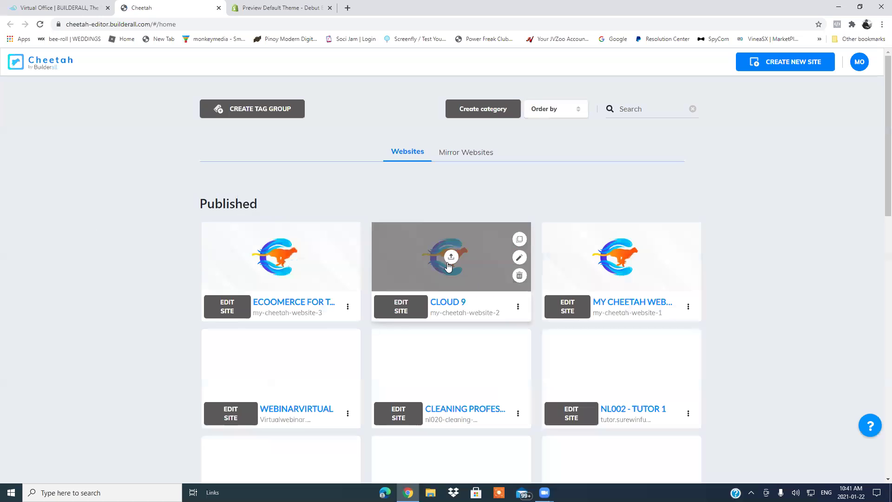
# Step: Open the published e-commerce tutorial site (my-cheetah-website-3) for editing
pyautogui.scroll(-3, 309, 312)
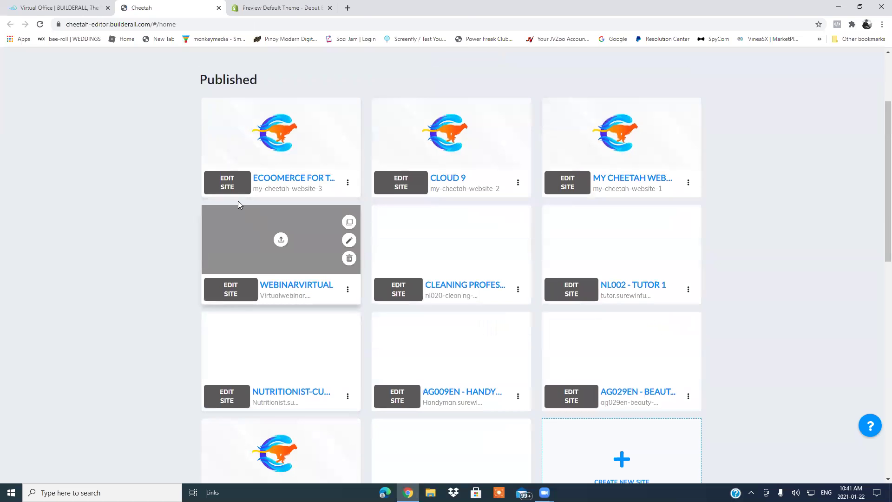
pyautogui.click(229, 184)
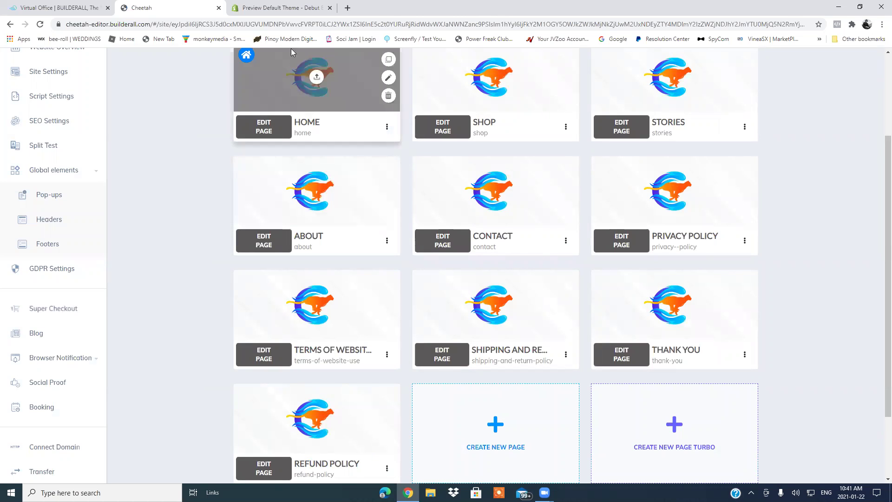
# Step: Examine the Shopify Debut theme preview from the hero banner through the featured collection to the footer newsletter sign-up
pyautogui.click(289, 6)
pyautogui.scroll(-14, 372, 168)
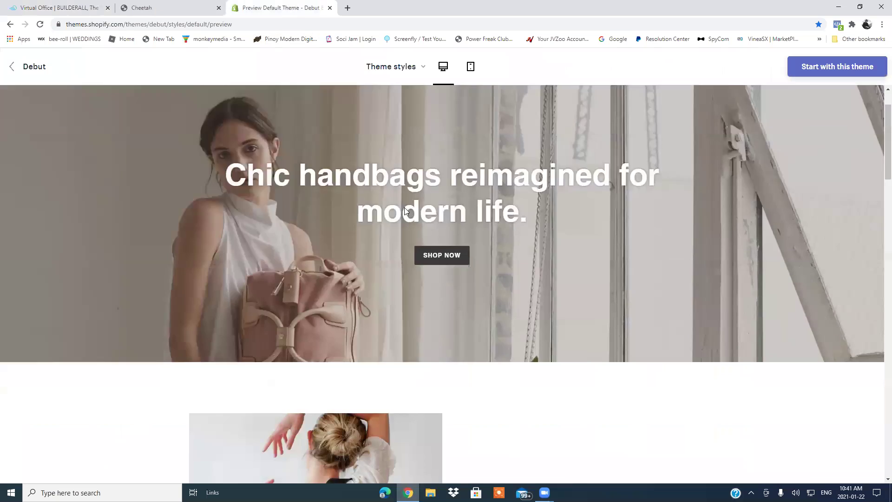
pyautogui.scroll(-15, 379, 314)
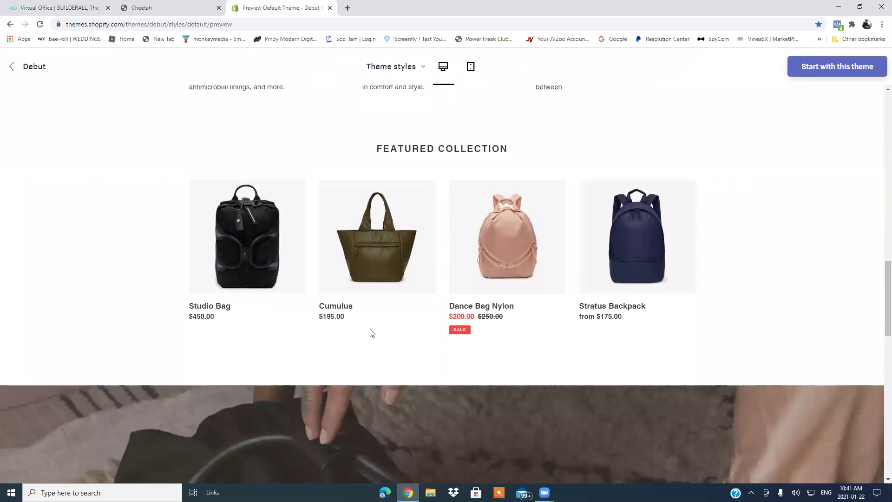
pyautogui.scroll(-3, 312, 324)
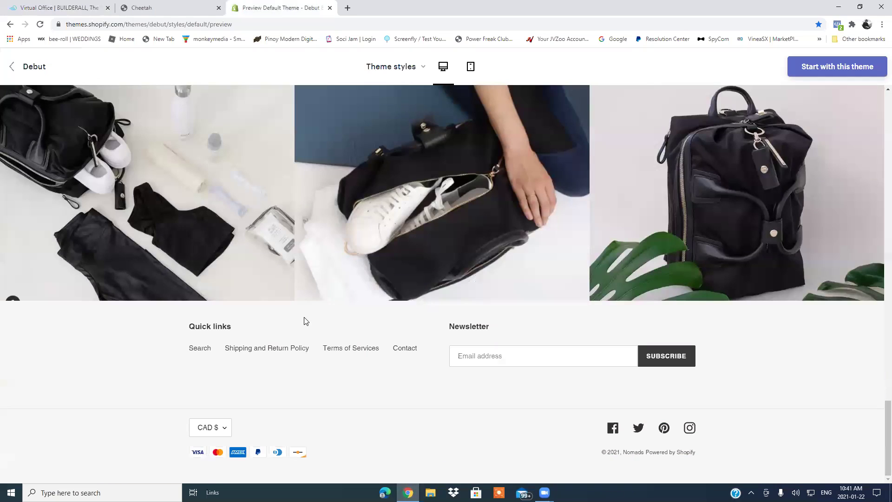
# Step: Switch back to the Cheetah site overview and open the live version of the Home page
pyautogui.click(148, 8)
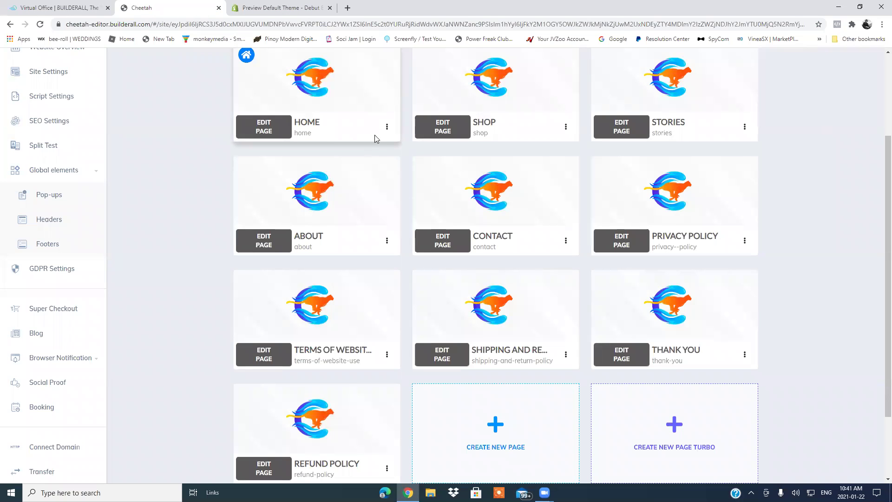
pyautogui.click(387, 130)
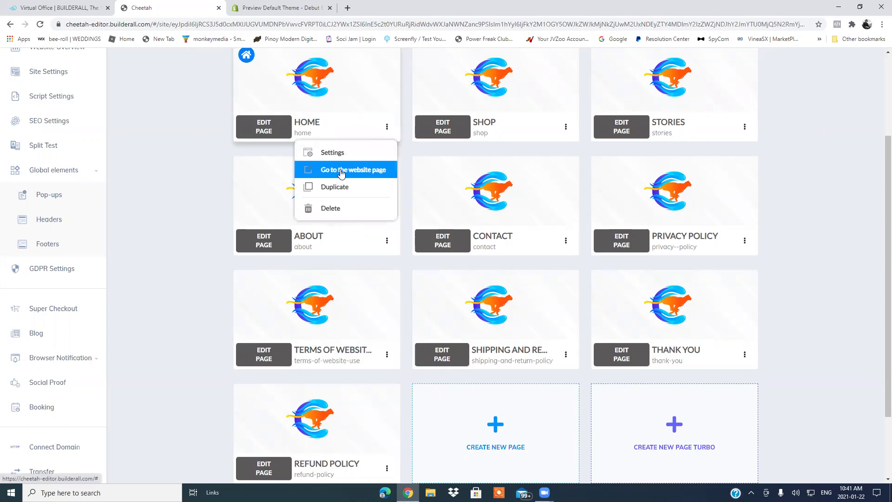
pyautogui.click(341, 171)
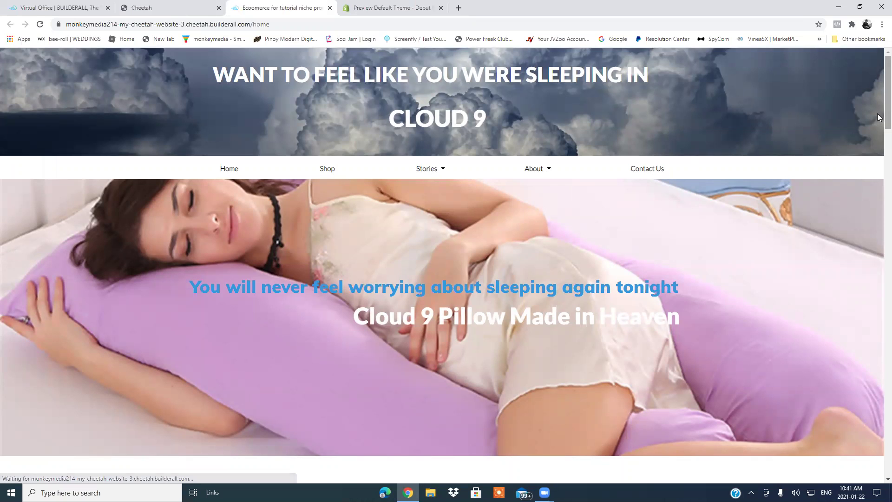
# Step: Examine the live Home page's banner, featured products, testimonials and footer discount sign-up form, and close the page
pyautogui.scroll(-1, 878, 118)
pyautogui.scroll(-5, 878, 118)
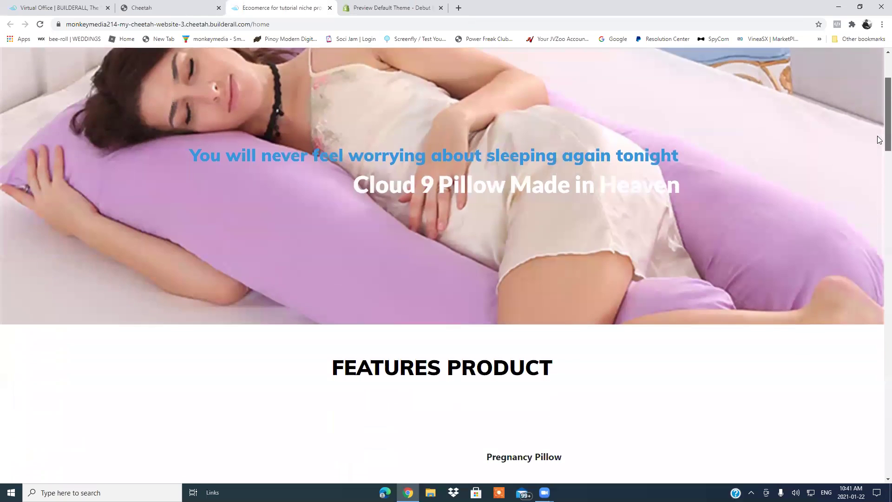
pyautogui.scroll(-4, 874, 153)
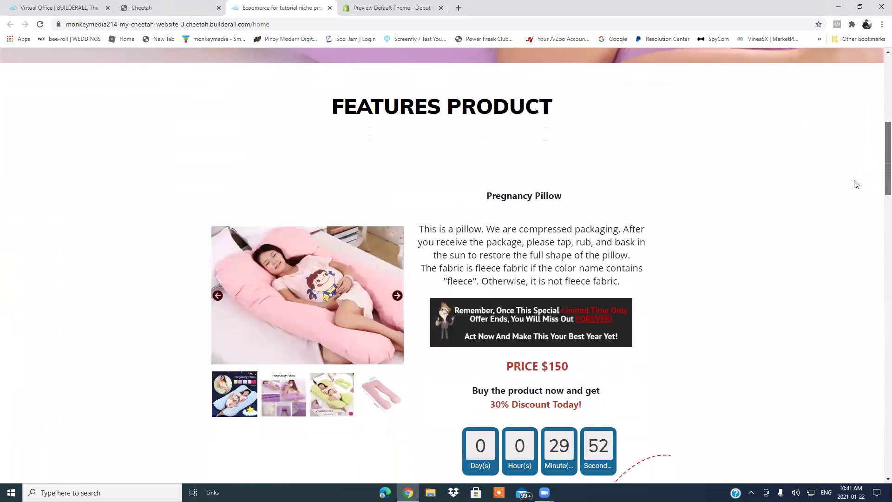
pyautogui.scroll(-2, 850, 195)
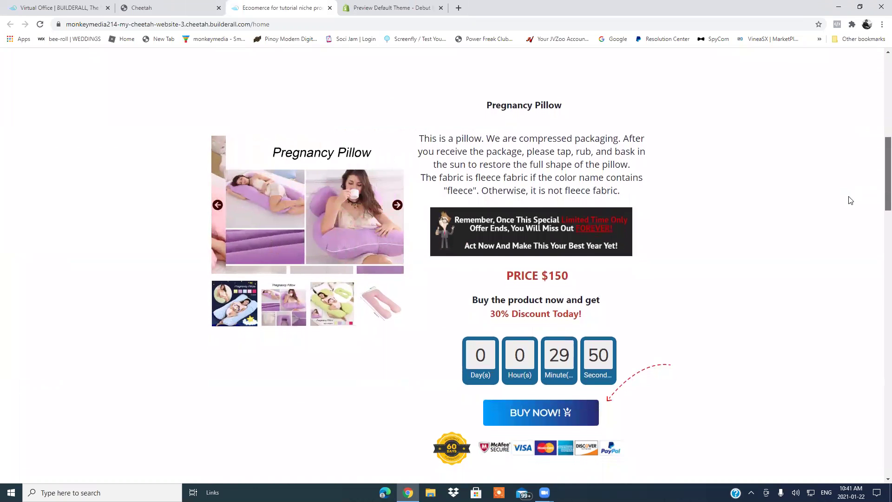
pyautogui.scroll(-1, 849, 204)
pyautogui.scroll(-7, 848, 204)
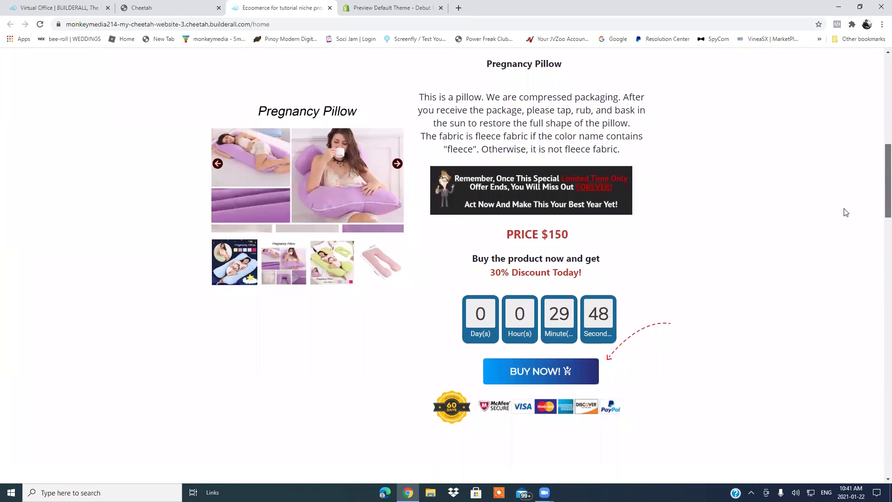
pyautogui.scroll(-2, 826, 263)
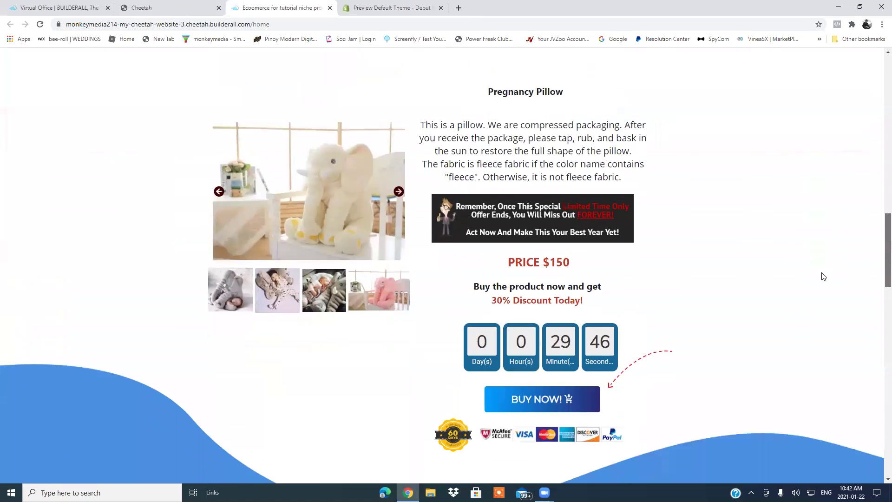
pyautogui.scroll(20, 821, 275)
pyautogui.scroll(-16, 816, 291)
pyautogui.scroll(4, 843, 235)
pyautogui.scroll(-15, 869, 219)
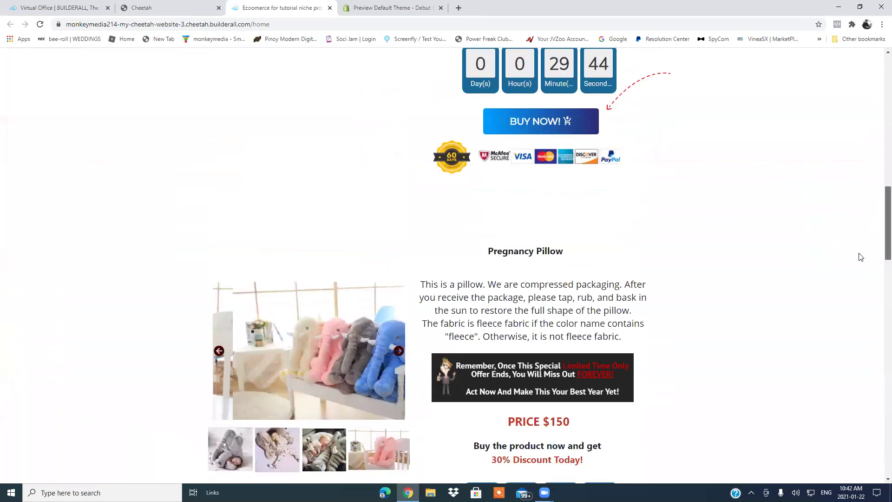
pyautogui.scroll(-2, 846, 327)
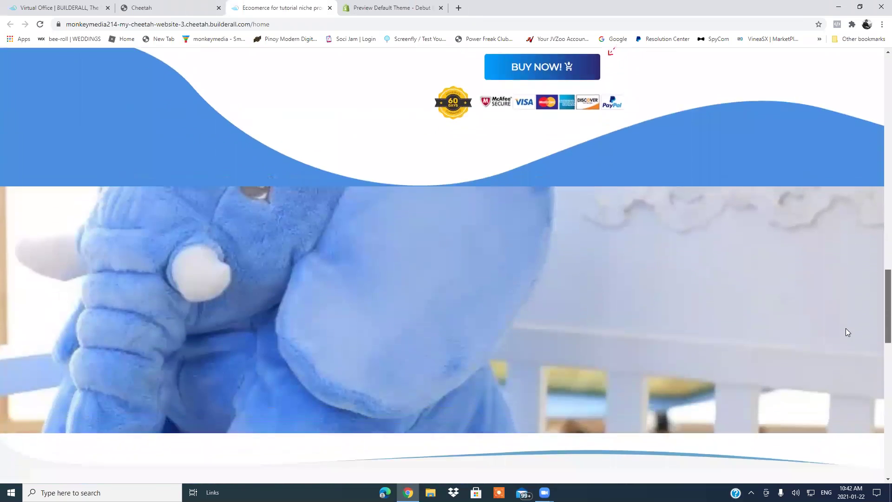
pyautogui.scroll(2, 842, 330)
pyautogui.scroll(3, 844, 316)
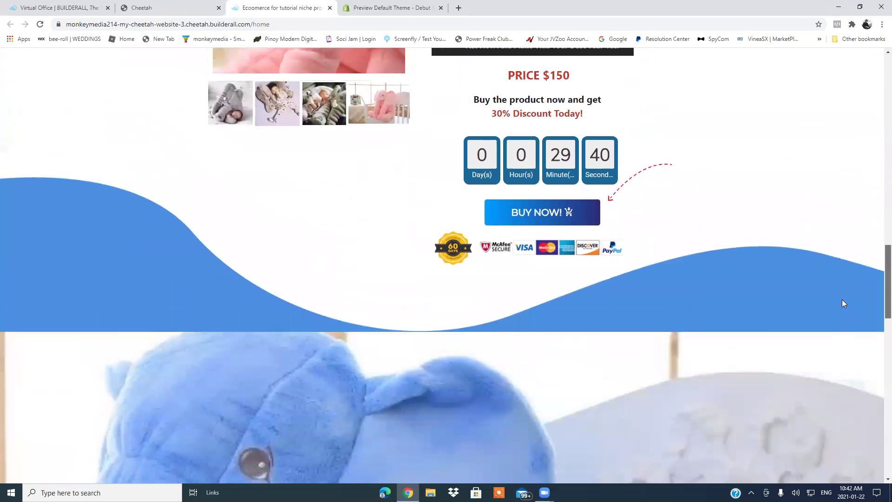
pyautogui.scroll(-1, 836, 316)
pyautogui.scroll(20, 824, 339)
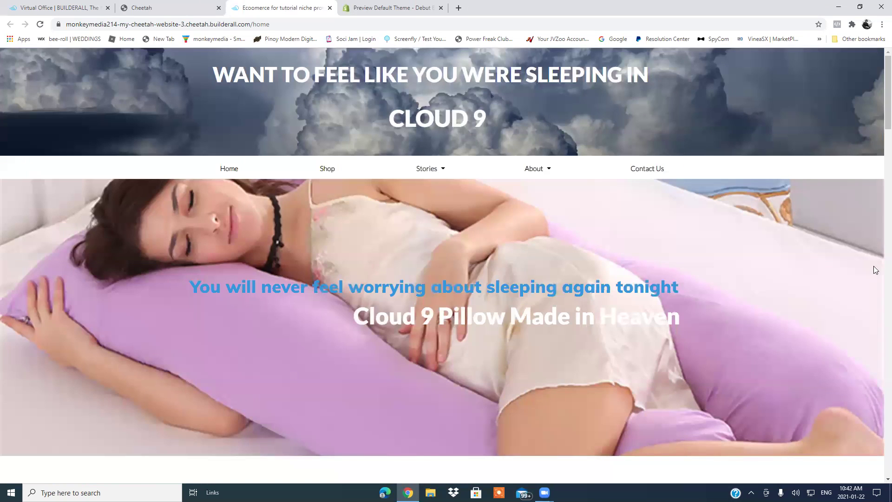
pyautogui.scroll(-12, 877, 127)
pyautogui.scroll(-11, 879, 239)
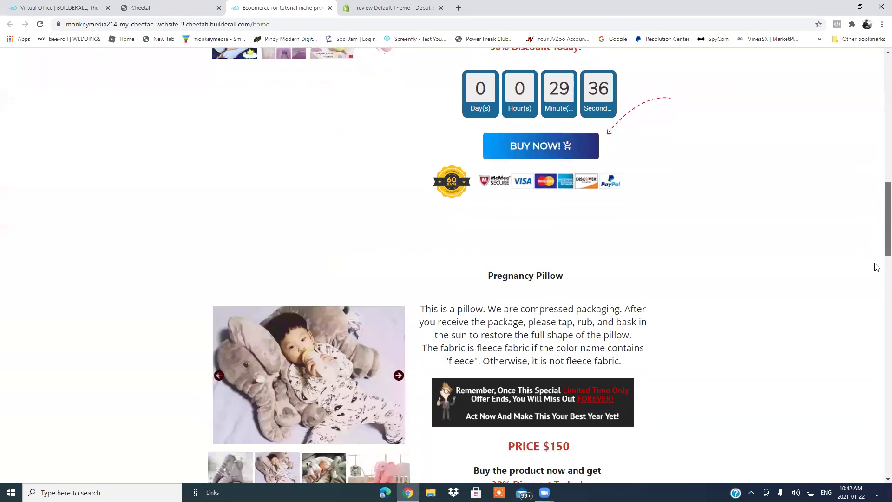
pyautogui.scroll(-12, 868, 329)
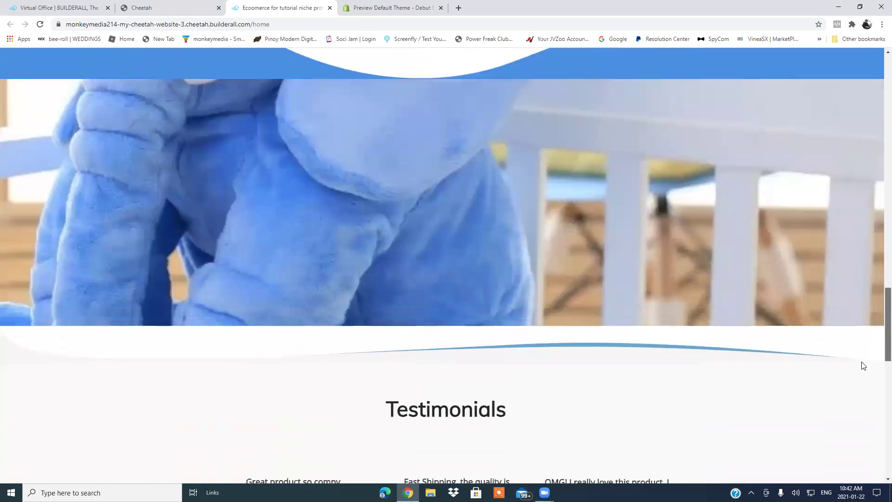
pyautogui.scroll(-7, 860, 425)
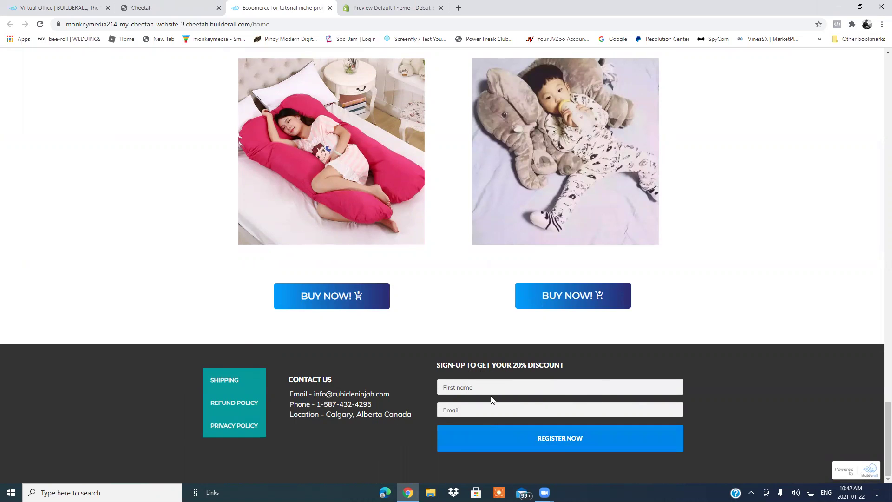
pyautogui.click(584, 432)
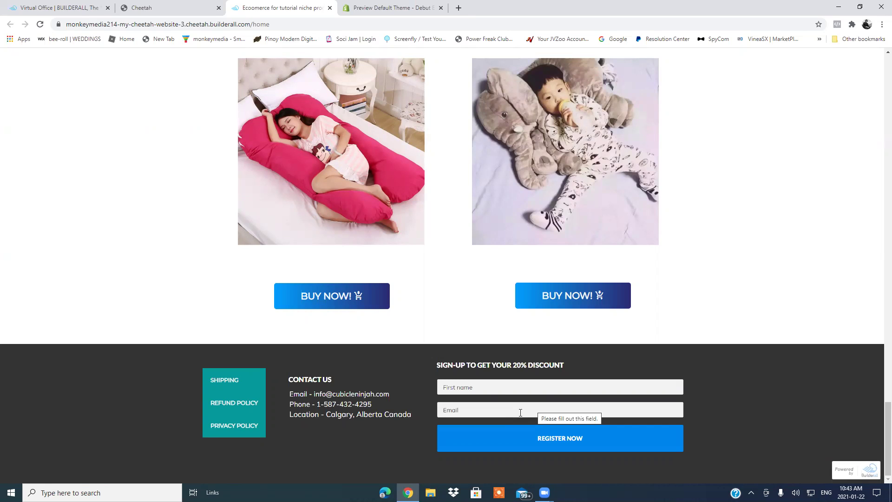
pyautogui.click(329, 8)
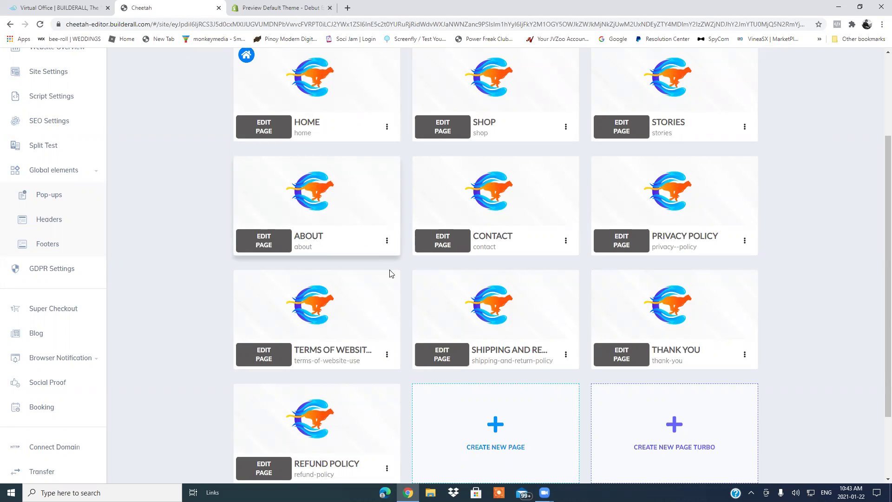
# Step: Open the site's Home page in the Cheetah page editor
pyautogui.moveTo(394, 283)
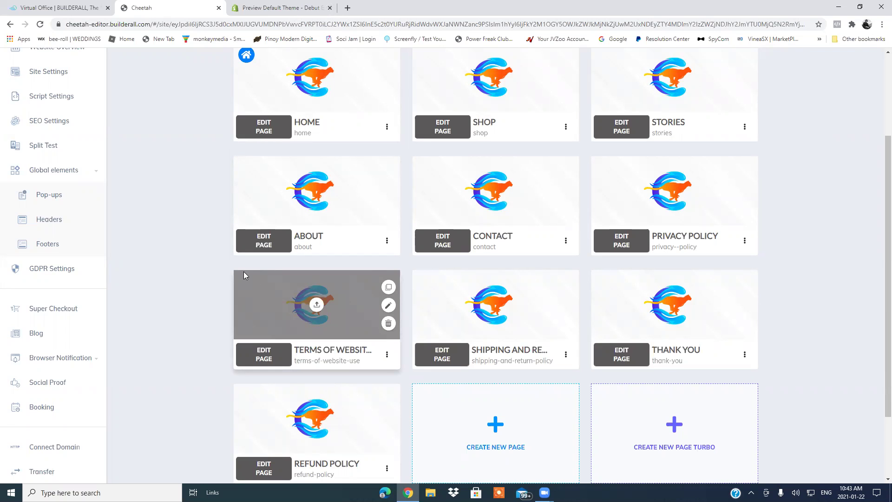
pyautogui.scroll(3, 218, 273)
pyautogui.scroll(-5, 211, 269)
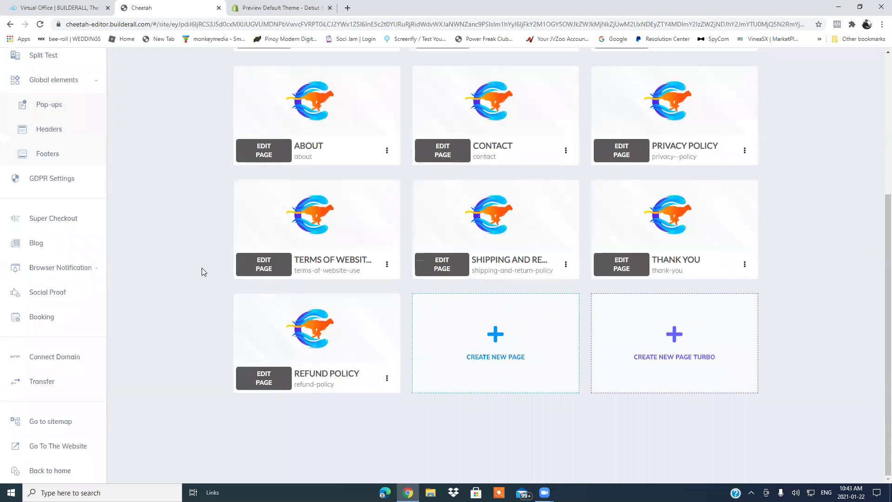
pyautogui.scroll(5, 247, 197)
pyautogui.click(264, 251)
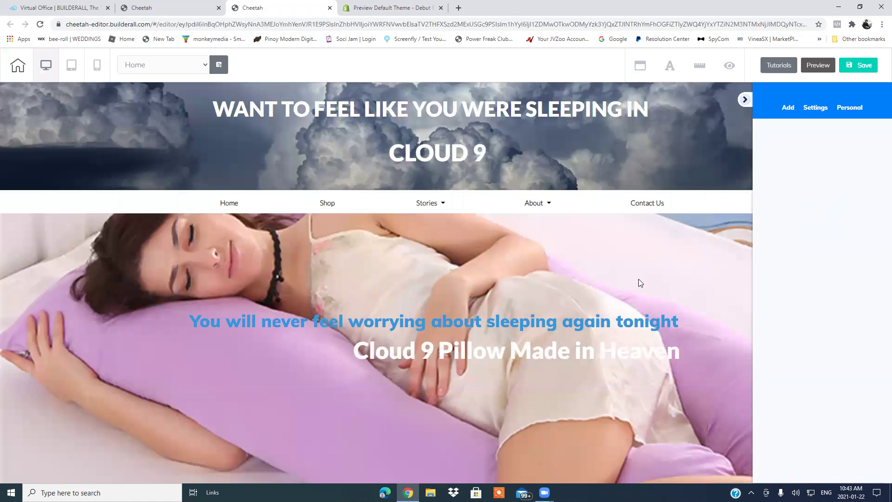
# Step: View the mailing lists available to the footer's MailingBoss sign-up form and close the list without choosing one
pyautogui.scroll(-13, 568, 319)
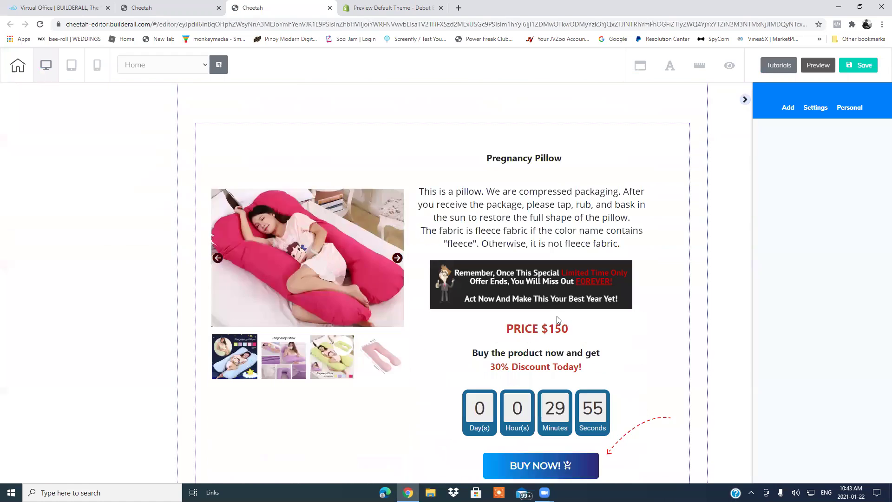
pyautogui.scroll(-15, 548, 316)
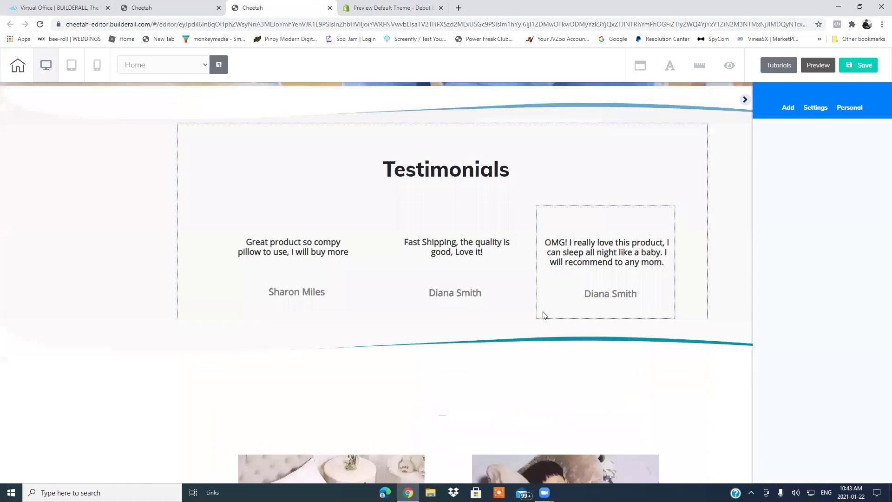
pyautogui.scroll(-2, 539, 310)
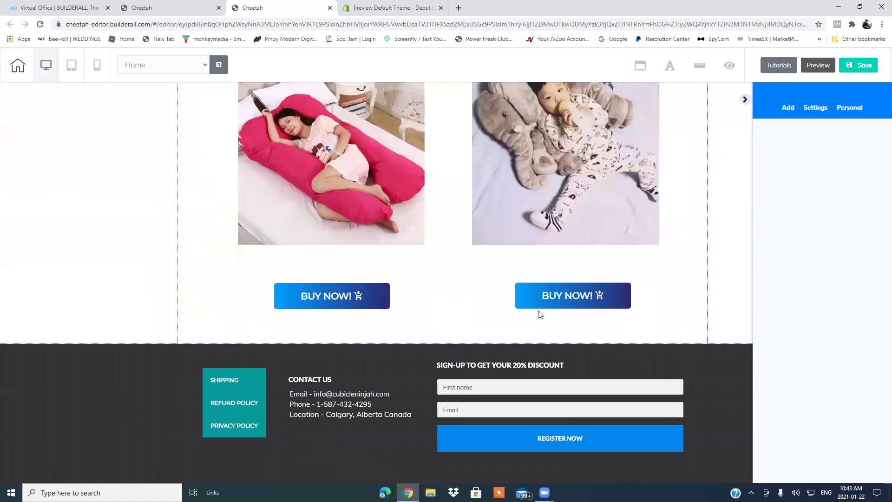
pyautogui.click(561, 421)
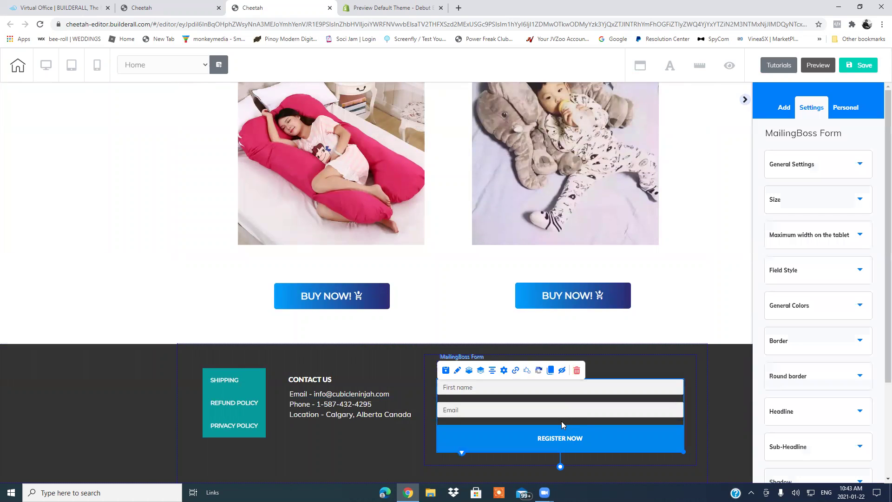
pyautogui.click(504, 371)
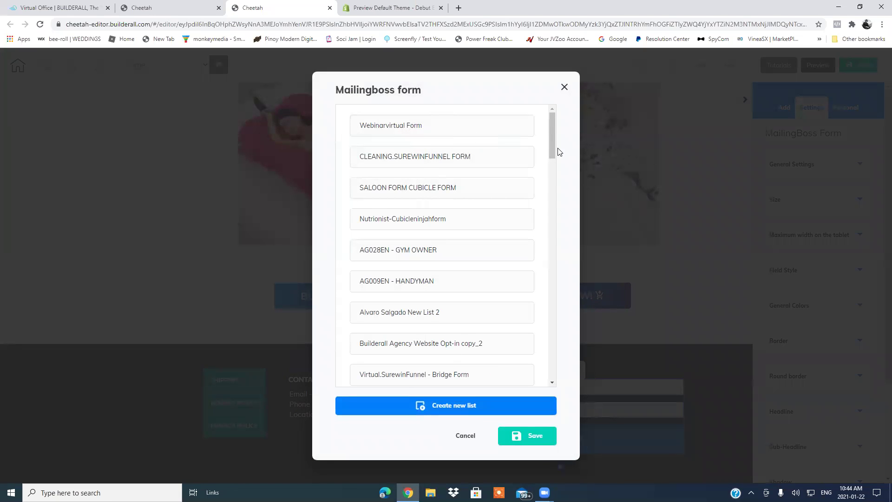
pyautogui.moveTo(552, 148)
pyautogui.mouseDown()
pyautogui.moveTo(536, 245)
pyautogui.moveTo(556, 379)
pyautogui.moveTo(562, 146)
pyautogui.mouseUp()
pyautogui.click(564, 87)
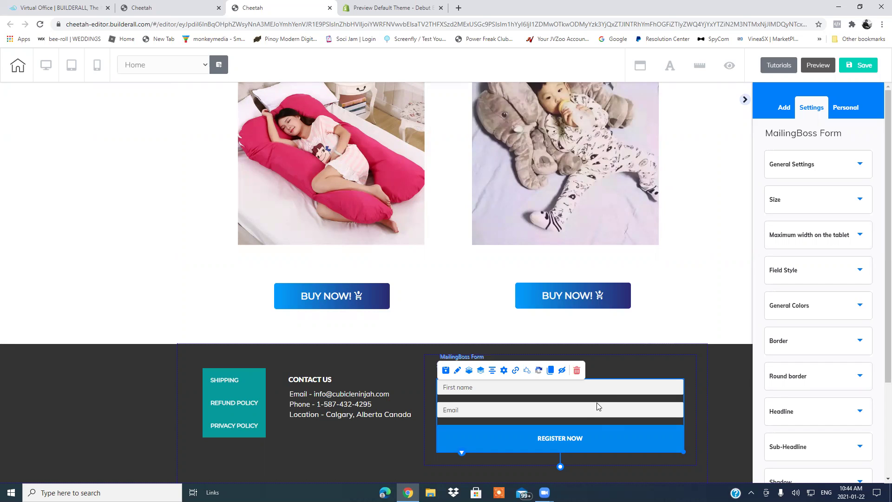
# Step: Look at the tool overview in the Builderall Virtual Office and return to the Home page editor
pyautogui.click(188, 10)
pyautogui.click(76, 5)
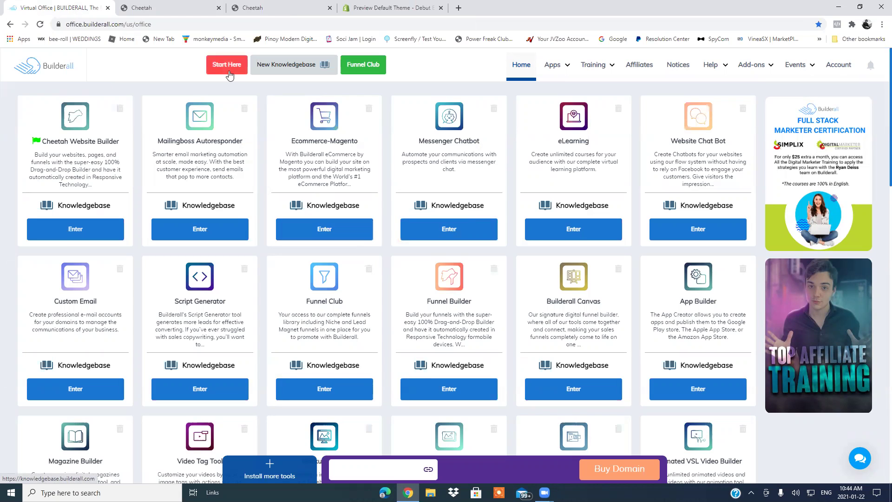
pyautogui.click(274, 8)
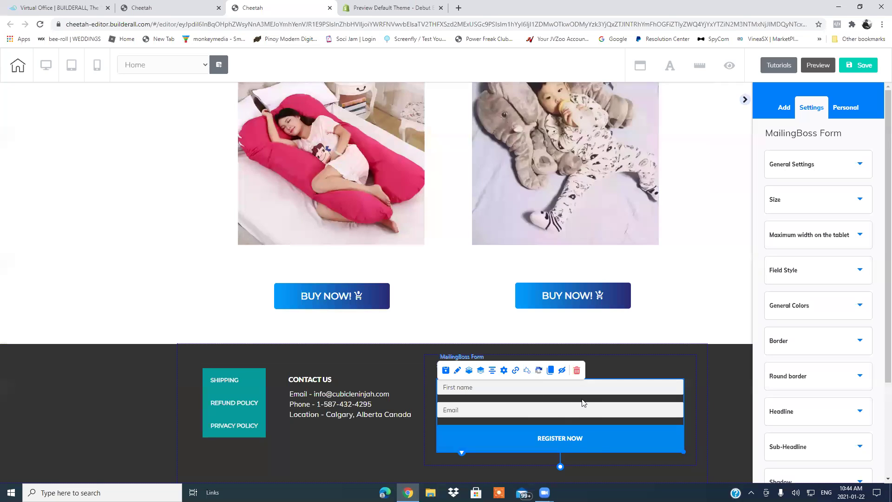
# Step: Review the mailing lists available to the footer's MailingBoss form without choosing one, and look over the Home page up to its banner
pyautogui.click(505, 372)
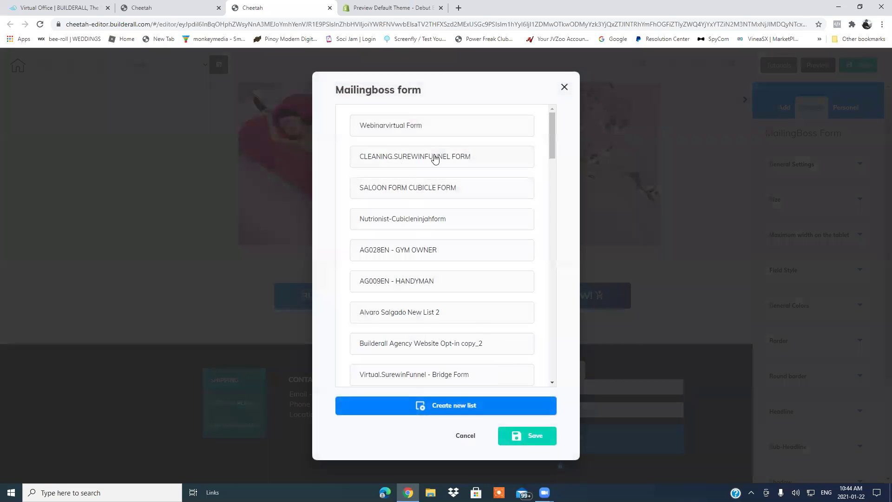
pyautogui.moveTo(549, 124); pyautogui.dragTo(548, 129)
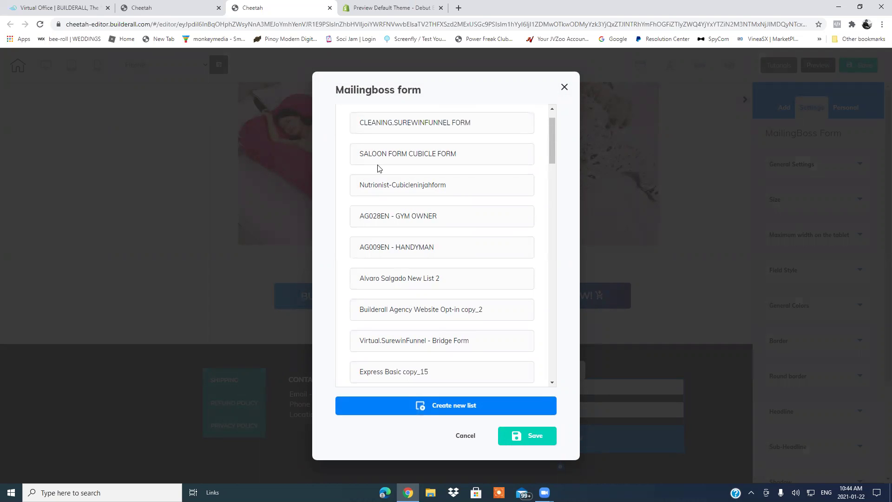
pyautogui.moveTo(552, 147)
pyautogui.mouseDown()
pyautogui.moveTo(547, 234)
pyautogui.moveTo(563, 133)
pyautogui.mouseUp()
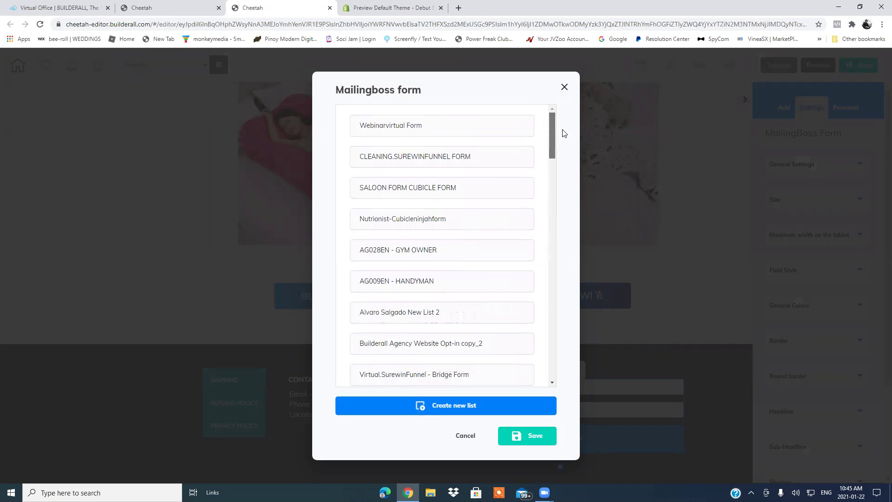
pyautogui.click(564, 87)
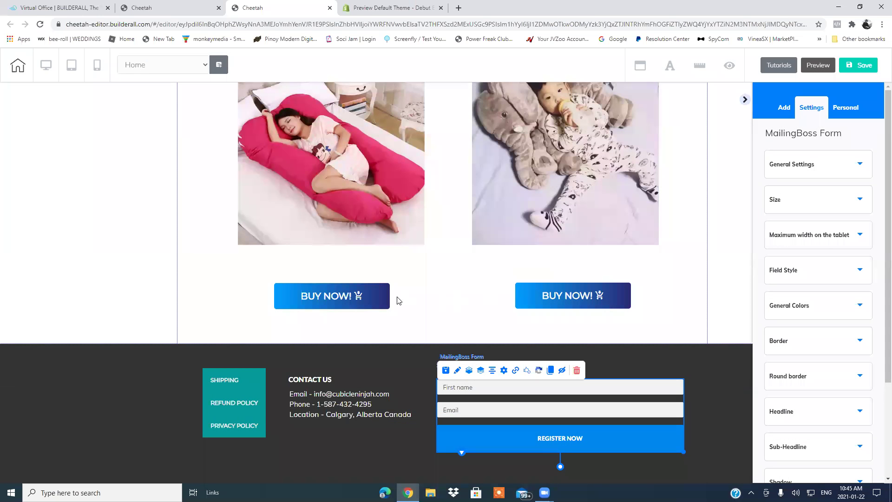
pyautogui.scroll(4, 366, 404)
pyautogui.scroll(15, 367, 400)
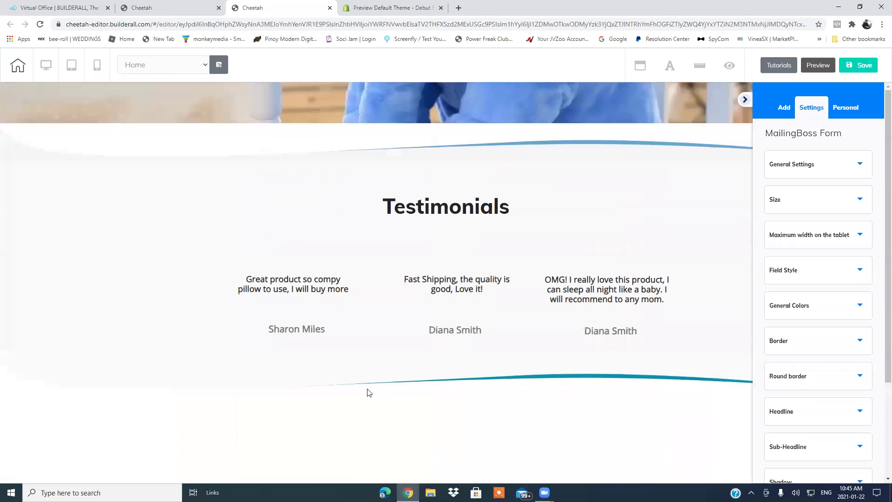
pyautogui.scroll(7, 360, 349)
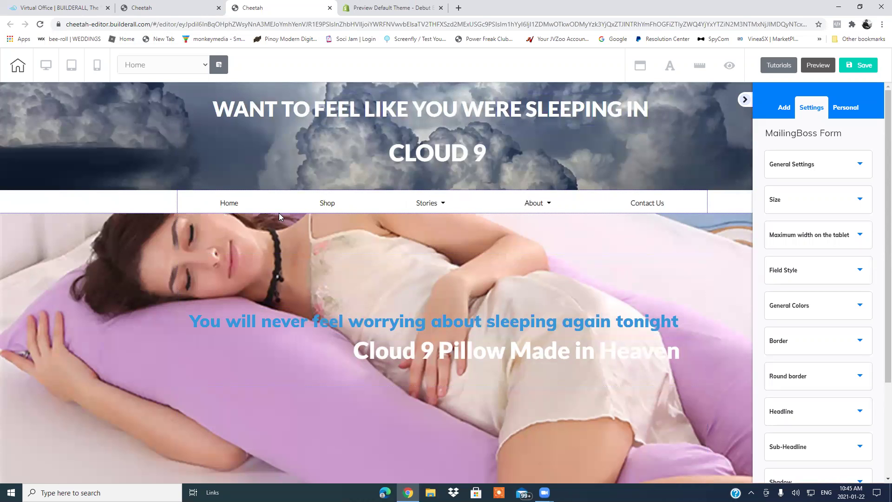
pyautogui.scroll(-9, 265, 221)
pyautogui.scroll(-8, 261, 229)
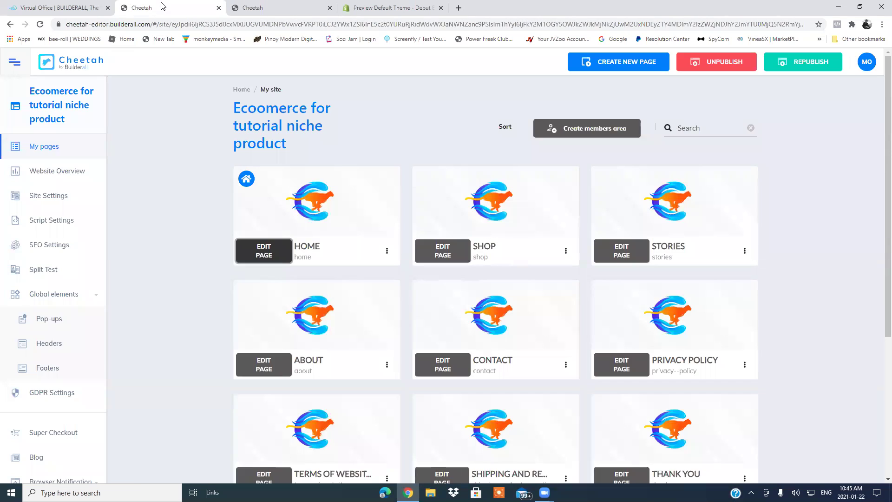
# Step: Open the Mailingboss Autoresponder from the Builderall Virtual Office and go to its overview of subscriber lists
pyautogui.click(157, 7)
pyautogui.click(74, 7)
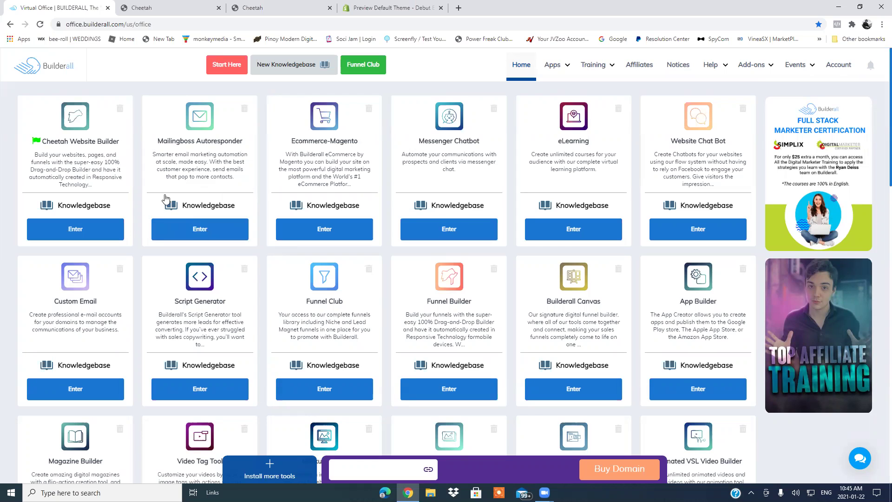
pyautogui.click(212, 233)
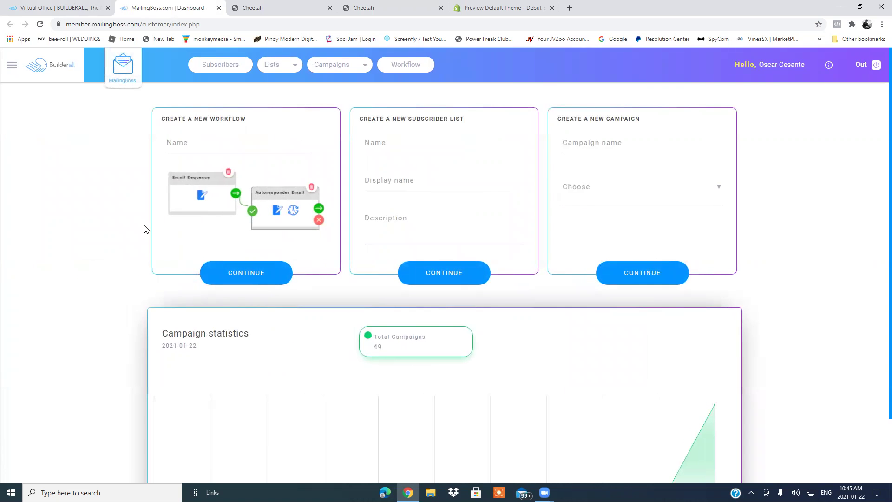
pyautogui.click(11, 74)
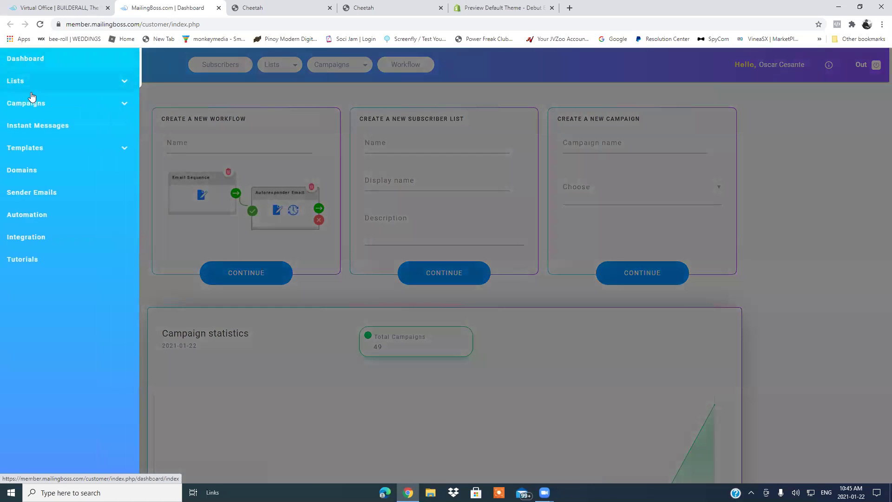
pyautogui.click(34, 104)
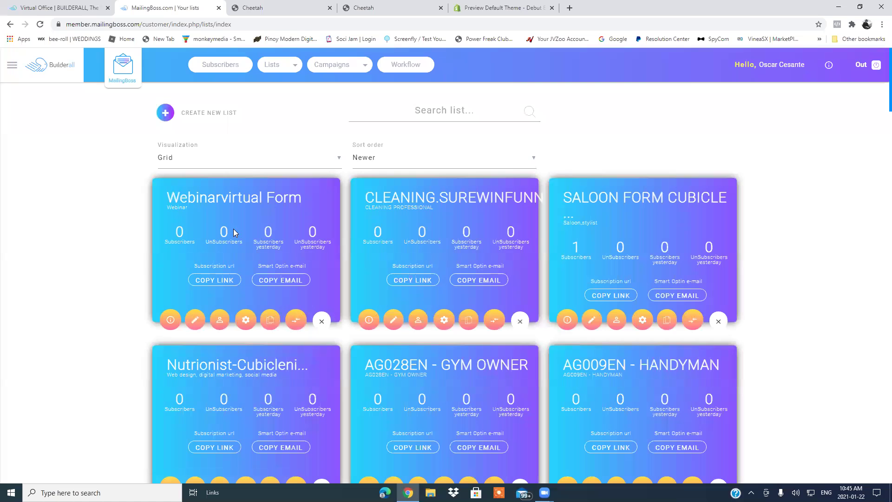
# Step: Browse the existing MailingBoss subscriber lists, check the Home page editor and the Cheetah site's page overview, and return to the lists
pyautogui.scroll(-7, 457, 255)
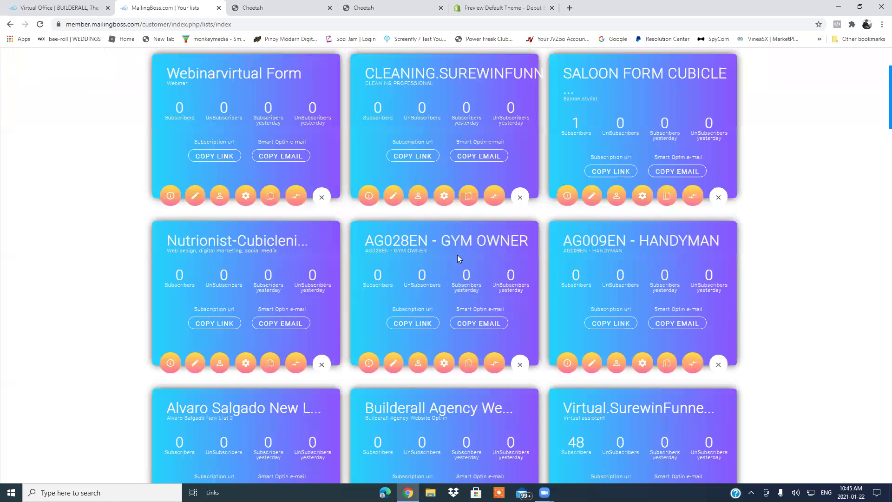
pyautogui.scroll(-3, 532, 264)
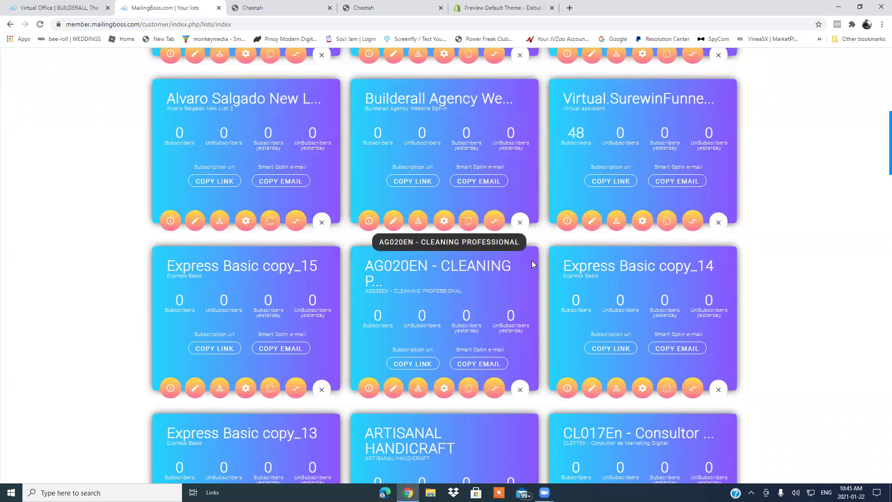
pyautogui.scroll(-3, 530, 265)
pyautogui.scroll(-4, 527, 267)
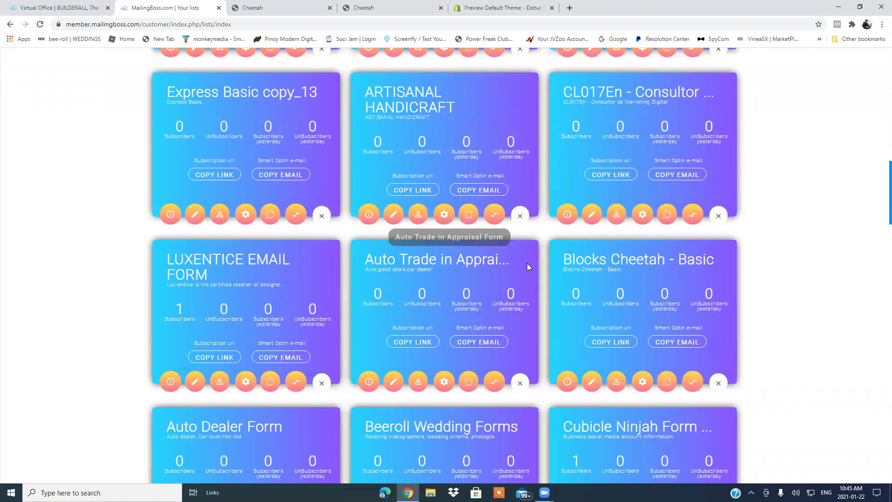
pyautogui.click(398, 8)
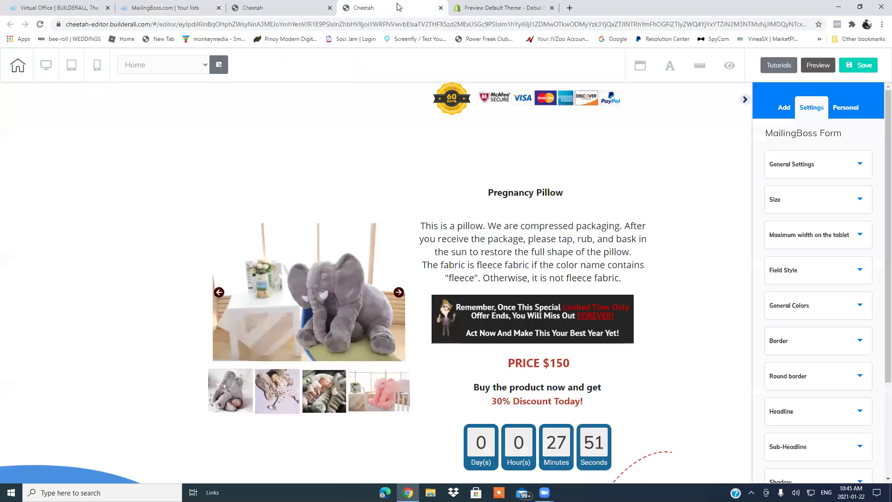
pyautogui.click(285, 6)
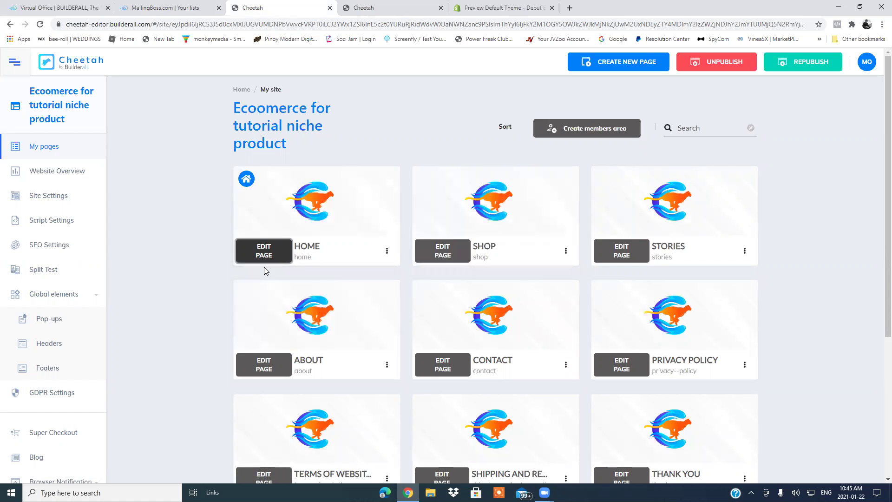
pyautogui.click(188, 6)
pyautogui.scroll(6, 104, 125)
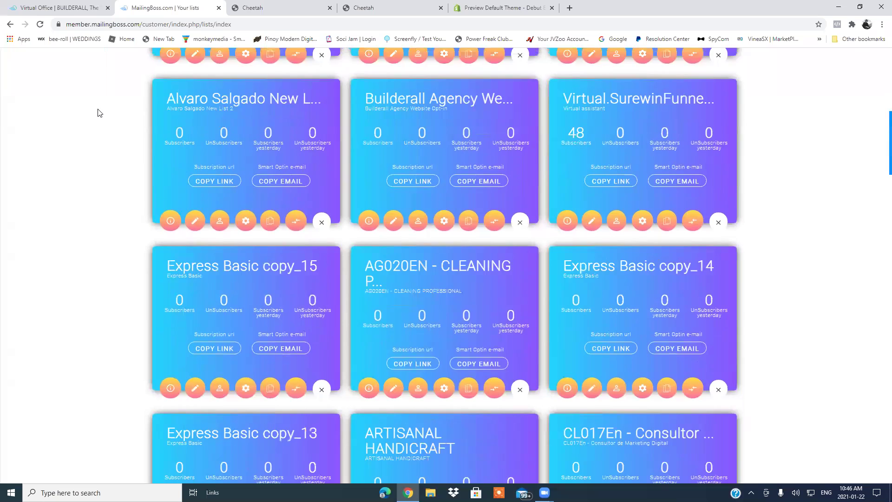
pyautogui.scroll(8, 95, 111)
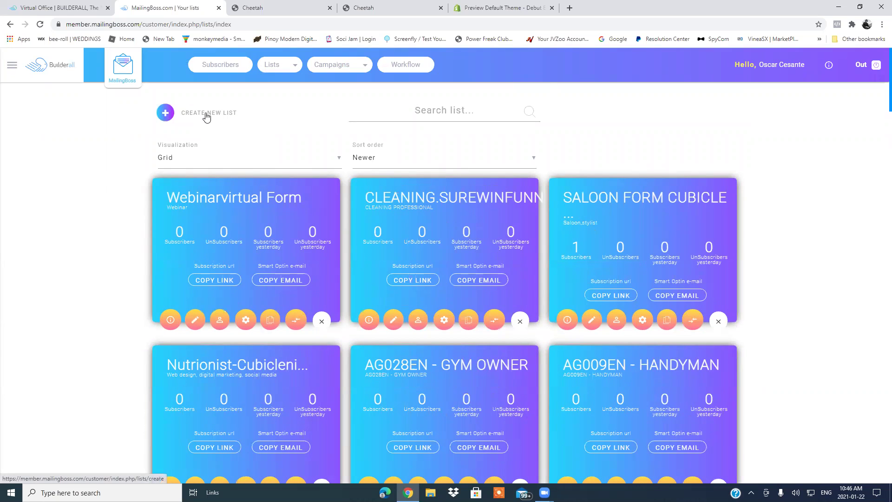
# Step: Start a new MailingBoss list and name it "Dammy eCommerce Form"
pyautogui.click(206, 116)
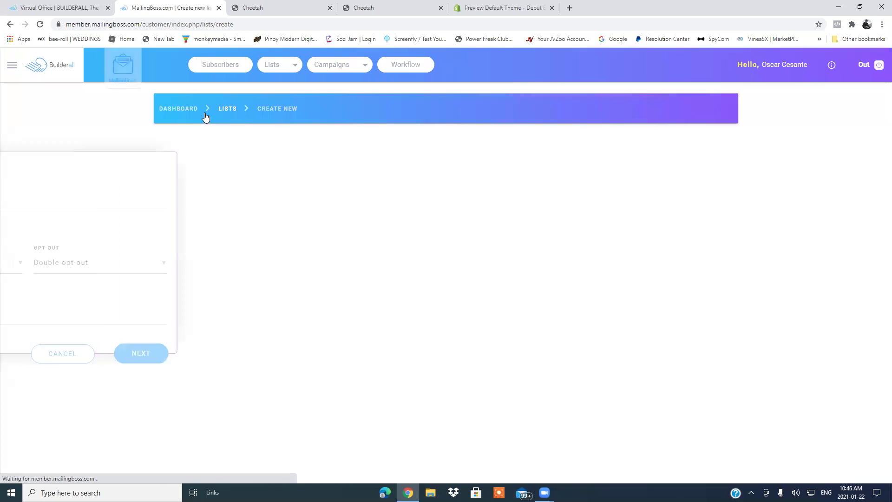
pyautogui.click(227, 196)
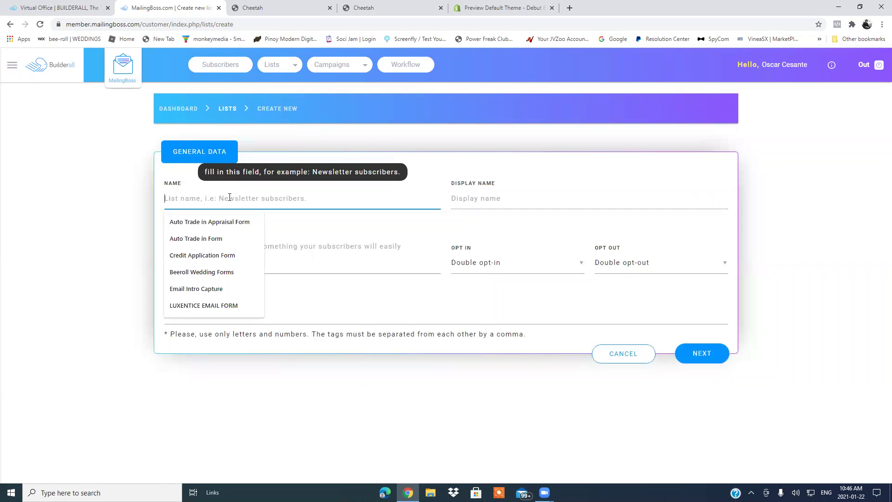
pyautogui.write('D')
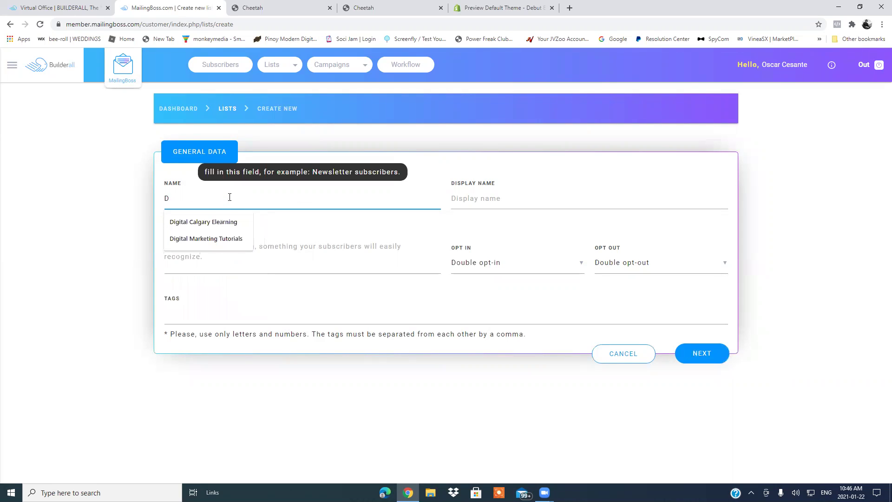
pyautogui.write('ammy ')
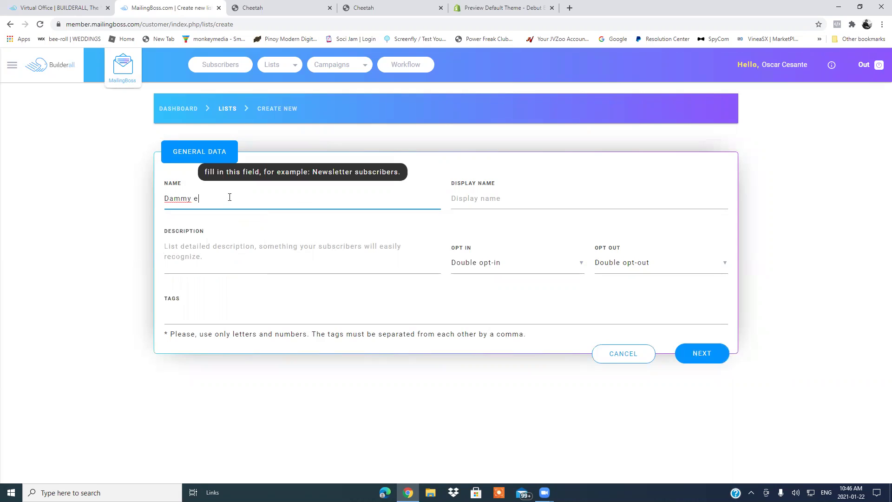
pyautogui.write('eCo,,e')
pyautogui.press('BackSpace')
pyautogui.write('mm')
# Step: Copy the list name "Dammy eCommerce Form" into the new list's display name
pyautogui.moveTo(288, 200); pyautogui.dragTo(142, 191)
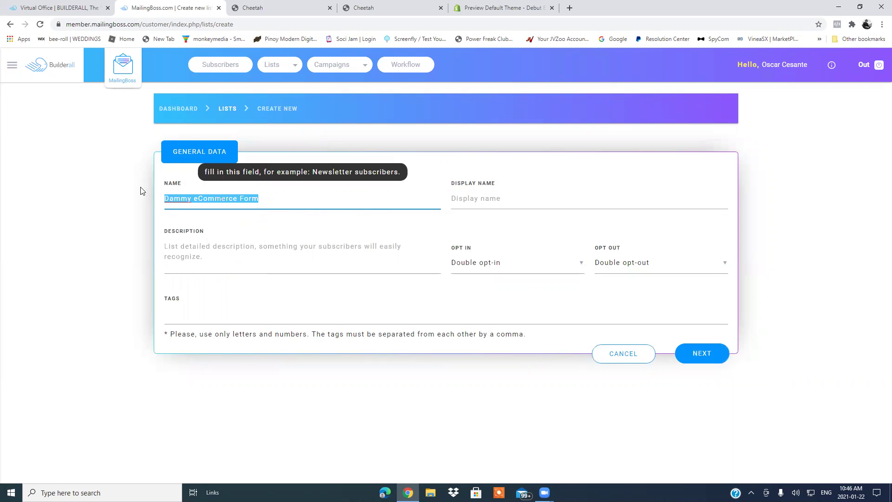
pyautogui.rightClick(212, 199)
pyautogui.click(245, 235)
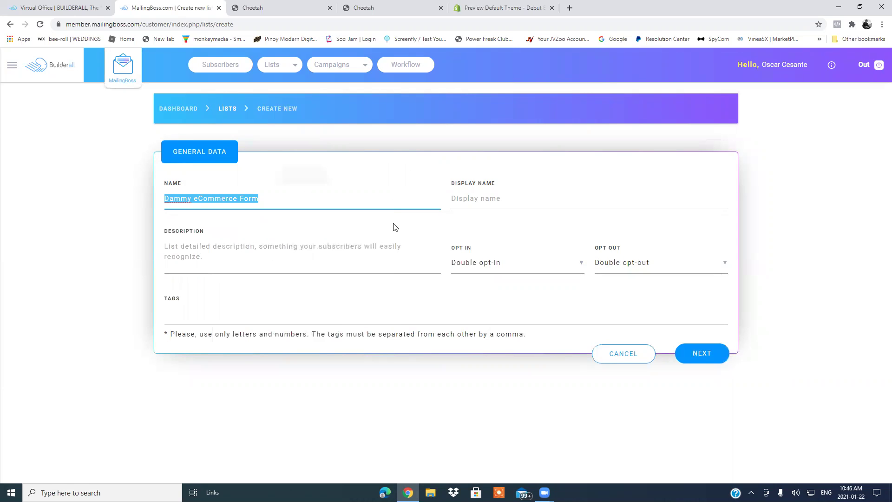
pyautogui.click(474, 204)
pyautogui.rightClick(474, 204)
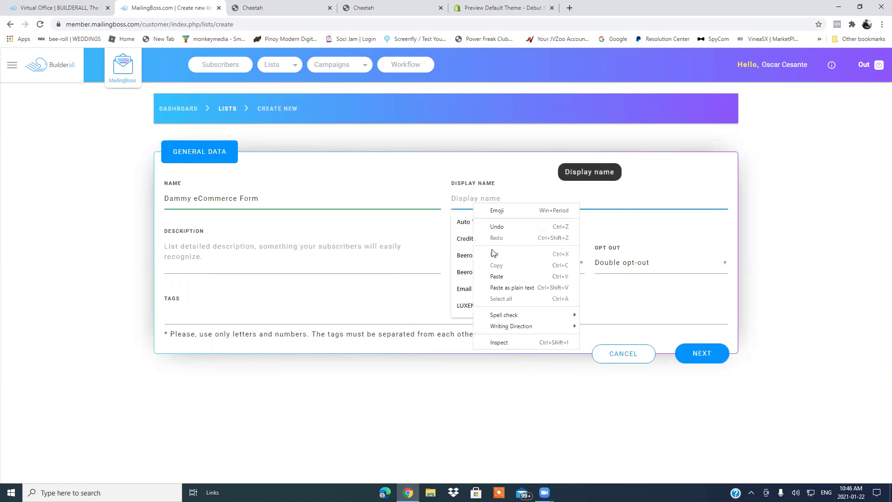
pyautogui.click(497, 276)
# Step: Enter "Ecommerce, selling online" as the new list's description
pyautogui.click(350, 259)
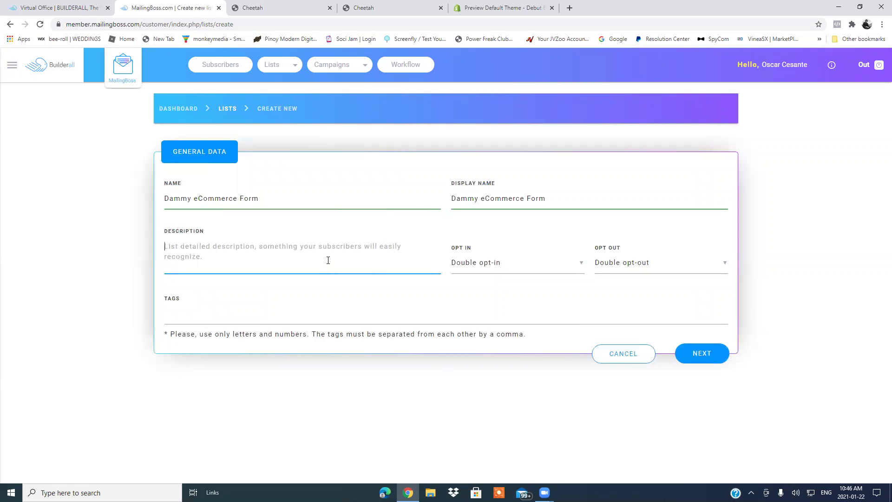
pyautogui.write('E')
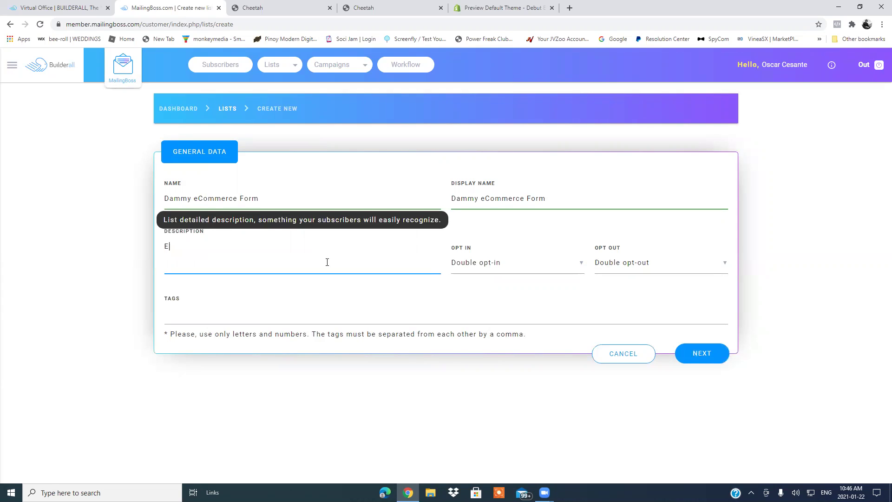
pyautogui.write('commerce, selling online')
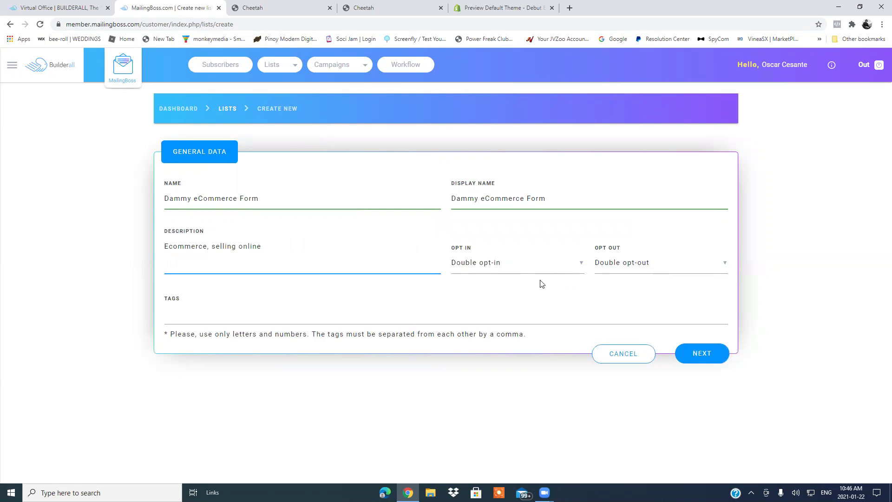
# Step: Add the tag "Ecommerce" to the new list and save its general data to continue to the custom fields
pyautogui.click(304, 316)
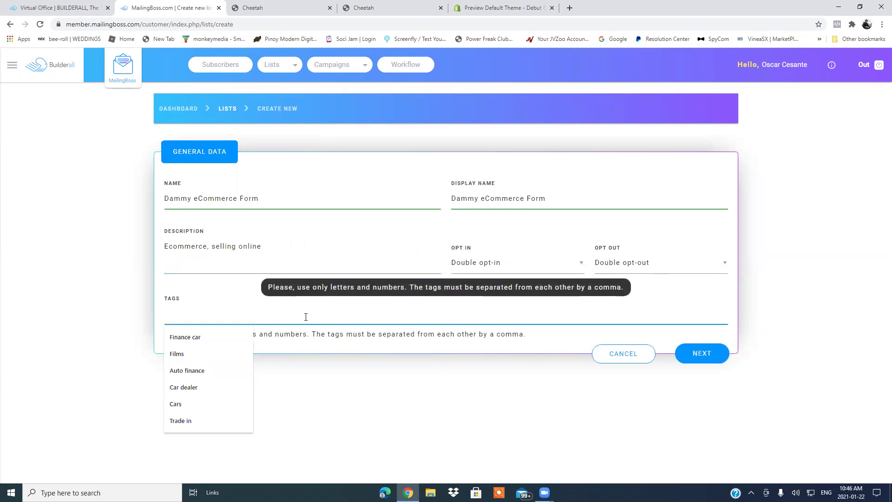
pyautogui.write('Ecoomer')
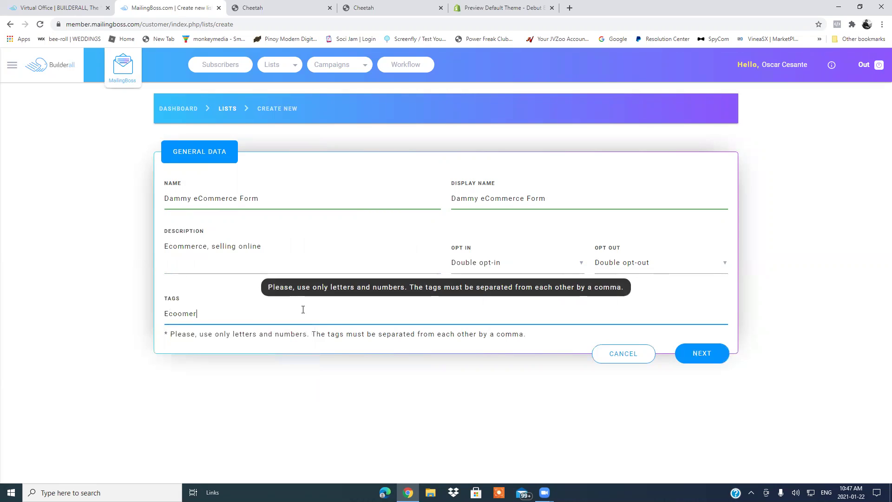
pyautogui.press('BackSpace')
pyautogui.press('BackSpace')
pyautogui.press('BackSpace')
pyautogui.press('BackSpace')
pyautogui.press('BackSpace')
pyautogui.press('BackSpace')
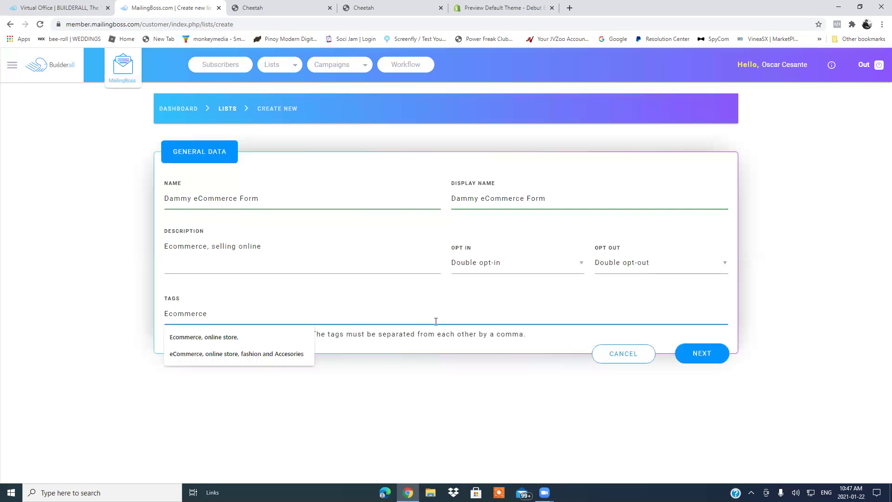
pyautogui.click(563, 343)
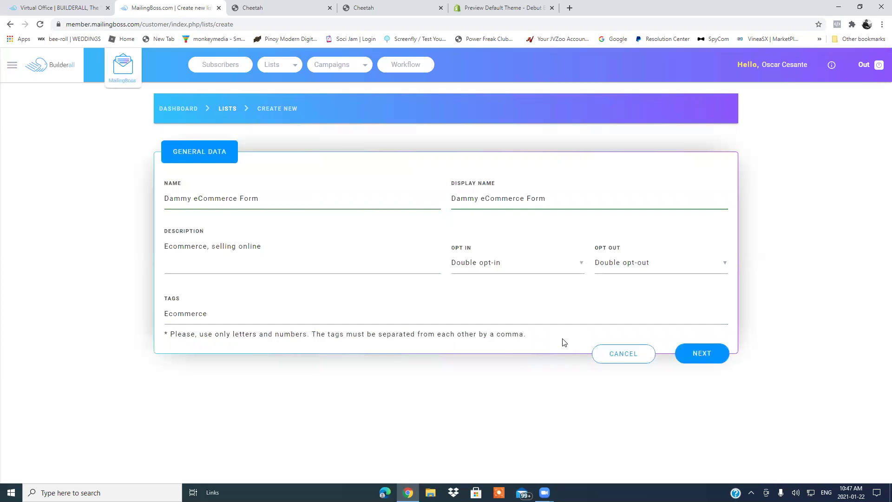
pyautogui.click(706, 356)
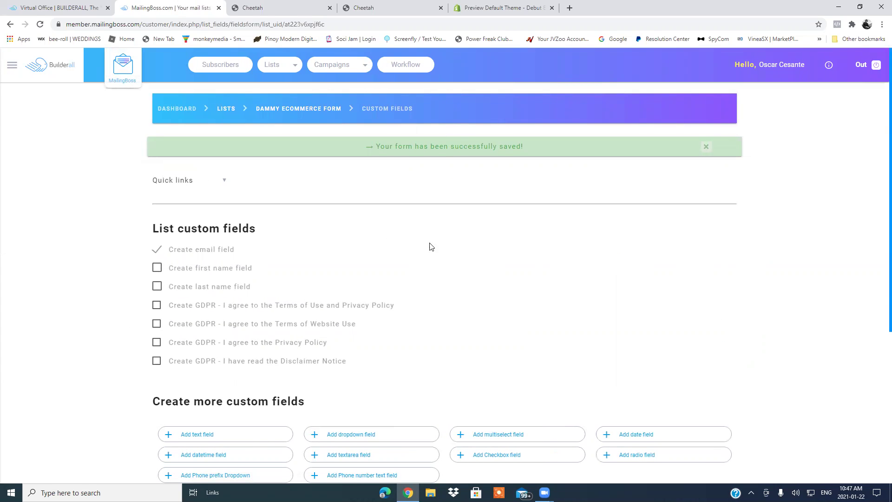
# Step: Examine the new list's custom field options and compare them with the fields of the Home page's footer sign-up form
pyautogui.scroll(-4, 428, 247)
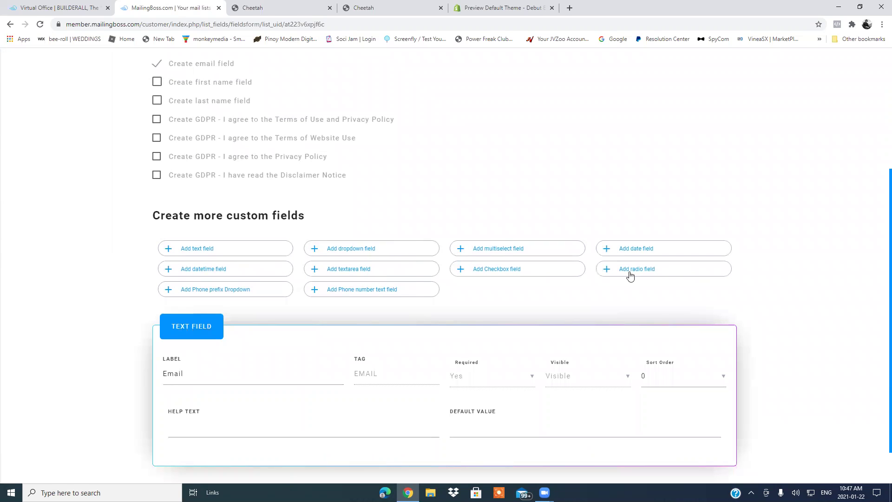
pyautogui.scroll(-1, 879, 251)
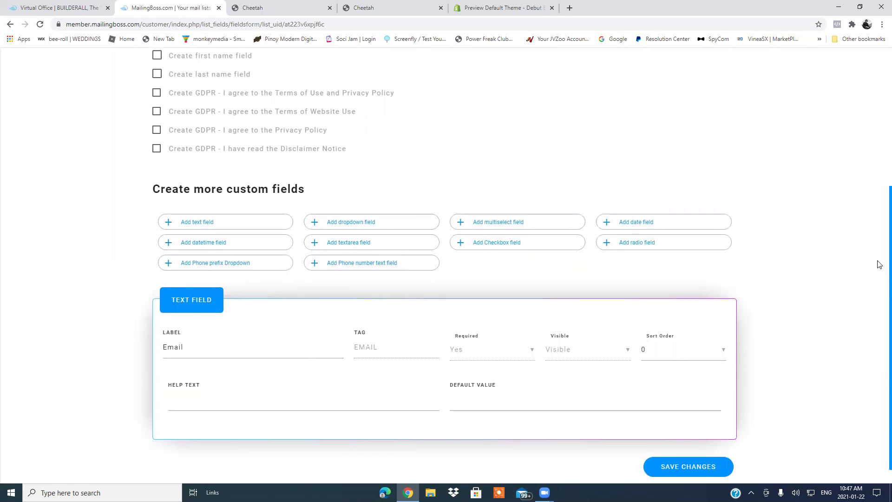
pyautogui.scroll(-1, 879, 278)
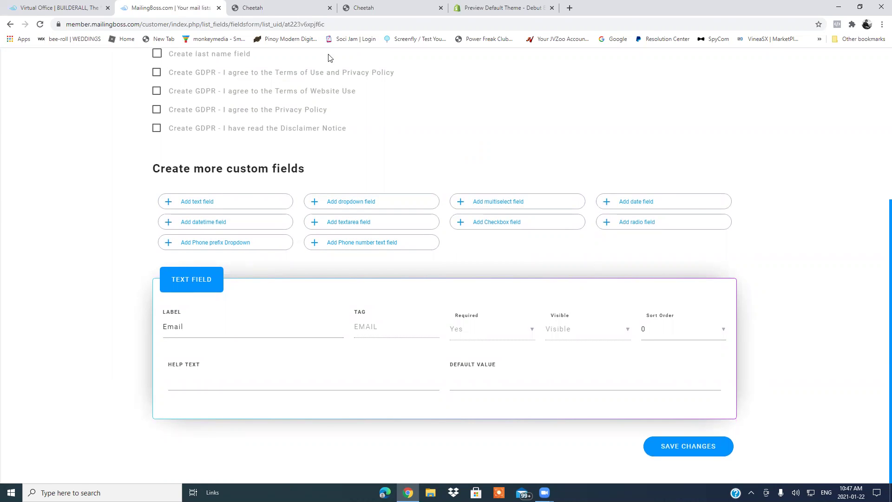
pyautogui.click(279, 8)
pyautogui.click(345, 13)
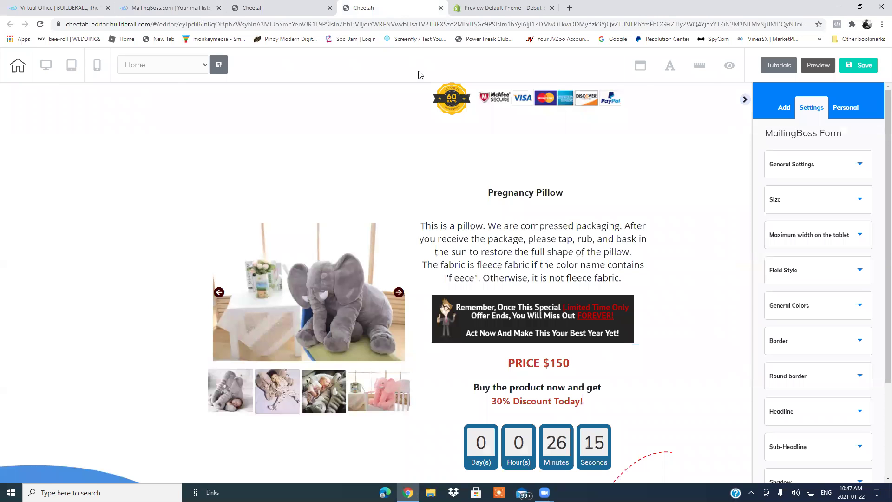
pyautogui.scroll(-8, 574, 273)
pyautogui.scroll(-15, 574, 274)
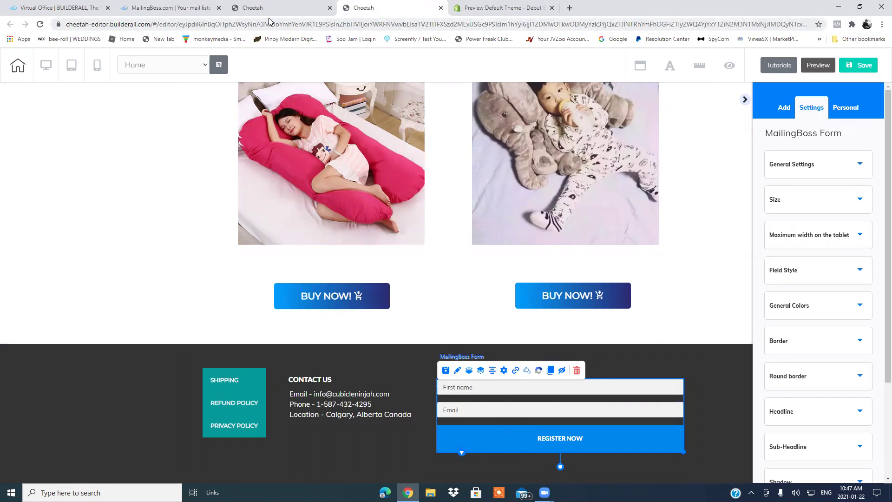
pyautogui.click(185, 10)
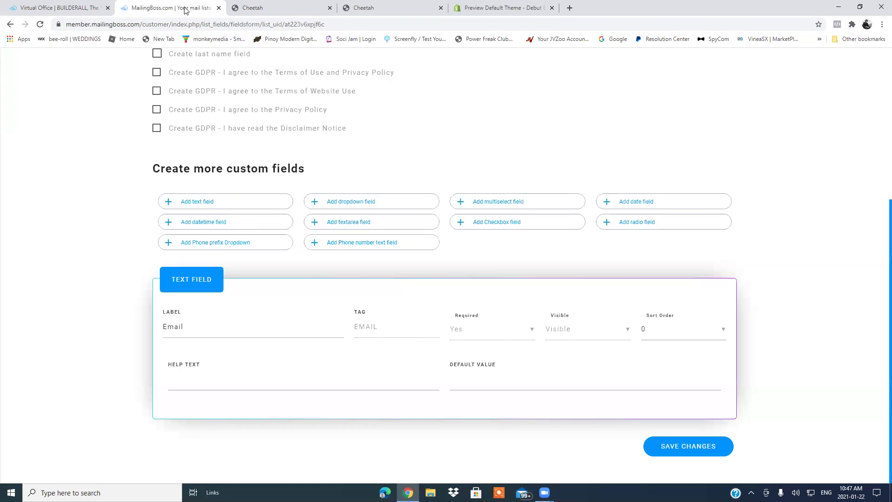
pyautogui.scroll(5, 879, 268)
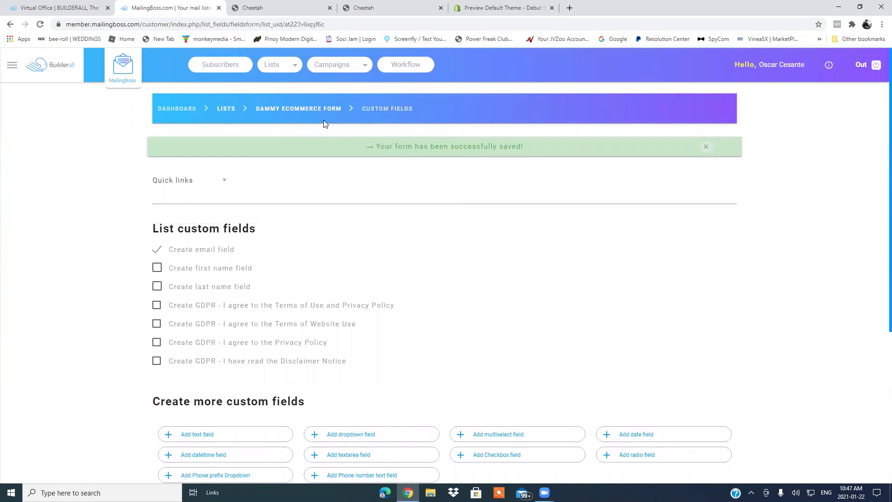
pyautogui.scroll(-5, 879, 160)
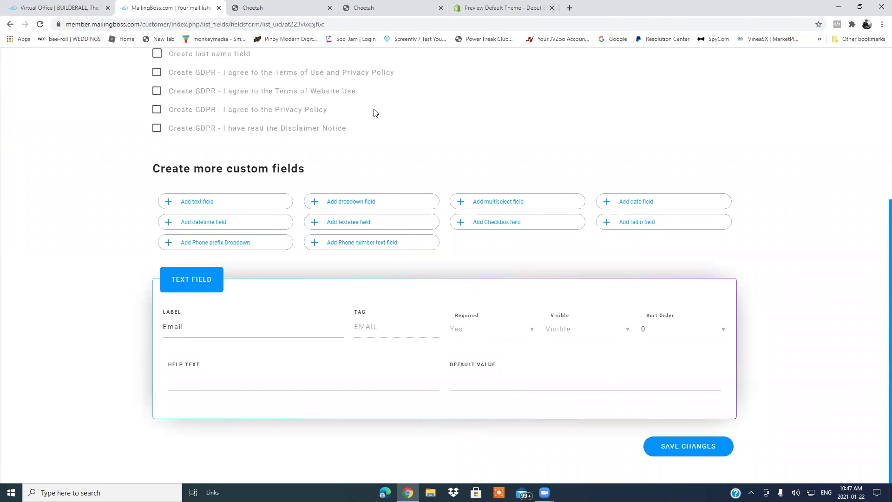
# Step: Switch to the Cheetah editor and check the list settings of the footer's MailingBoss form without changing them
pyautogui.click(375, 6)
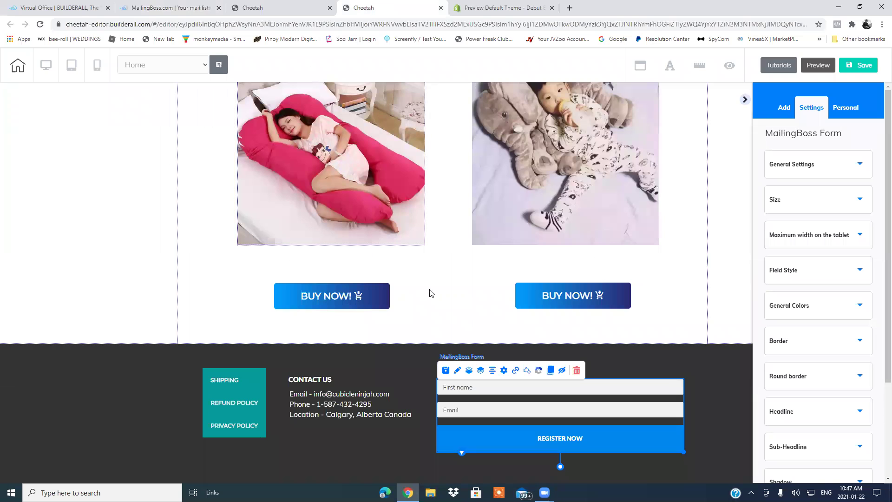
pyautogui.click(503, 370)
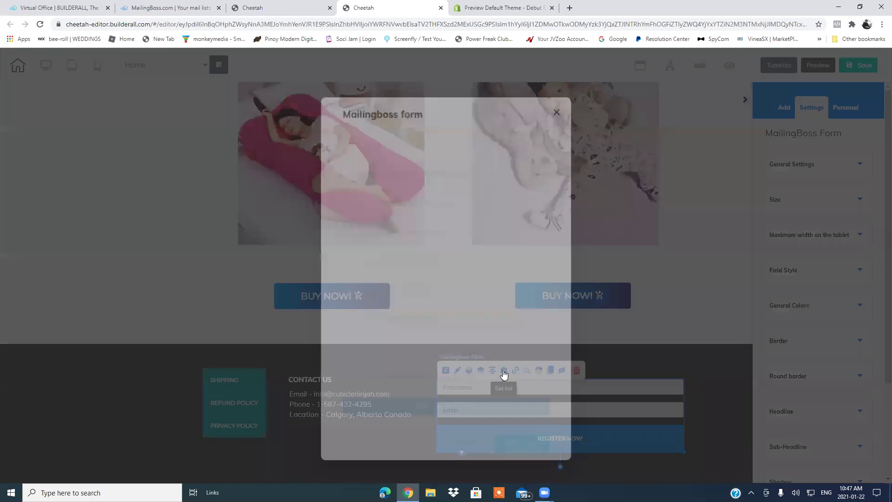
pyautogui.moveTo(552, 133); pyautogui.dragTo(564, 116)
pyautogui.click(563, 87)
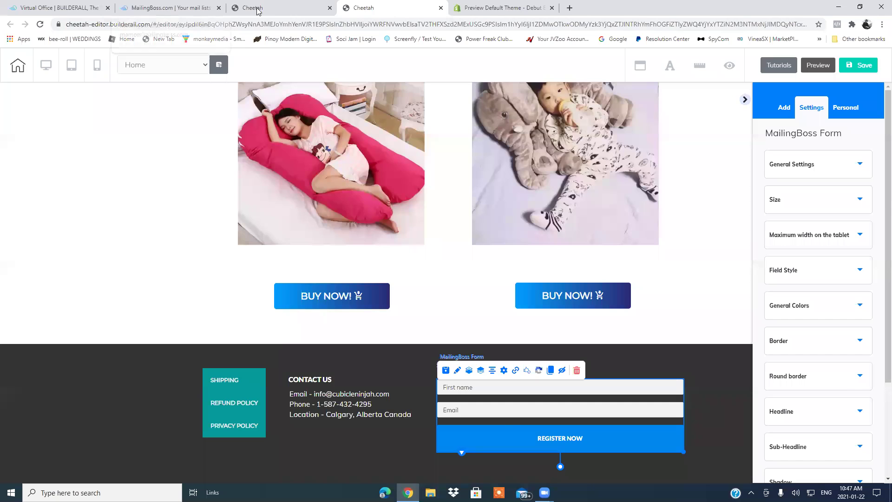
pyautogui.click(269, 9)
pyautogui.click(383, 12)
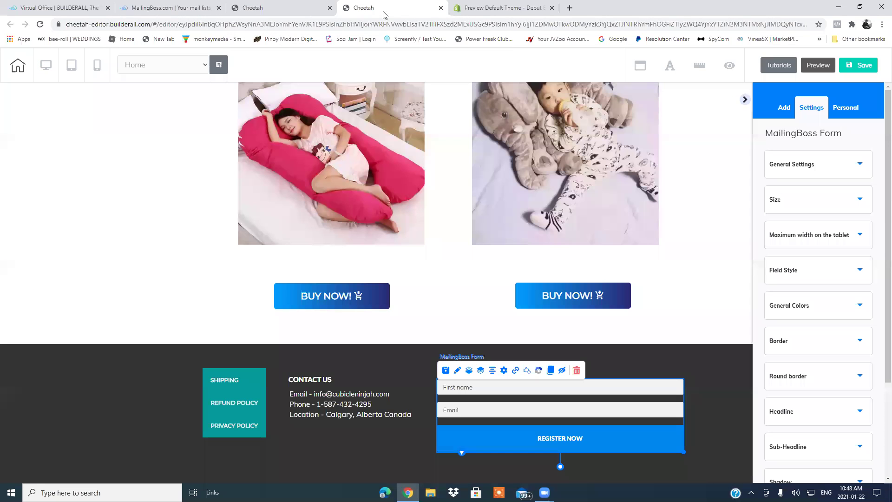
# Step: Switch back to MailingBoss and save the new list's custom fields with only the email field included
pyautogui.click(180, 8)
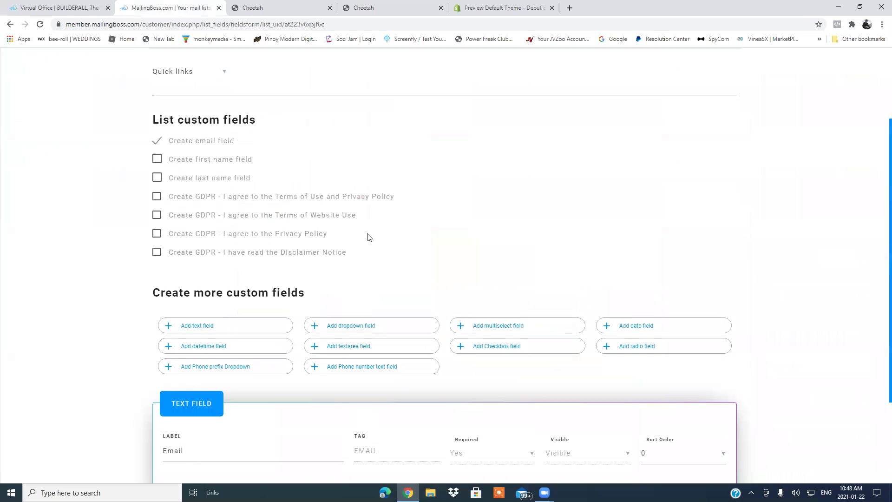
pyautogui.scroll(-3, 370, 237)
pyautogui.click(682, 449)
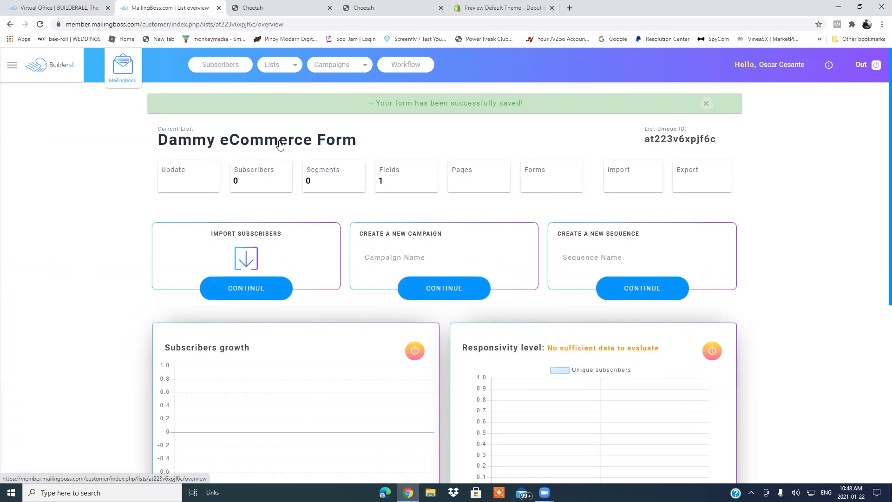
# Step: Open the fields of the "Dammy eCommerce Form" list and set the Email field's sort order to 1
pyautogui.click(401, 182)
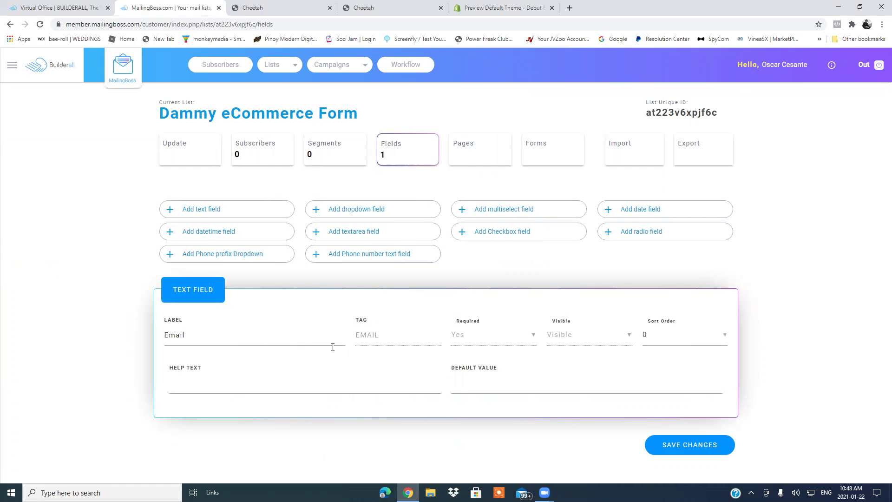
pyautogui.click(726, 337)
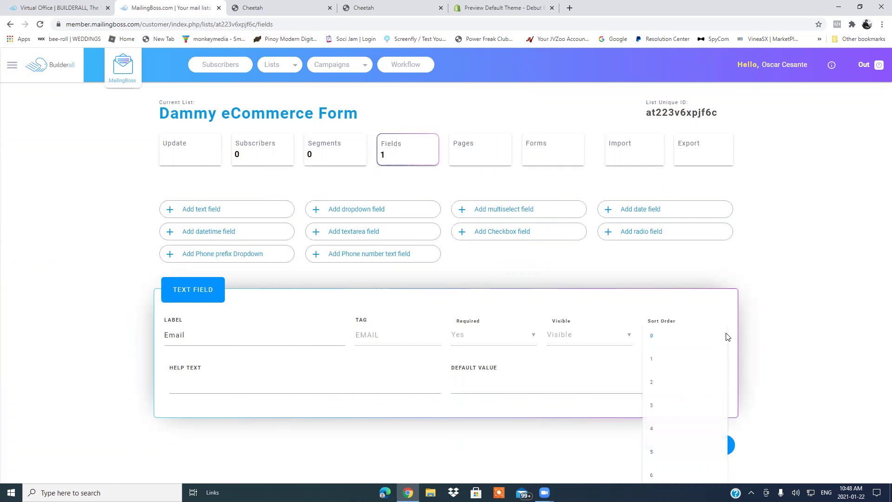
pyautogui.click(663, 363)
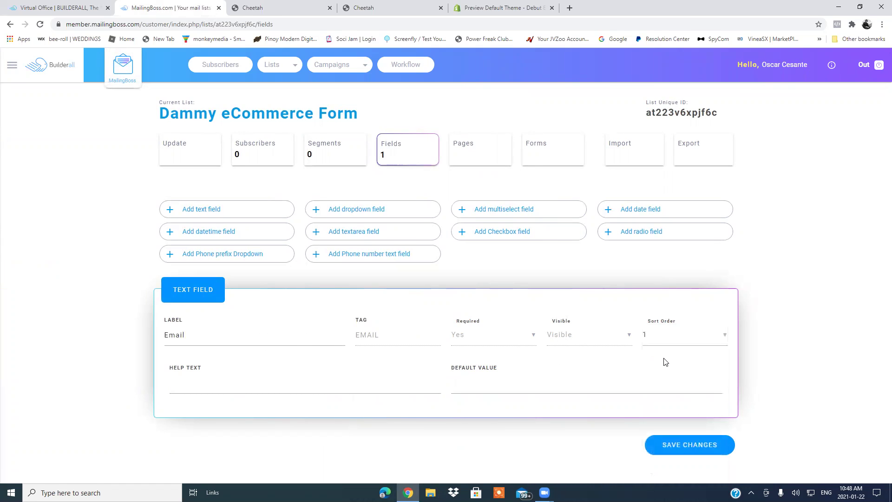
# Step: Add a required text field labelled "Last Name" to the list with sort order 2
pyautogui.click(198, 209)
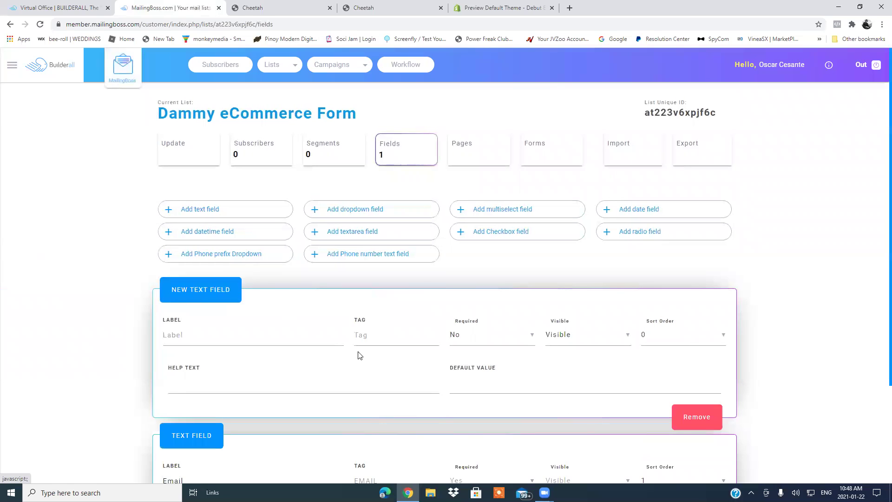
pyautogui.click(309, 335)
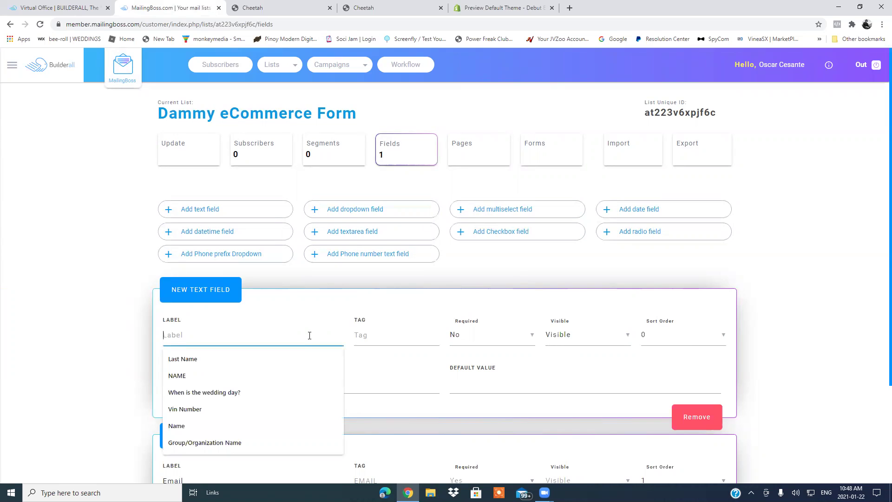
pyautogui.click(276, 357)
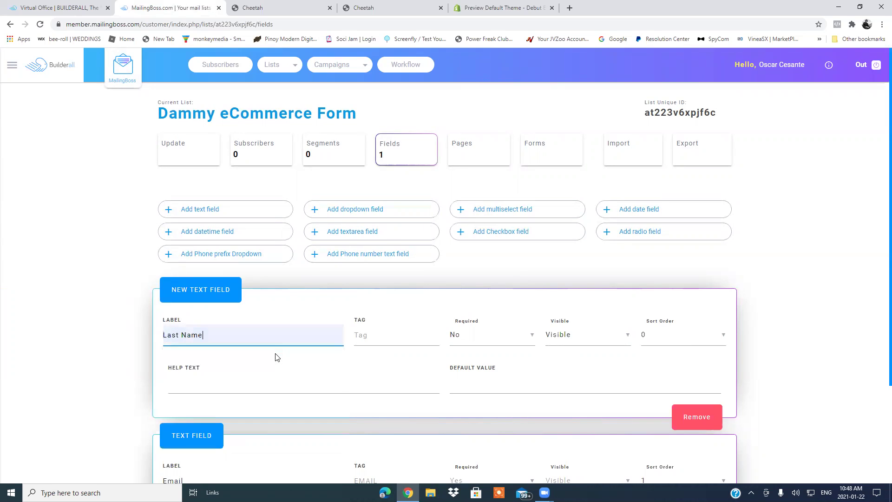
pyautogui.click(532, 338)
pyautogui.click(481, 342)
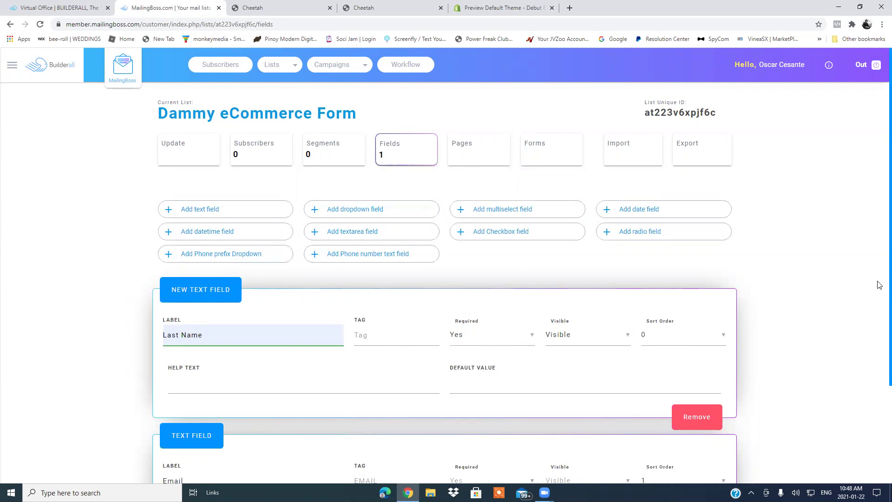
pyautogui.scroll(-2, 878, 285)
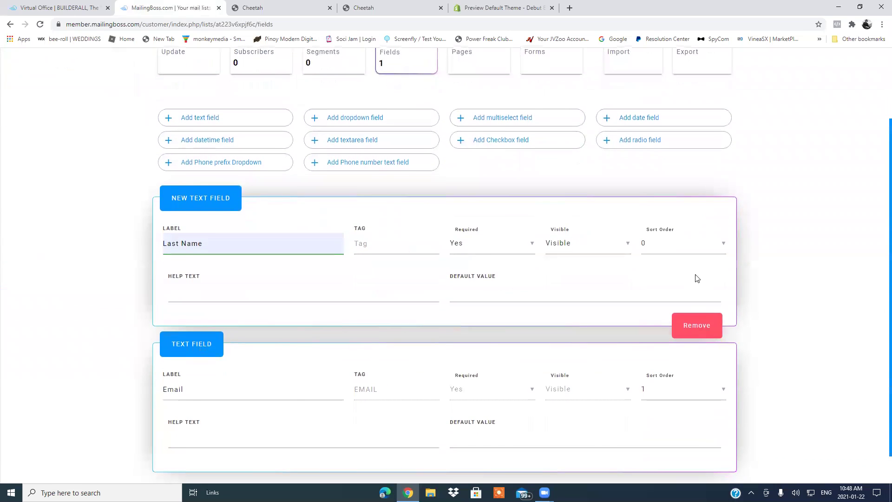
pyautogui.click(723, 245)
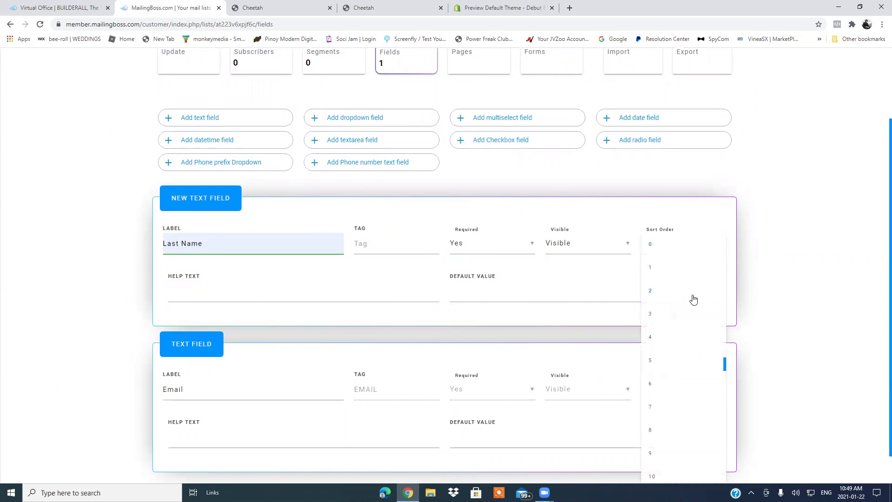
pyautogui.click(687, 296)
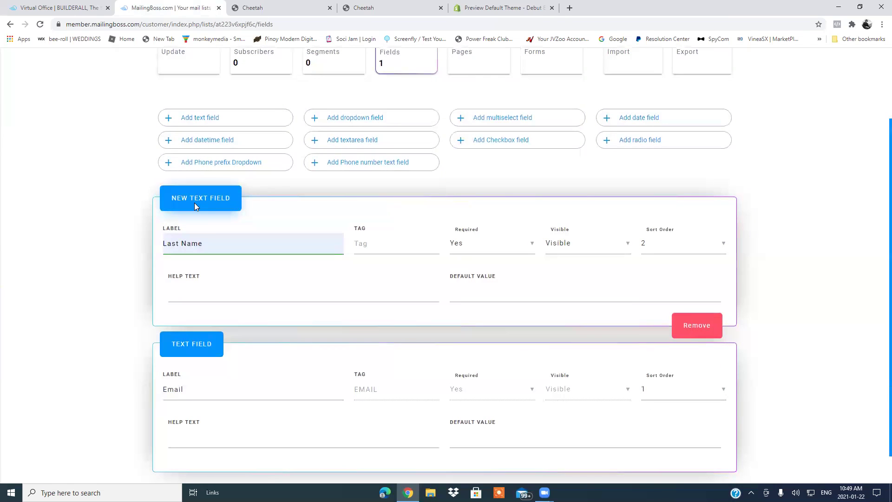
# Step: Add a required text field labelled "Tel No." with tag "Phone" and sort order 3, and try to save the list's fields
pyautogui.click(198, 118)
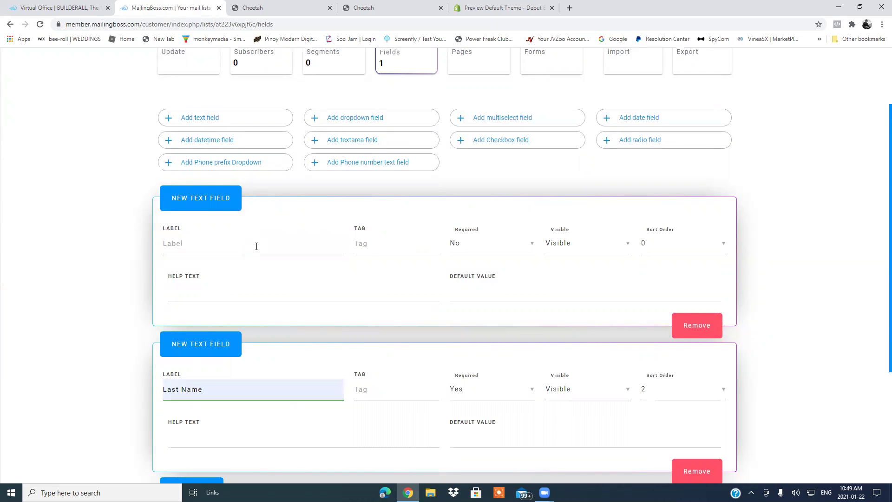
pyautogui.scroll(-5, 307, 372)
pyautogui.scroll(5, 298, 372)
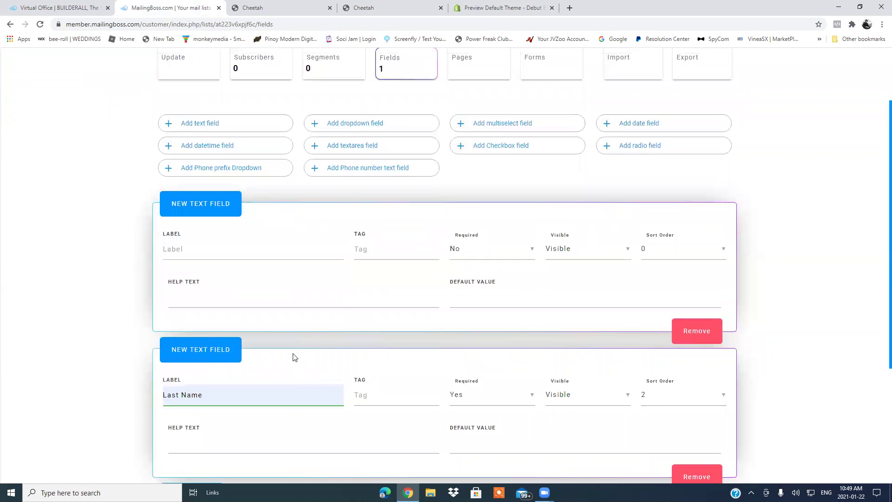
pyautogui.click(205, 251)
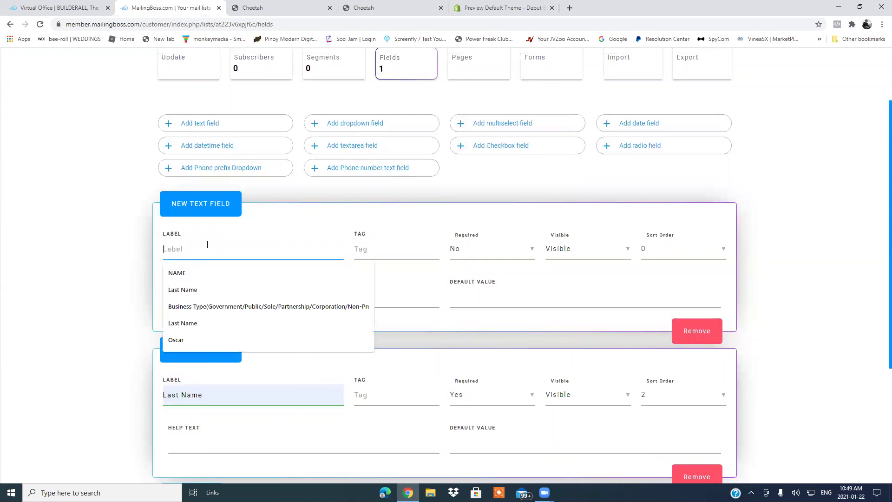
pyautogui.write('Tel No.')
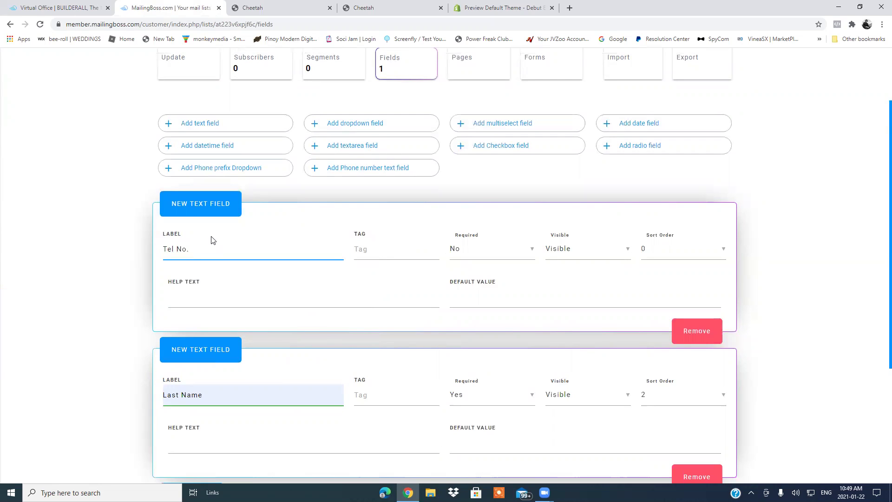
pyautogui.click(408, 252)
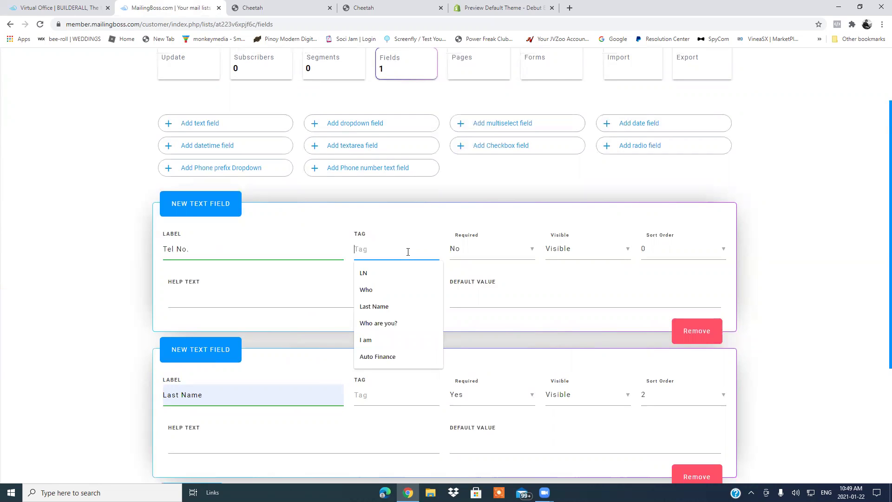
pyautogui.write('Phone')
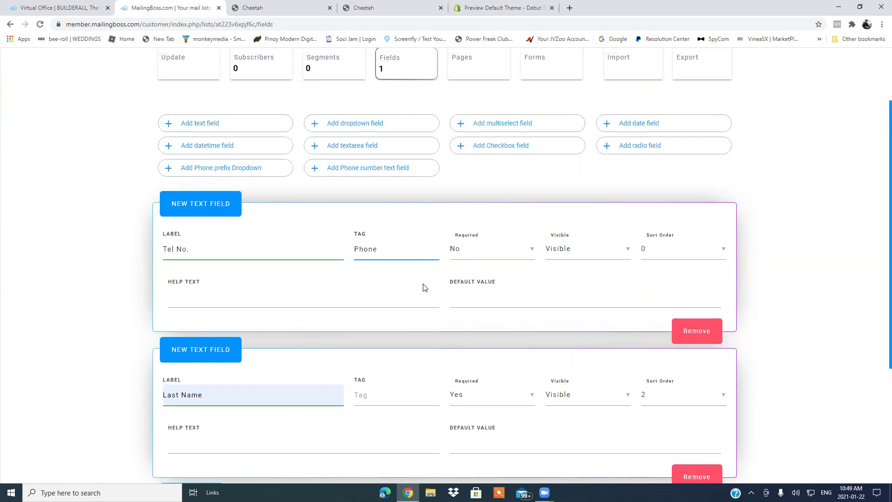
pyautogui.click(530, 254)
pyautogui.click(497, 253)
pyautogui.click(726, 252)
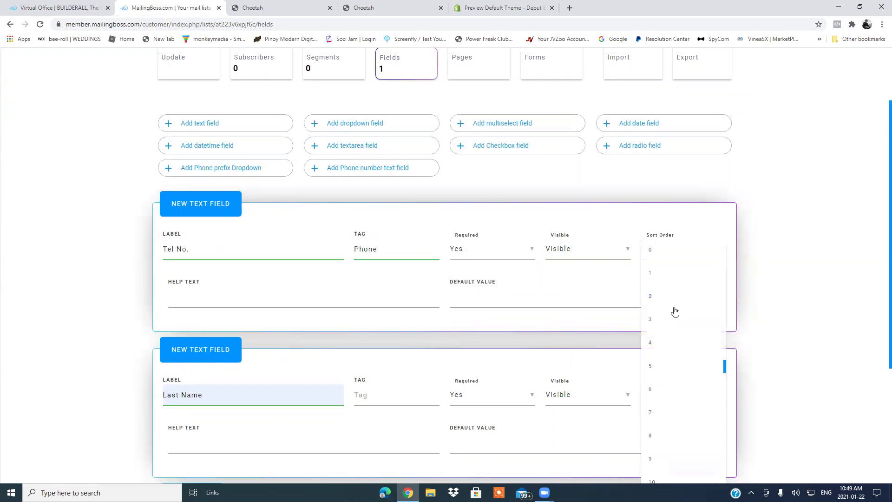
pyautogui.click(672, 326)
pyautogui.scroll(-4, 878, 343)
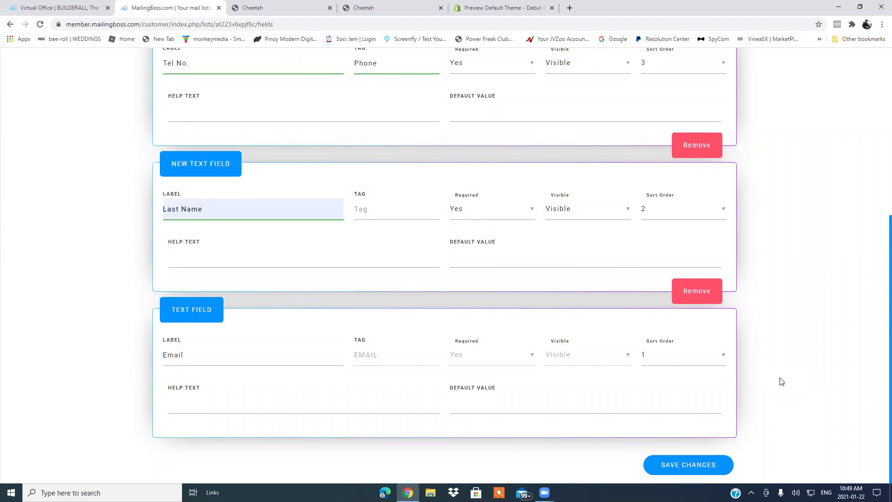
pyautogui.click(704, 467)
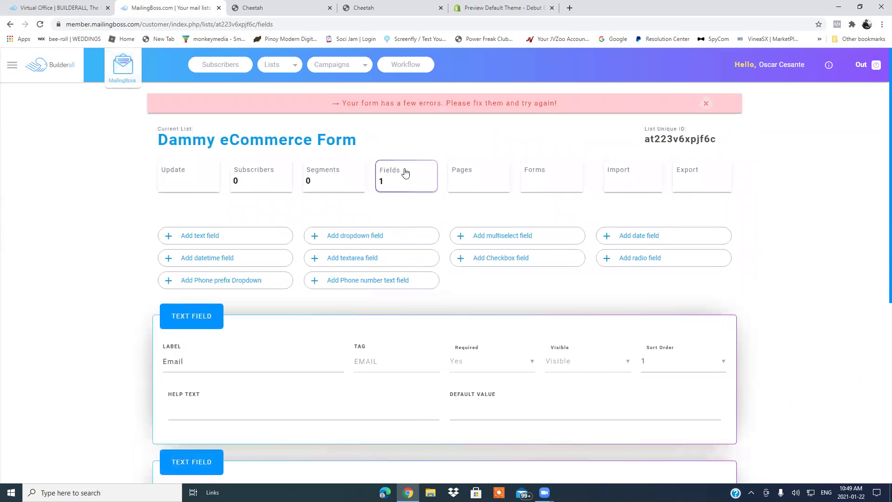
# Step: Reload the list's fields and add a new text field labelled "Last Name" with tag "LN"
pyautogui.click(405, 174)
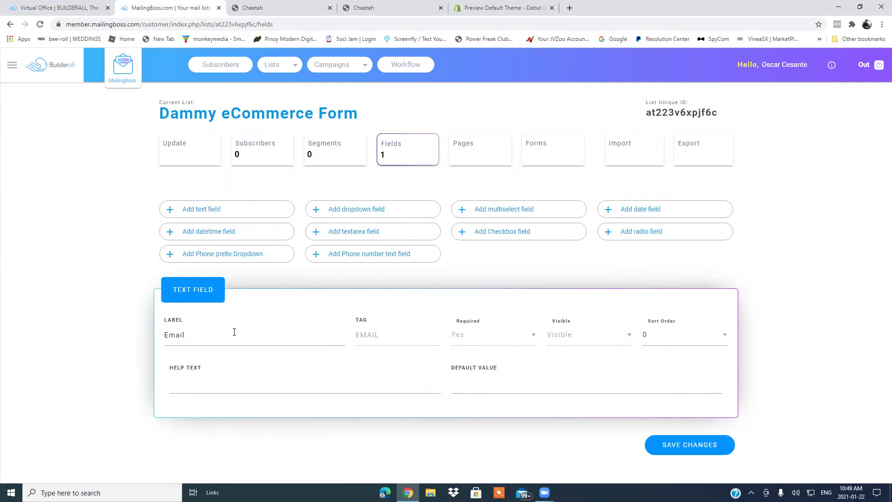
pyautogui.click(203, 210)
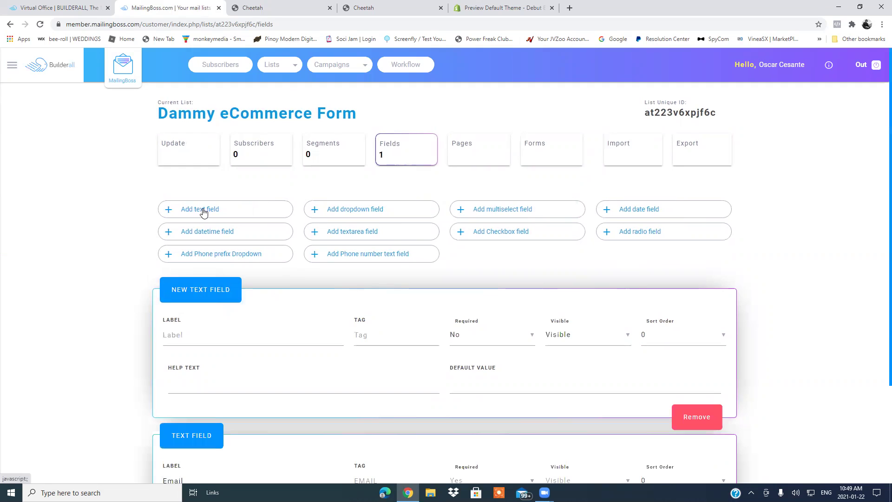
pyautogui.scroll(-3, 415, 327)
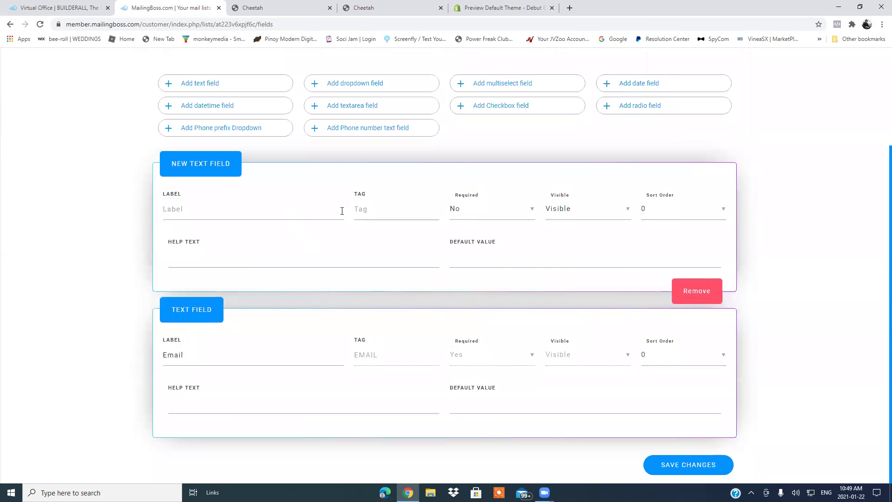
pyautogui.click(304, 213)
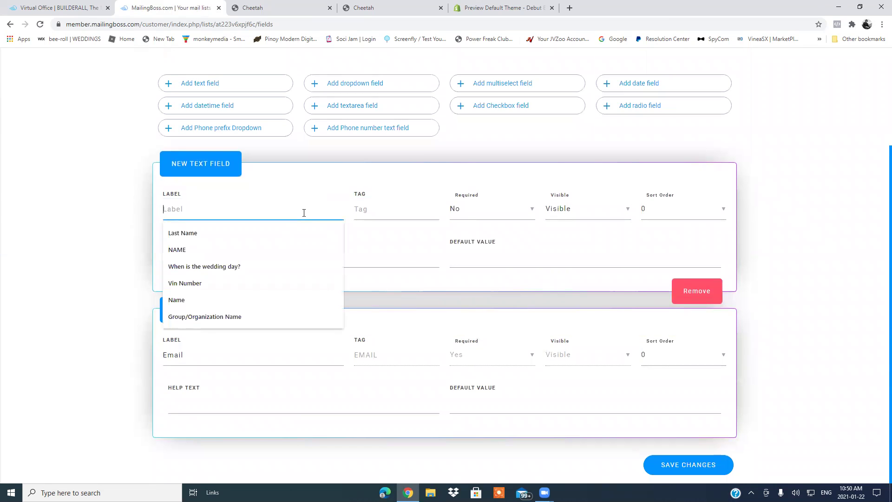
pyautogui.click(232, 237)
pyautogui.click(381, 205)
pyautogui.click(378, 252)
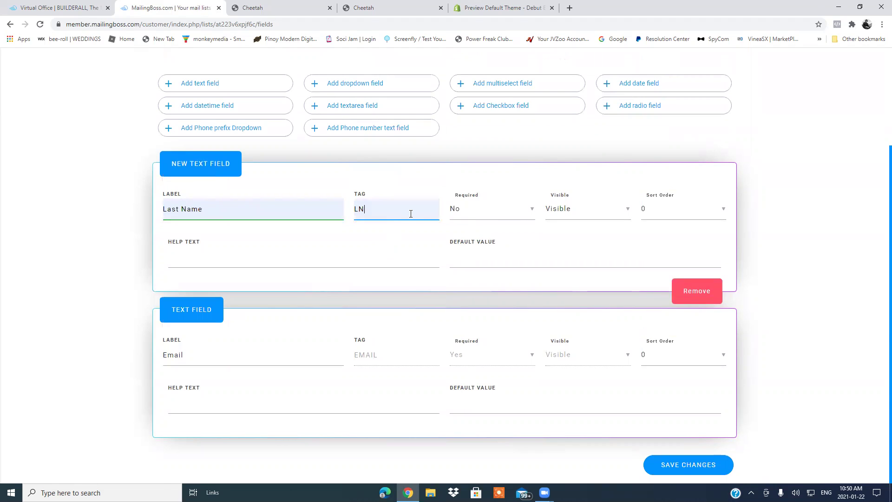
# Step: Make the new Last Name field required and set its sort order to 2
pyautogui.click(524, 208)
pyautogui.click(374, 212)
pyautogui.click(522, 209)
pyautogui.click(478, 209)
pyautogui.click(719, 214)
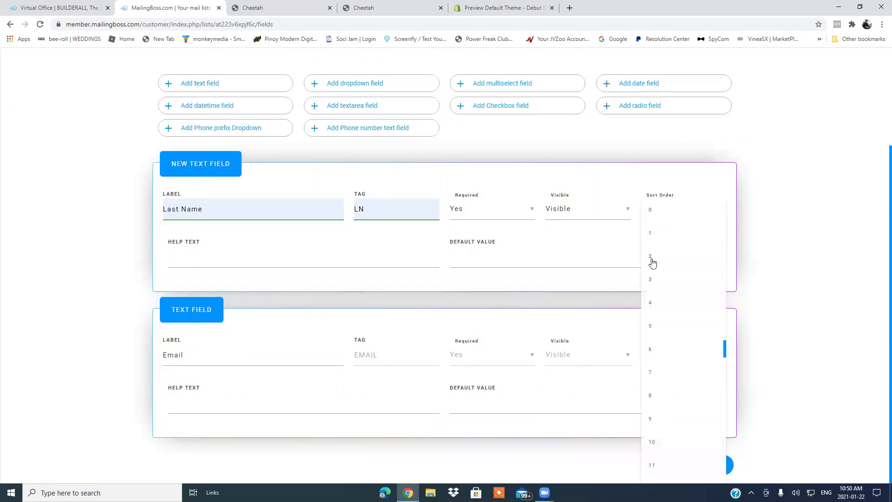
pyautogui.click(650, 257)
# Step: Set the Email field's sort order to 1 and save the list's fields
pyautogui.click(720, 361)
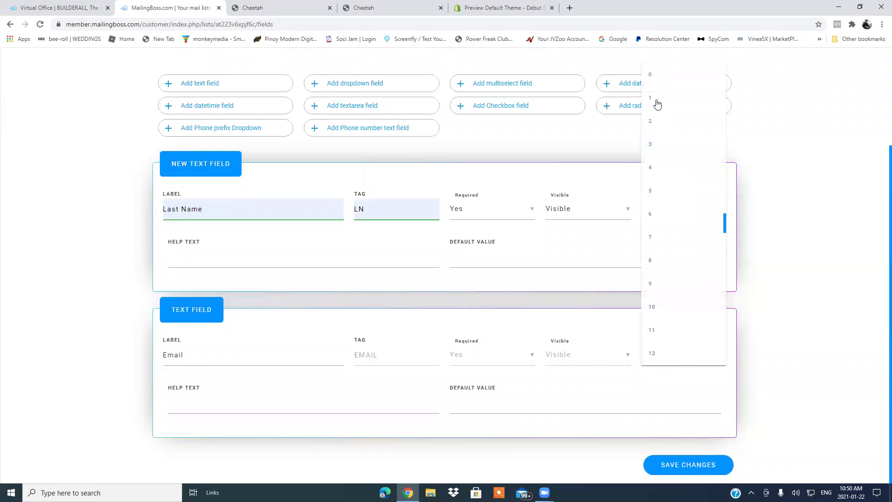
pyautogui.click(656, 101)
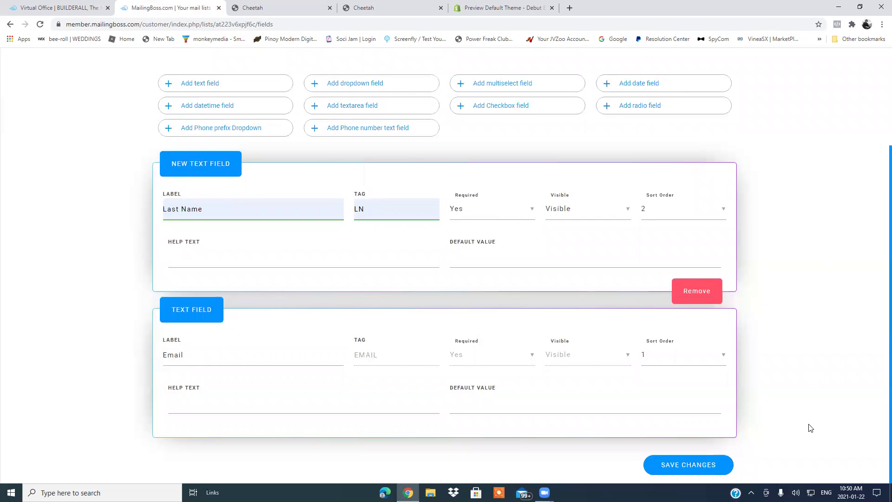
pyautogui.click(704, 462)
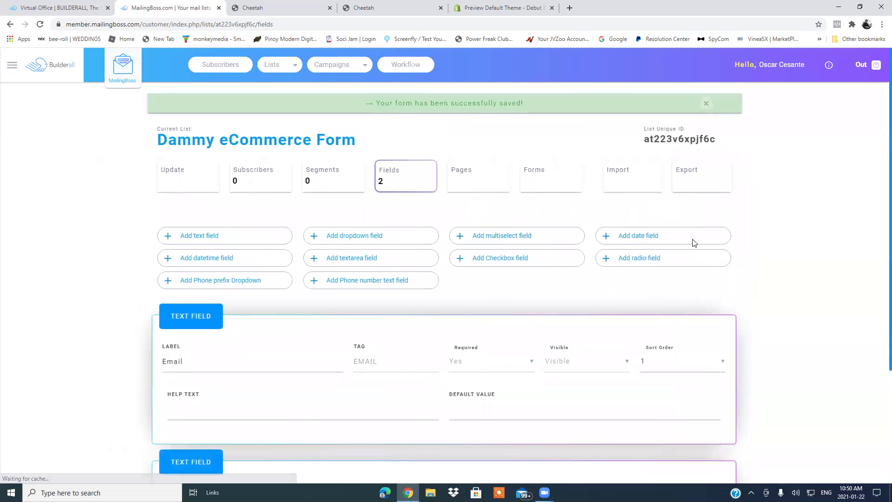
# Step: Add another text field labelled "Phone Number" with tag "PN" and sort order 3
pyautogui.scroll(-3, 298, 338)
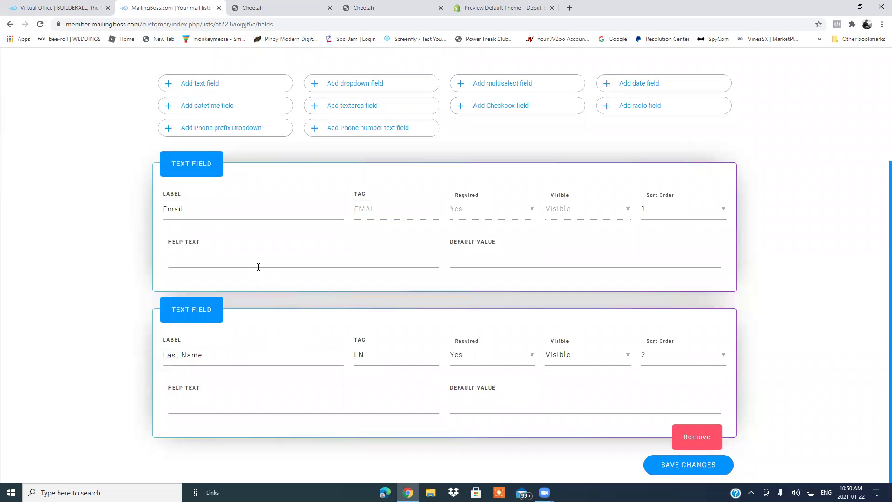
pyautogui.click(210, 82)
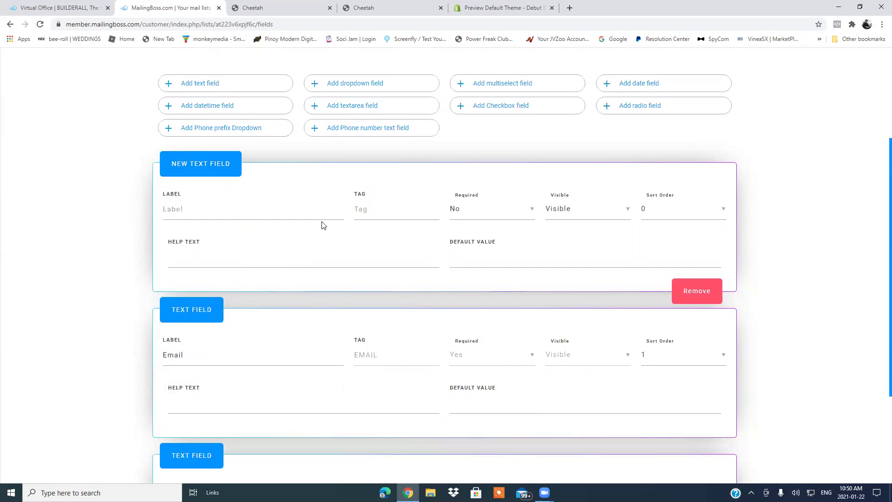
pyautogui.click(724, 212)
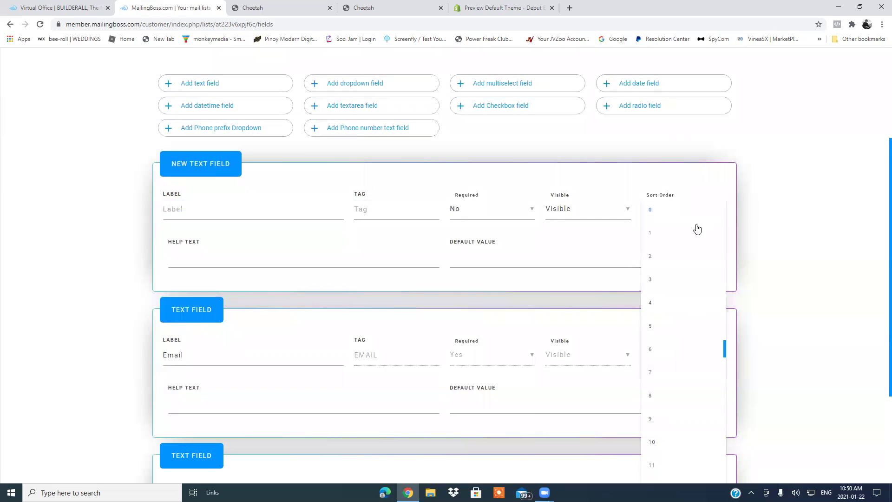
pyautogui.click(663, 290)
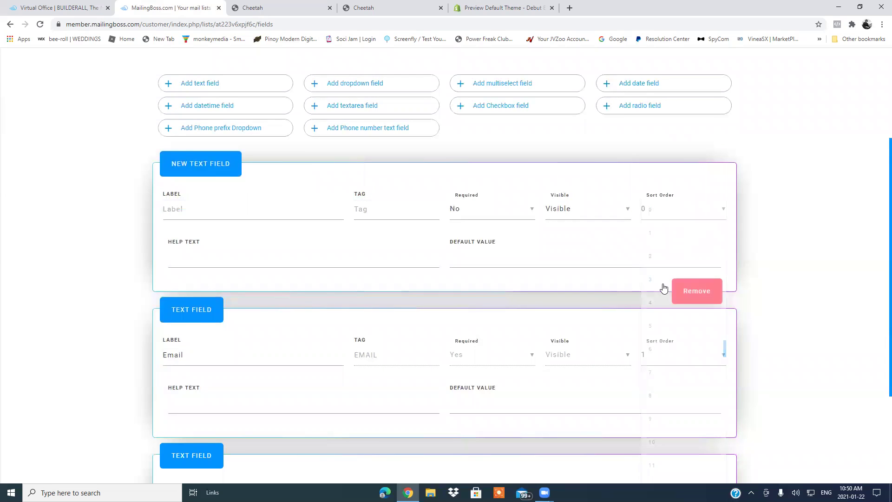
pyautogui.click(220, 212)
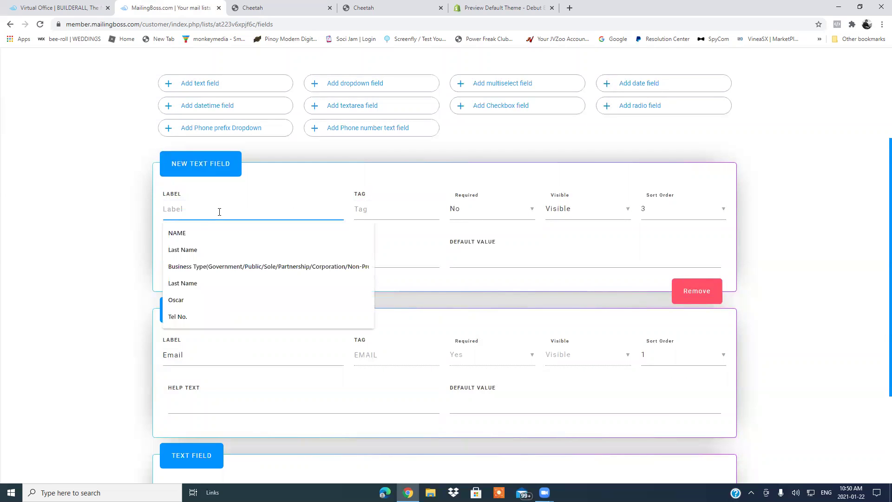
pyautogui.write('Phone Number')
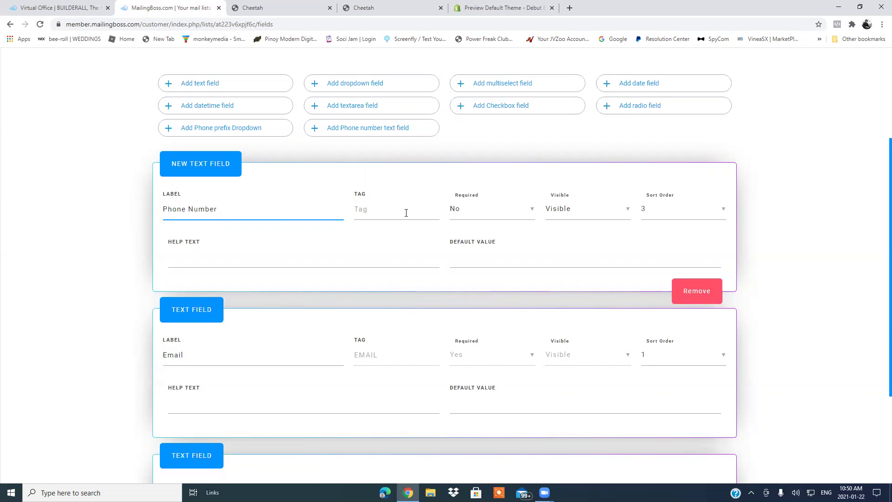
pyautogui.click(406, 213)
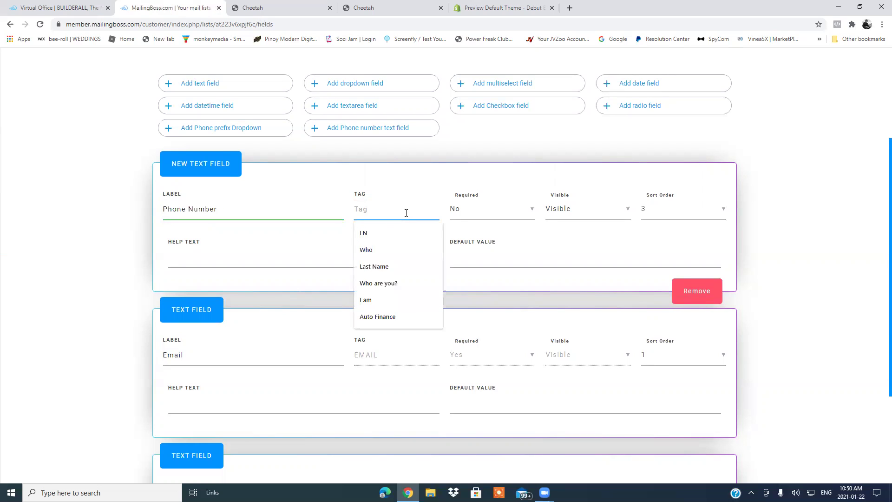
pyautogui.write('P')
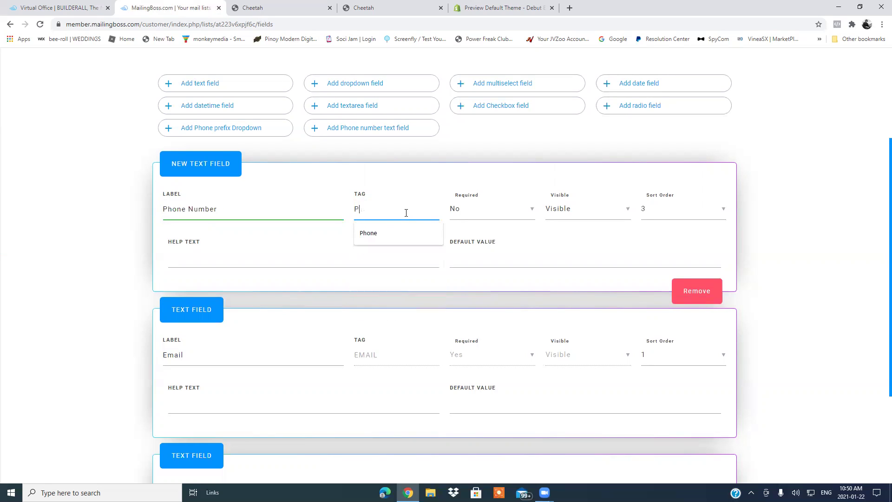
pyautogui.write('N')
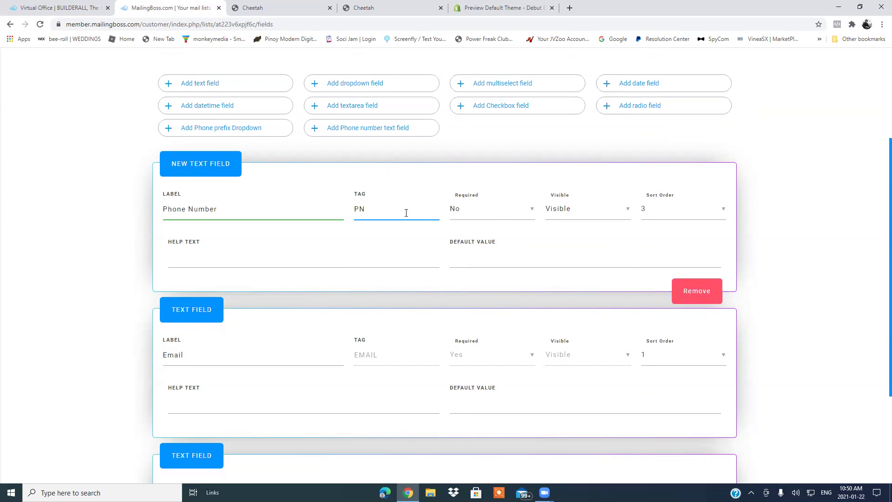
# Step: Make the Phone Number field required and save the list's fields
pyautogui.click(532, 214)
pyautogui.click(480, 210)
pyautogui.scroll(-3, 878, 211)
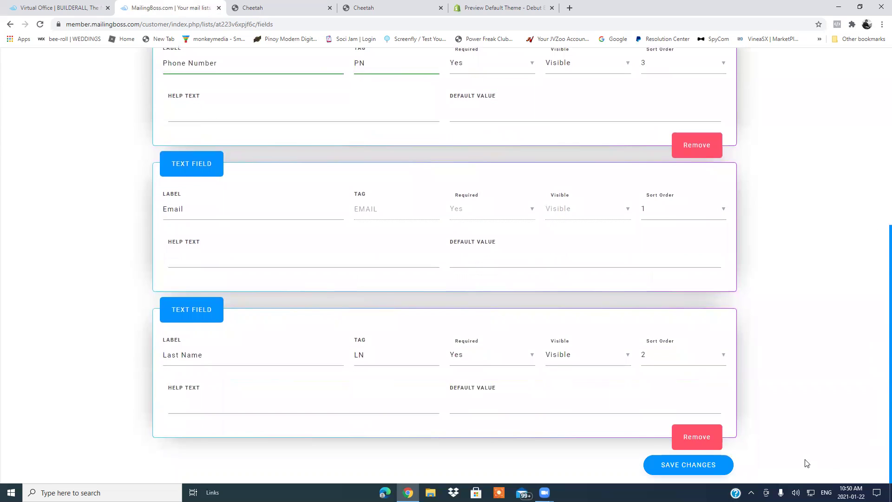
pyautogui.click(704, 466)
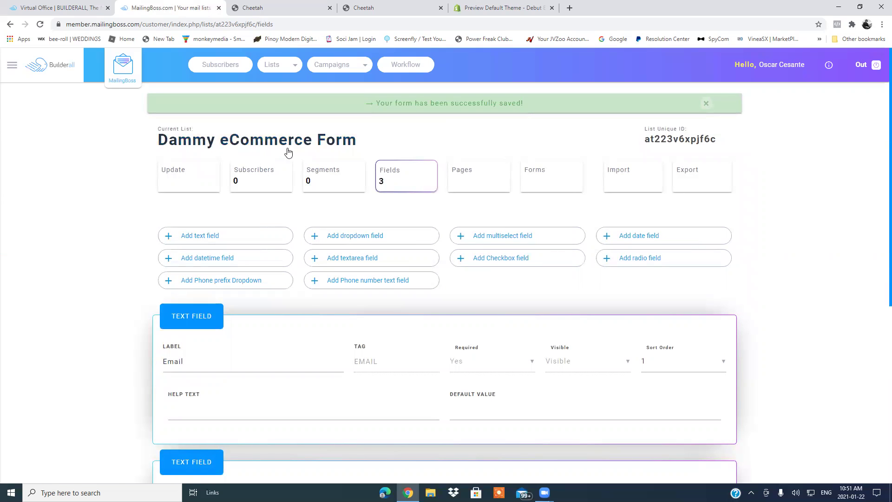
# Step: Switch to the Cheetah editor and reload the Home page, discarding unsaved changes
pyautogui.hotkey('ctrl', '4')
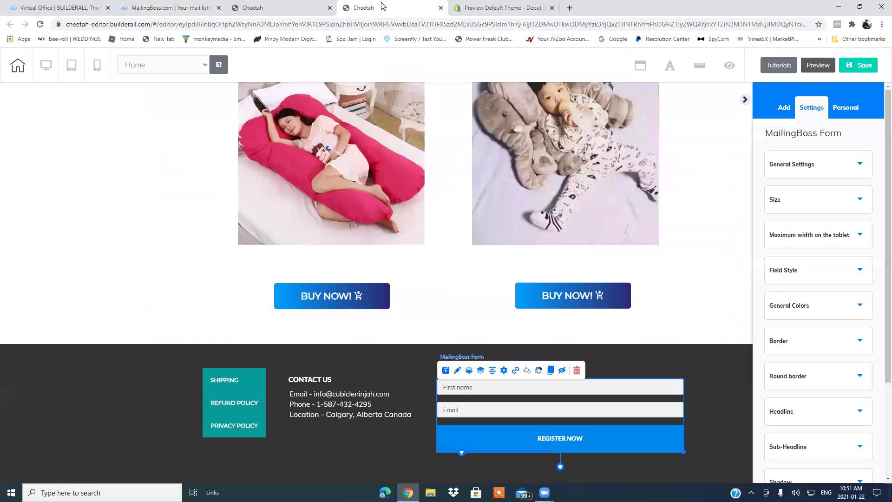
pyautogui.click(40, 25)
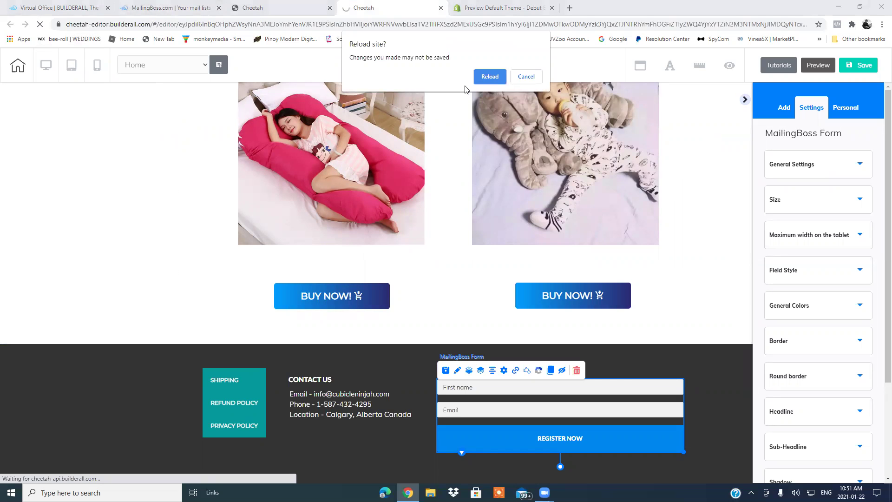
pyautogui.click(489, 76)
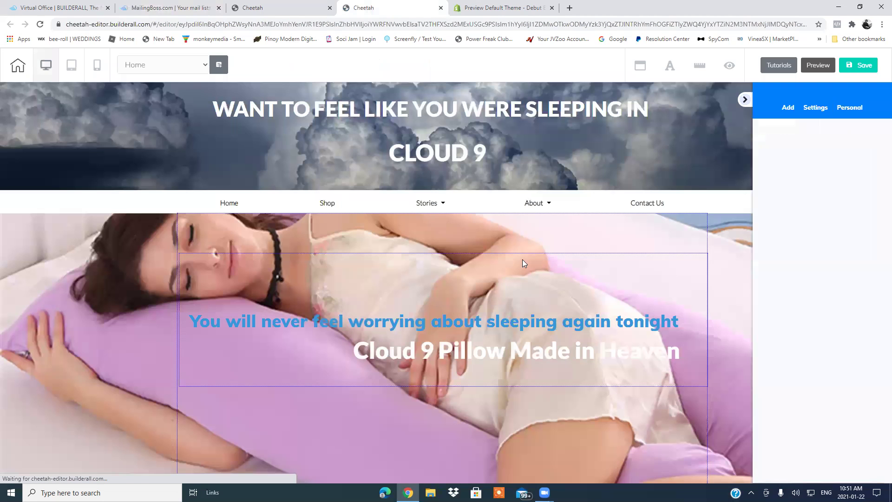
# Step: Connect the footer's sign-up form to the "Dammy eCommerce Form" list and move the form slightly up within the footer
pyautogui.scroll(-10, 644, 335)
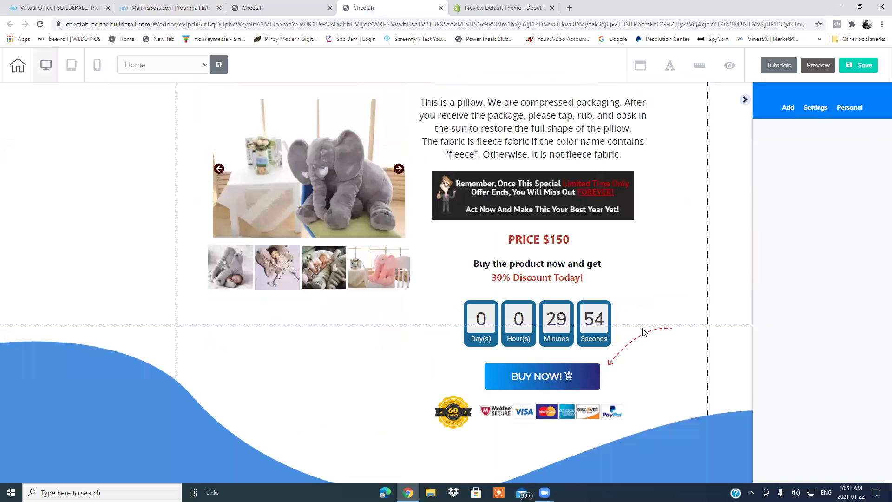
pyautogui.scroll(-10, 641, 327)
pyautogui.scroll(-8, 638, 329)
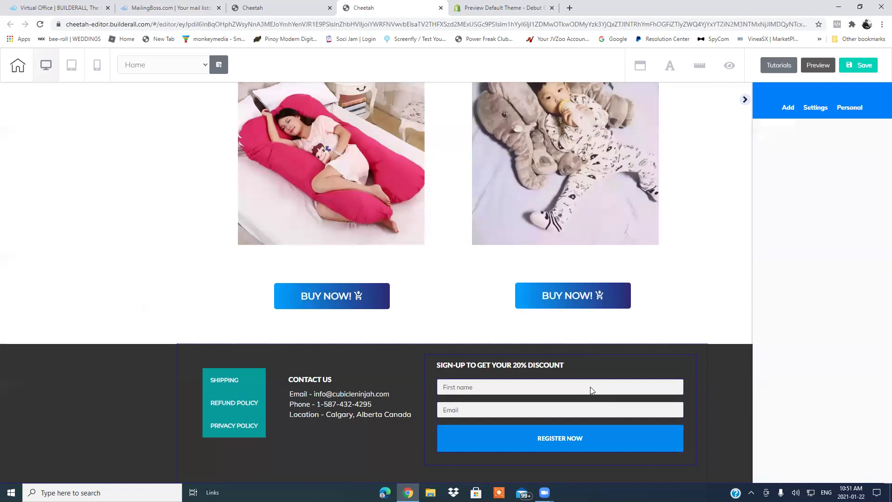
pyautogui.click(513, 398)
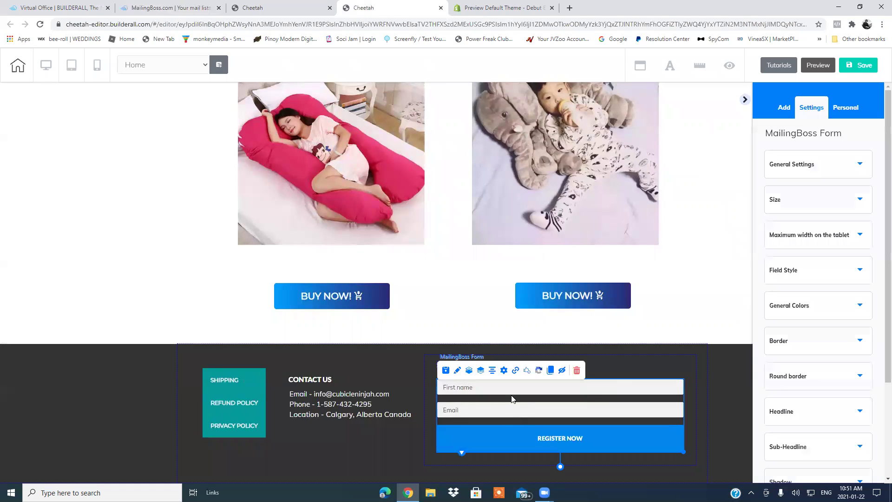
pyautogui.click(504, 371)
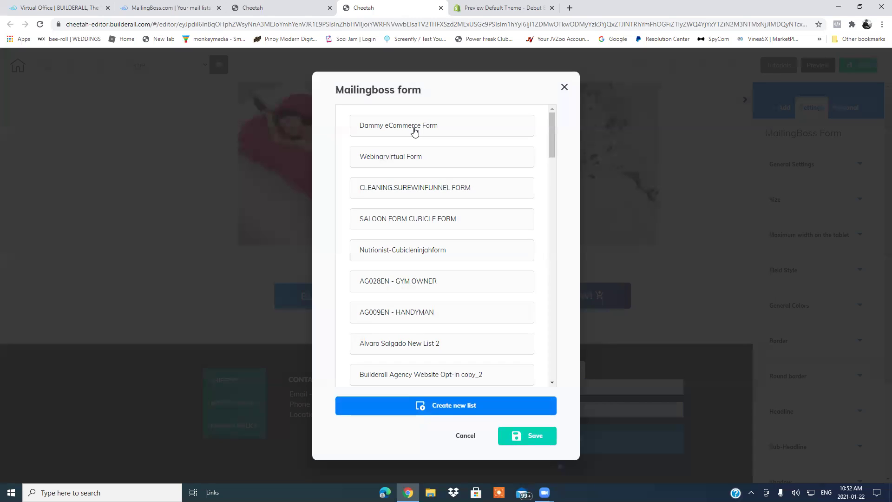
pyautogui.moveTo(414, 129); pyautogui.dragTo(417, 130)
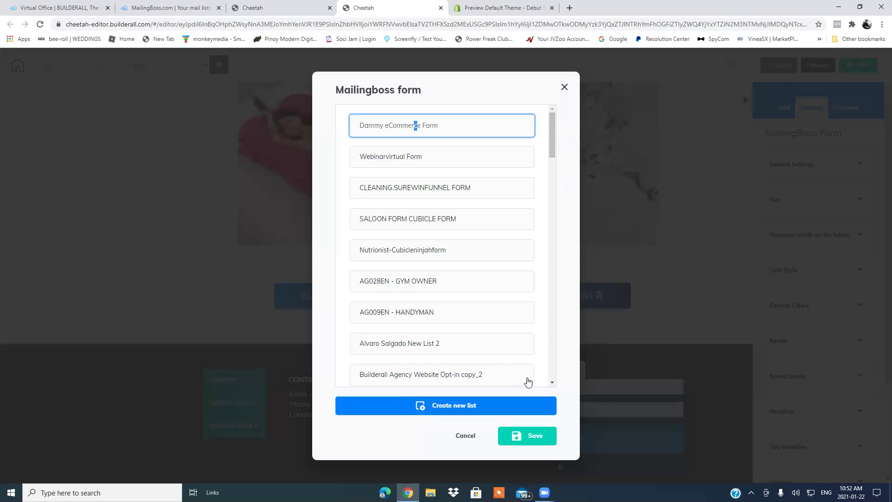
pyautogui.click(533, 445)
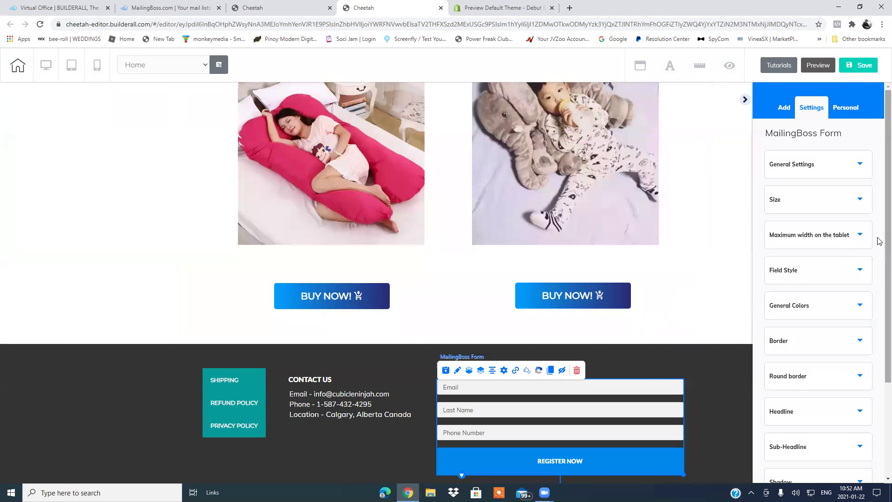
pyautogui.scroll(-3, 879, 329)
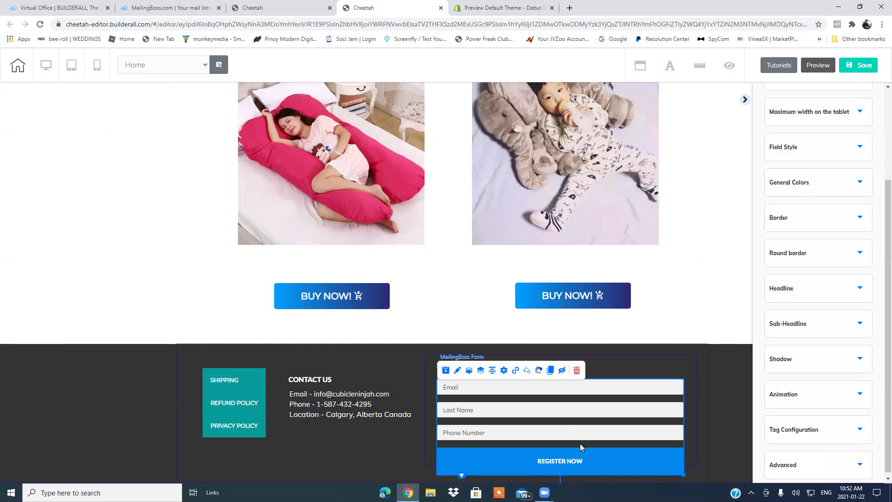
pyautogui.moveTo(642, 420); pyautogui.dragTo(532, 414)
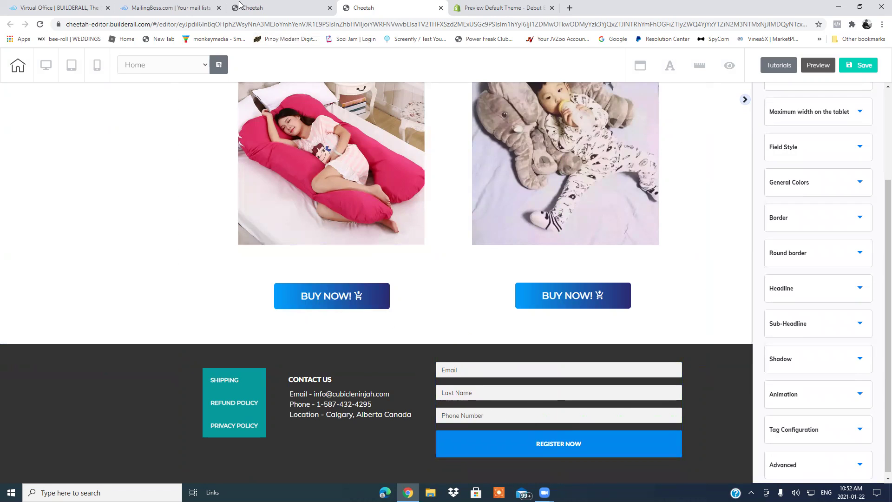
# Step: Compare the list's fields and their sort order in MailingBoss with the fields of the footer form in Cheetah
pyautogui.click(164, 6)
pyautogui.click(407, 179)
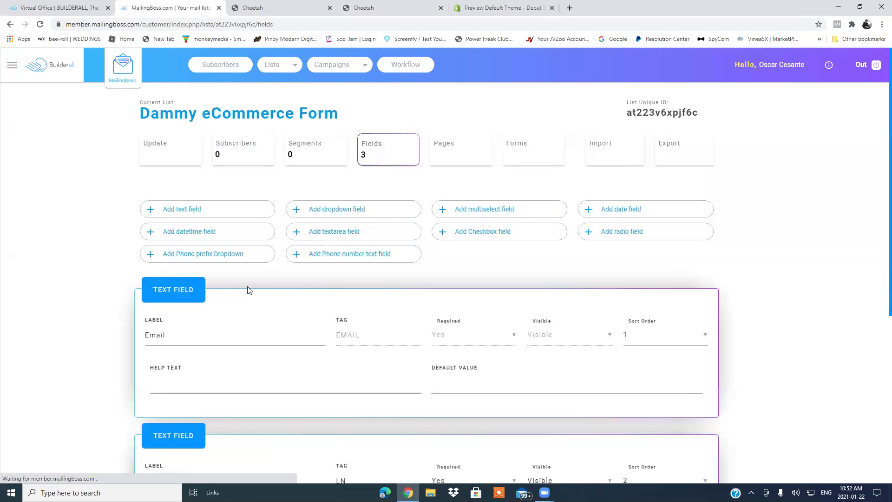
pyautogui.scroll(-3, 247, 289)
pyautogui.scroll(-3, 251, 292)
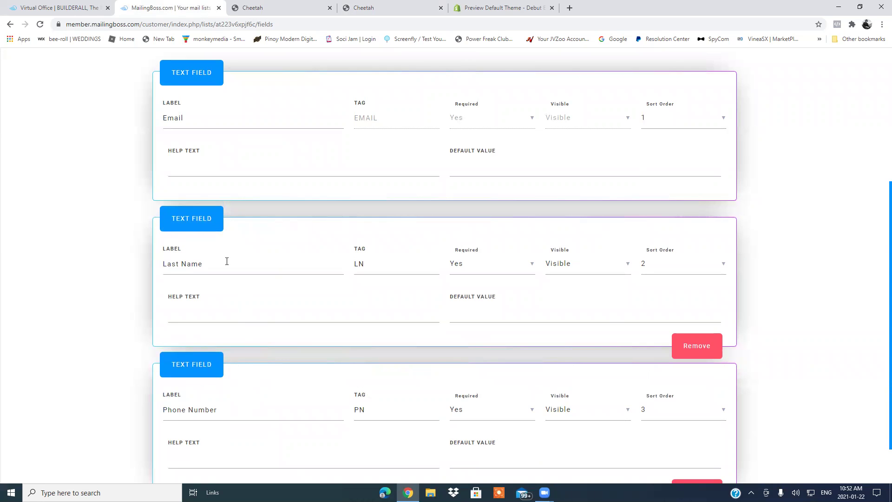
pyautogui.click(367, 8)
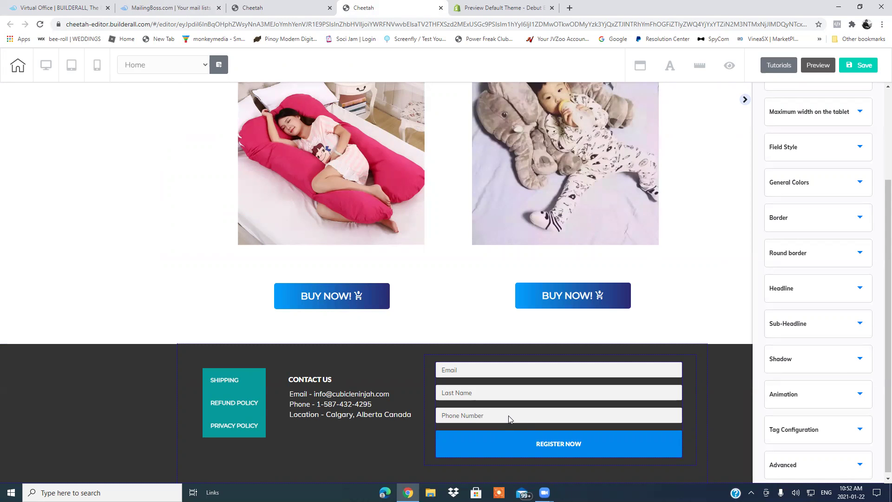
pyautogui.click(155, 6)
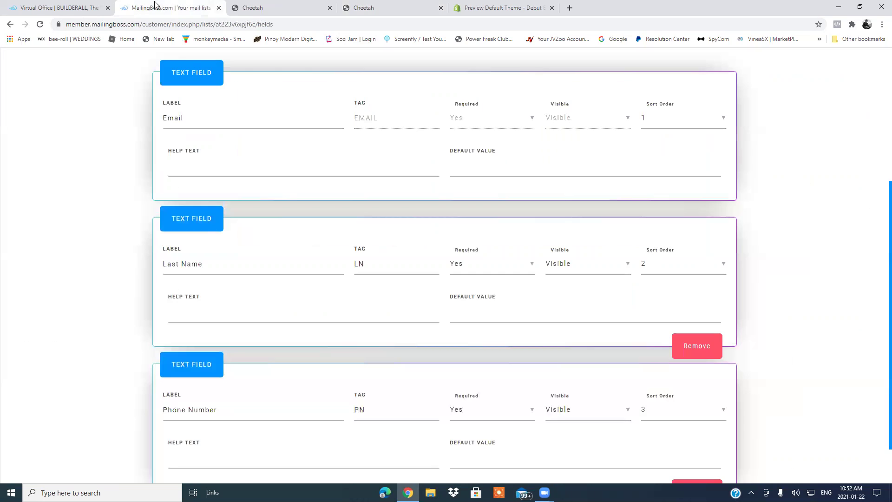
# Step: Add a new text field labelled "Ask Any Inquiry?" to the "Dammy eCommerce Form" list and make it required
pyautogui.scroll(4, 879, 219)
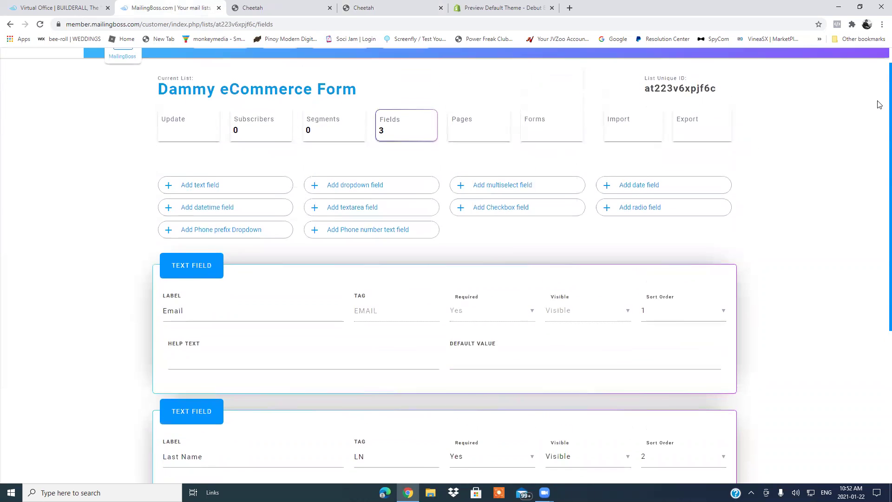
pyautogui.click(211, 197)
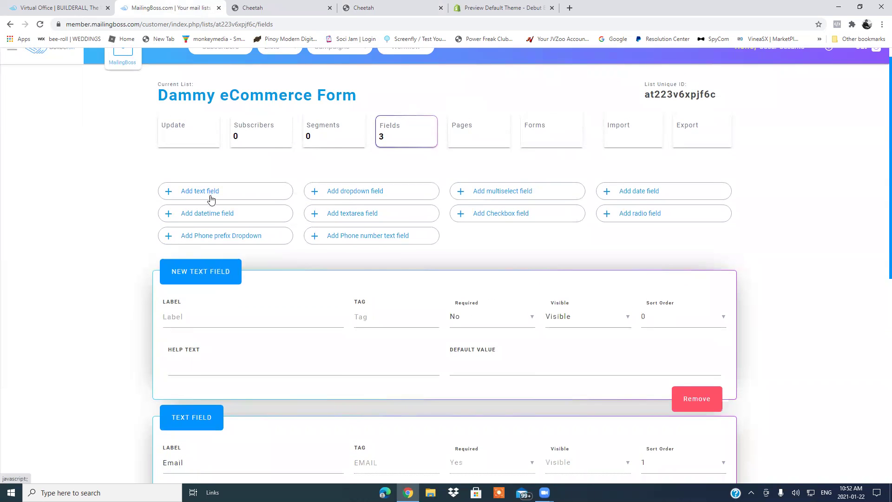
pyautogui.click(235, 317)
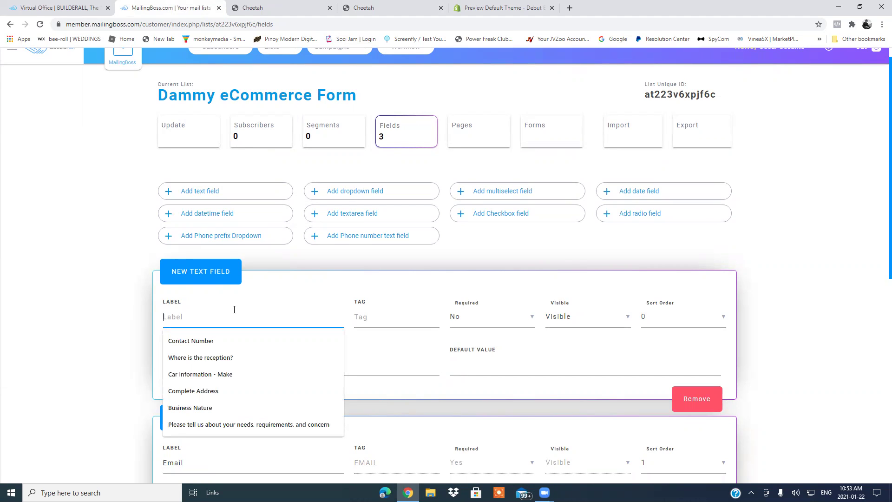
pyautogui.write('Ask ')
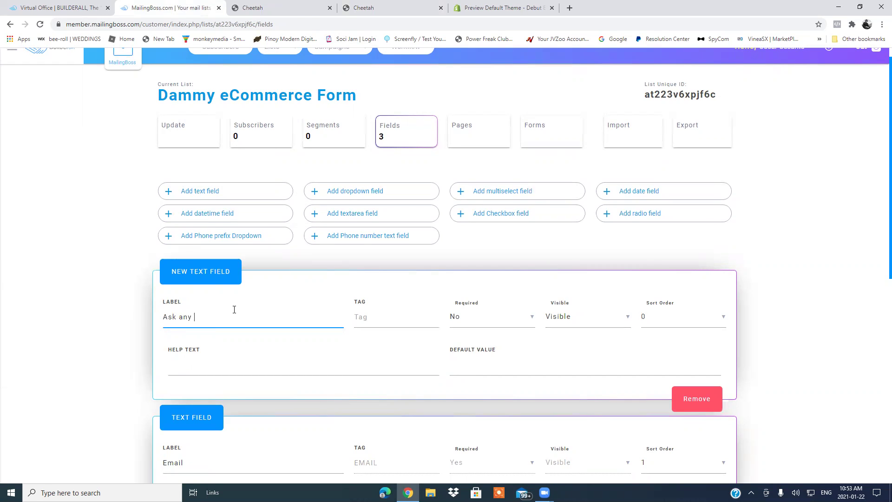
pyautogui.write('Any Inquiry?')
pyautogui.click(530, 324)
pyautogui.click(488, 319)
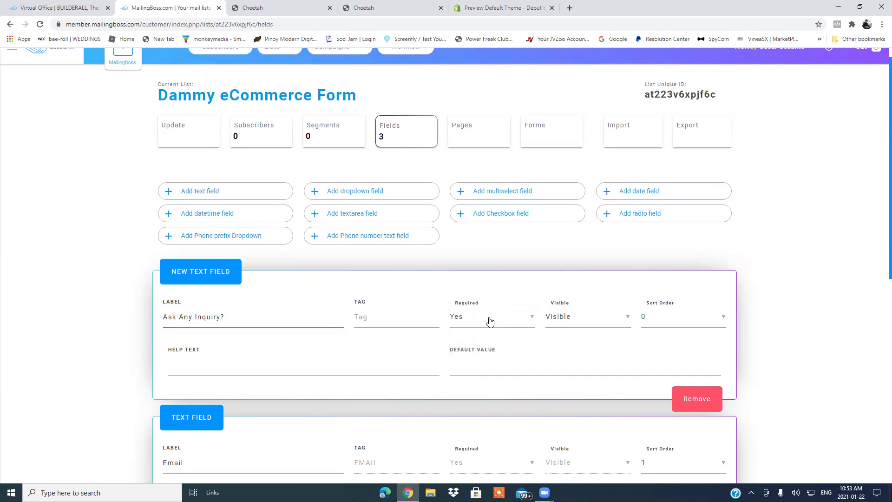
# Step: Give the inquiry field sort order 4 and the tag "Ask", and try to save the list's fields
pyautogui.click(717, 318)
pyautogui.click(668, 413)
pyautogui.click(395, 315)
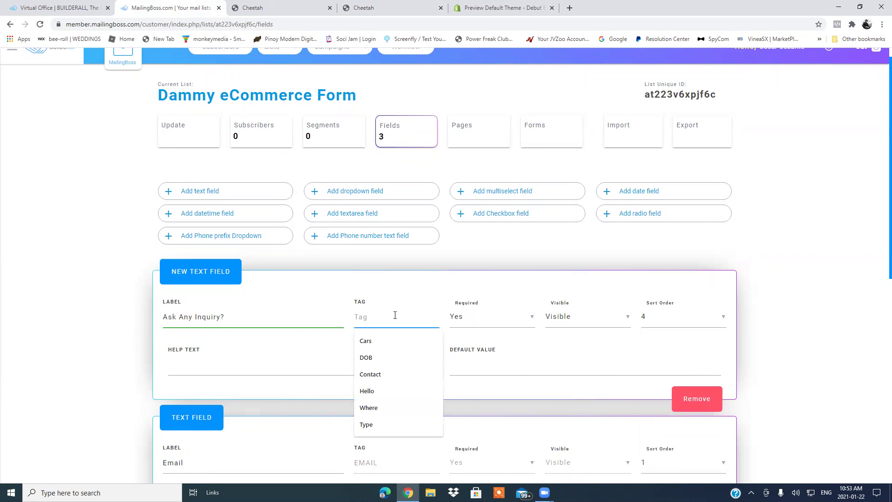
pyautogui.write('Ask')
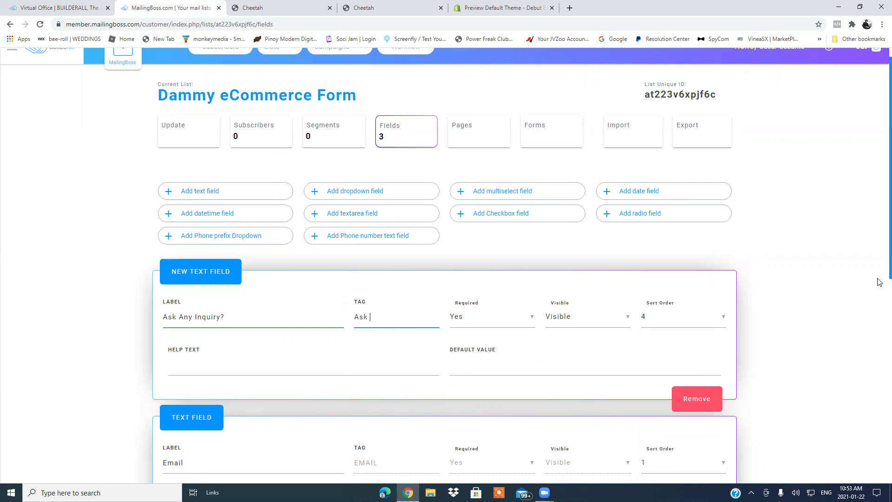
pyautogui.scroll(-9, 548, 334)
pyautogui.click(696, 465)
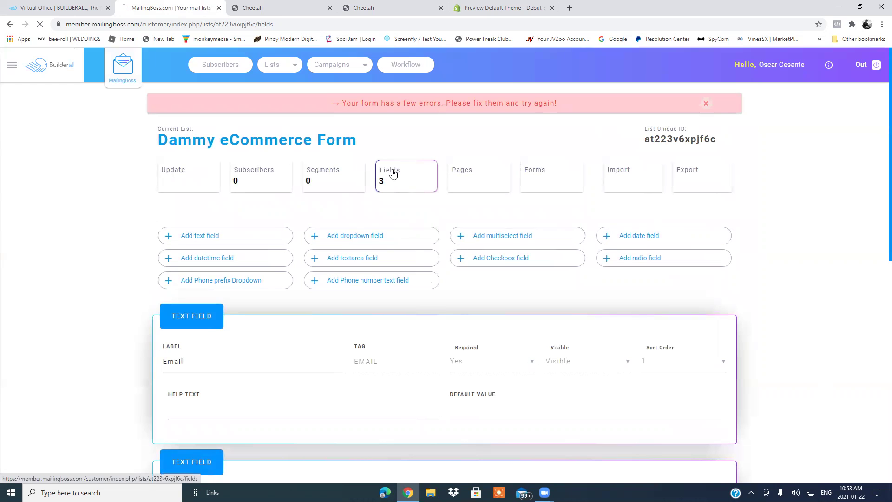
pyautogui.click(408, 183)
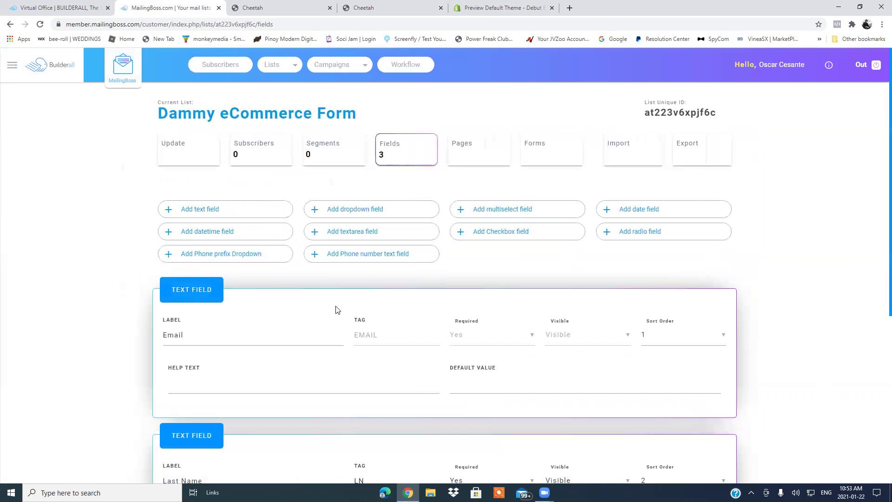
# Step: Add a new text field labelled "Message Us" to the "Dammy eCommerce Form" list
pyautogui.scroll(-3, 879, 303)
pyautogui.scroll(-4, 878, 363)
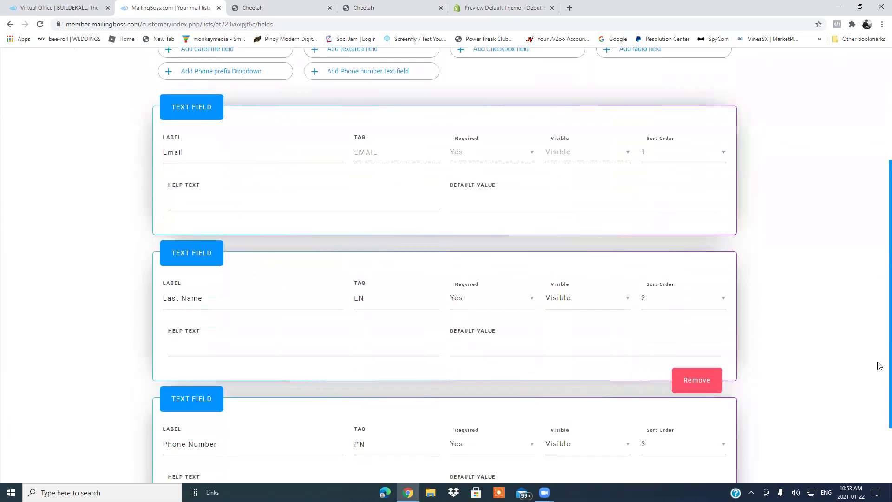
pyautogui.scroll(2, 878, 324)
pyautogui.scroll(2, 878, 297)
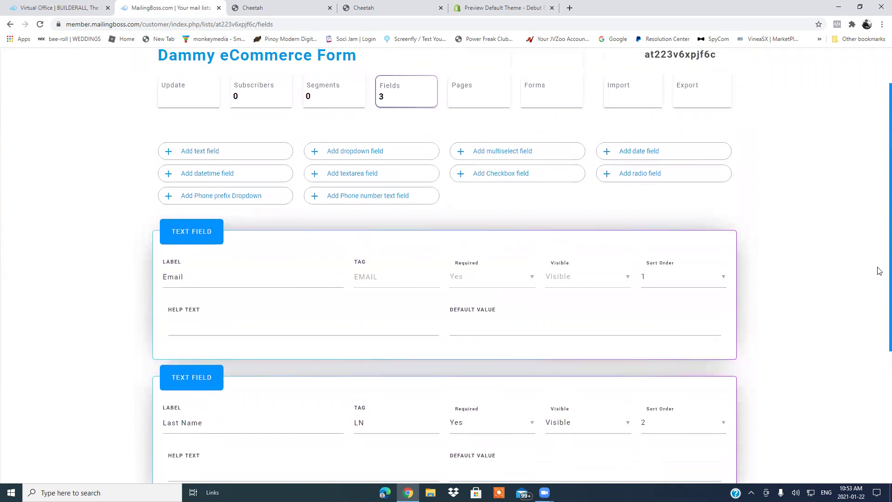
pyautogui.click(198, 166)
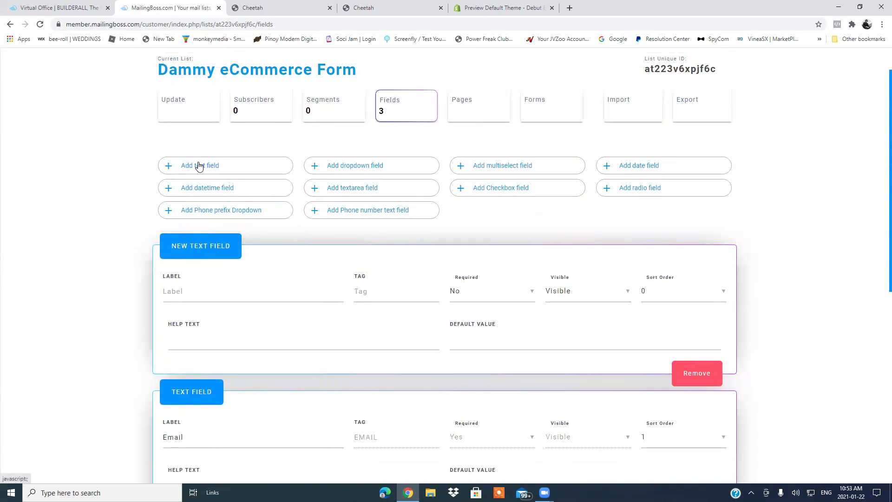
pyautogui.click(207, 297)
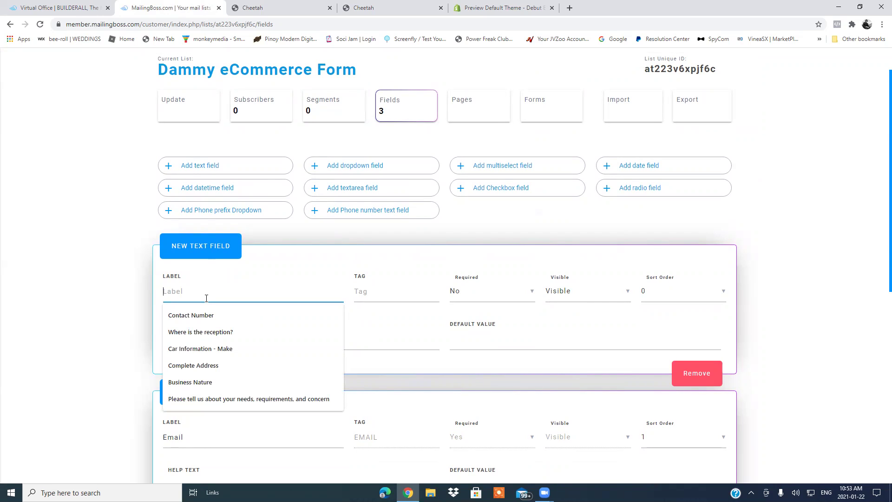
pyautogui.write('Ask AN')
pyautogui.press('BackSpace')
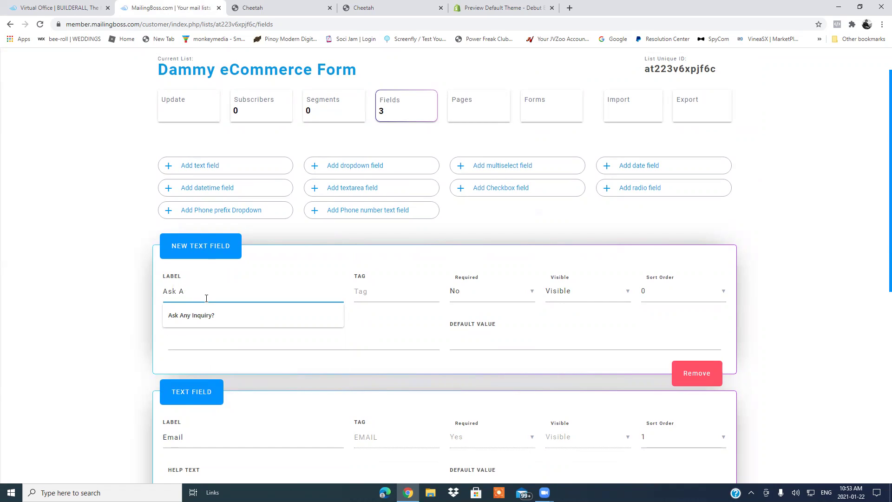
pyautogui.press('BackSpace')
pyautogui.press('BackSpace')
pyautogui.write('M')
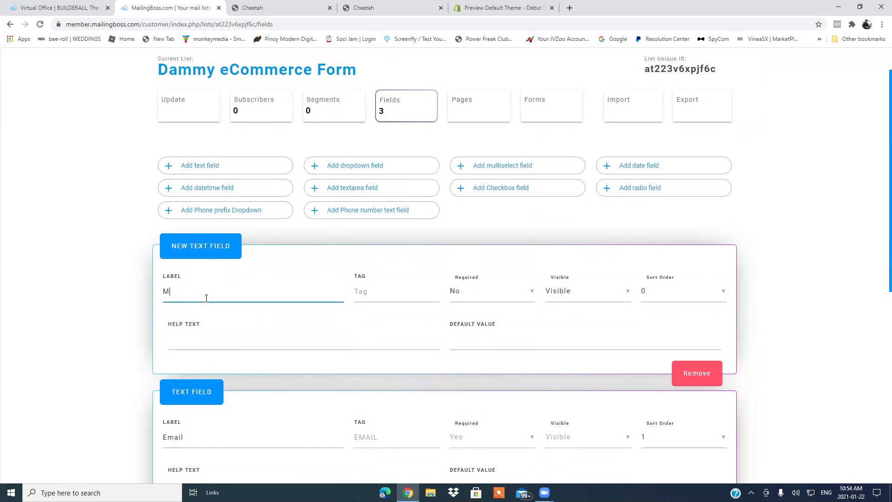
pyautogui.write('essage Us')
# Step: Make the "Message Us" field required with the tag "Message" and sort order 4, and save the list's fields
pyautogui.click(409, 292)
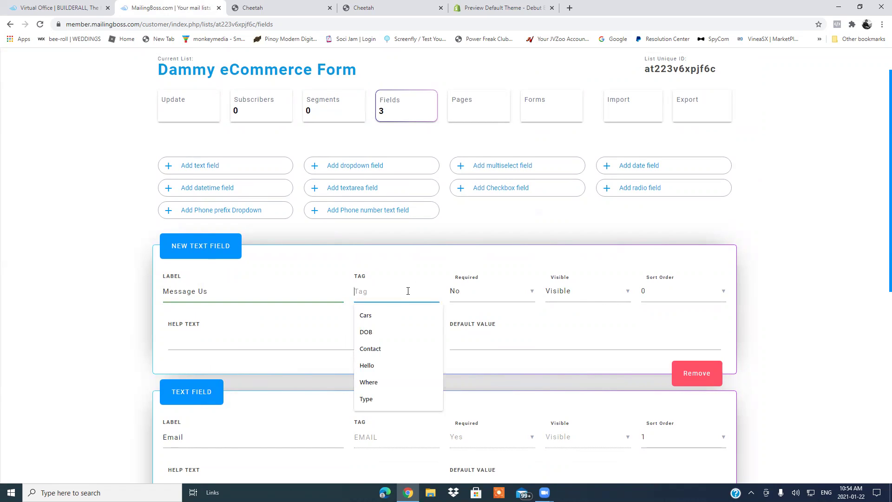
pyautogui.write('Message')
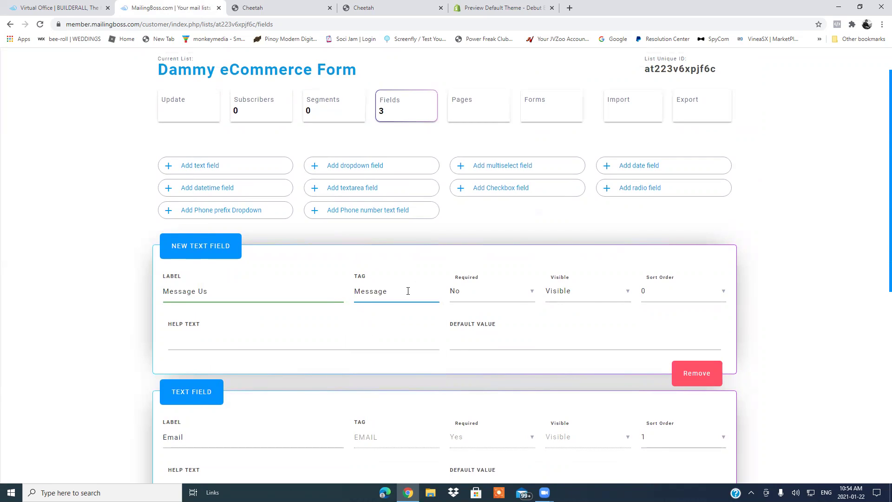
pyautogui.click(517, 292)
pyautogui.click(483, 294)
pyautogui.click(725, 293)
pyautogui.click(671, 391)
pyautogui.scroll(-8, 878, 279)
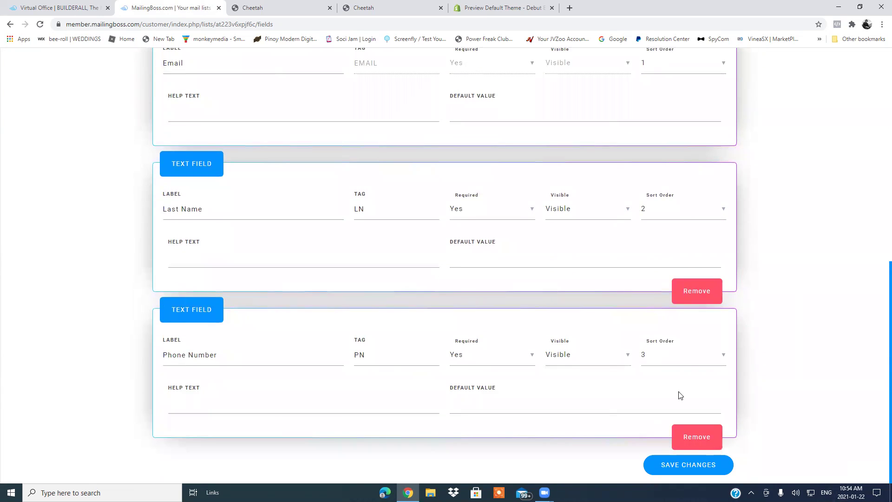
pyautogui.click(707, 470)
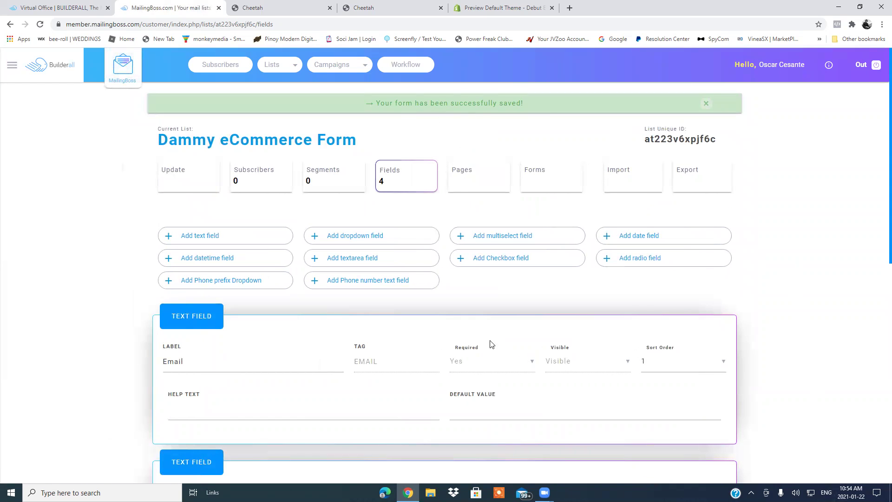
pyautogui.scroll(-5, 879, 227)
pyautogui.scroll(-4, 880, 390)
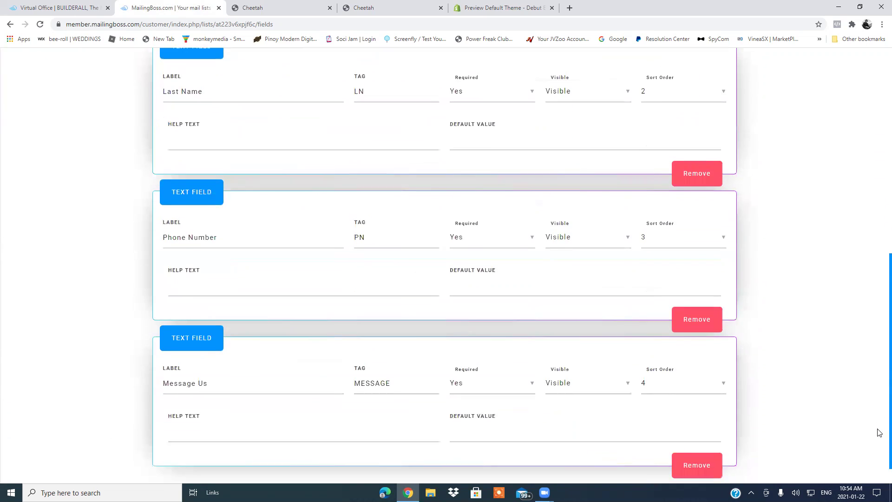
pyautogui.scroll(8, 878, 245)
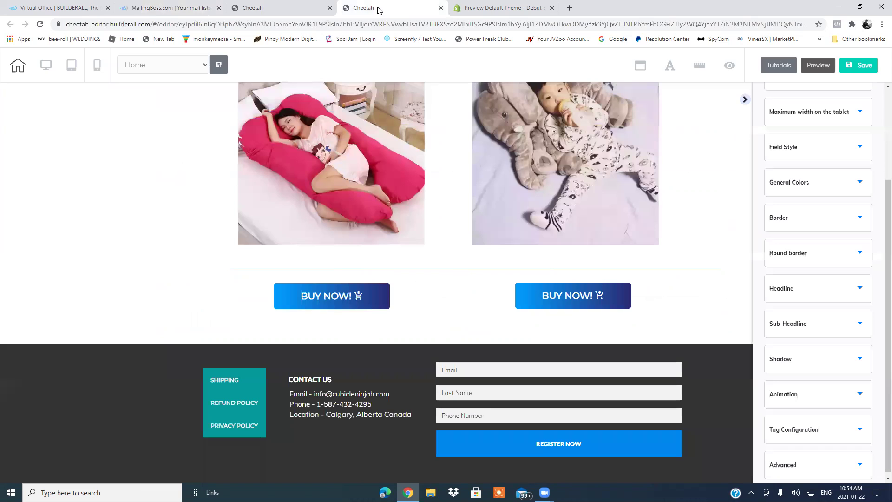
# Step: Switch to the Cheetah editor and reload the Home page so the footer form can pick up the updated list, discarding unsaved changes
pyautogui.click(380, 8)
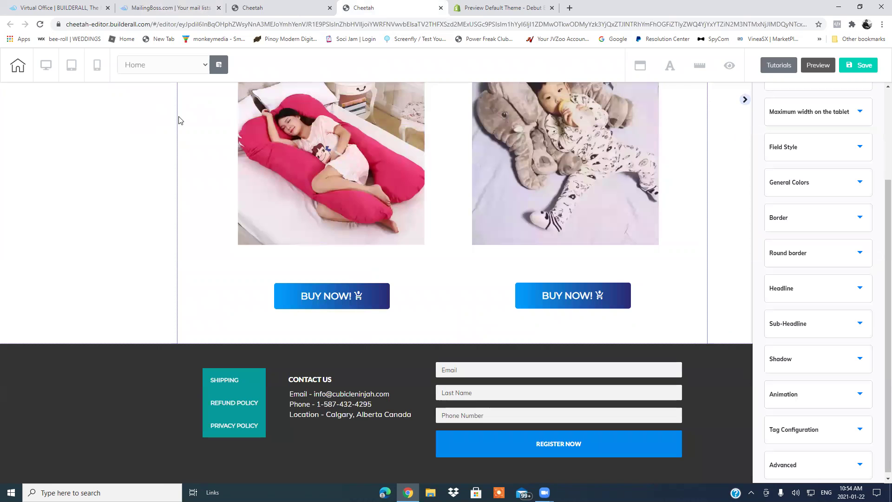
pyautogui.click(40, 24)
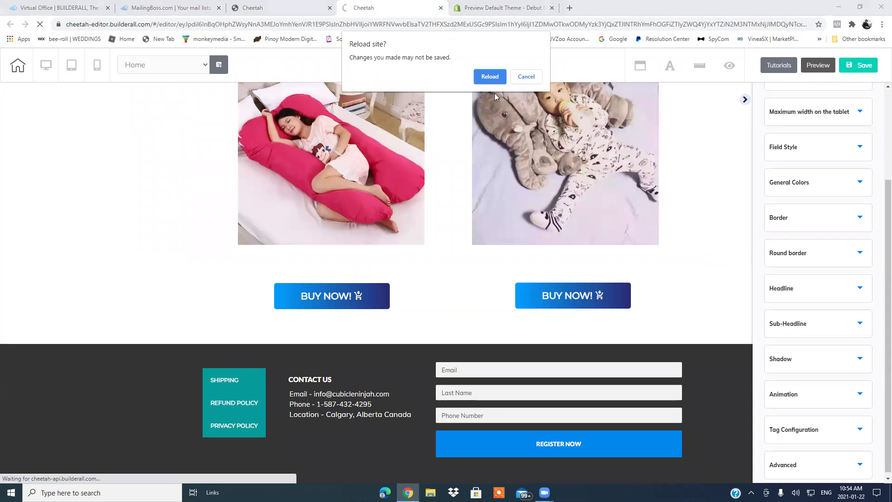
pyautogui.click(491, 77)
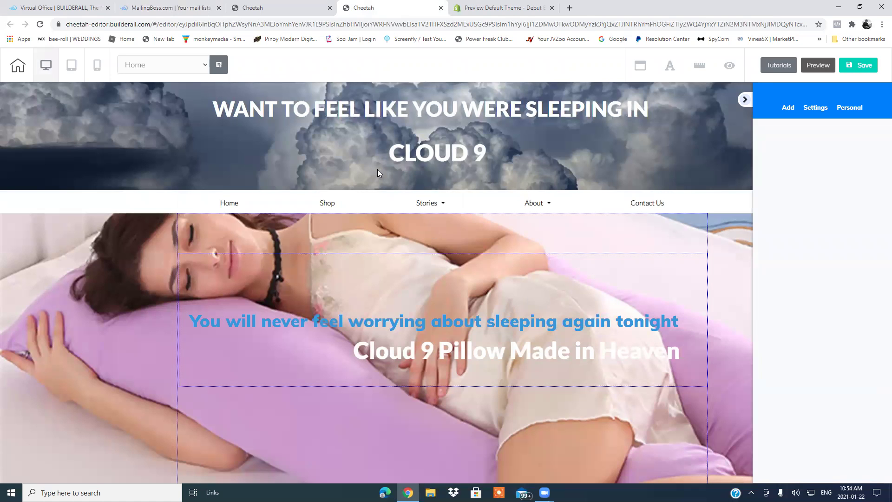
# Step: Link the footer's sign-up form to the updated "Dammy eCommerce Form" list and move the form slightly up
pyautogui.scroll(-15, 377, 173)
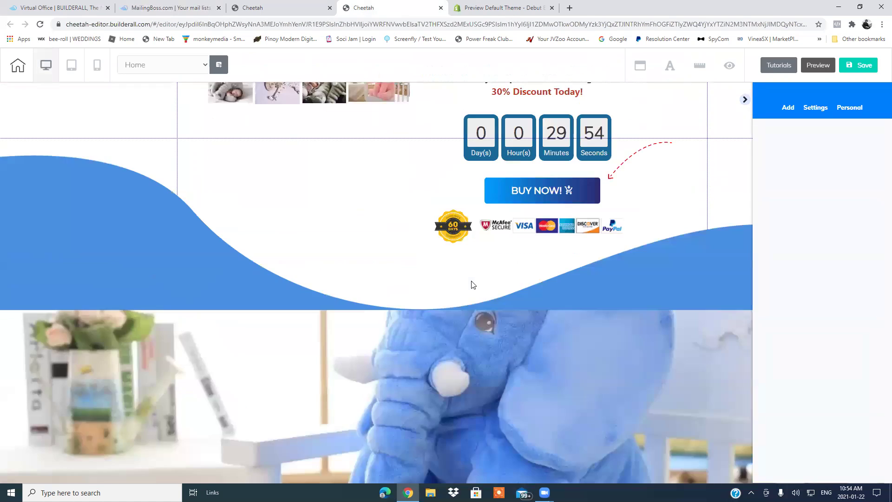
pyautogui.scroll(-15, 472, 285)
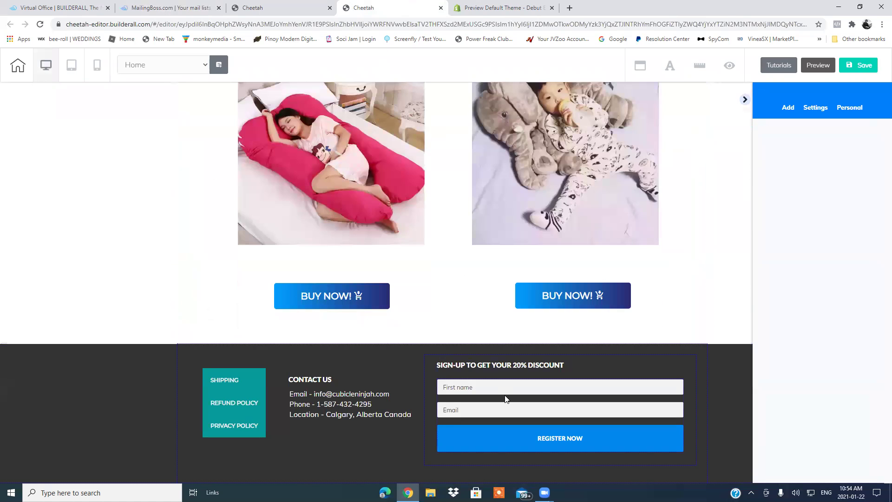
pyautogui.click(505, 398)
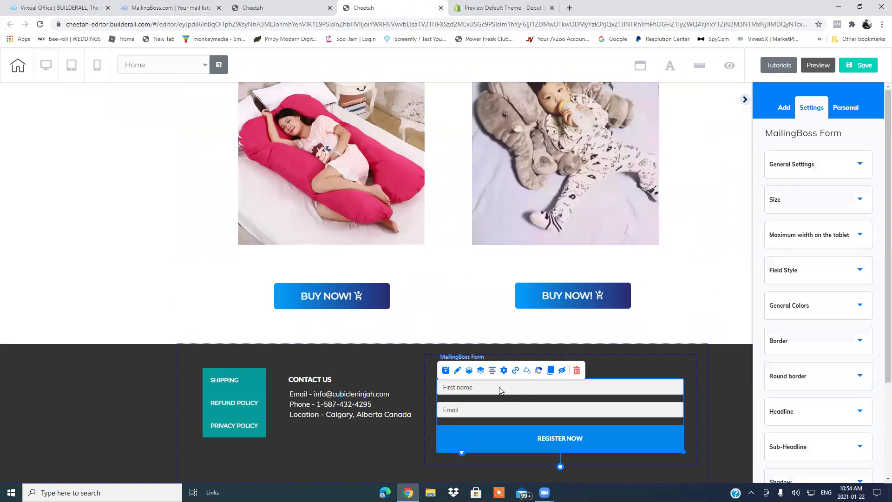
pyautogui.click(504, 372)
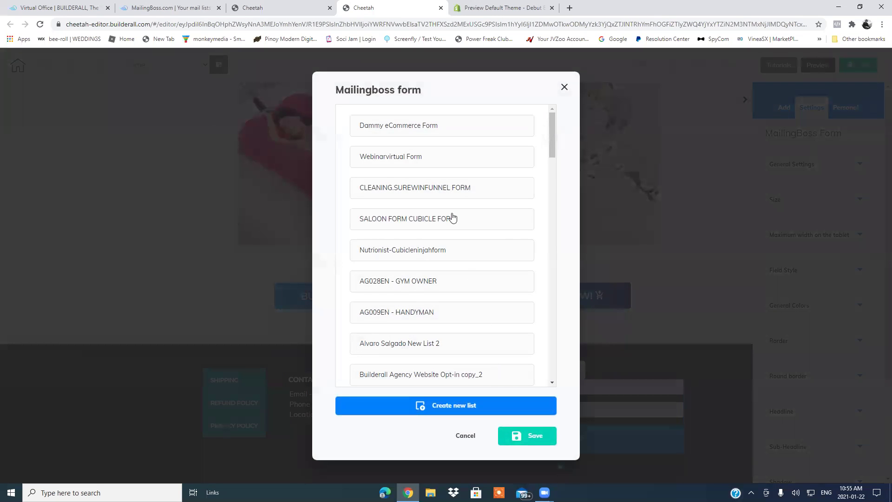
pyautogui.click(404, 126)
pyautogui.moveTo(552, 147); pyautogui.dragTo(539, 392)
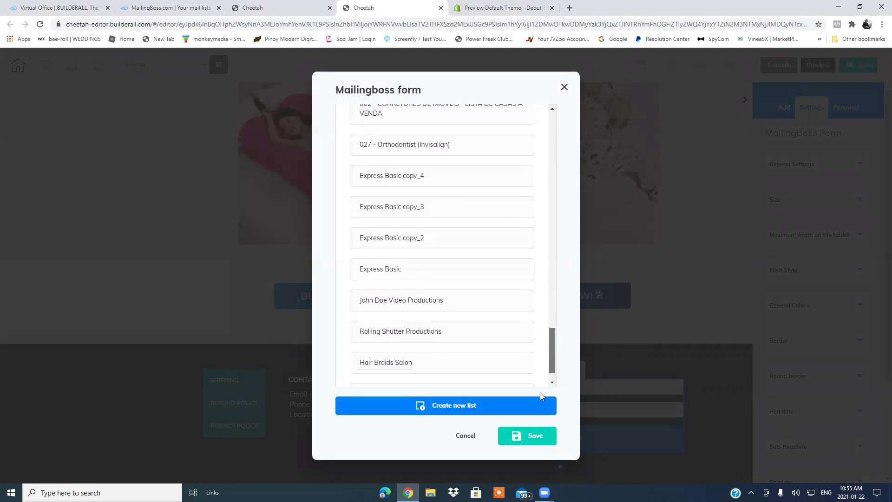
pyautogui.click(534, 444)
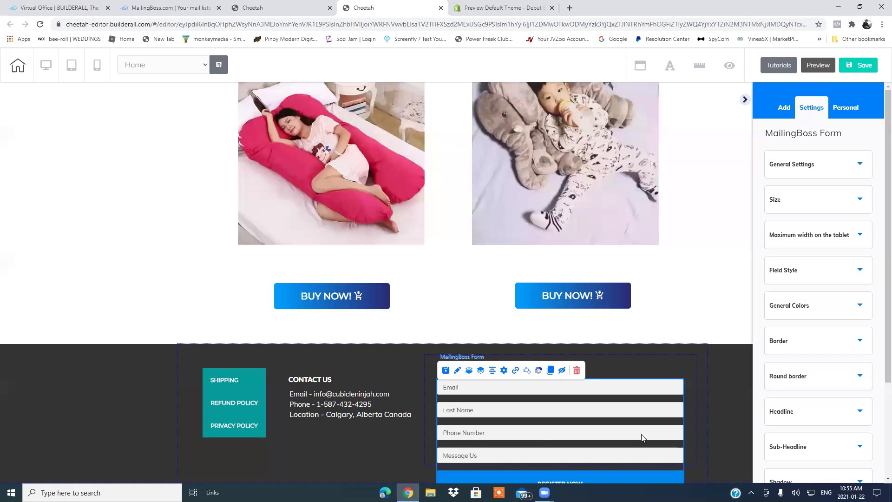
pyautogui.moveTo(641, 433); pyautogui.dragTo(633, 398)
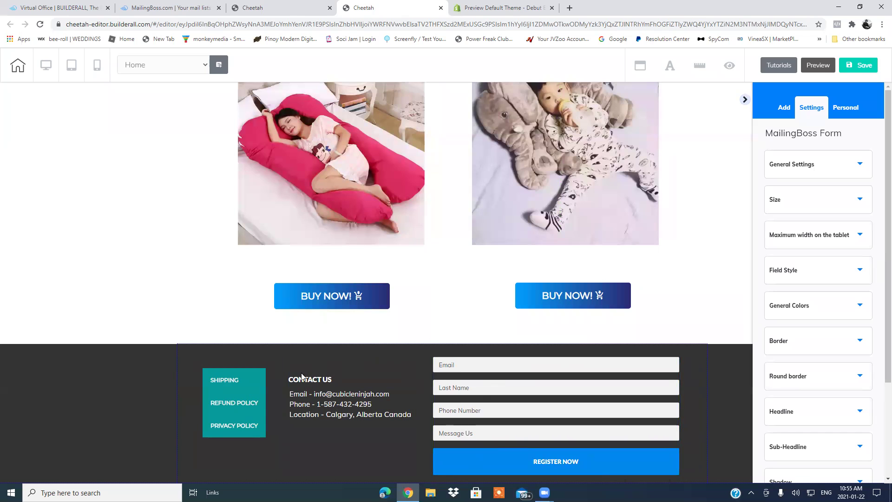
# Step: Increase the footer panel's height to about 388 so that the whole sign-up form fits inside it
pyautogui.click(191, 382)
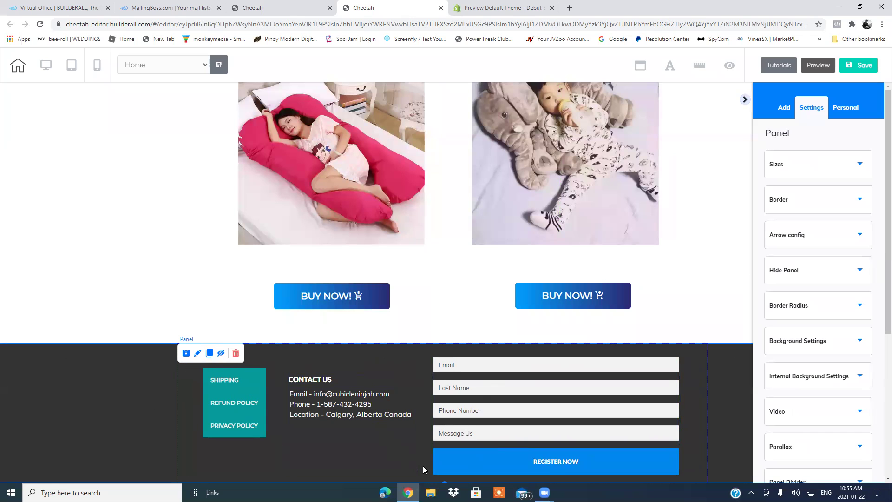
pyautogui.click(781, 173)
pyautogui.moveTo(772, 224); pyautogui.dragTo(775, 225)
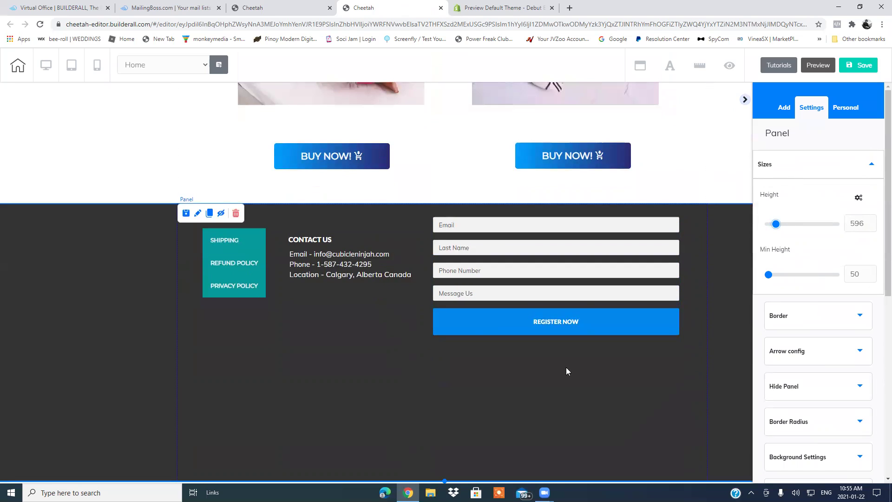
pyautogui.scroll(2, 452, 464)
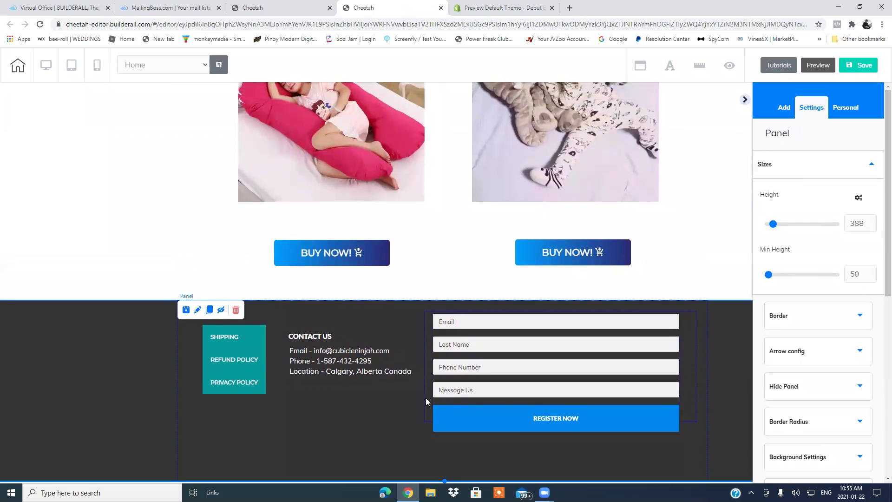
# Step: Extend the box around the footer's sign-up form downward and move the form below the "SIGN-UP TO GET YOUR 20% DISCOUNT" heading
pyautogui.click(425, 398)
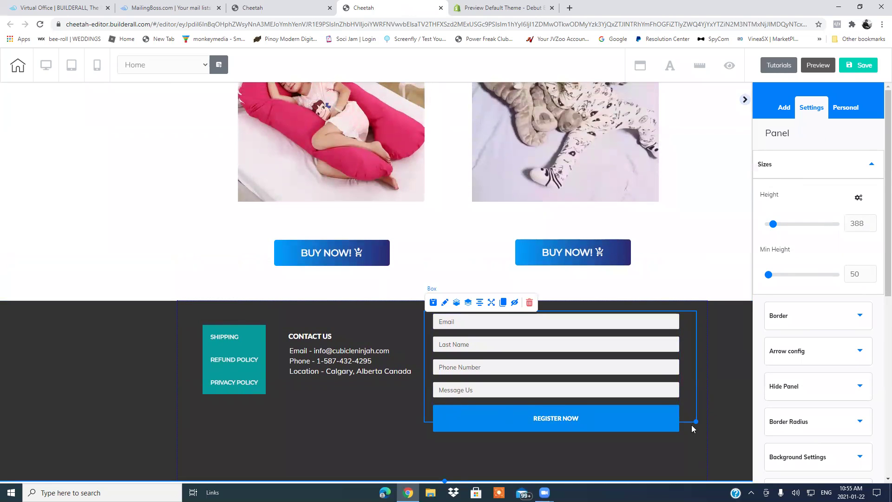
pyautogui.moveTo(695, 422); pyautogui.dragTo(697, 455)
pyautogui.moveTo(618, 422); pyautogui.dragTo(626, 431)
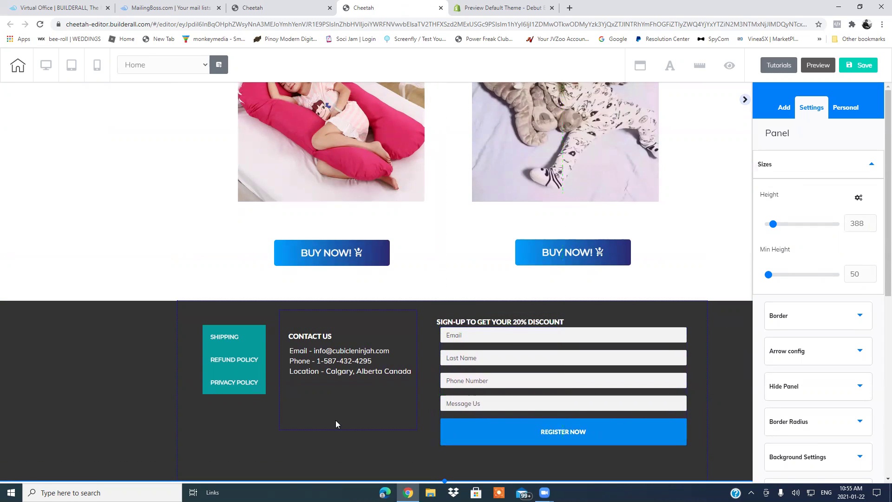
# Step: Increase the footer panel's height to about 562 to make room for the sign-up box
pyautogui.click(434, 444)
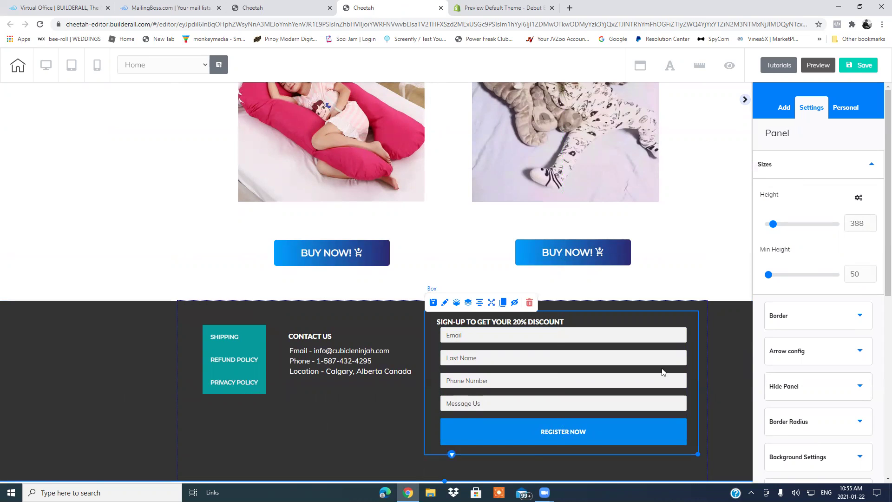
pyautogui.moveTo(888, 186); pyautogui.dragTo(887, 287)
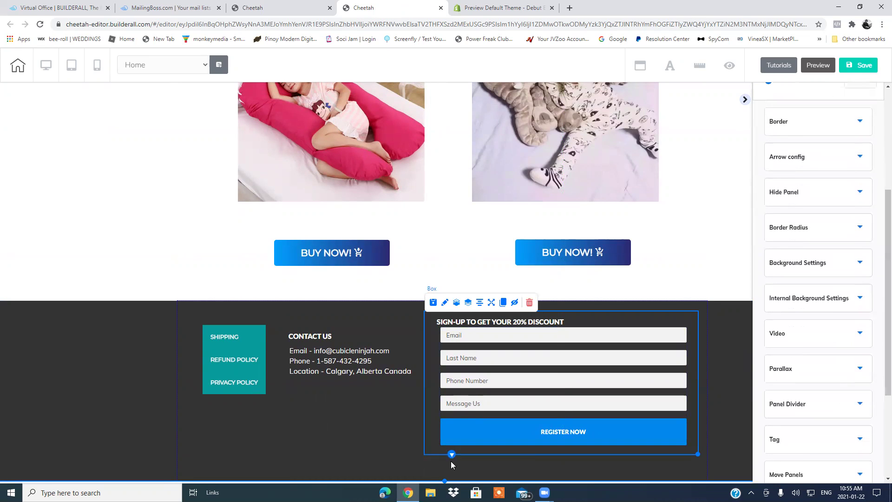
pyautogui.scroll(5, 856, 169)
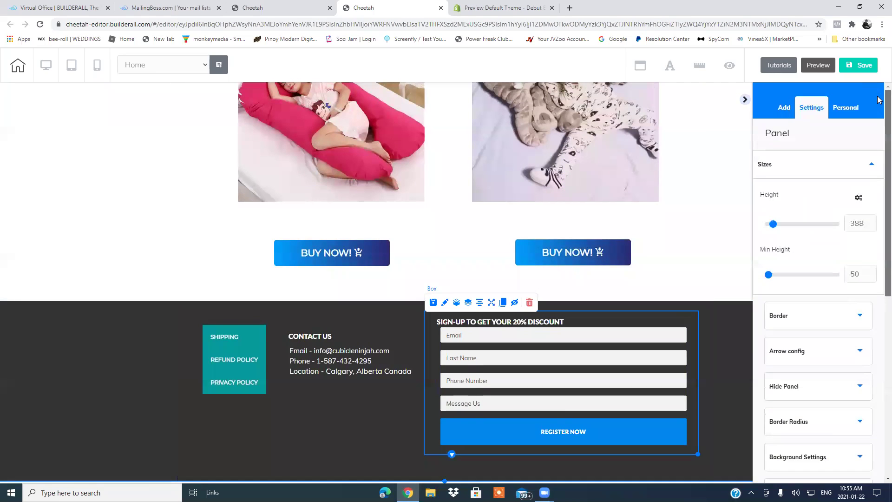
pyautogui.click(126, 331)
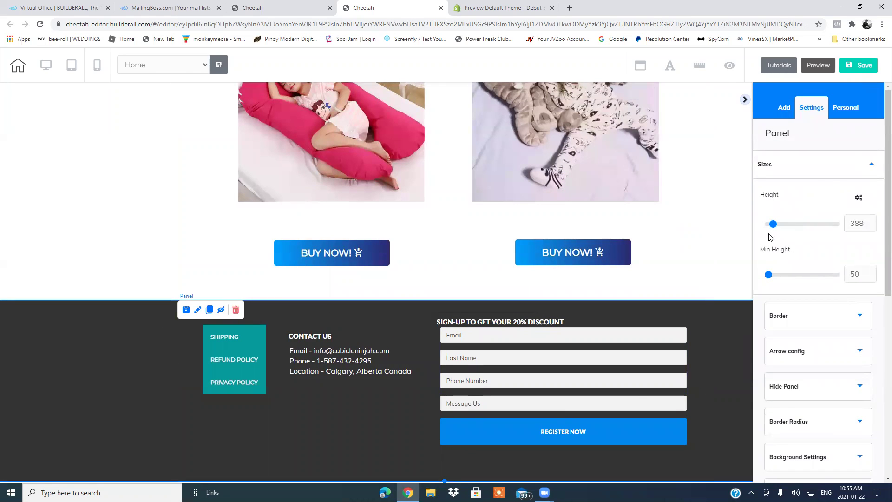
pyautogui.moveTo(772, 223); pyautogui.dragTo(775, 224)
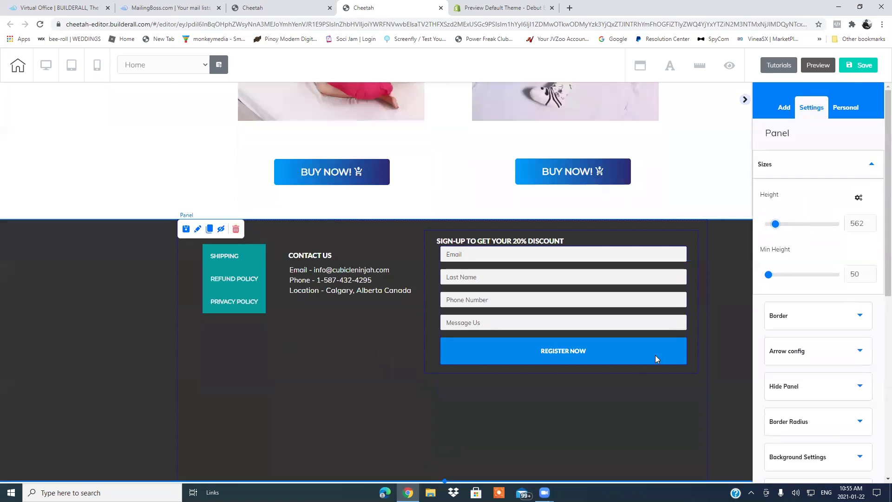
# Step: Extend the sign-up box further down and reposition the form and its heading lower with a gap between them
pyautogui.click(429, 365)
pyautogui.moveTo(695, 372); pyautogui.dragTo(699, 402)
pyautogui.moveTo(598, 339); pyautogui.dragTo(596, 358)
pyautogui.moveTo(481, 242); pyautogui.dragTo(372, 311)
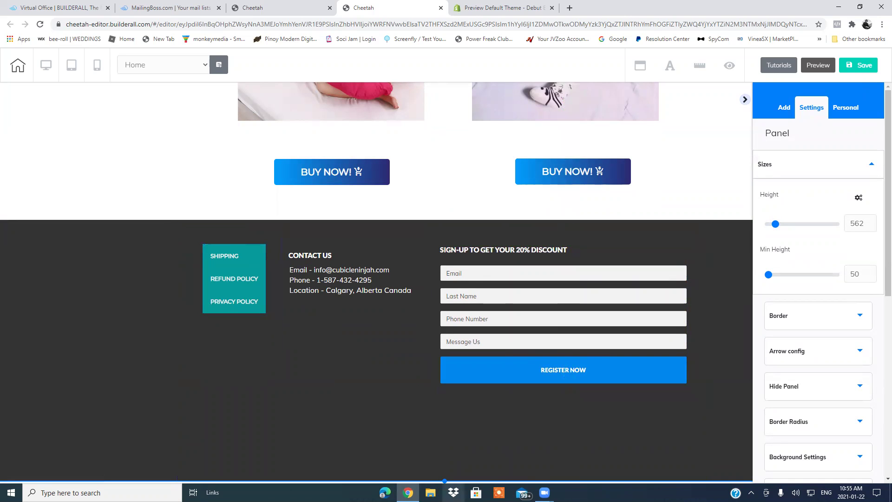
# Step: Reduce the footer panel's height to about 430, and save and publish the site
pyautogui.moveTo(444, 481); pyautogui.dragTo(443, 419)
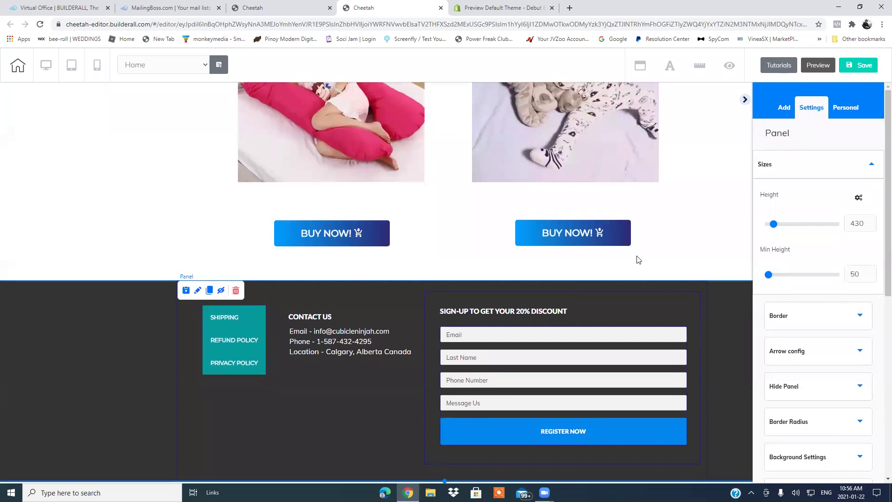
pyautogui.click(863, 65)
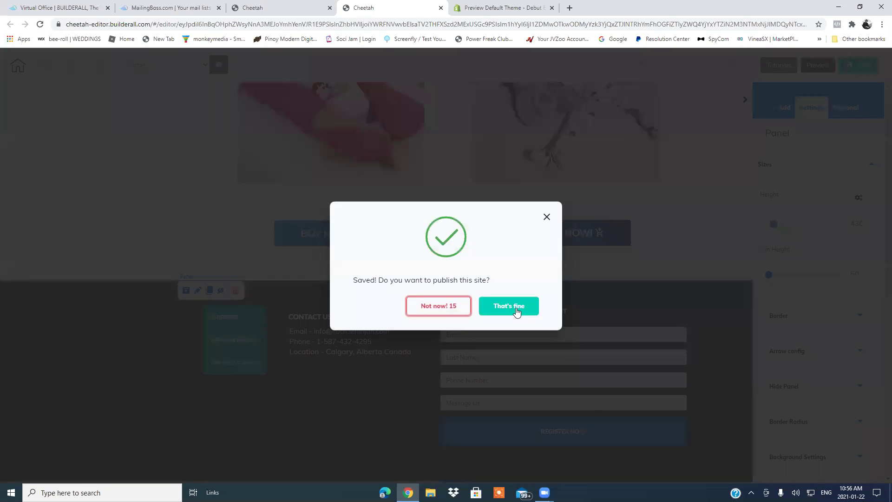
pyautogui.click(517, 312)
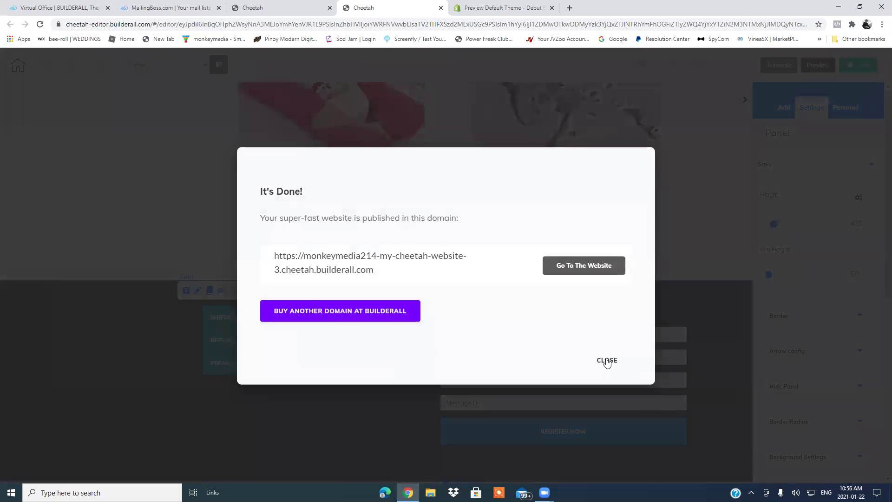
pyautogui.click(607, 361)
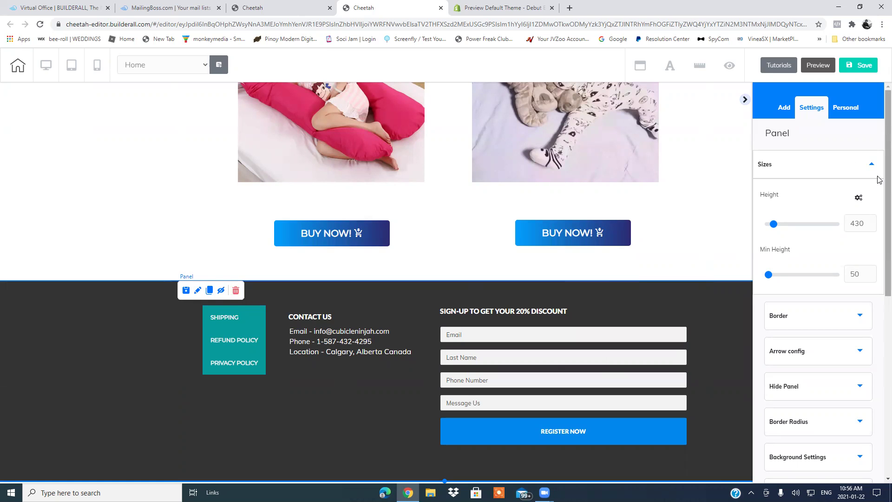
# Step: Save the footer panel as a personal element with the description "Dammy Footer"
pyautogui.scroll(-6, 877, 279)
pyautogui.scroll(-1, 878, 389)
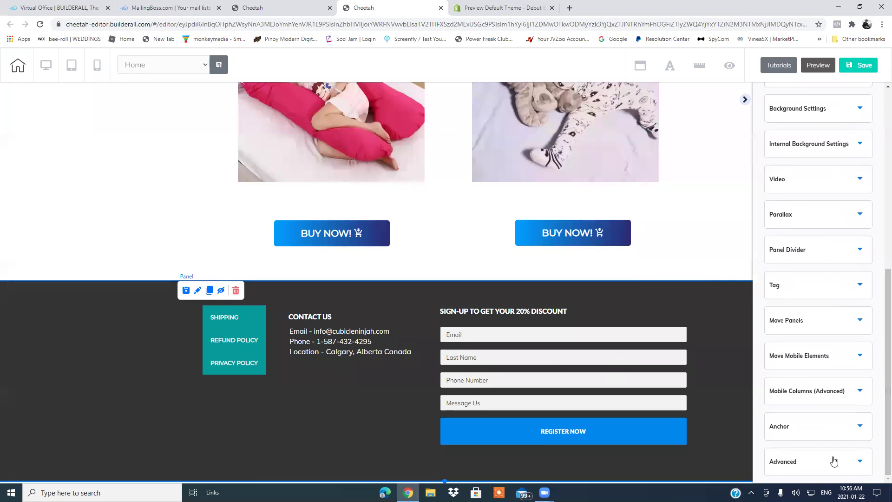
pyautogui.click(798, 465)
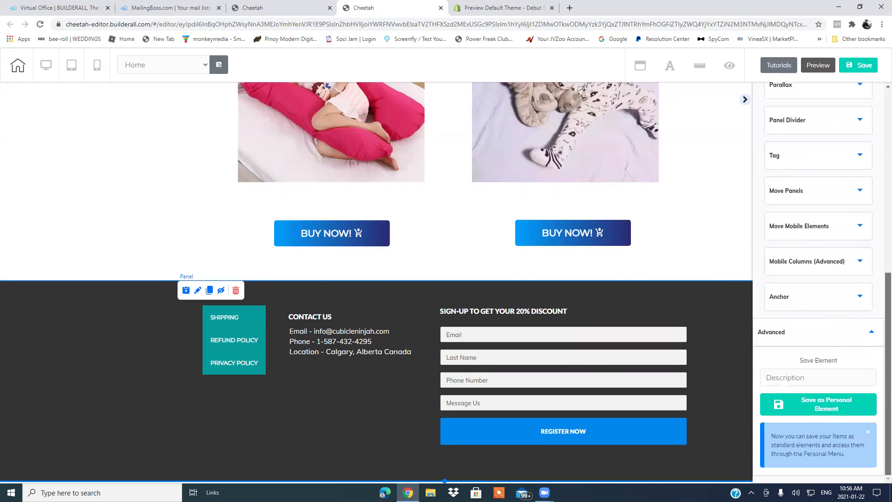
pyautogui.click(794, 384)
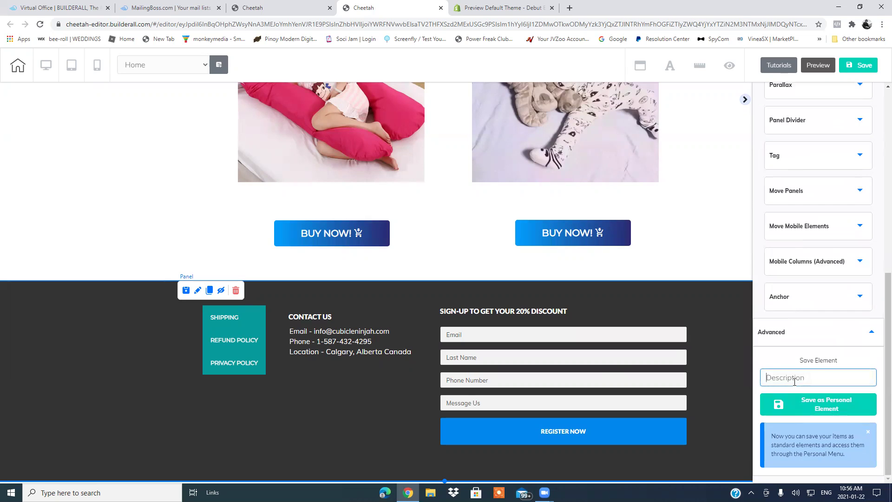
pyautogui.write('Dammy Footer')
pyautogui.click(816, 410)
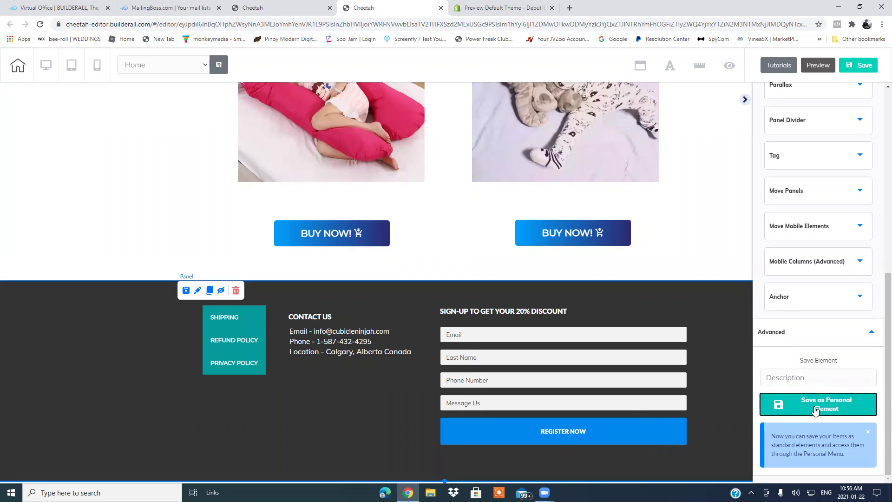
# Step: Save the Home page again and republish the site
pyautogui.click(858, 65)
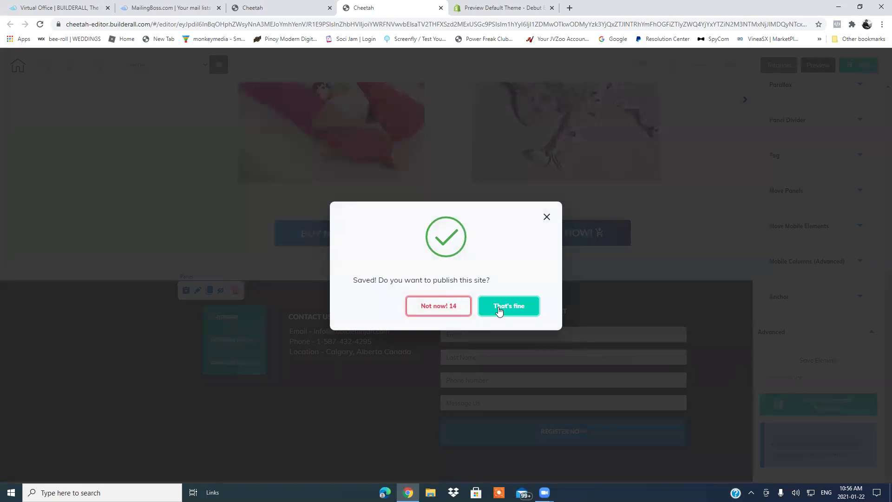
pyautogui.click(499, 310)
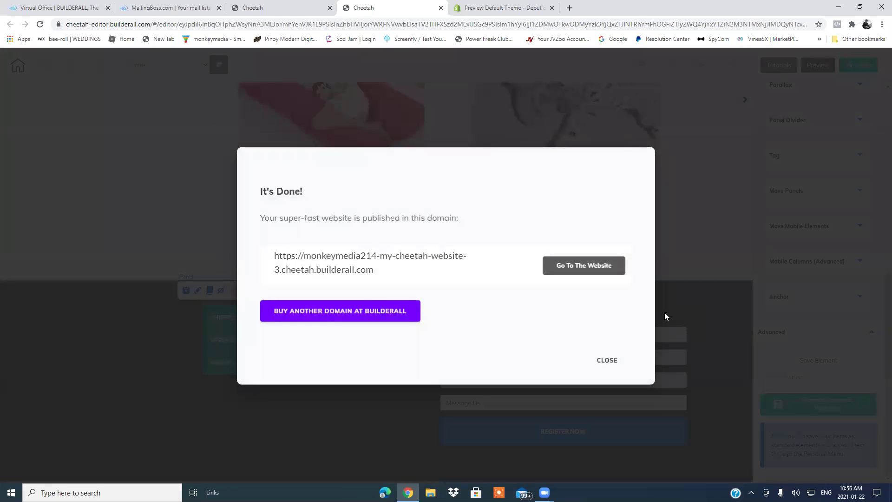
pyautogui.click(604, 361)
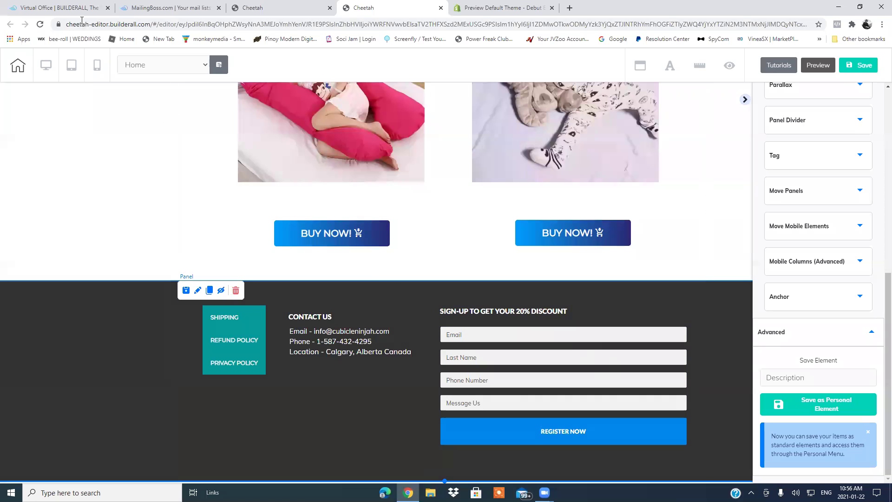
# Step: Reload the Home page editor and check the saved personal panels for "Dammy Footer"
pyautogui.click(39, 25)
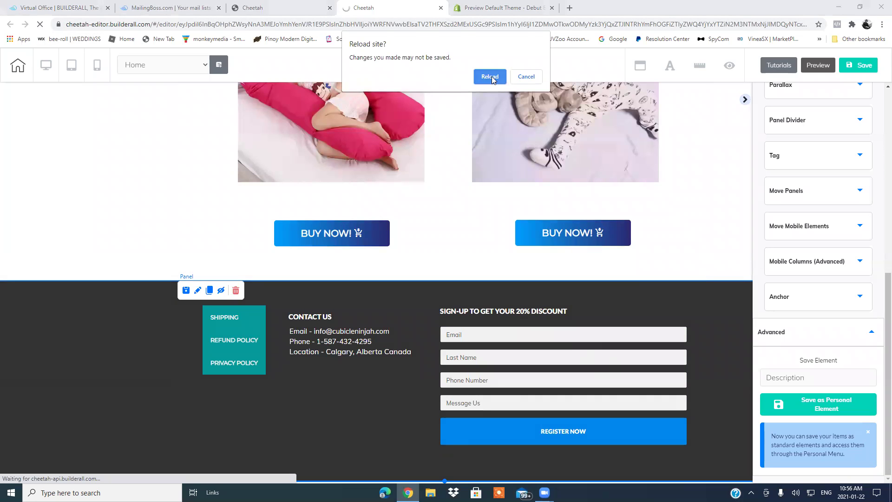
pyautogui.click(488, 76)
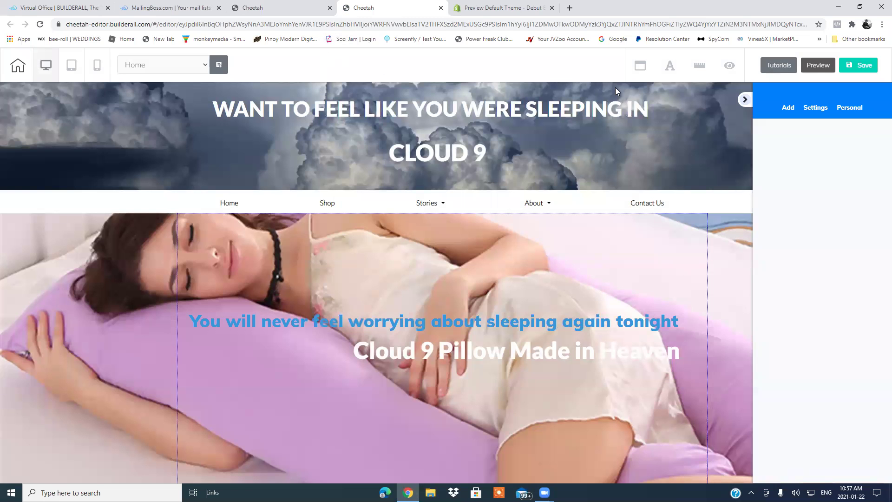
pyautogui.click(850, 107)
pyautogui.click(792, 145)
pyautogui.click(783, 172)
pyautogui.moveTo(885, 114); pyautogui.dragTo(878, 476)
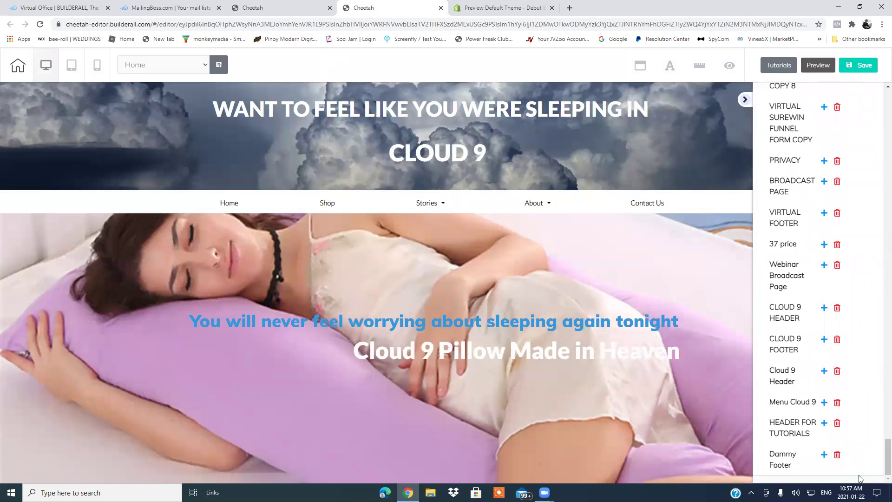
# Step: Close the Home page editor and open the SHOP page for editing from the site's page list
pyautogui.click(440, 7)
pyautogui.click(491, 76)
pyautogui.click(282, 9)
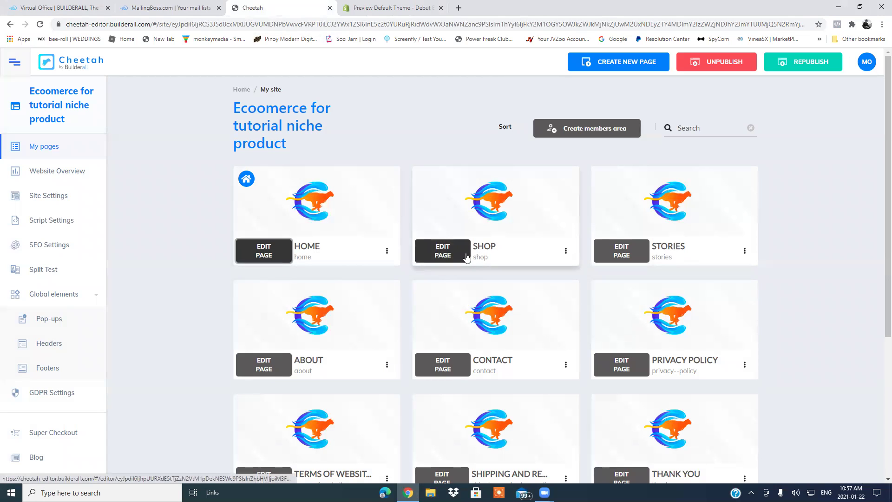
pyautogui.click(447, 259)
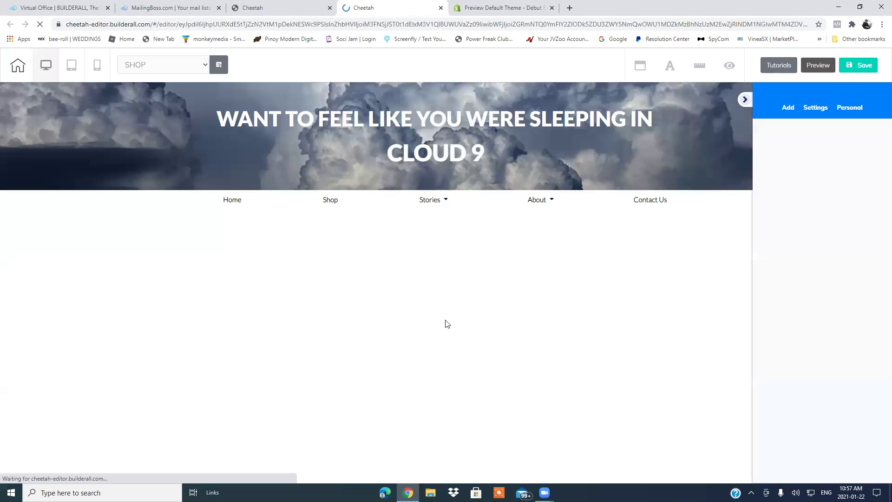
# Step: Add the saved personal panel "Dammy Footer" to the SHOP page
pyautogui.click(856, 109)
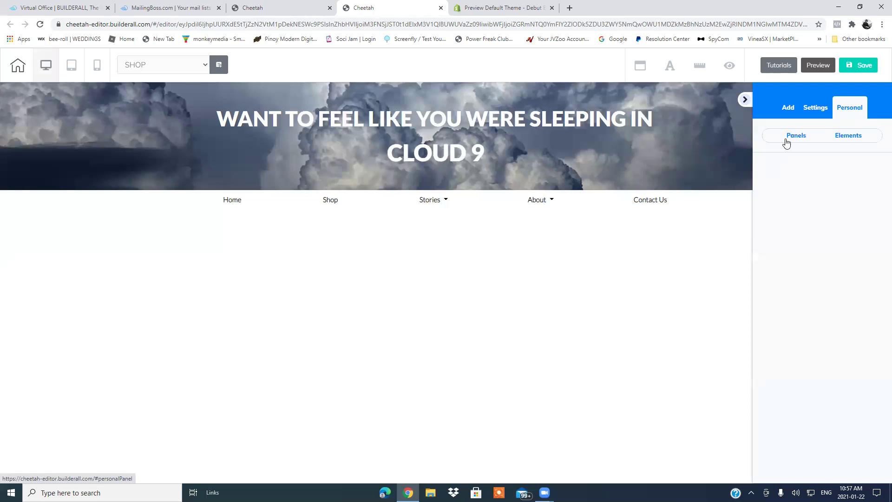
pyautogui.click(793, 134)
pyautogui.click(780, 166)
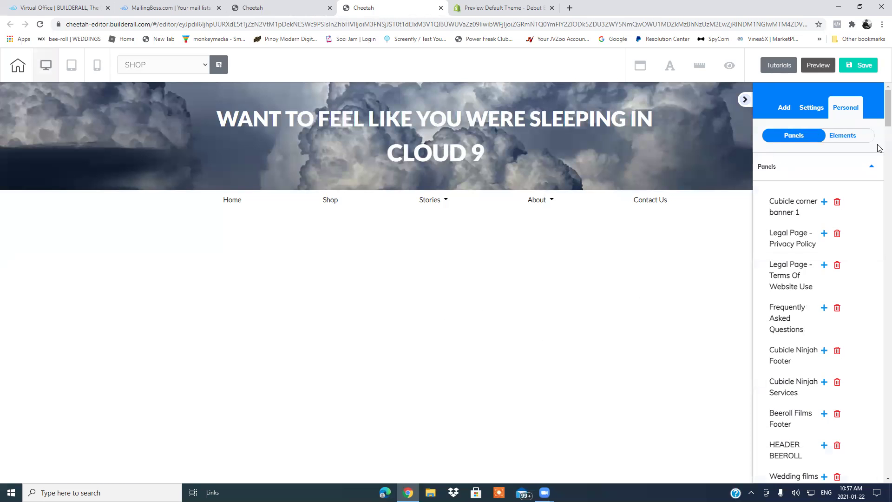
pyautogui.scroll(-1, 877, 144)
pyautogui.scroll(-20, 877, 260)
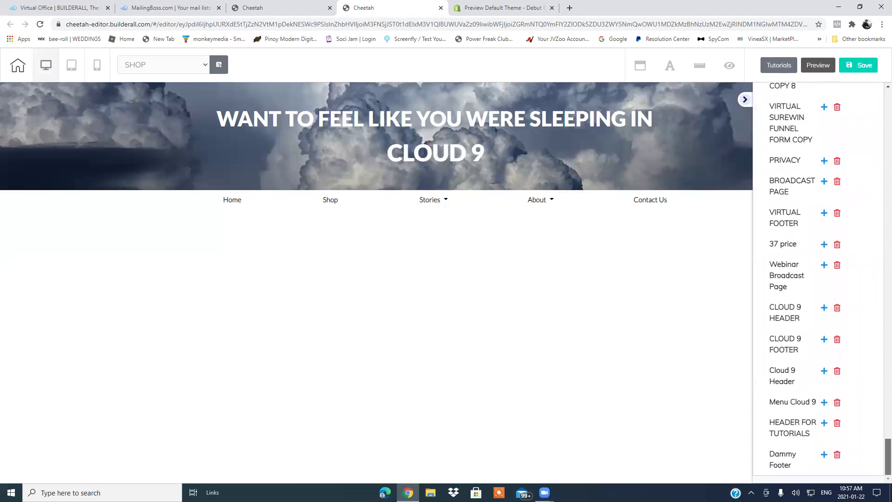
pyautogui.click(824, 455)
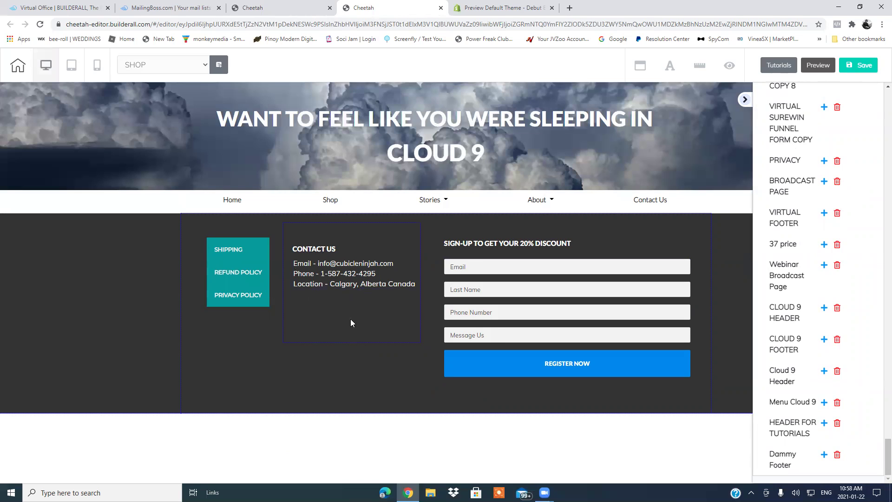
# Step: Save the SHOP page and publish the site
pyautogui.click(859, 65)
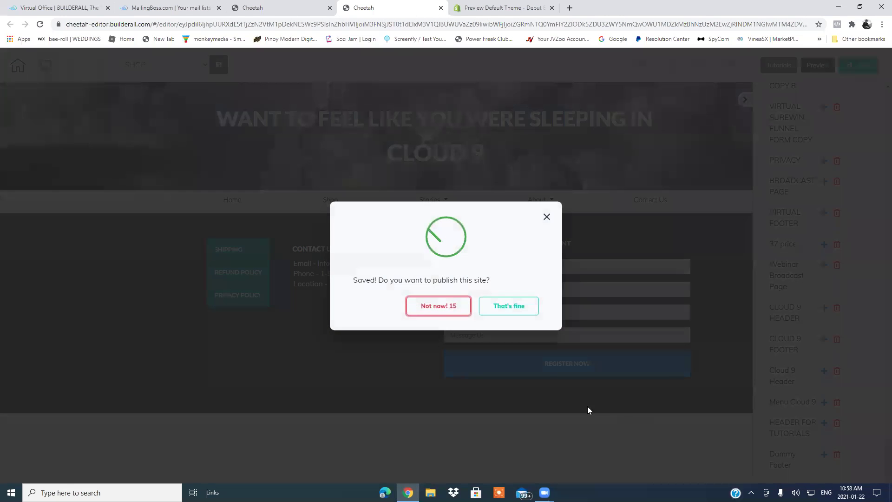
pyautogui.click(509, 310)
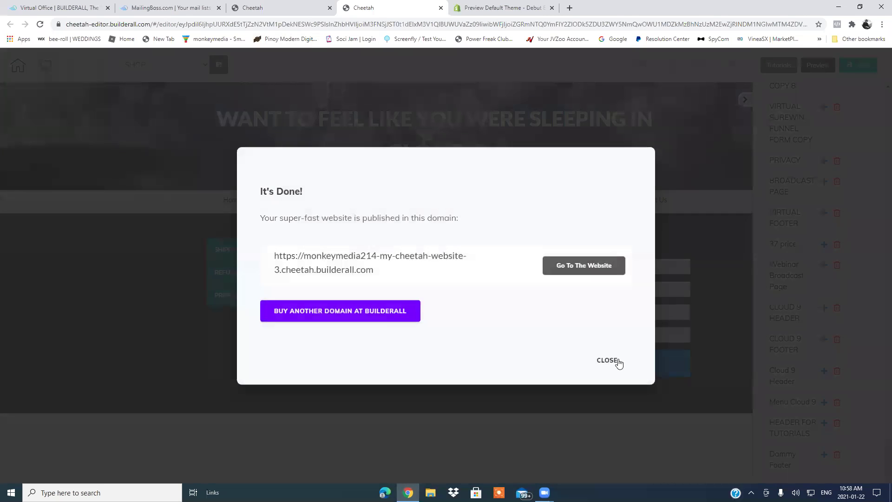
pyautogui.click(609, 361)
# Step: Close the SHOP page editor and open the STORIES page for editing
pyautogui.click(284, 9)
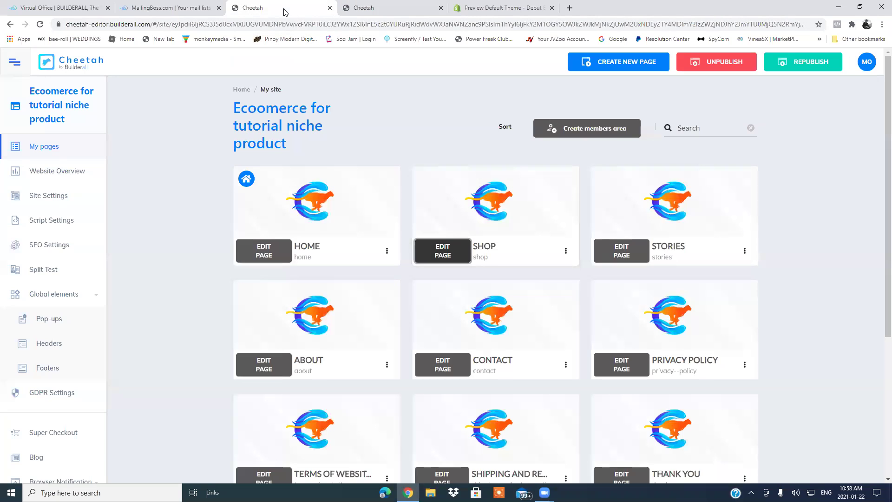
pyautogui.click(402, 6)
pyautogui.click(441, 8)
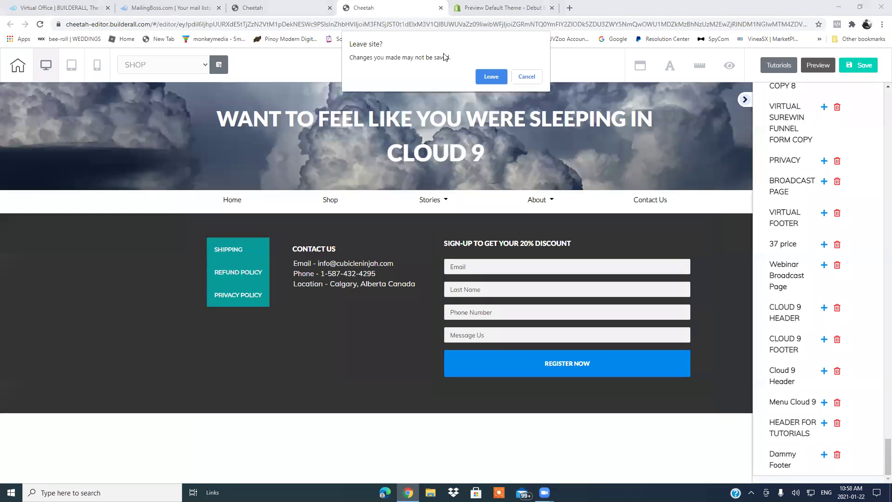
pyautogui.click(491, 76)
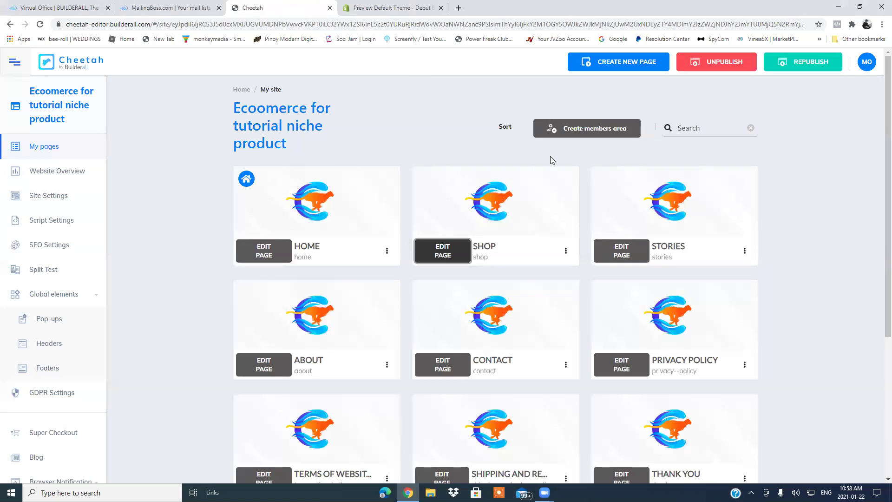
pyautogui.click(620, 257)
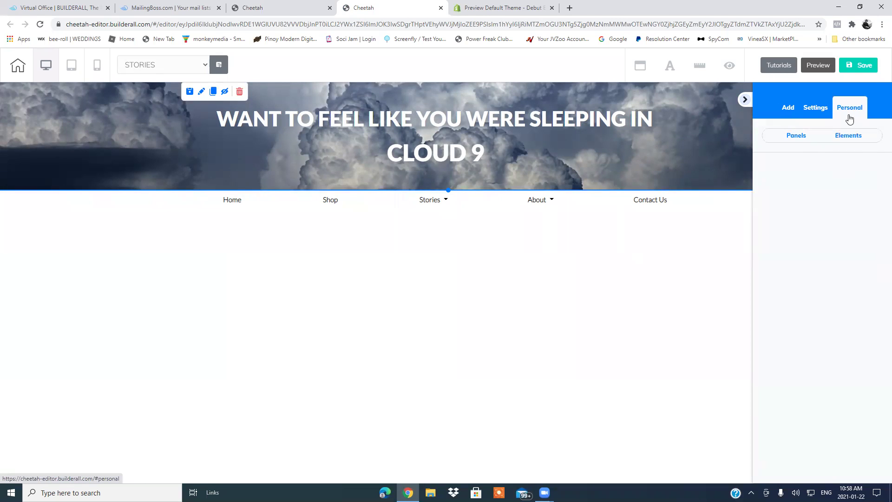
# Step: Add the saved personal panel "Dammy Footer" to the STORIES page
pyautogui.click(788, 142)
pyautogui.click(795, 167)
pyautogui.scroll(-1, 877, 139)
pyautogui.scroll(-15, 877, 140)
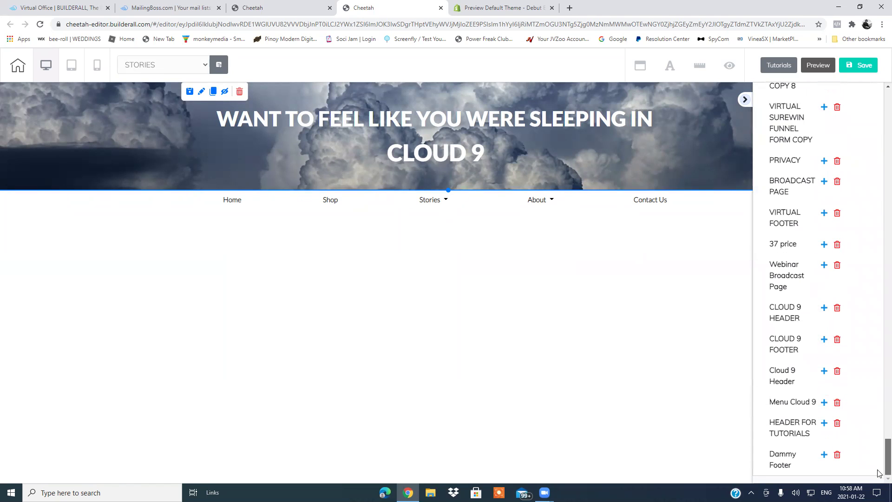
pyautogui.click(823, 455)
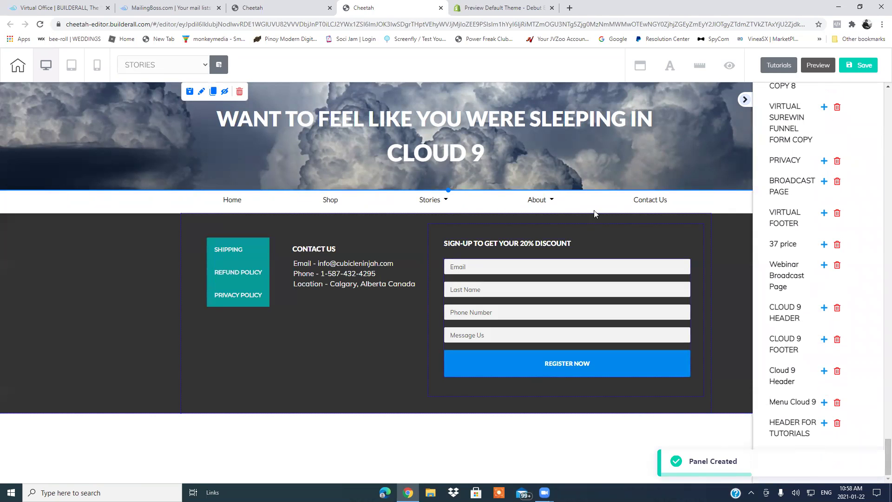
# Step: Save the STORIES page, publish the site and dismiss the publishing confirmation
pyautogui.click(865, 65)
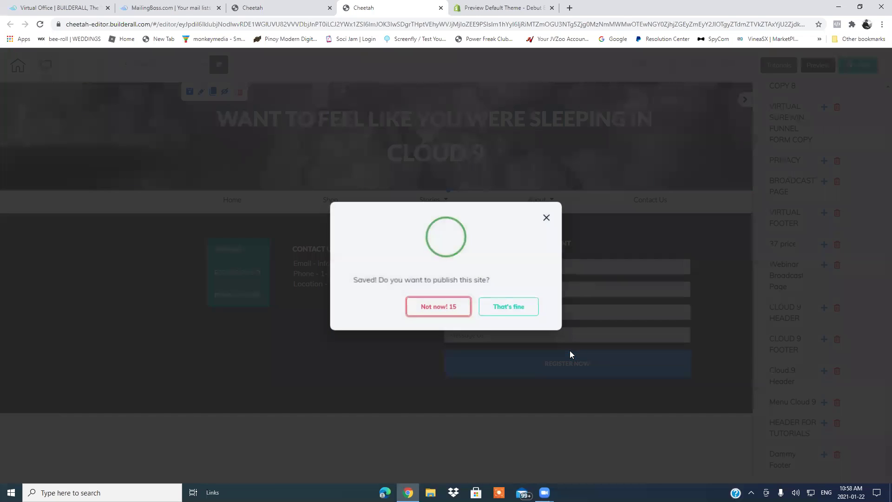
pyautogui.click(502, 306)
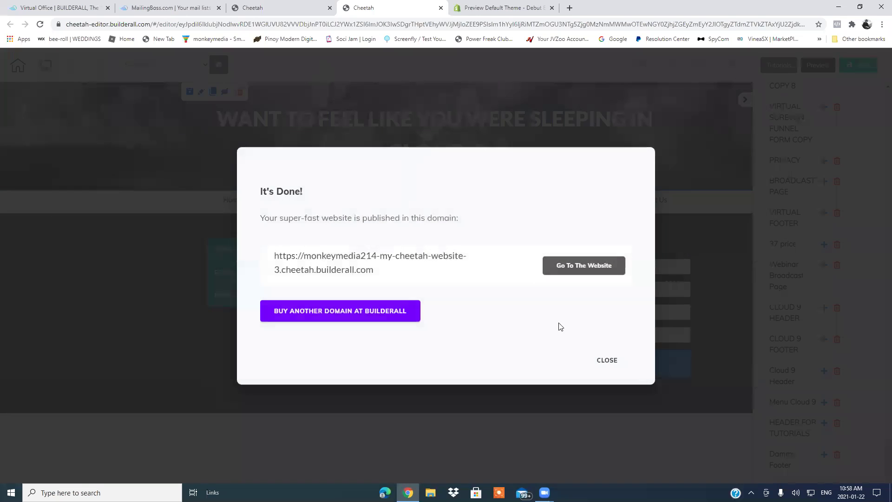
pyautogui.click(606, 360)
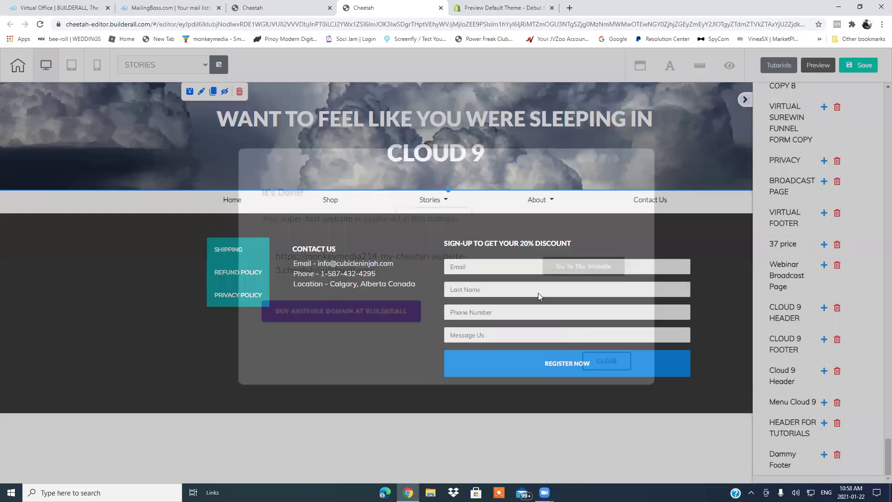
# Step: Close the STORIES page editor and open the ABOUT page for editing from the site's page list
pyautogui.click(441, 9)
pyautogui.click(491, 77)
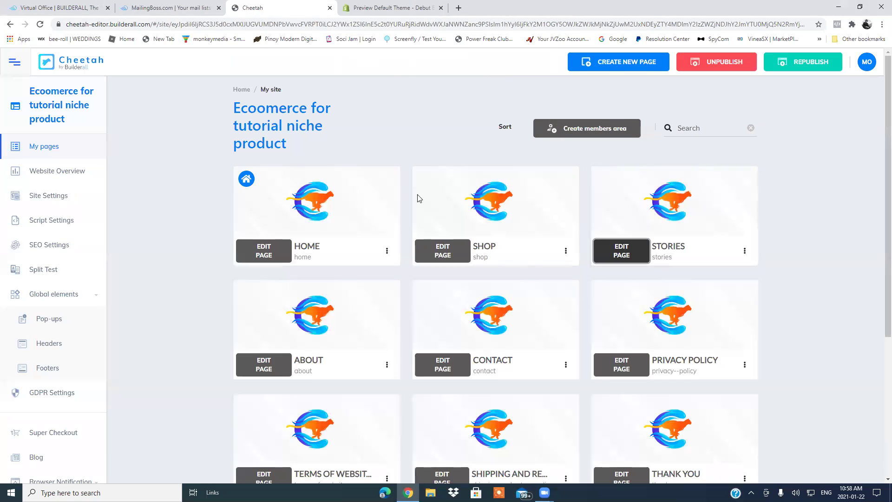
pyautogui.click(269, 369)
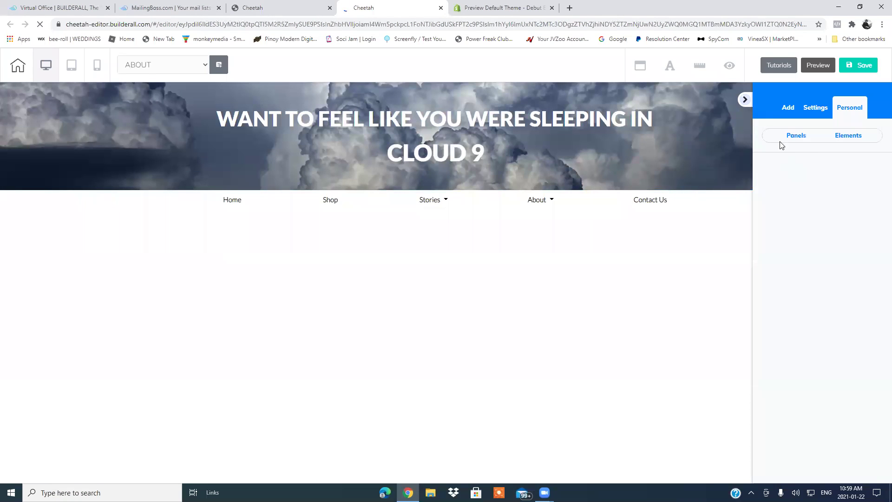
# Step: Add the saved personal panel "Dammy Footer" to the ABOUT page
pyautogui.click(789, 139)
pyautogui.click(779, 173)
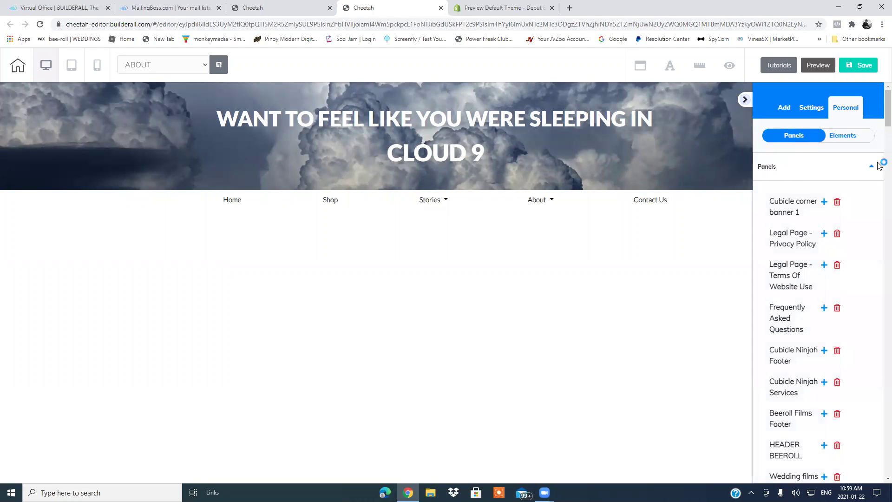
pyautogui.moveTo(888, 107); pyautogui.dragTo(880, 486)
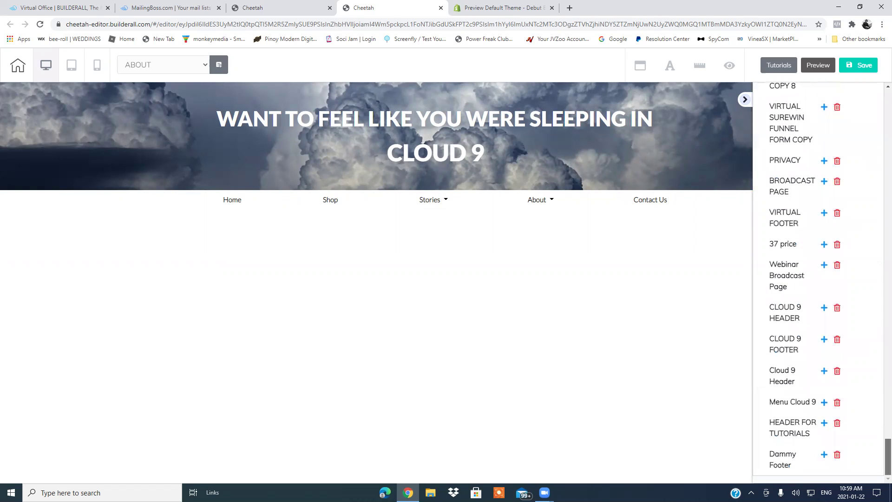
pyautogui.click(823, 455)
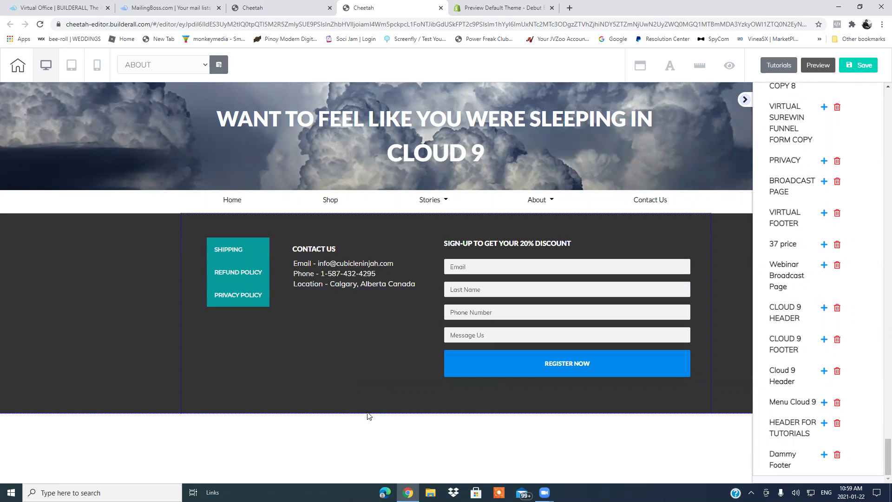
# Step: Save the ABOUT page, publish the site and dismiss the publishing confirmation
pyautogui.click(869, 70)
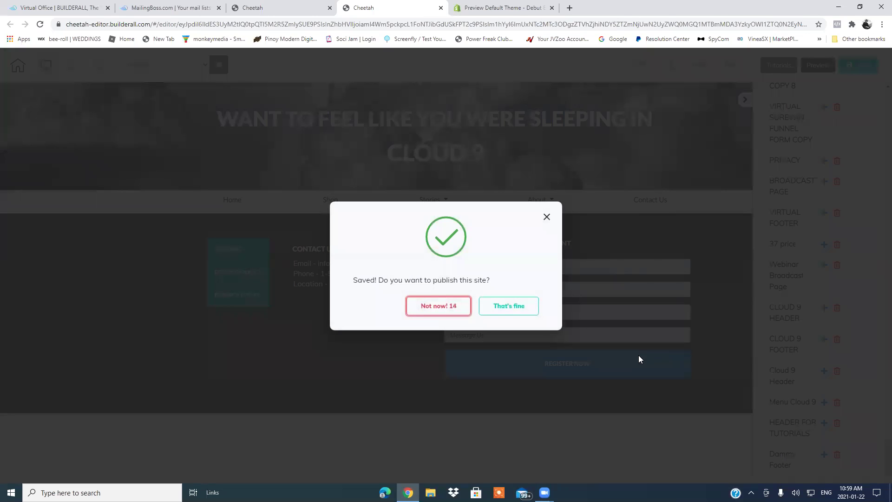
pyautogui.click(509, 310)
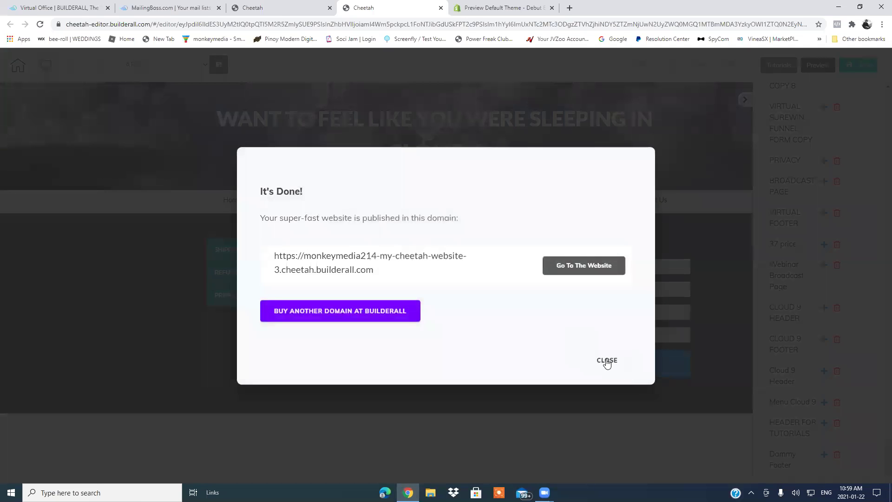
pyautogui.click(607, 360)
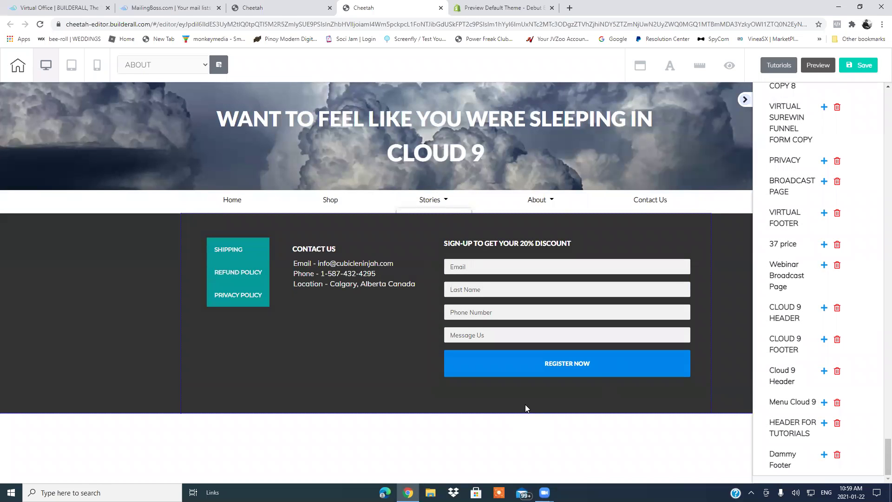
# Step: Close the ABOUT page editor and open the CONTACT page for editing from the site's page list
pyautogui.click(441, 9)
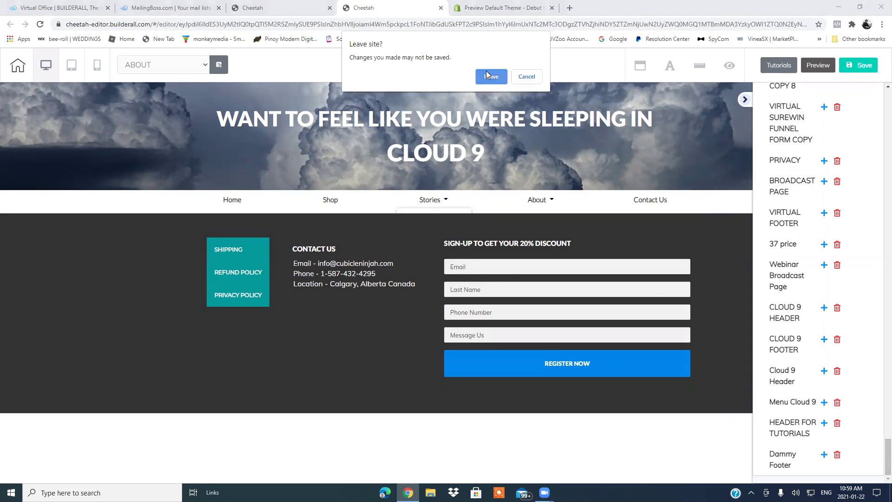
pyautogui.click(491, 76)
pyautogui.scroll(-4, 427, 348)
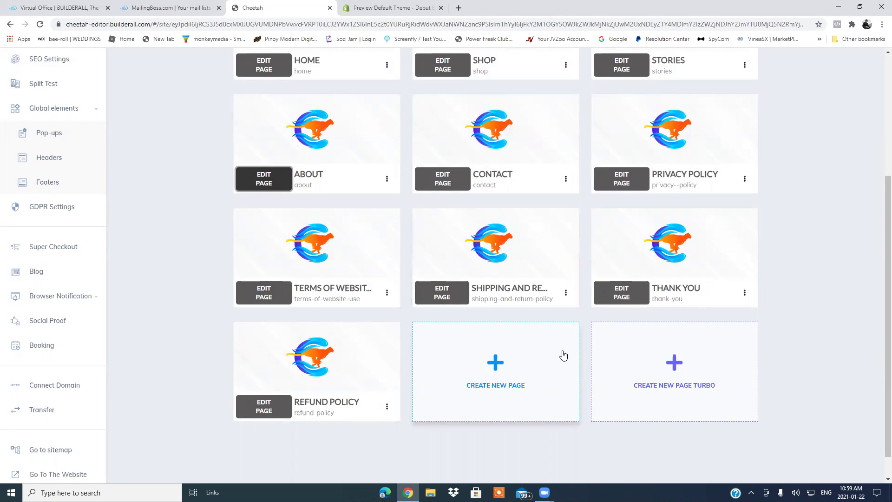
pyautogui.click(451, 183)
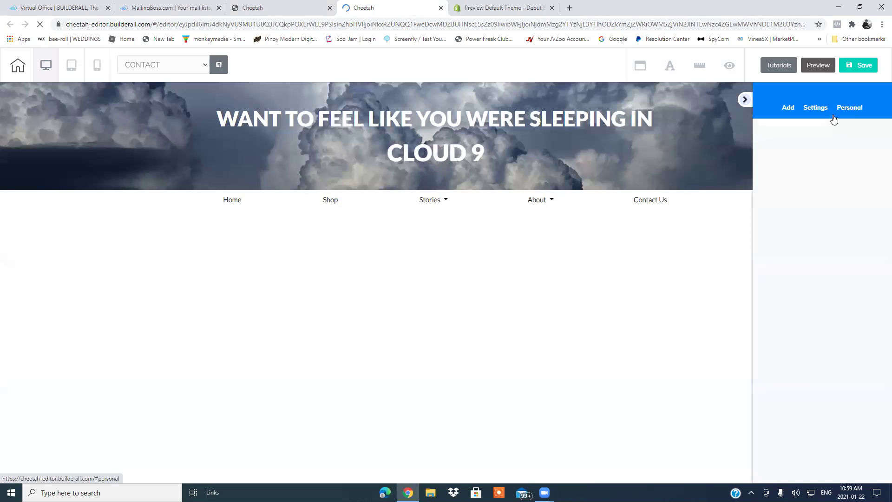
# Step: Add the saved personal panel "Dammy Footer" to the CONTACT page
pyautogui.click(834, 115)
pyautogui.click(797, 140)
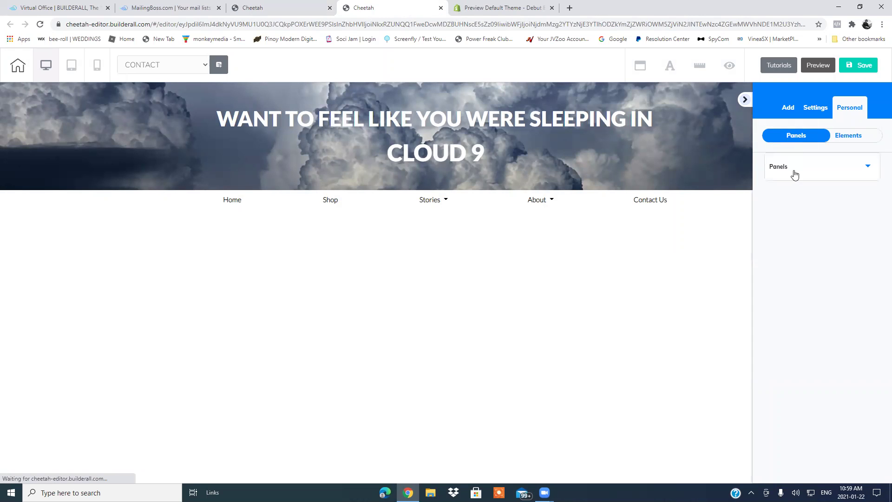
pyautogui.click(793, 175)
pyautogui.moveTo(887, 121); pyautogui.dragTo(887, 474)
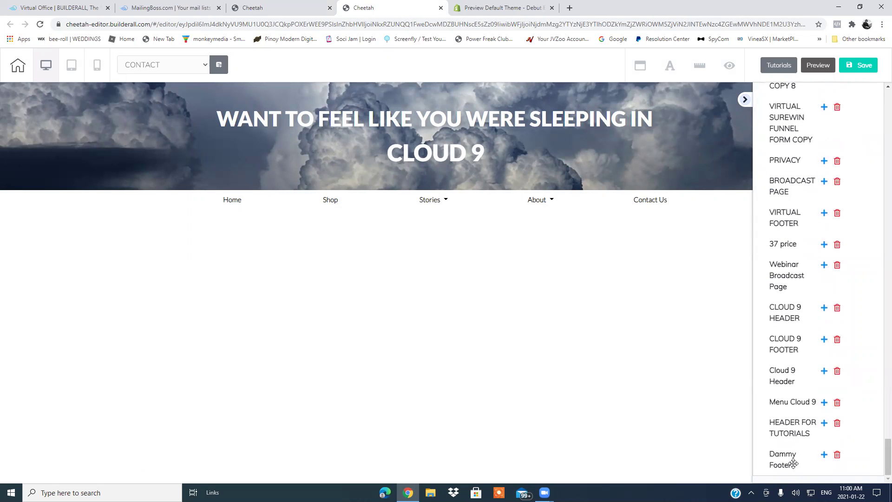
pyautogui.click(823, 455)
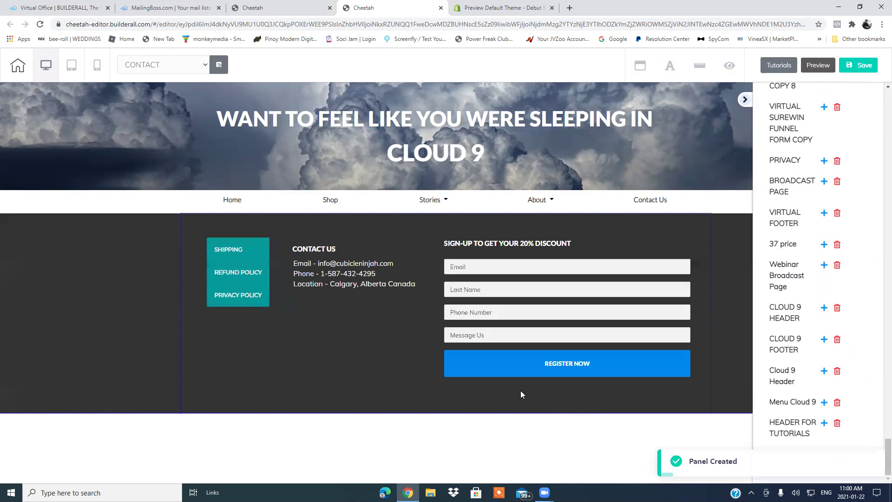
# Step: Save the CONTACT page and publish the site, repeating the save and publish once more
pyautogui.click(864, 67)
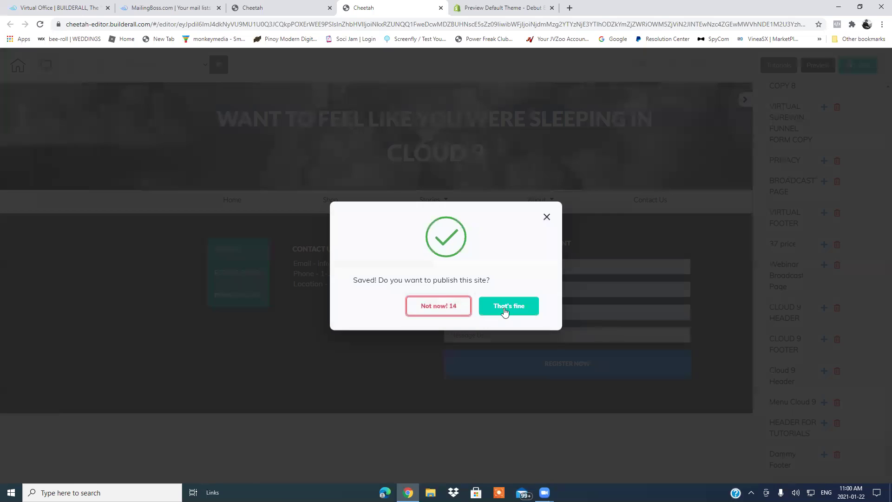
pyautogui.click(507, 309)
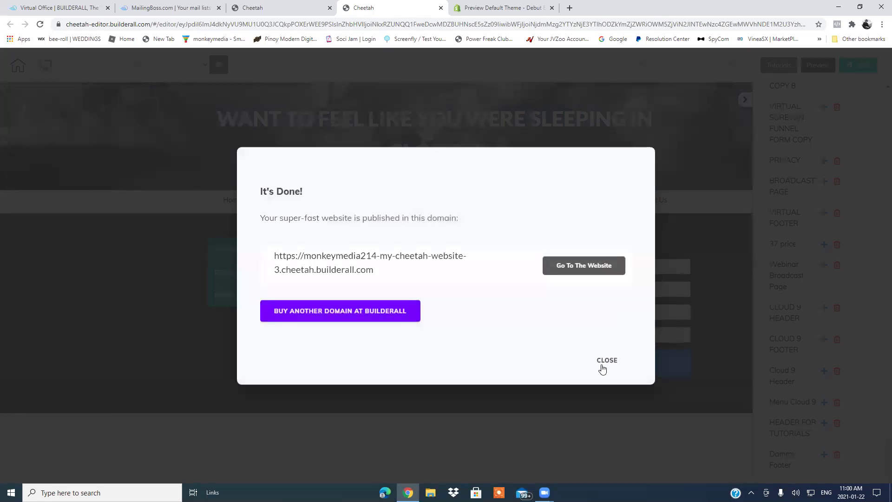
pyautogui.click(605, 361)
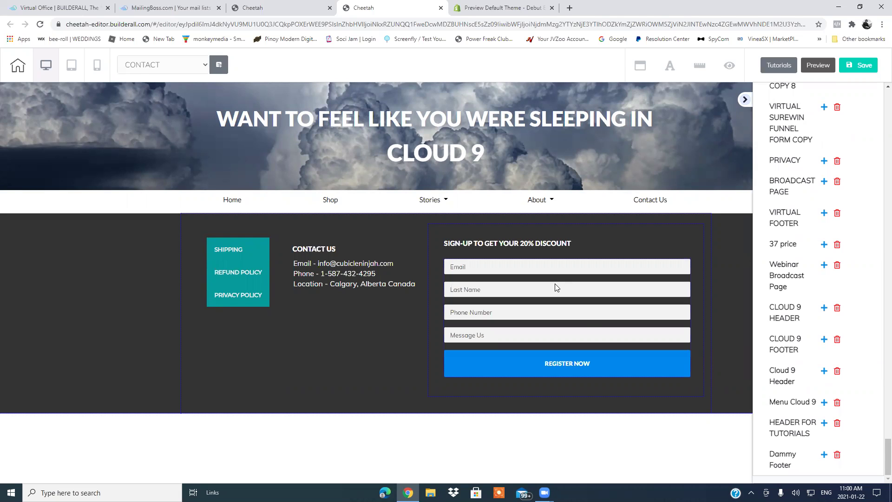
pyautogui.click(864, 66)
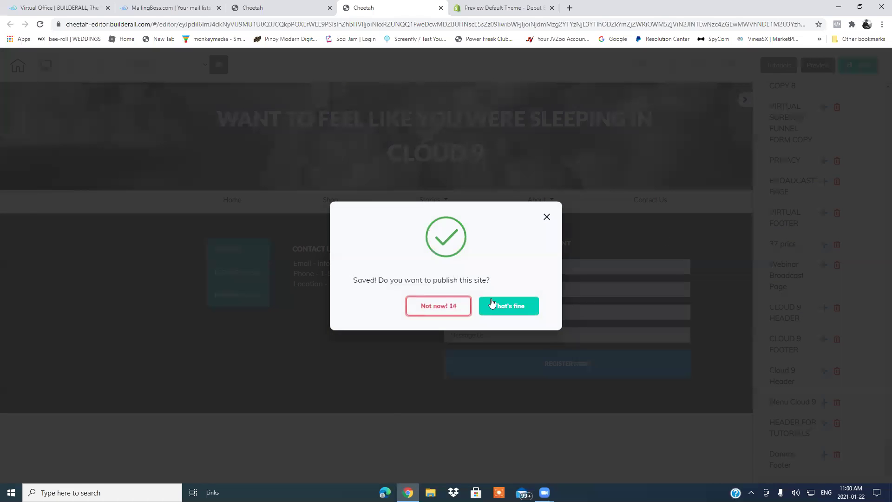
pyautogui.click(491, 303)
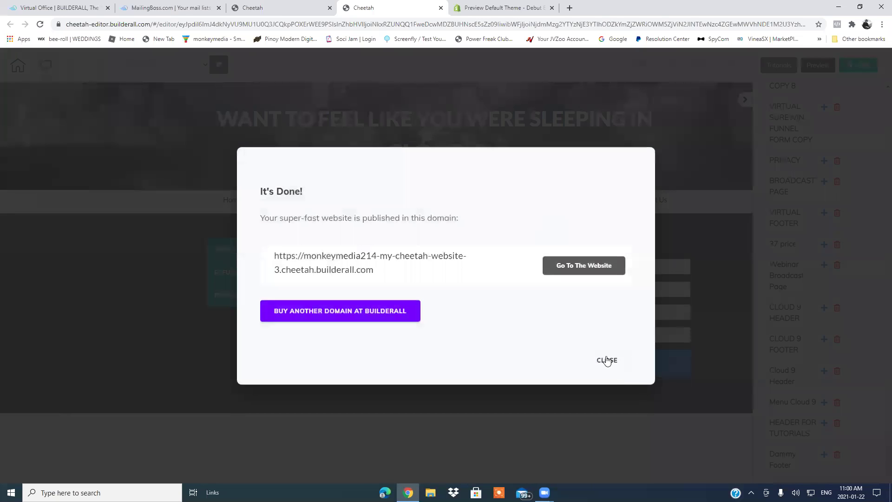
pyautogui.click(604, 360)
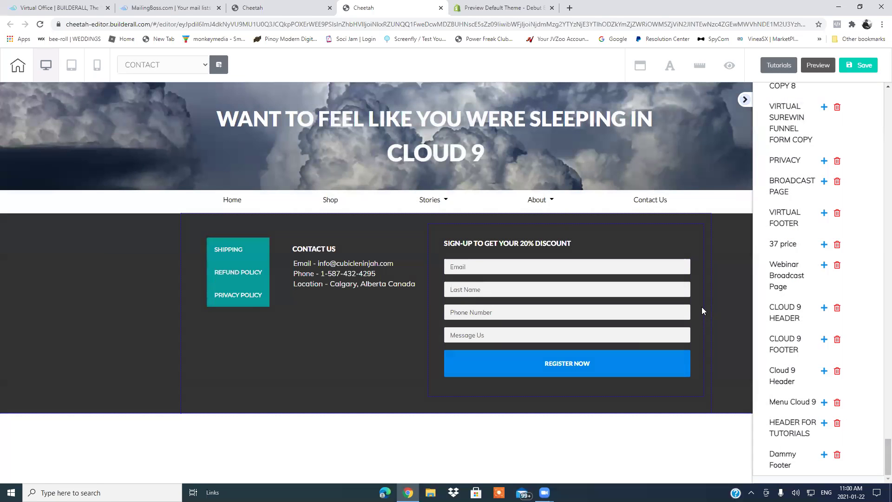
# Step: Close the CONTACT page editor and open the published HOME page from the site's page list
pyautogui.click(440, 9)
pyautogui.click(493, 77)
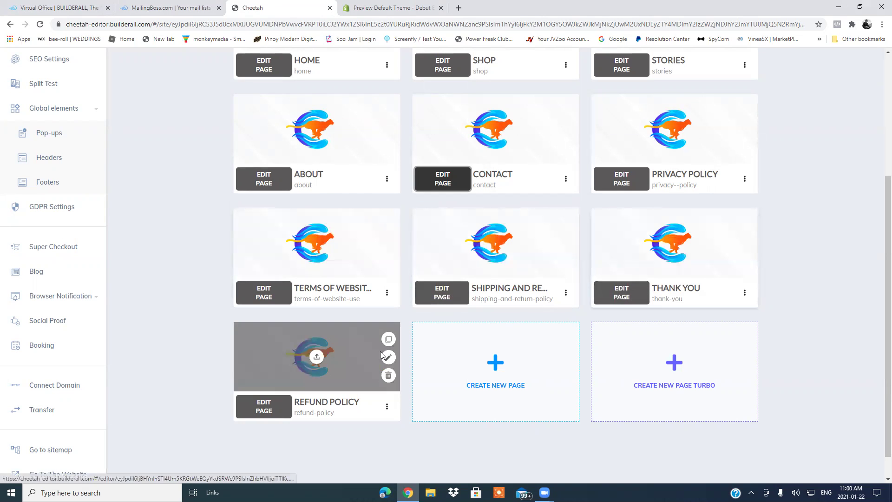
pyautogui.scroll(4, 533, 352)
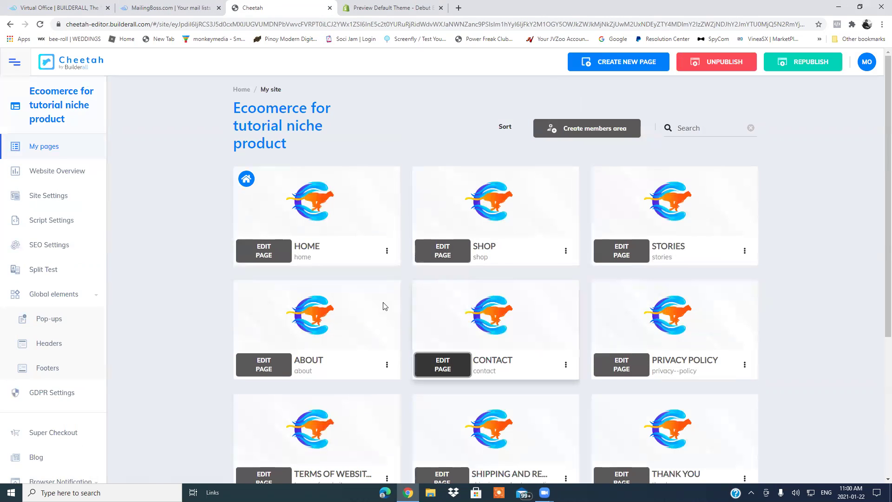
pyautogui.click(385, 251)
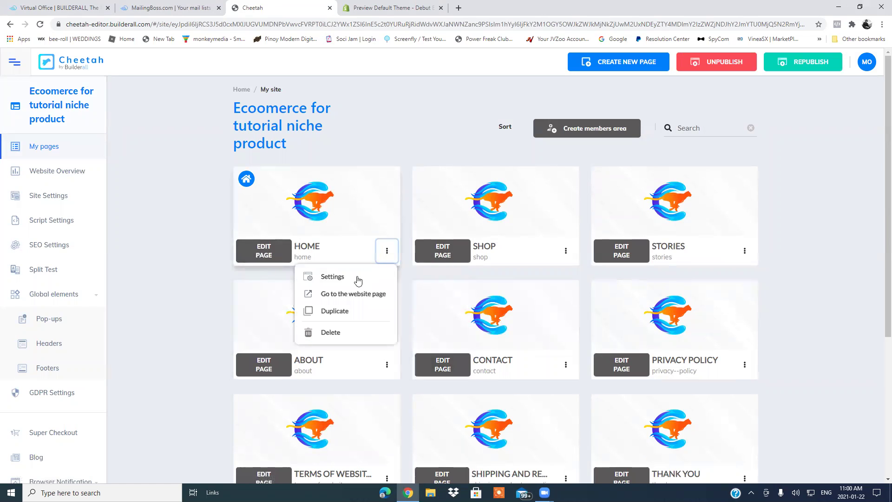
pyautogui.click(345, 294)
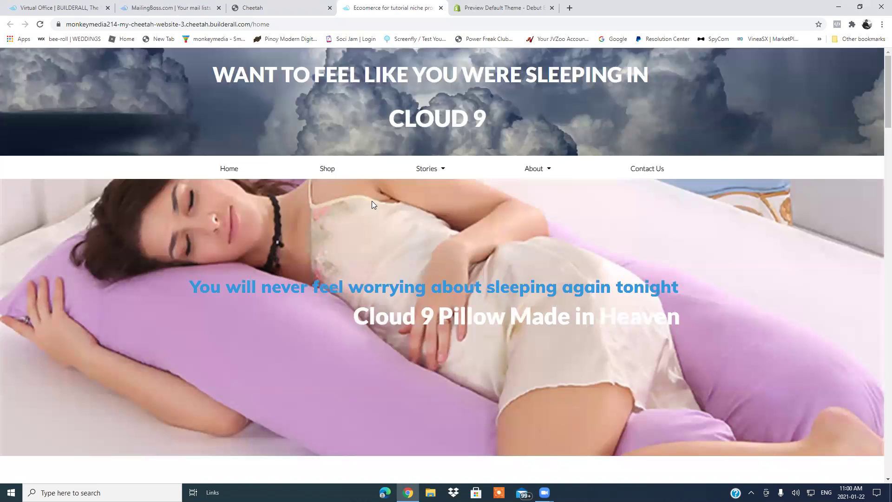
# Step: Review the published HOME page from the featured products and testimonials down to the footer with its sign-up form
pyautogui.scroll(-4, 362, 219)
pyautogui.scroll(-5, 358, 227)
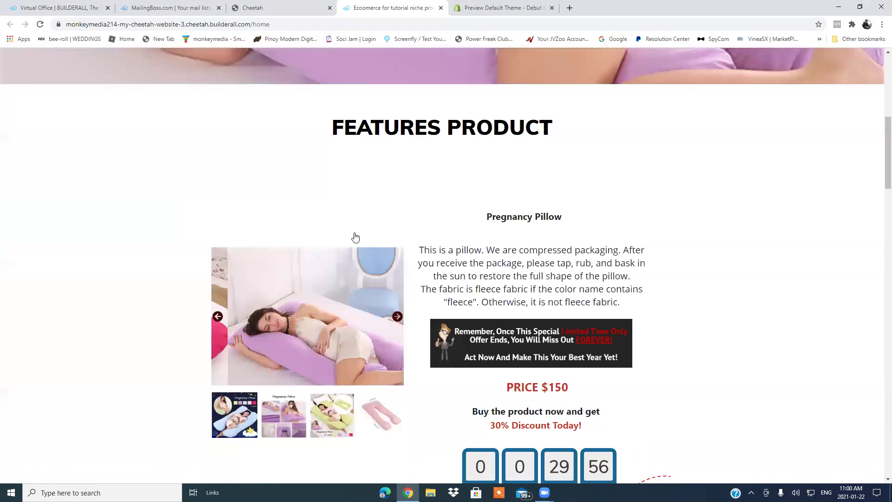
pyautogui.scroll(-5, 422, 286)
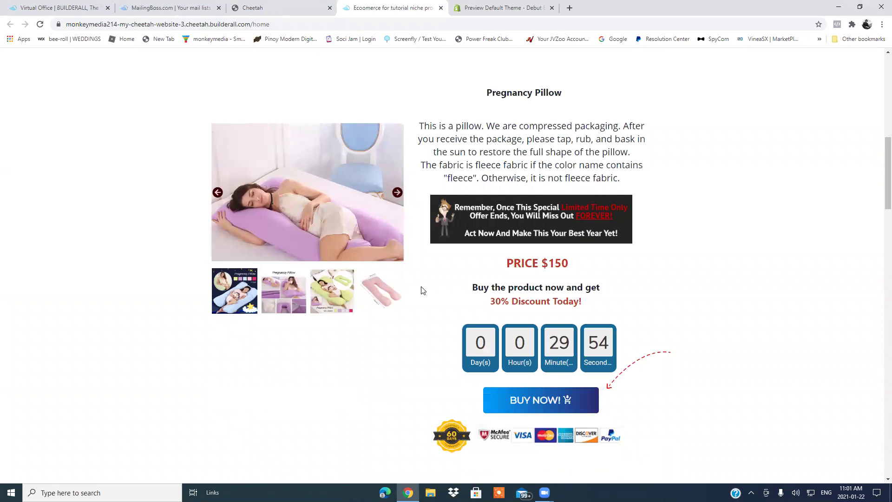
pyautogui.scroll(-8, 422, 291)
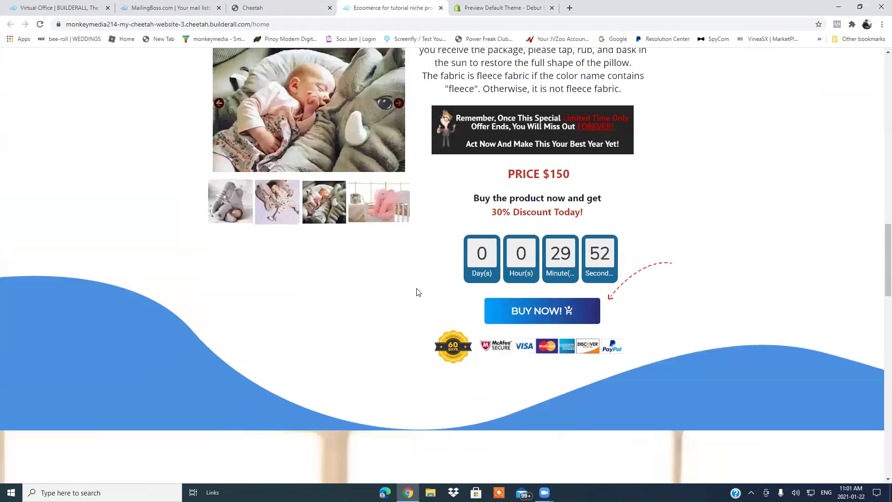
pyautogui.scroll(-11, 416, 291)
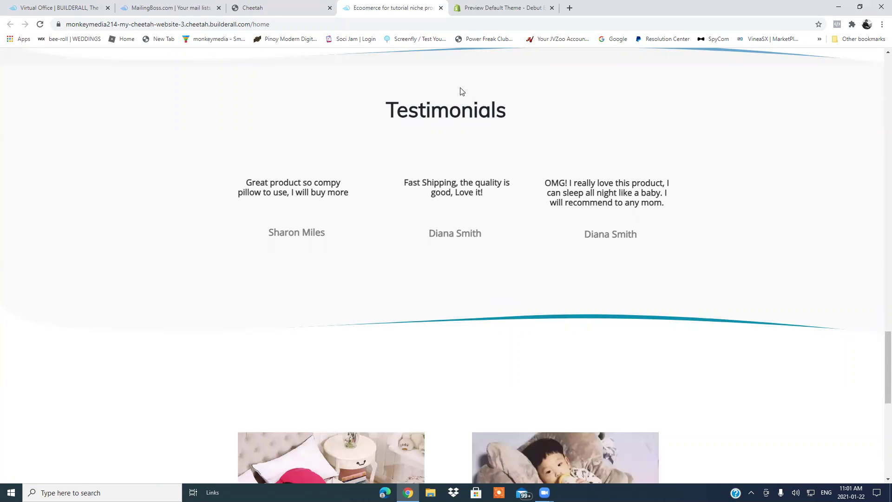
pyautogui.scroll(-9, 416, 193)
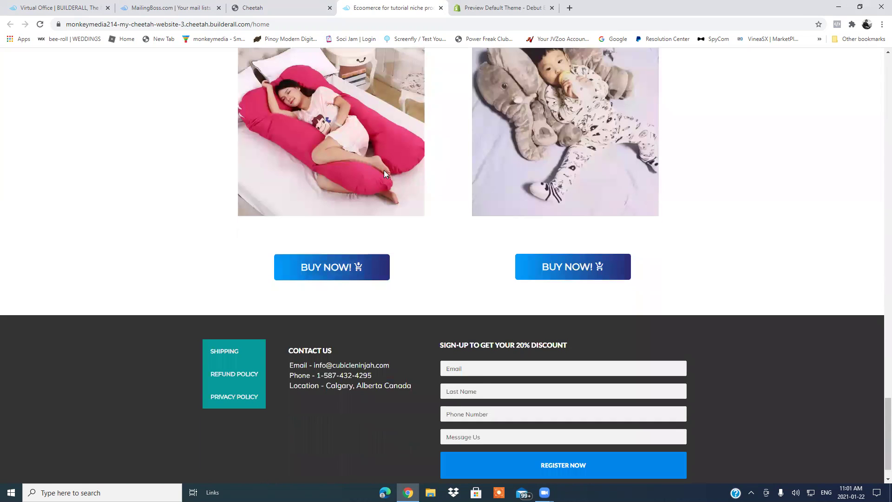
pyautogui.scroll(3, 347, 212)
pyautogui.scroll(2, 327, 241)
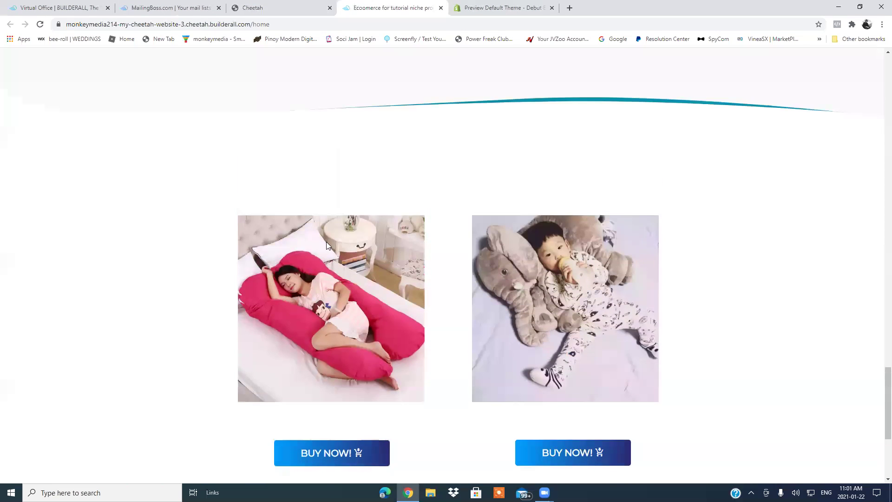
# Step: Review the published HOME page's testimonials, product images and footer, and check the Stories and About submenus in its header navigation
pyautogui.scroll(-4, 353, 266)
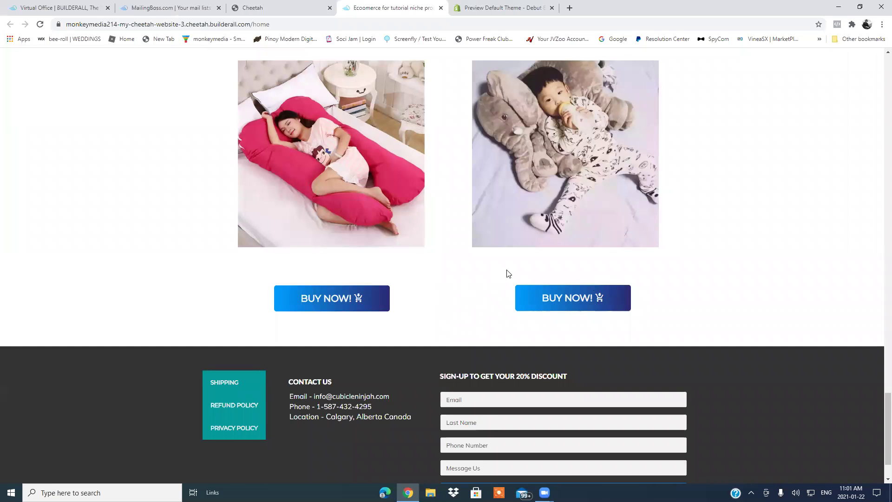
pyautogui.scroll(2, 435, 270)
pyautogui.scroll(5, 469, 223)
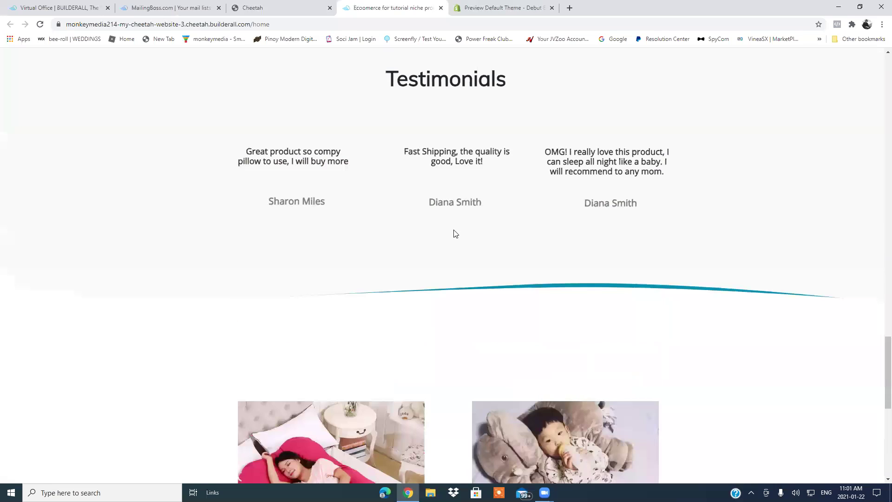
pyautogui.scroll(-4, 532, 410)
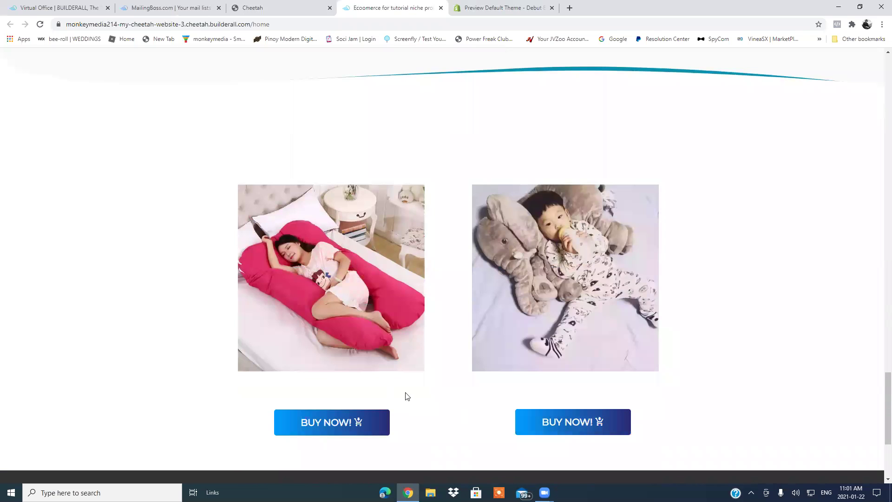
pyautogui.scroll(-4, 402, 382)
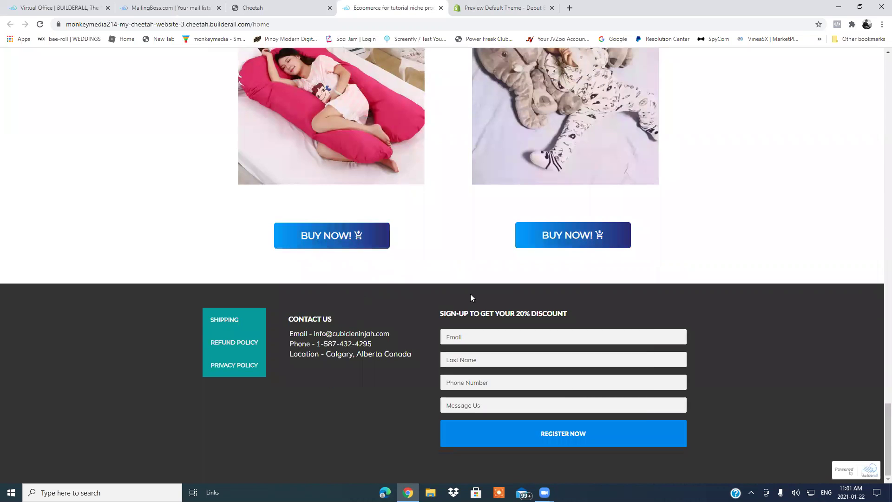
pyautogui.scroll(5, 389, 296)
pyautogui.scroll(5, 392, 295)
pyautogui.scroll(10, 370, 269)
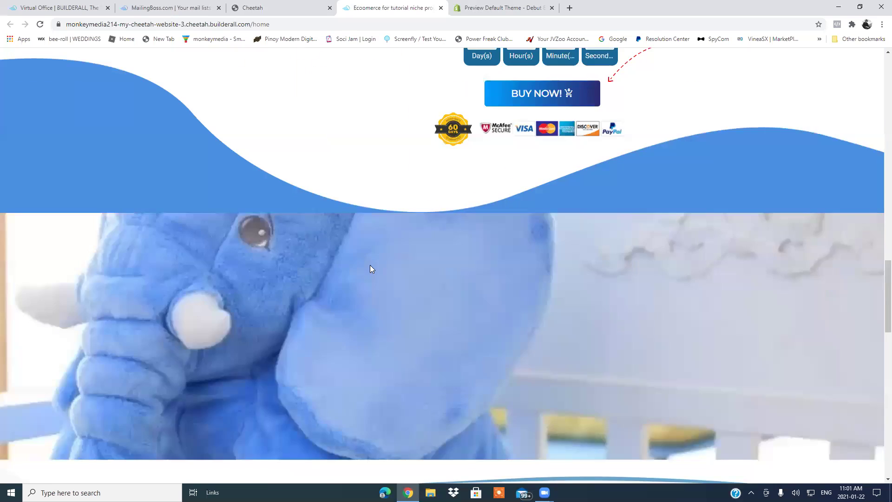
pyautogui.scroll(8, 368, 208)
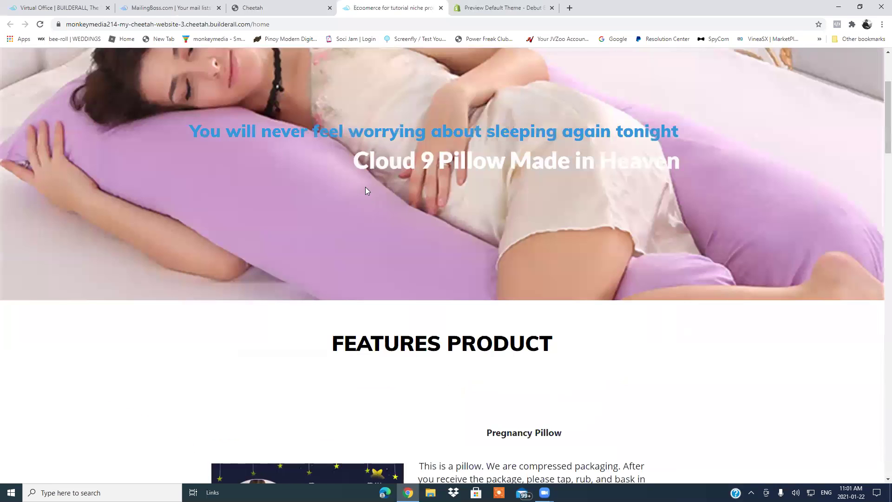
pyautogui.moveTo(438, 171)
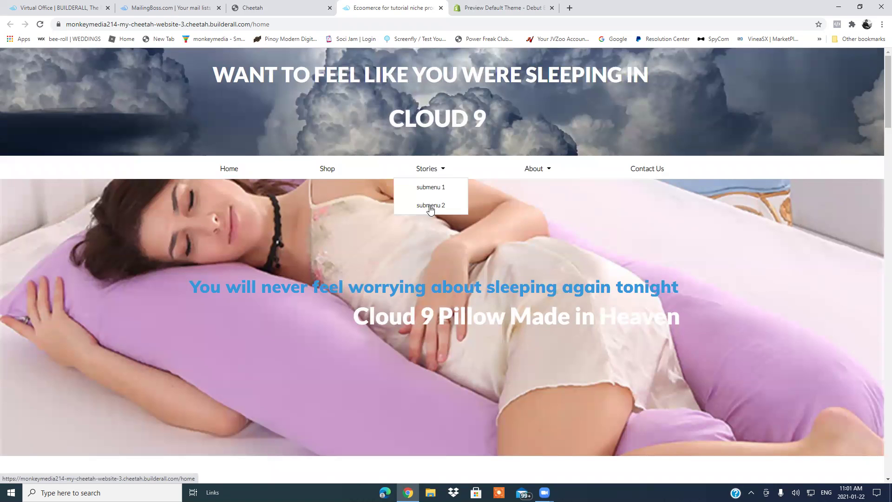
pyautogui.moveTo(547, 171)
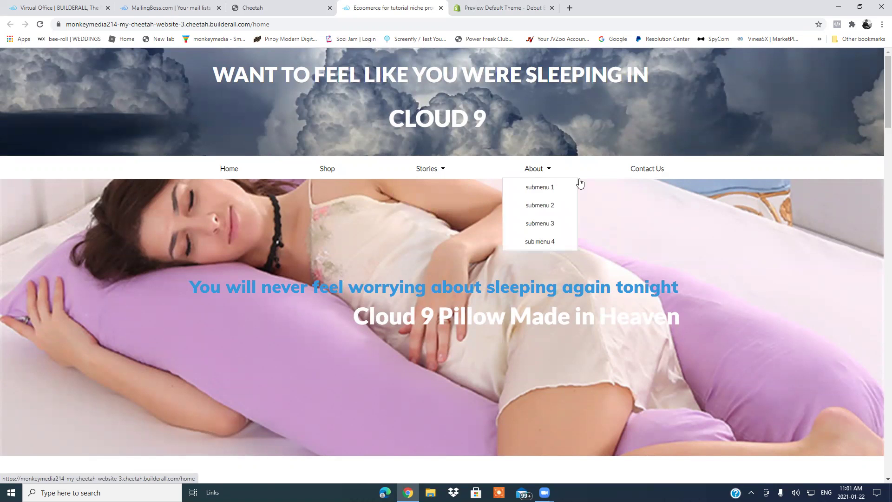
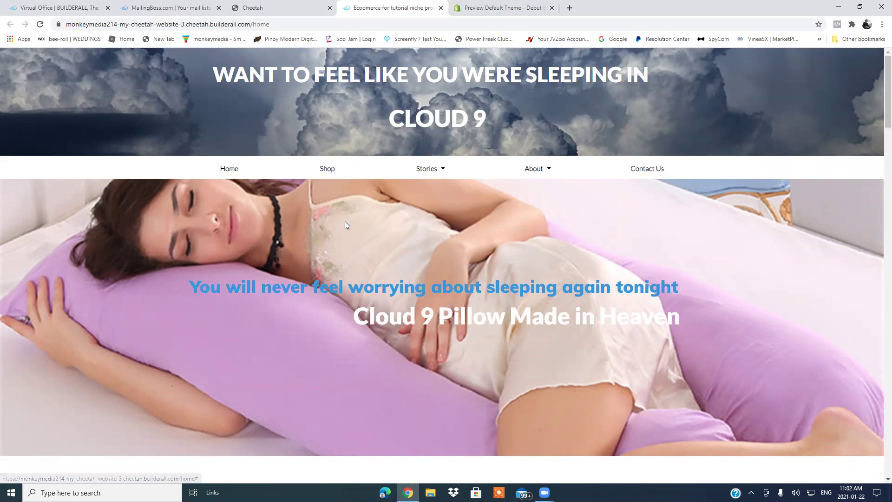
# Step: Examine the two Pregnancy Pillow sections on the published HOME page, including their image galleries, countdown timers and BUY NOW! buttons
pyautogui.scroll(-10, 345, 221)
pyautogui.scroll(-4, 346, 228)
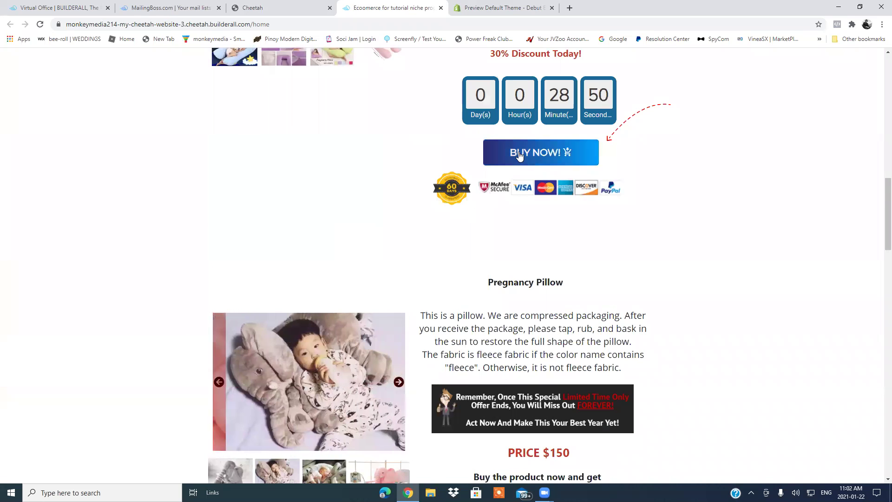
pyautogui.scroll(2, 354, 238)
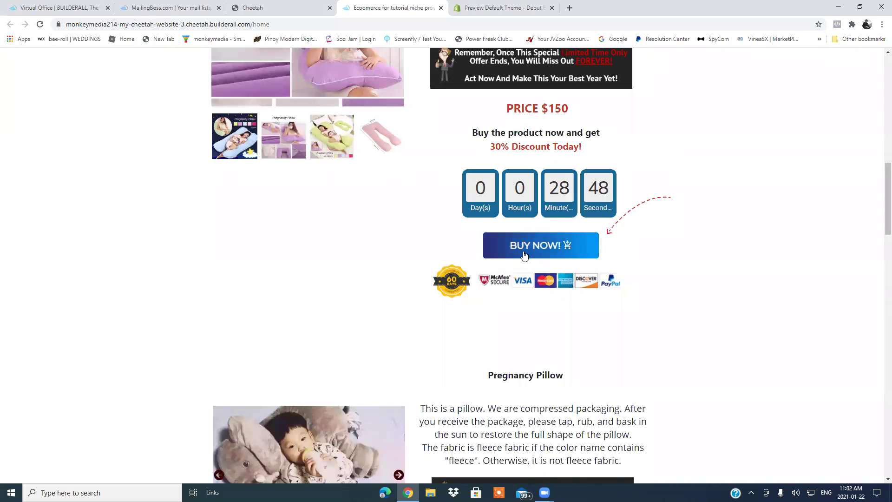
pyautogui.scroll(-5, 527, 255)
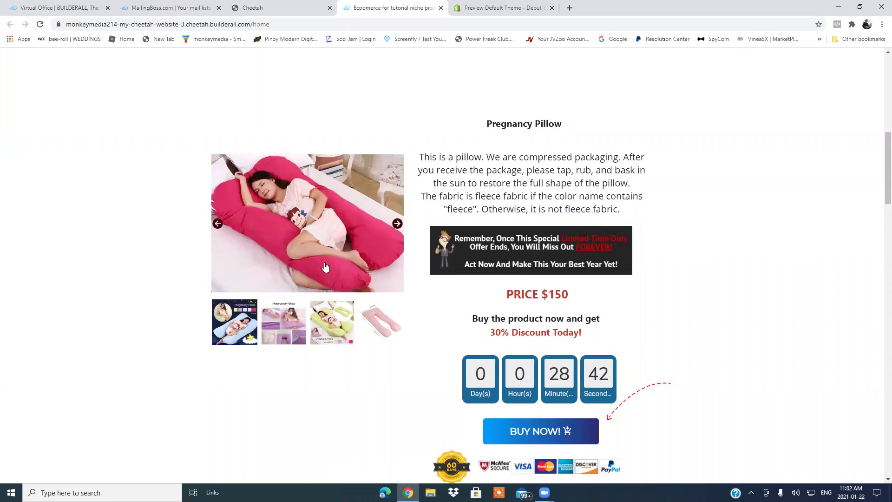
pyautogui.scroll(-6, 326, 266)
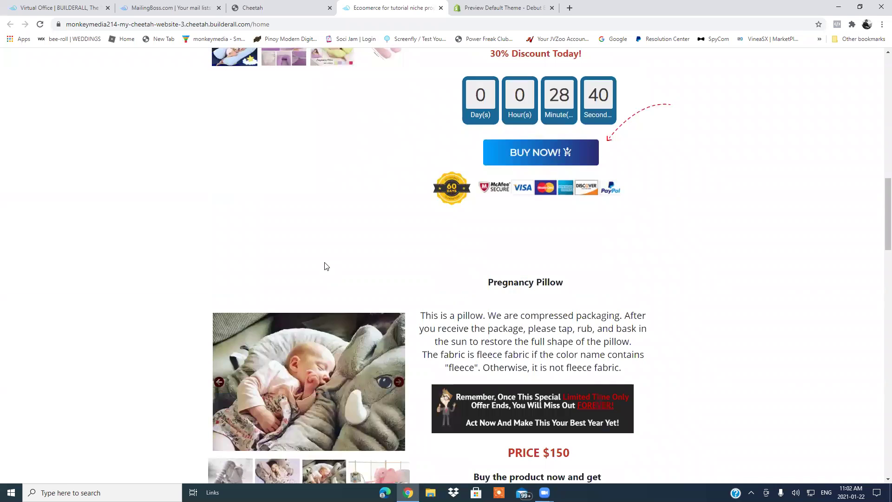
pyautogui.scroll(-4, 325, 265)
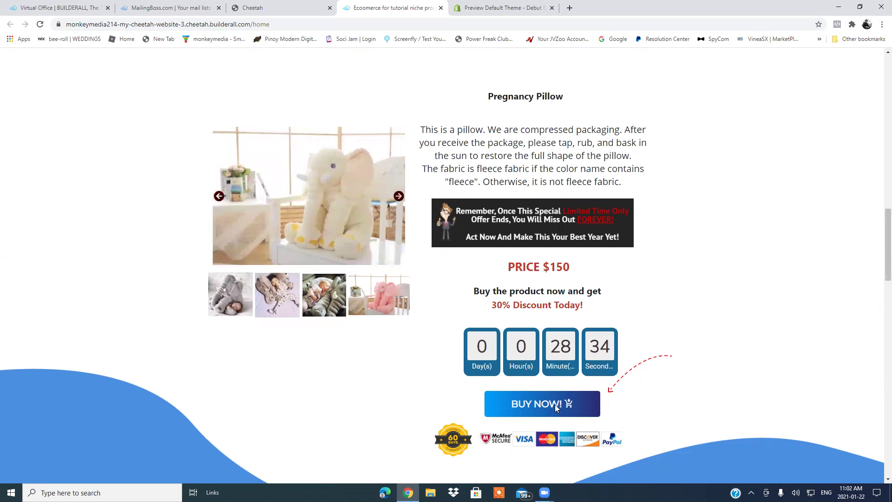
pyautogui.scroll(9, 556, 407)
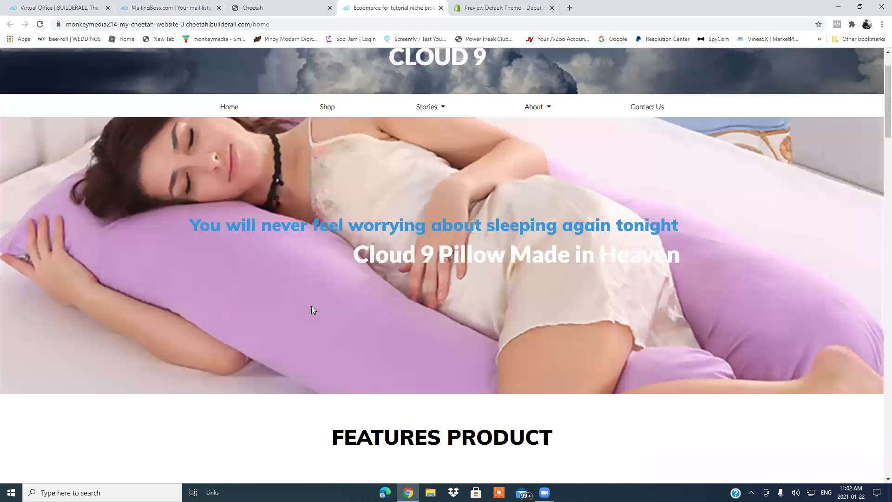
pyautogui.scroll(1, 311, 310)
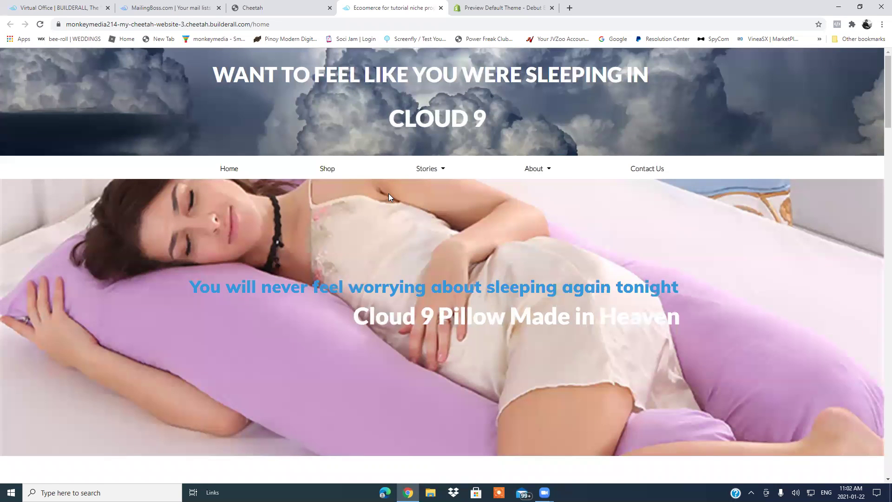
# Step: Switch to the Cheetah site manager, open the SHOP page's settings and clear its page name
pyautogui.click(277, 7)
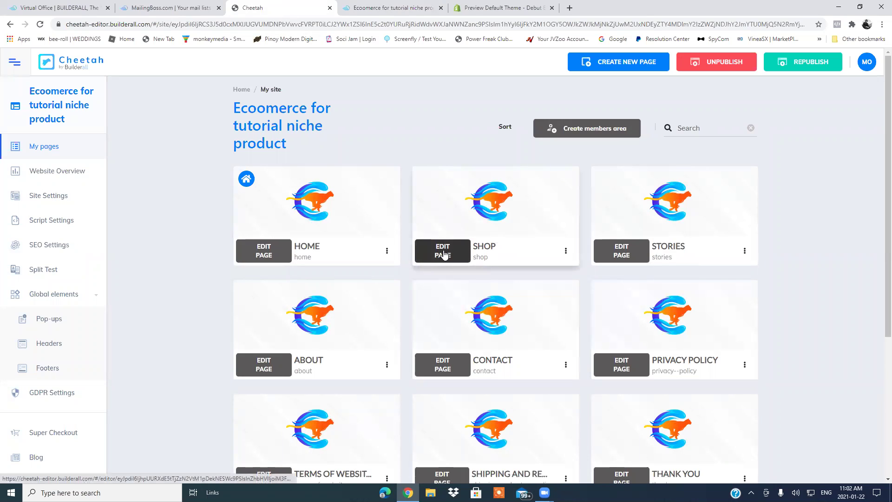
pyautogui.click(565, 253)
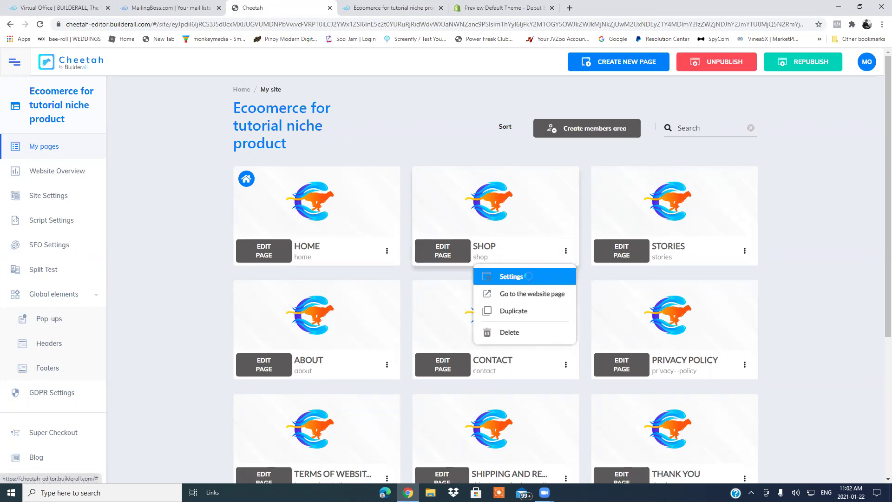
pyautogui.click(528, 276)
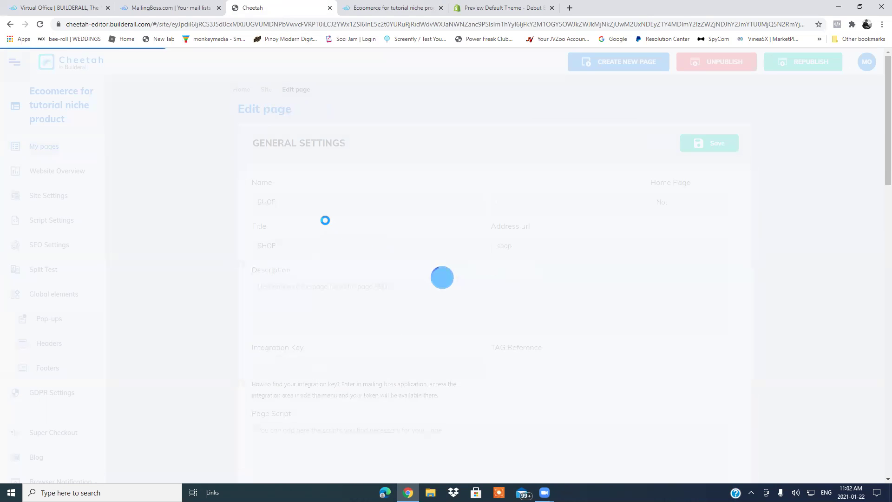
pyautogui.click(306, 204)
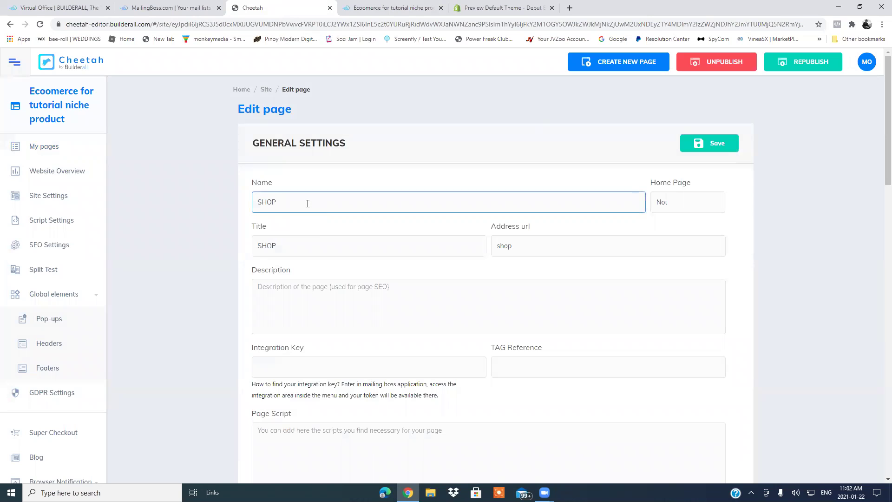
pyautogui.press('BackSpace')
pyautogui.press('BackSpace')
pyautogui.press('BackSpace')
pyautogui.press('BackSpace')
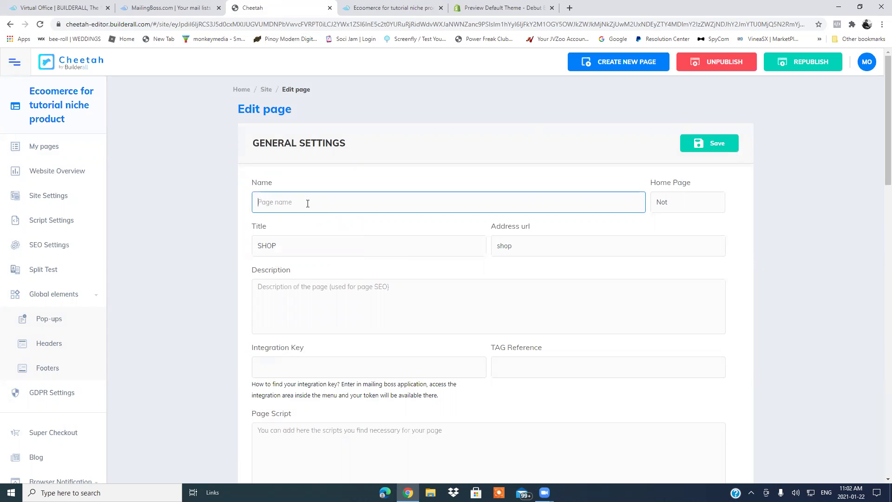
# Step: Name the page "Pregnacy Pillow" in its general settings and copy the name
pyautogui.write('Preg')
pyautogui.moveTo(306, 202); pyautogui.dragTo(258, 202)
pyautogui.rightClick(275, 203)
pyautogui.click(309, 238)
# Step: Replace the page's SEO title with the copied name "Pregnacy Pillow" and save the page settings
pyautogui.click(303, 246)
pyautogui.press('BackSpace')
pyautogui.press('BackSpace')
pyautogui.press('BackSpace')
pyautogui.press('BackSpace')
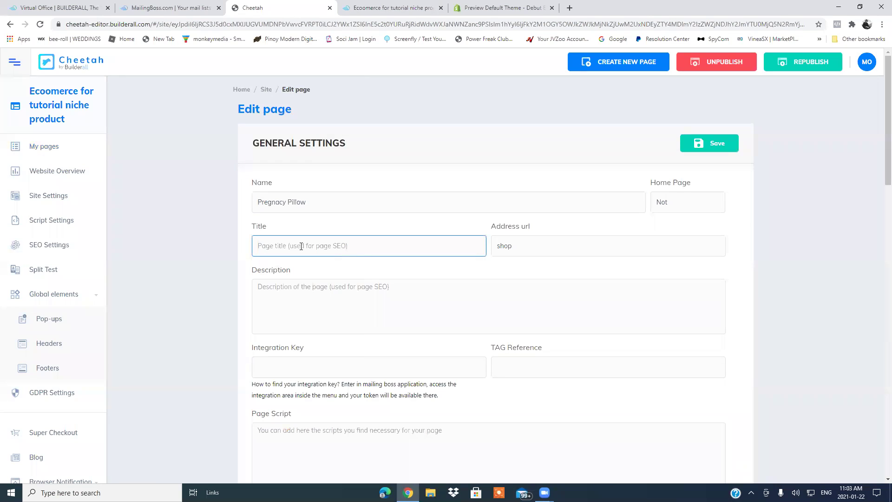
pyautogui.rightClick(284, 246)
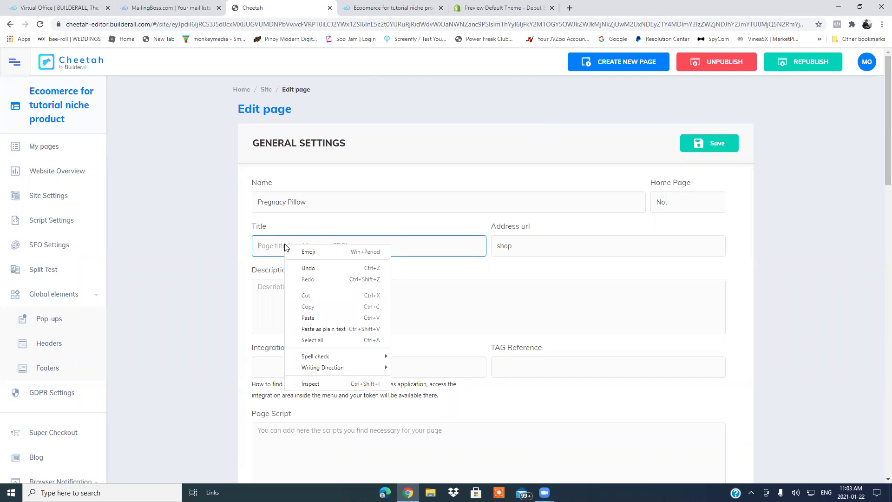
pyautogui.click(317, 314)
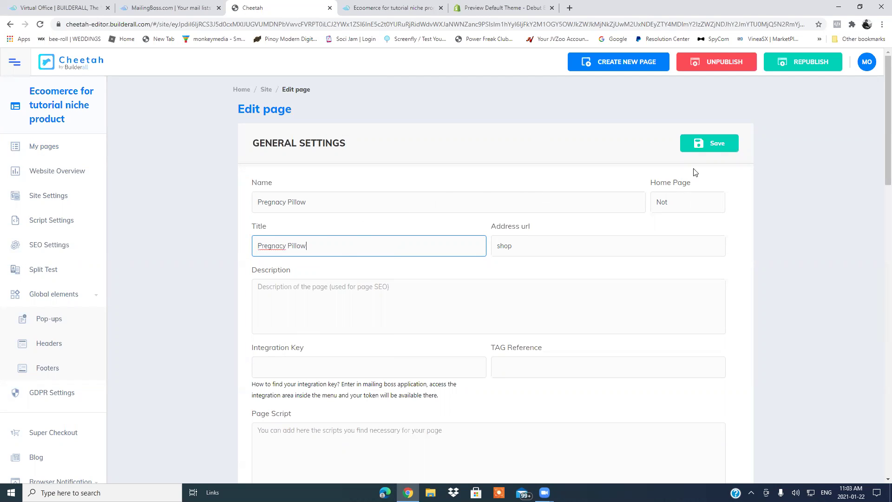
pyautogui.click(715, 144)
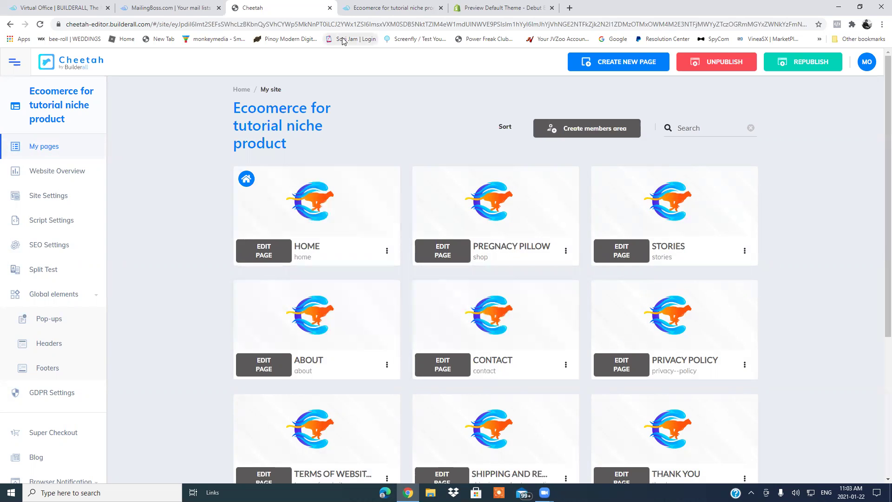
# Step: Open the Pregnacy Pillow page for editing and relabel the navigation menu's Shop item as "Pregnancy Pillow"
pyautogui.click(442, 254)
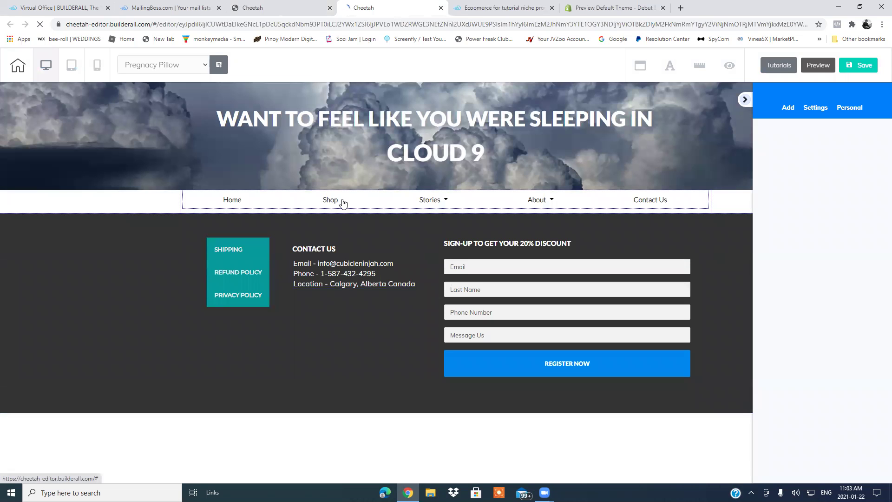
pyautogui.click(343, 203)
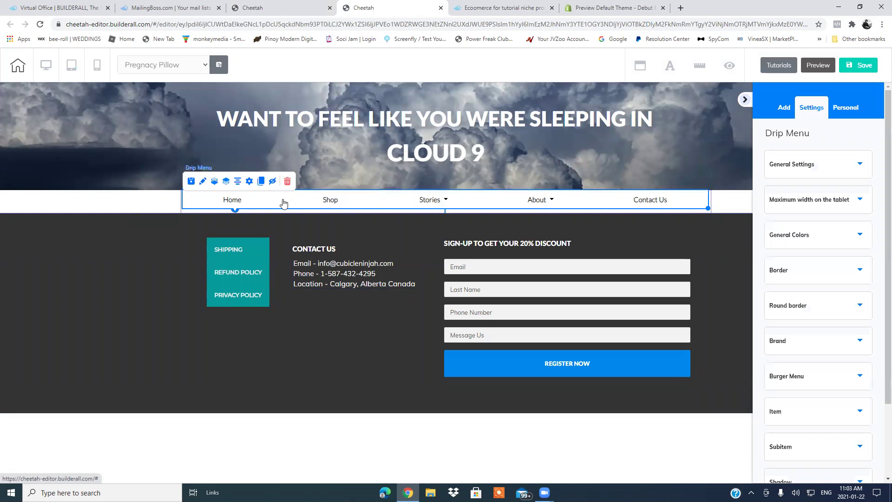
pyautogui.click(249, 181)
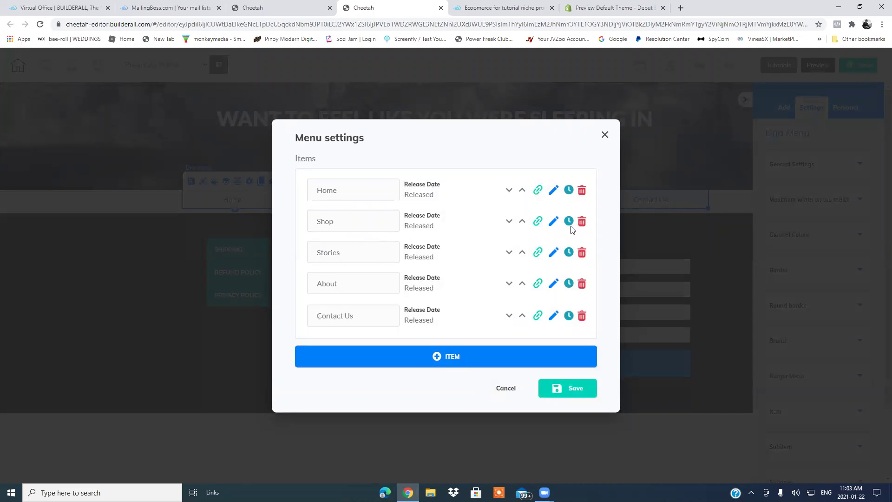
pyautogui.click(553, 225)
pyautogui.click(374, 226)
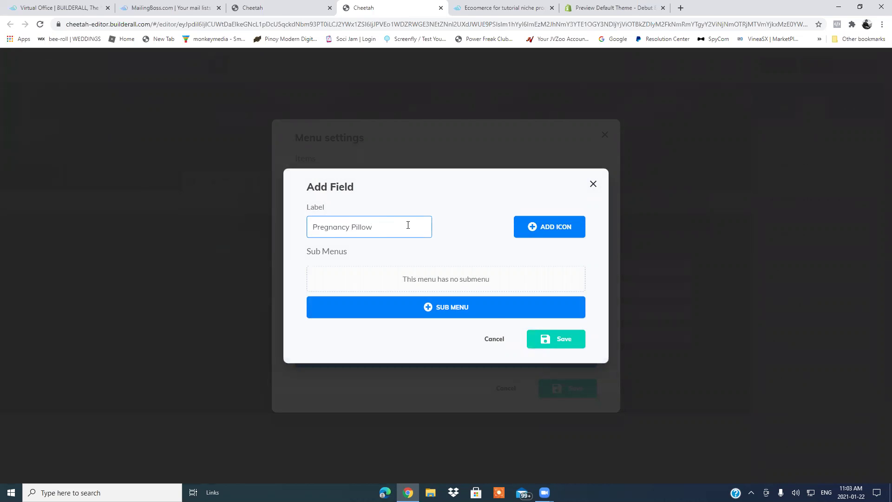
pyautogui.click(558, 340)
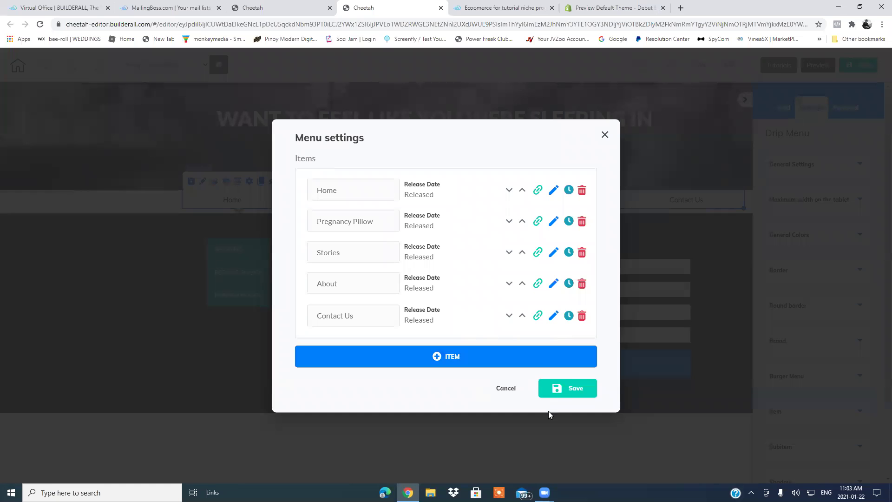
pyautogui.click(569, 390)
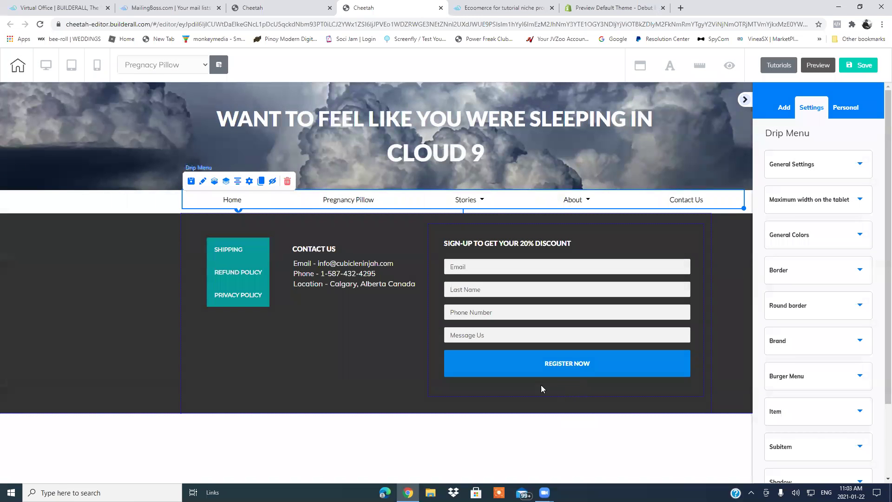
# Step: Save the page and publish the site with the relabelled Pregnancy Pillow menu item
pyautogui.click(859, 66)
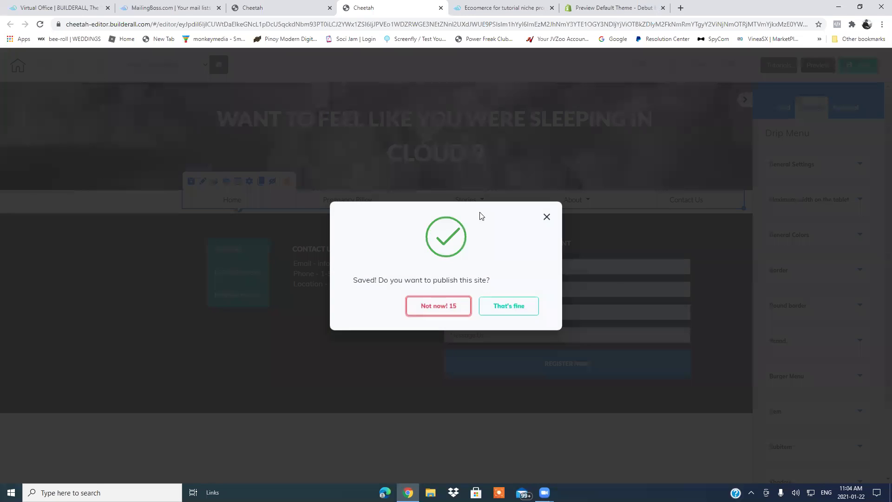
pyautogui.click(520, 307)
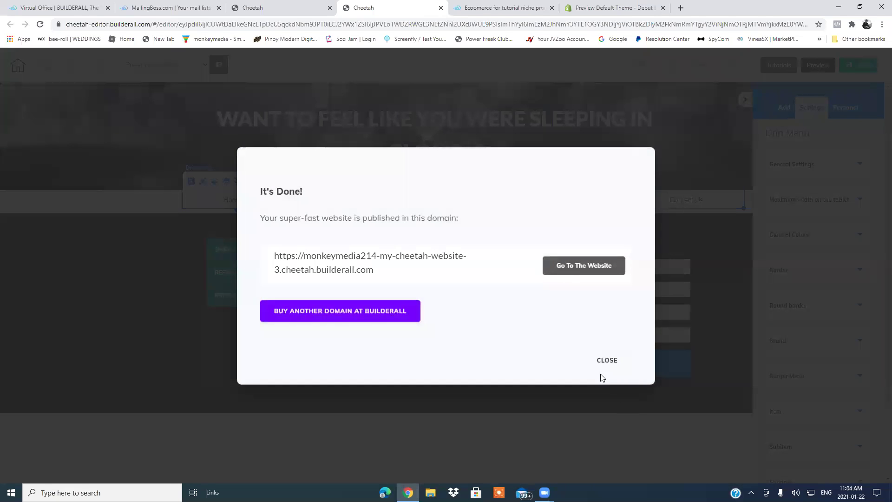
pyautogui.click(607, 365)
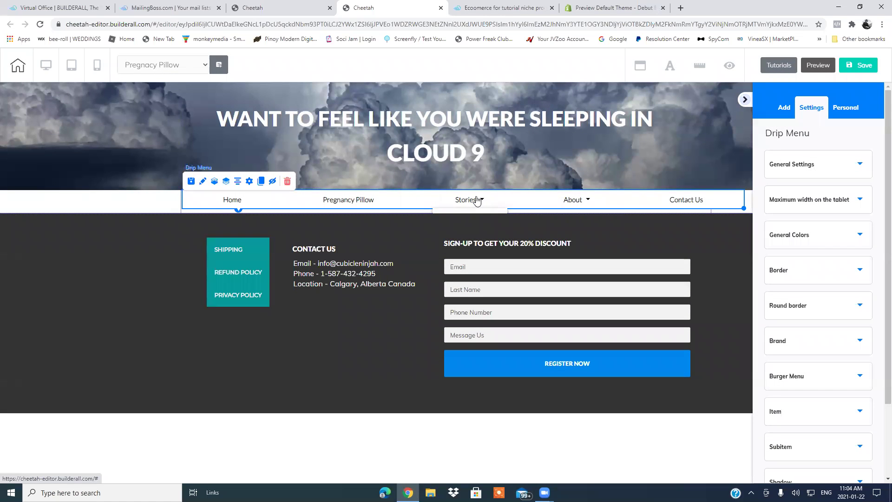
# Step: Delete submenu 1 and submenu 2 from the navigation menu's Stories item and save that item
pyautogui.click(249, 181)
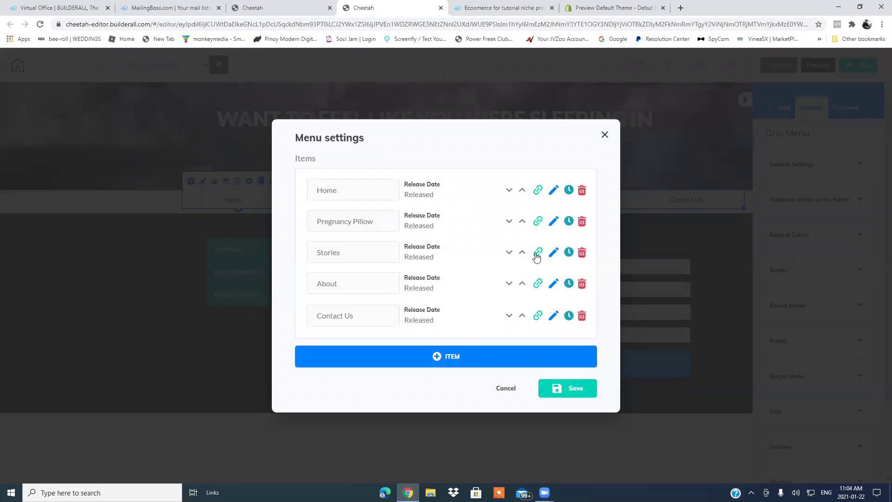
pyautogui.click(552, 255)
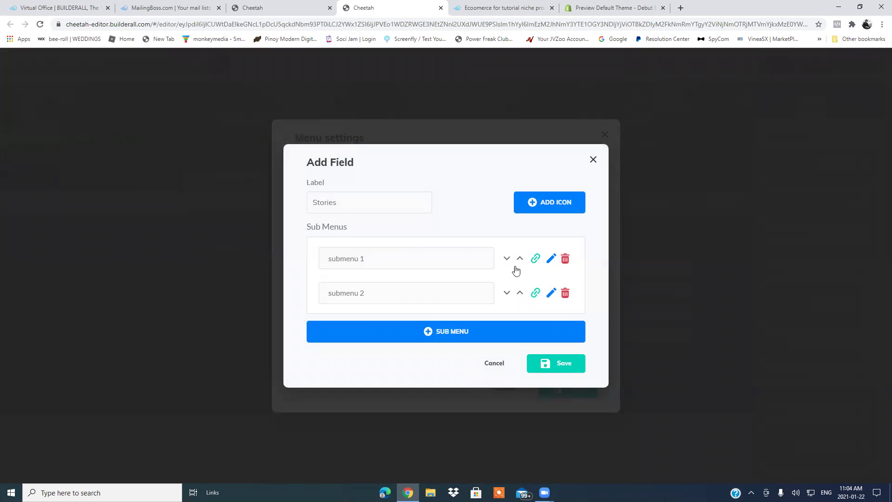
pyautogui.click(565, 258)
pyautogui.click(565, 277)
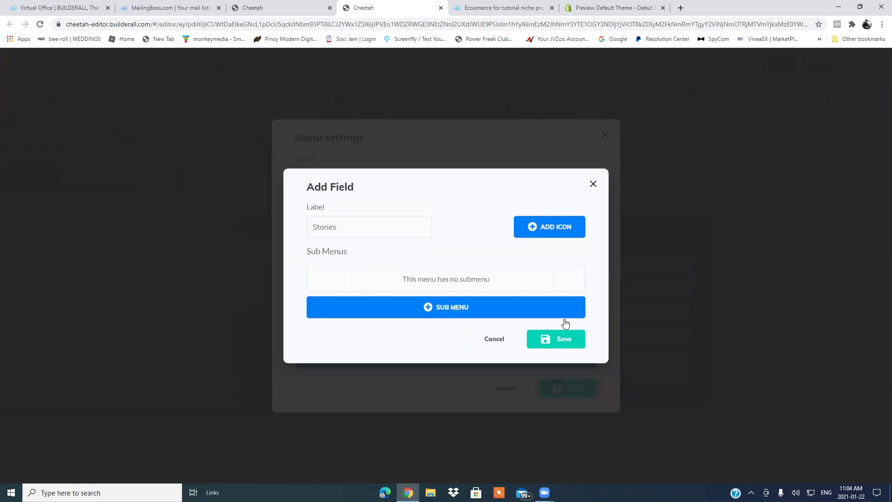
pyautogui.click(560, 341)
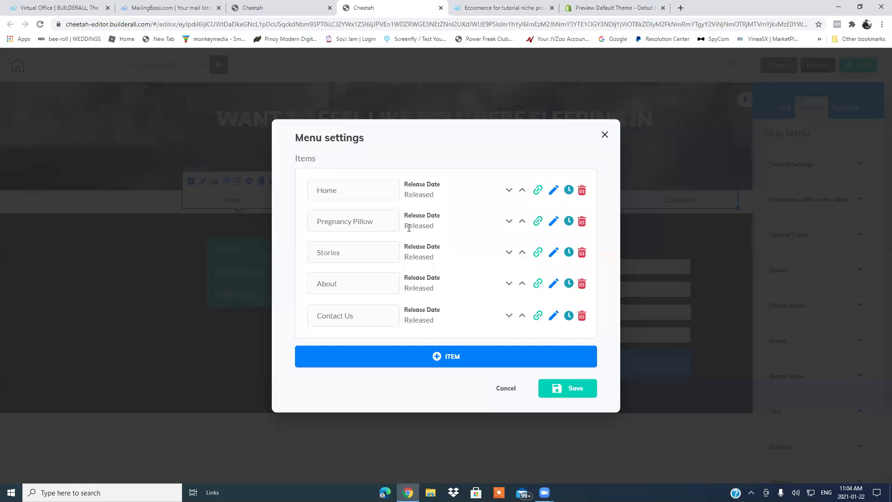
# Step: Check the Pregnancy Pillow and Stories menu items for leftover submenus
pyautogui.click(553, 221)
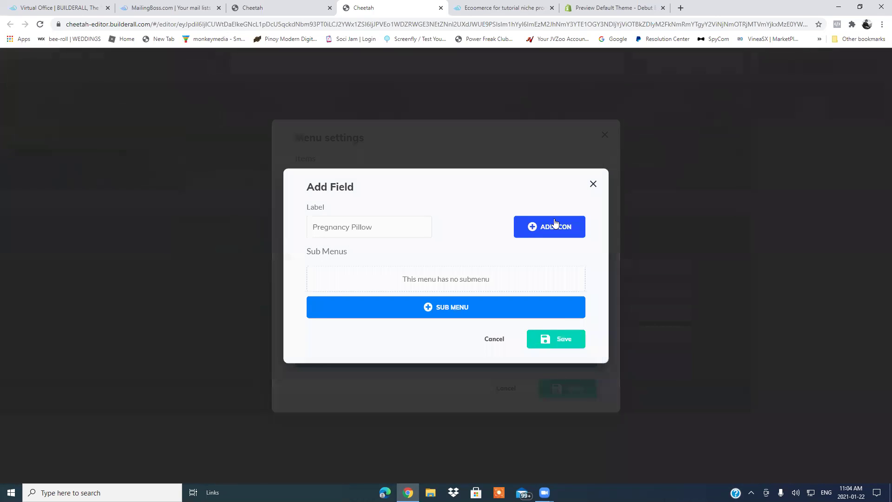
pyautogui.click(558, 340)
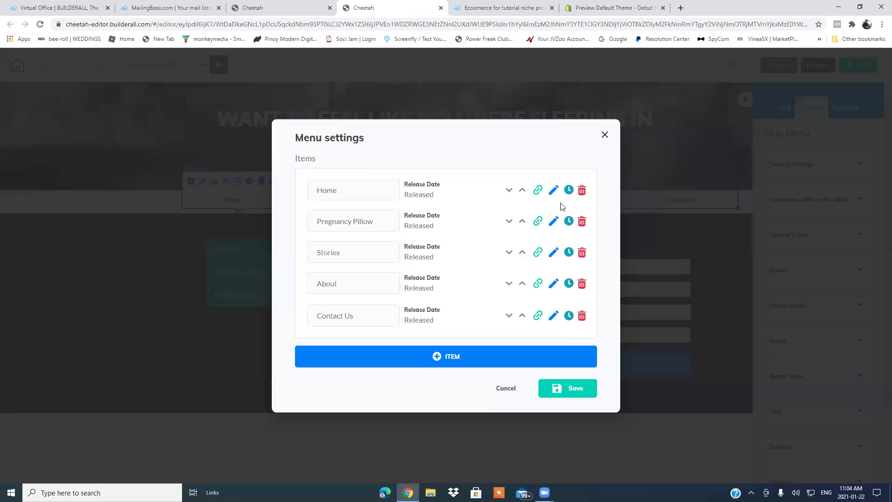
pyautogui.click(553, 252)
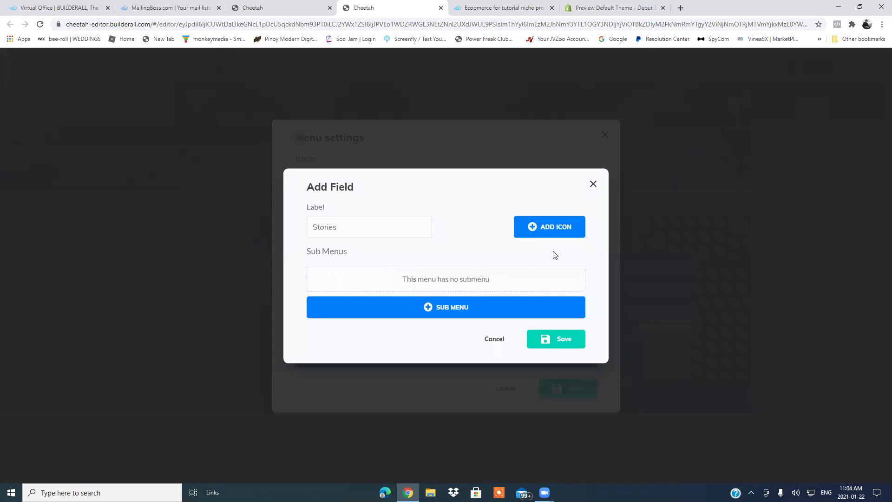
pyautogui.click(561, 341)
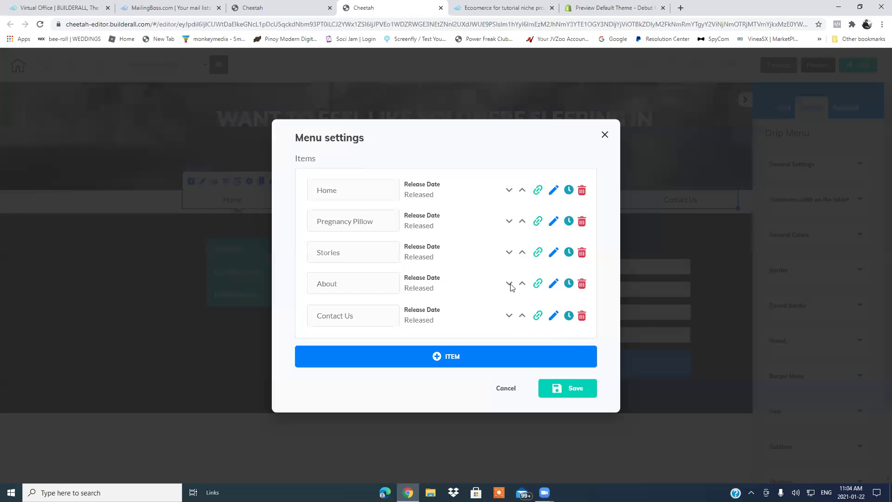
# Step: Delete all four submenus from the navigation menu's About item and save that item
pyautogui.click(553, 283)
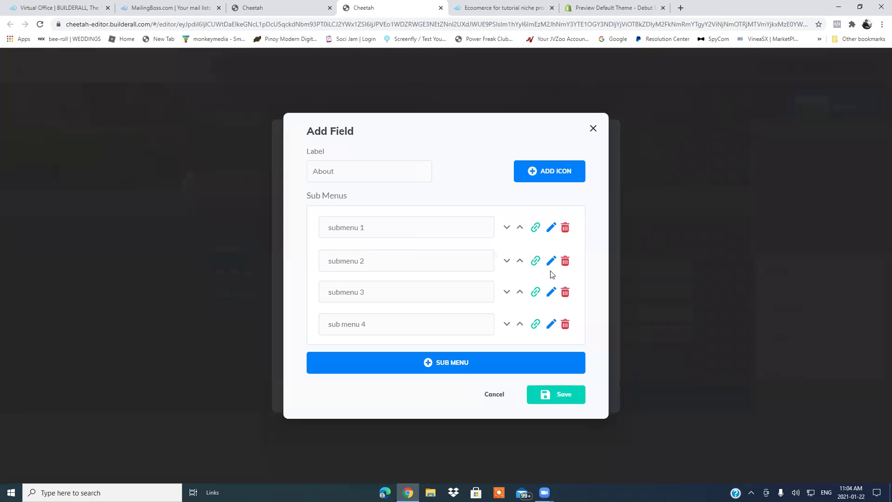
pyautogui.click(552, 230)
pyautogui.click(564, 232)
pyautogui.click(565, 245)
pyautogui.click(565, 260)
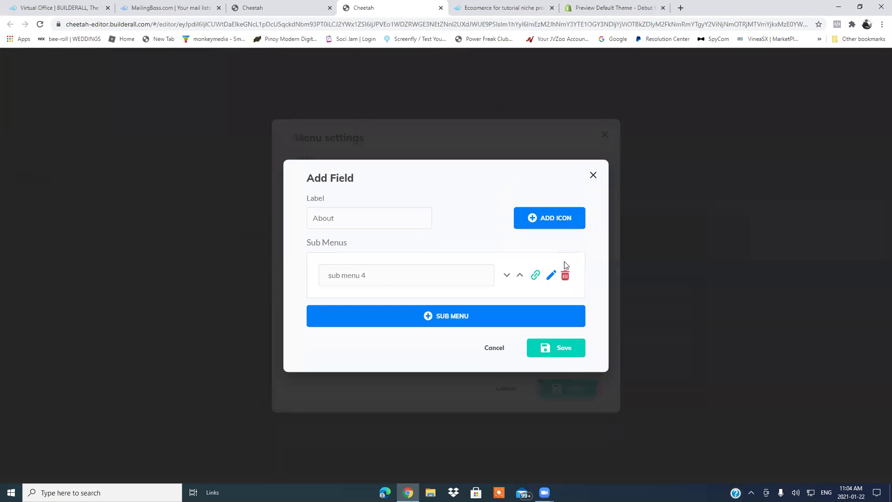
pyautogui.click(565, 276)
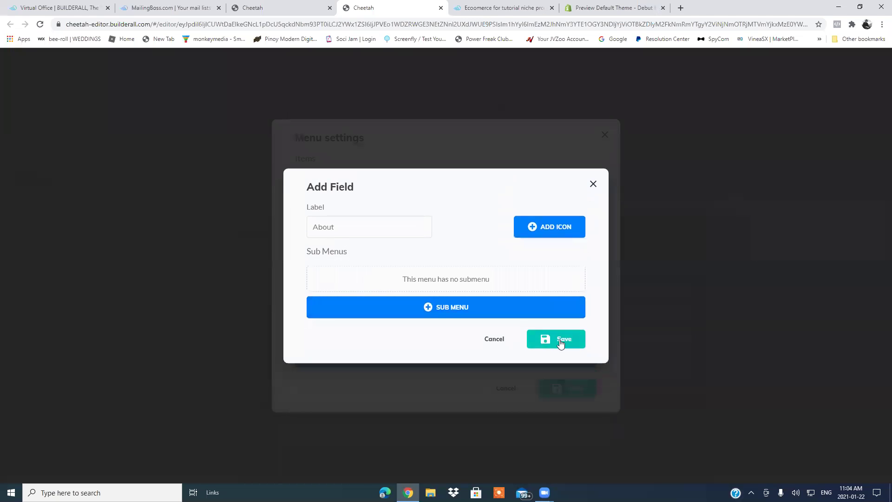
pyautogui.click(564, 345)
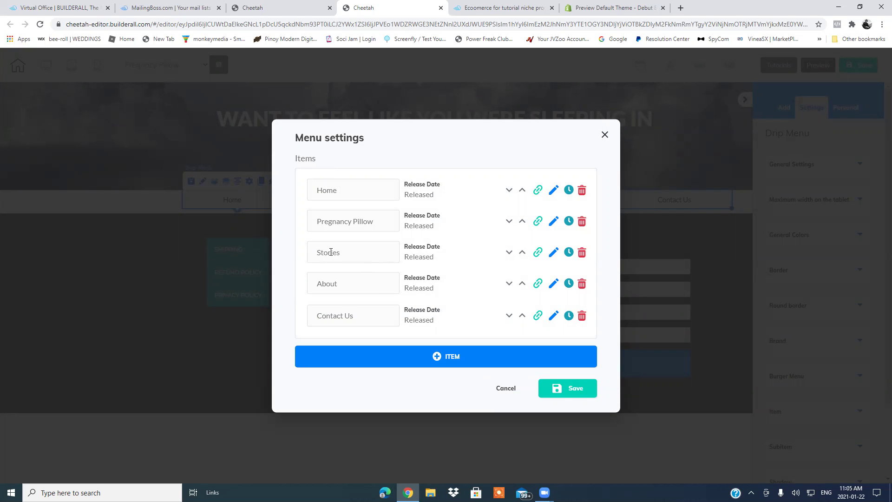
# Step: Relabel the Stories menu item as "Infant Pillow" and save the menu settings
pyautogui.click(554, 253)
pyautogui.click(376, 229)
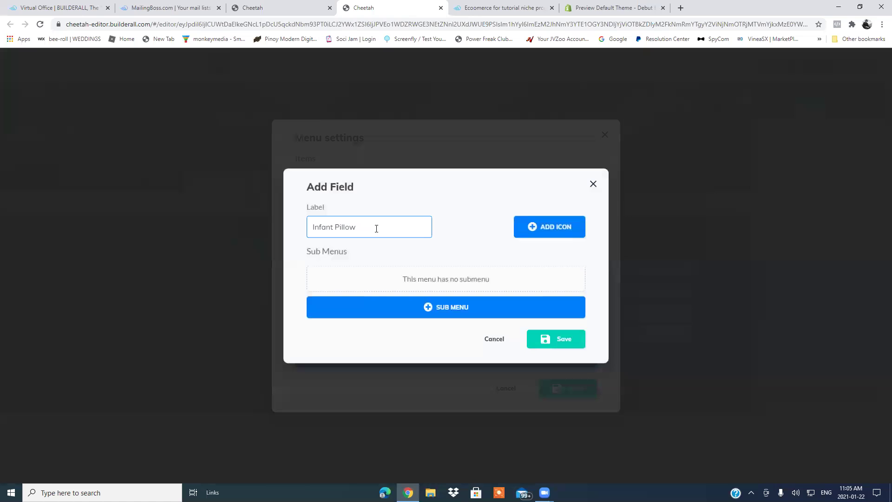
pyautogui.click(563, 339)
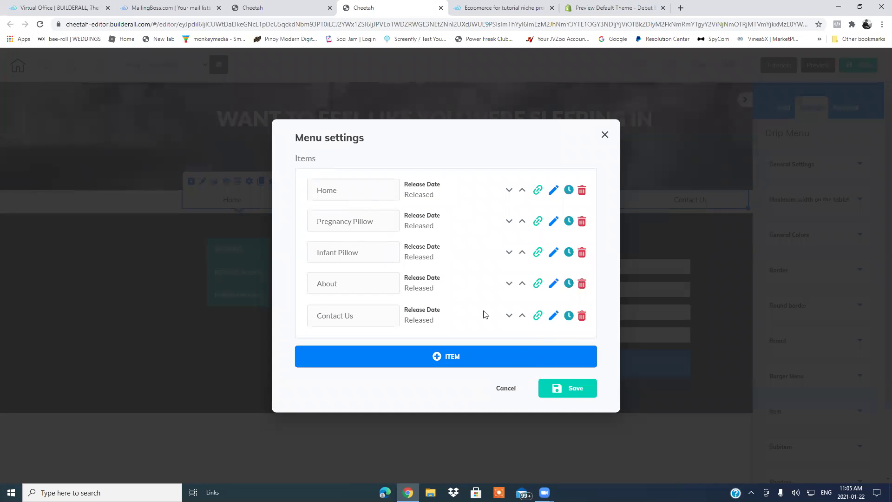
pyautogui.click(575, 390)
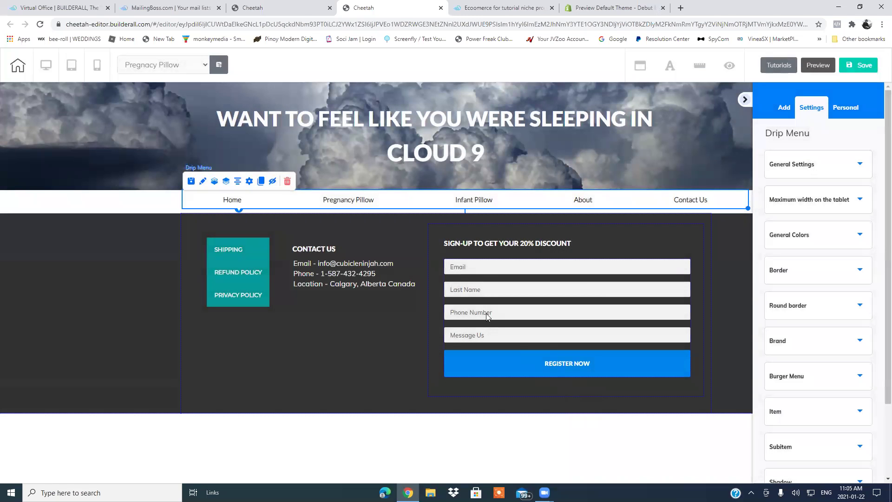
# Step: Save the page and publish the site with the updated navigation menu
pyautogui.click(860, 65)
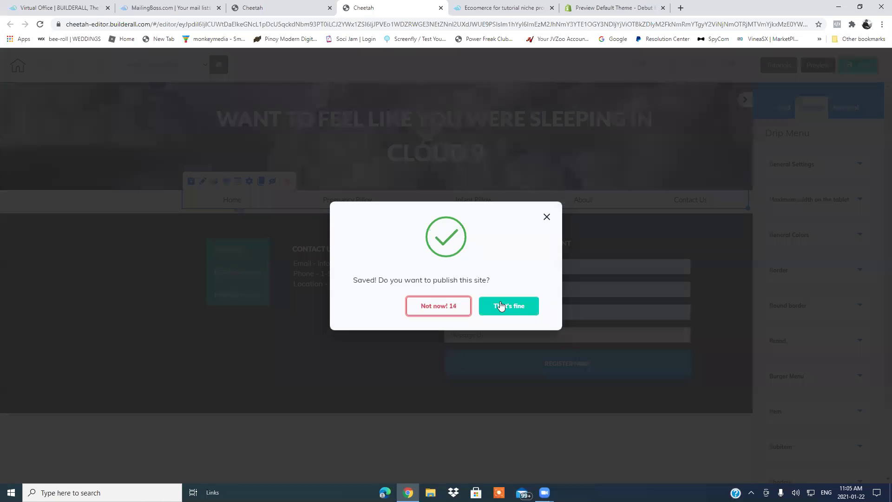
pyautogui.click(501, 306)
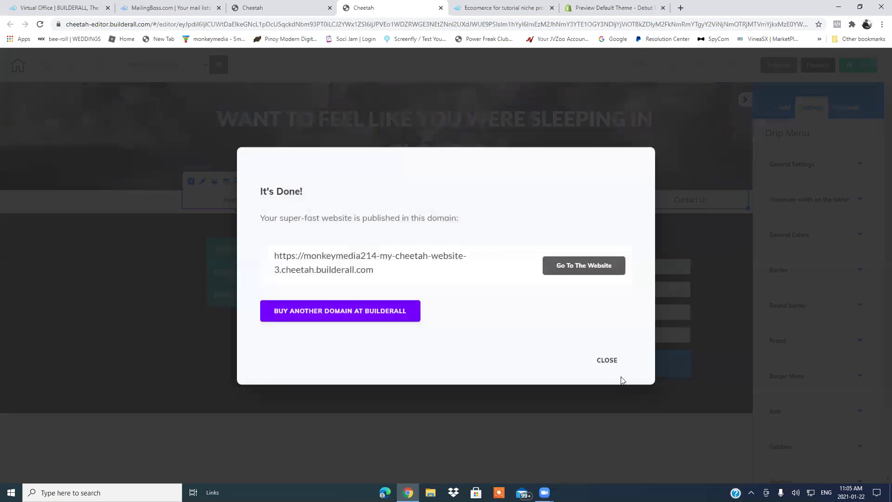
pyautogui.click(606, 361)
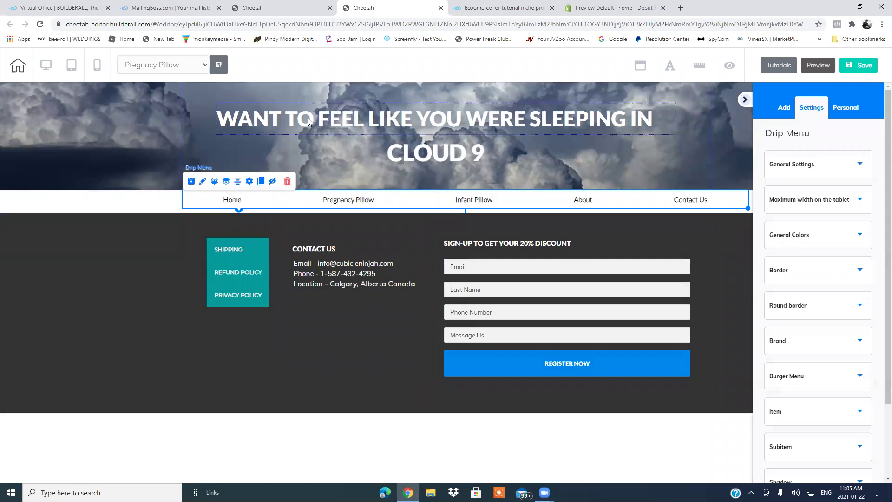
# Step: Open the Stories page's settings from the site's page list and set the page name to "Infant Pillow"
pyautogui.click(282, 10)
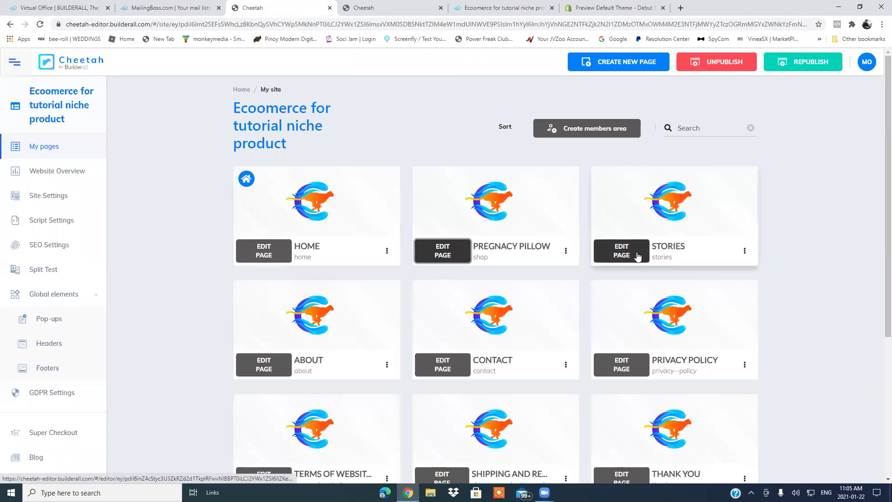
pyautogui.click(744, 253)
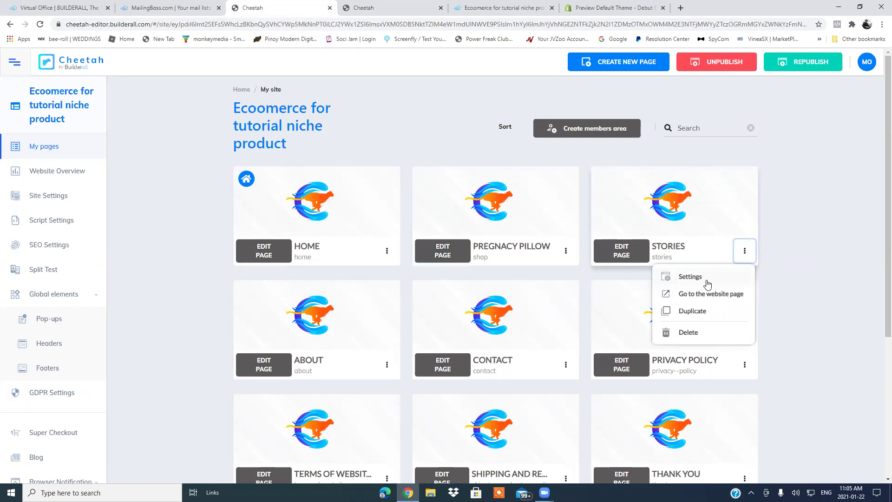
pyautogui.click(707, 280)
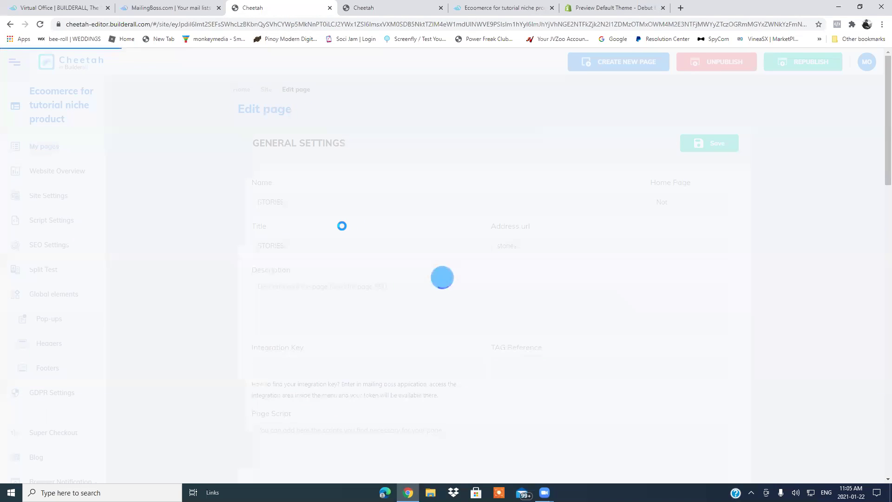
pyautogui.click(325, 205)
pyautogui.press('BackSpace')
pyautogui.press('BackSpace')
pyautogui.press('BackSpace')
pyautogui.press('BackSpace')
pyautogui.press('BackSpace')
pyautogui.press('BackSpace')
pyautogui.press('BackSpace')
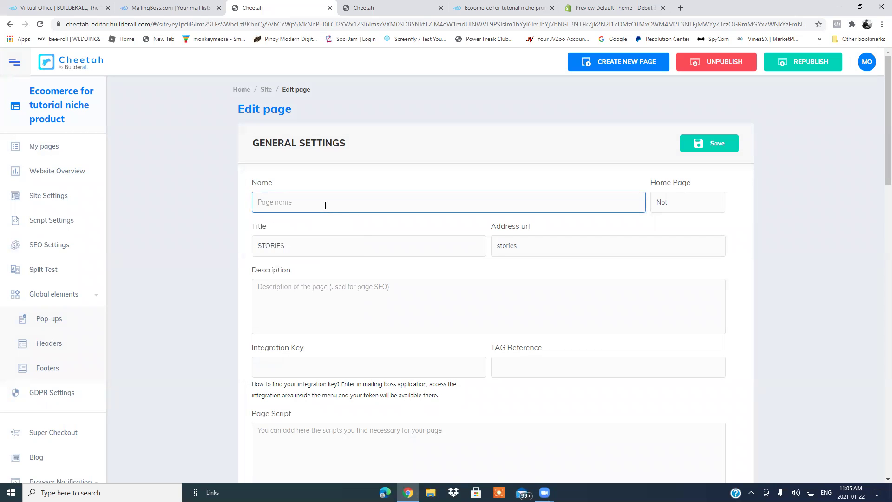
pyautogui.write('Infan')
# Step: Copy the page name "Infant Pillow" into the Title field in place of STORIES, and save the page settings
pyautogui.moveTo(297, 207); pyautogui.dragTo(245, 210)
pyautogui.rightClick(280, 202)
pyautogui.click(300, 238)
pyautogui.click(296, 250)
pyautogui.press('BackSpace')
pyautogui.press('BackSpace')
pyautogui.press('BackSpace')
pyautogui.press('BackSpace')
pyautogui.press('BackSpace')
pyautogui.click(287, 244)
pyautogui.rightClick(287, 245)
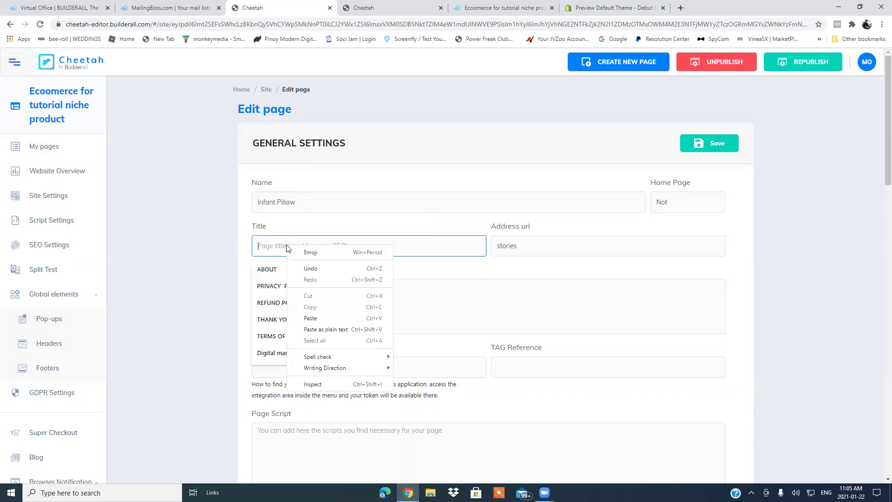
pyautogui.click(310, 316)
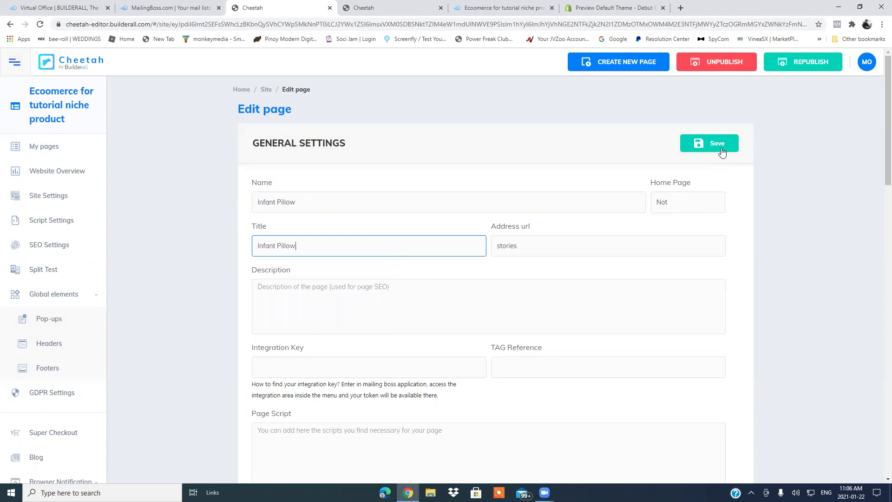
pyautogui.click(721, 149)
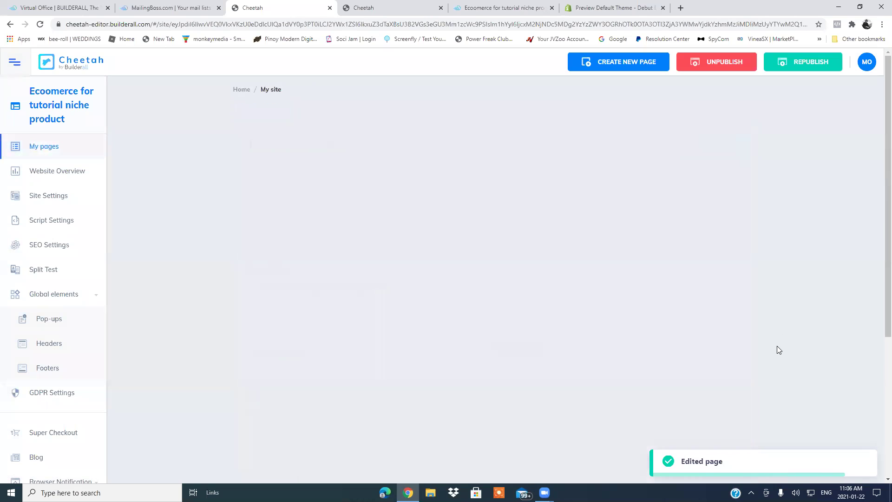
# Step: Republish the site with the renamed Infant Pillow page
pyautogui.click(823, 62)
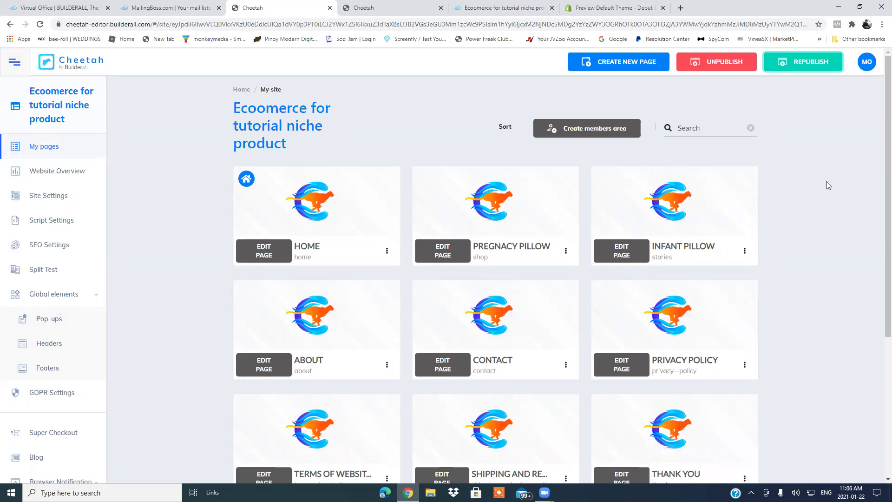
pyautogui.scroll(-5, 787, 318)
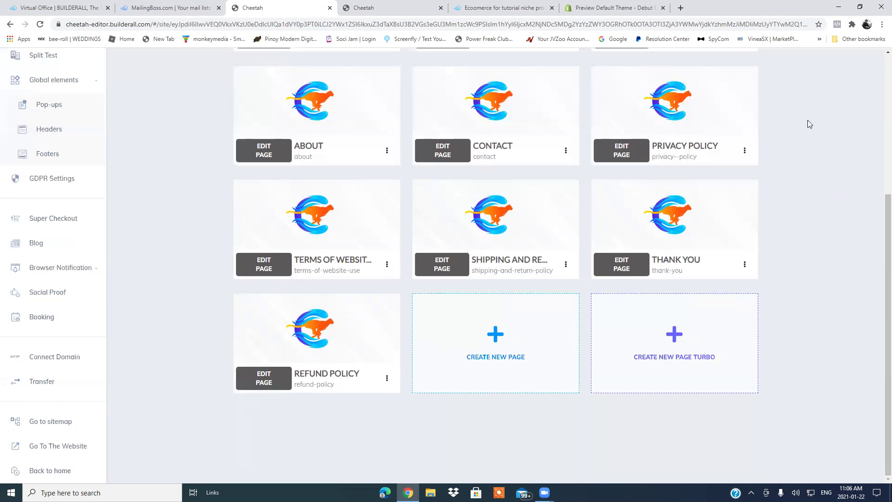
pyautogui.scroll(1, 808, 123)
pyautogui.scroll(4, 880, 257)
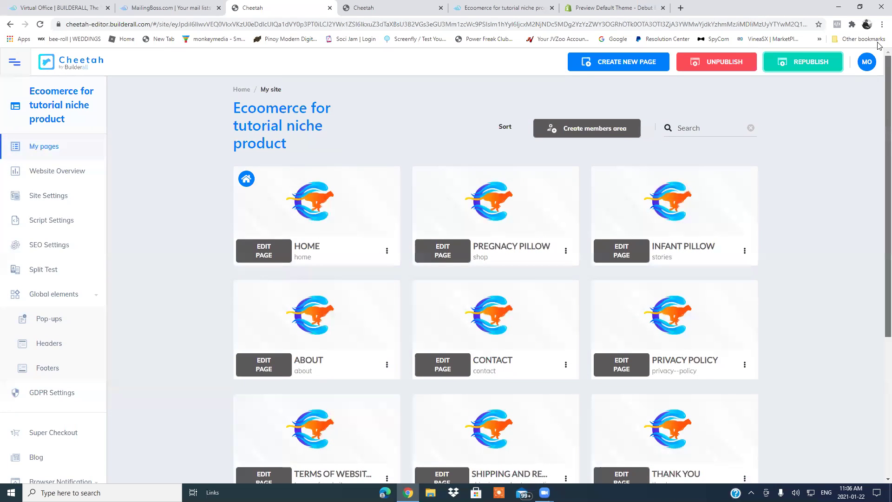
pyautogui.click(800, 61)
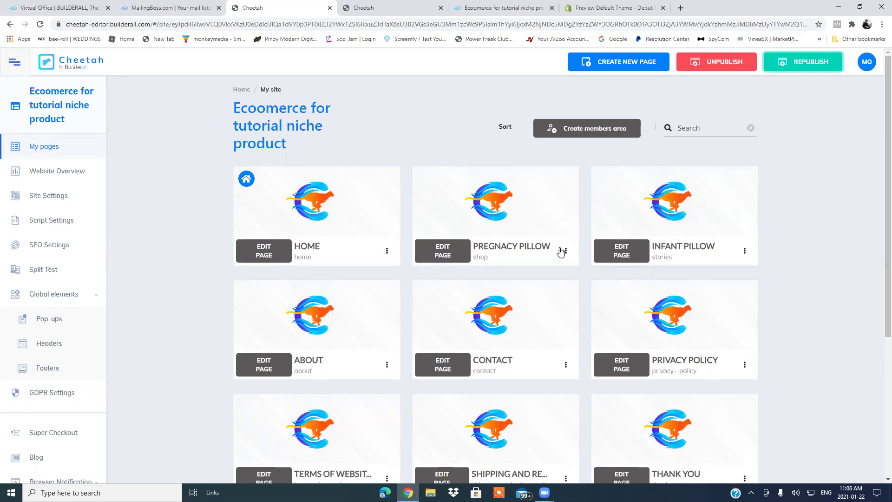
# Step: View the live Home page, reload it to check the navigation menu, and close the live page
pyautogui.click(387, 251)
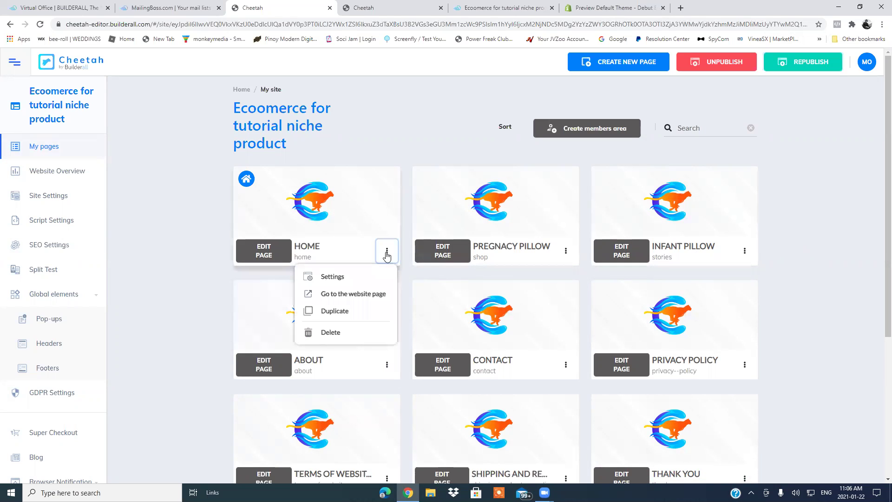
pyautogui.click(350, 294)
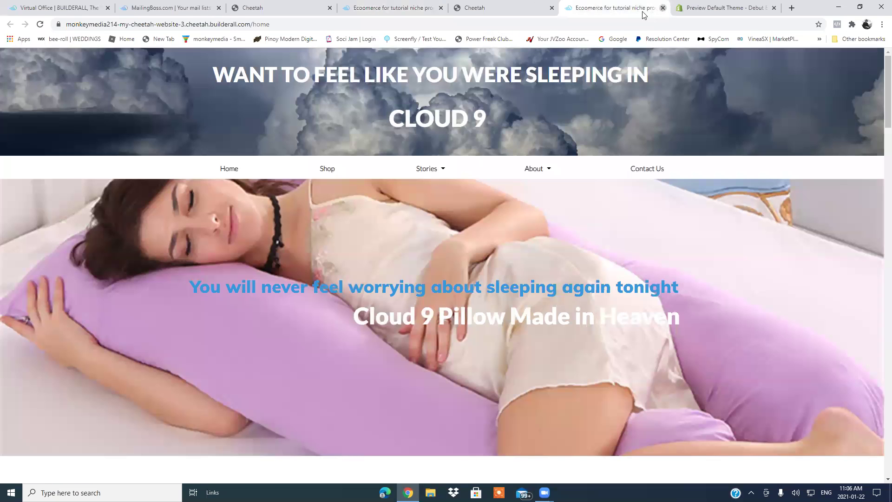
pyautogui.click(663, 8)
pyautogui.click(420, 9)
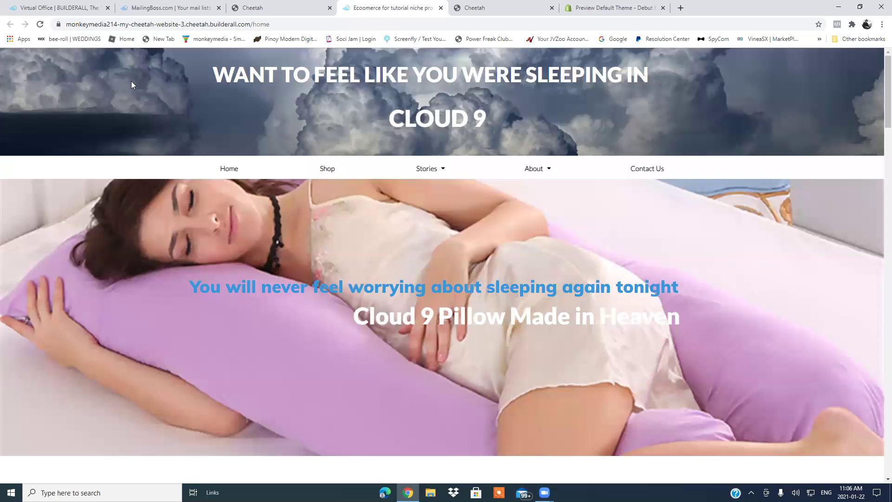
pyautogui.click(39, 25)
pyautogui.click(441, 8)
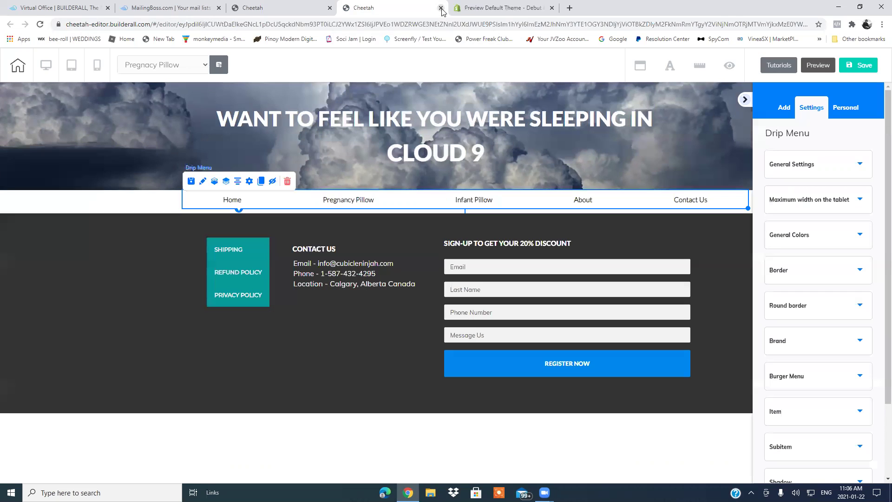
# Step: Open the live Home page again from the page list and reload it to check the Stories menu item
pyautogui.click(263, 4)
pyautogui.click(386, 251)
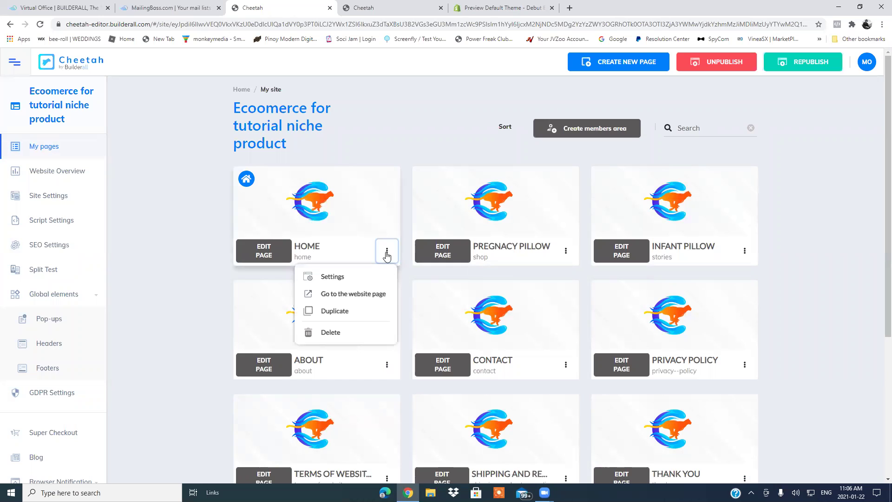
pyautogui.click(363, 295)
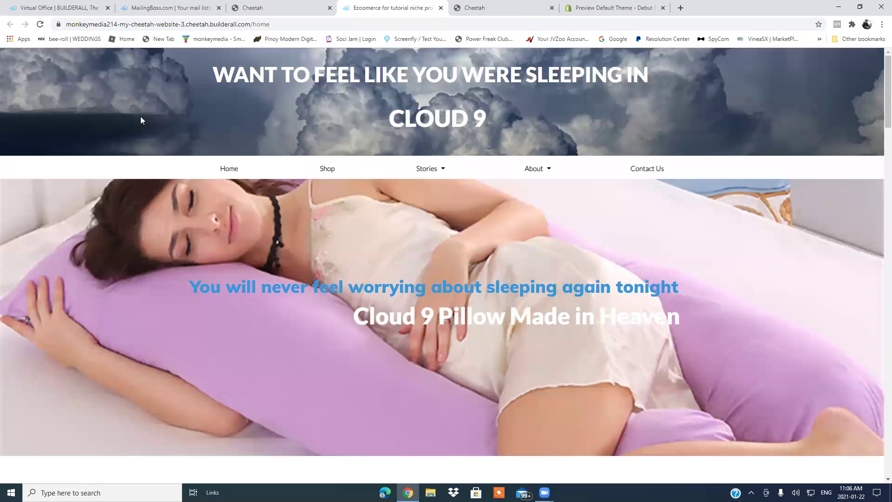
pyautogui.click(43, 26)
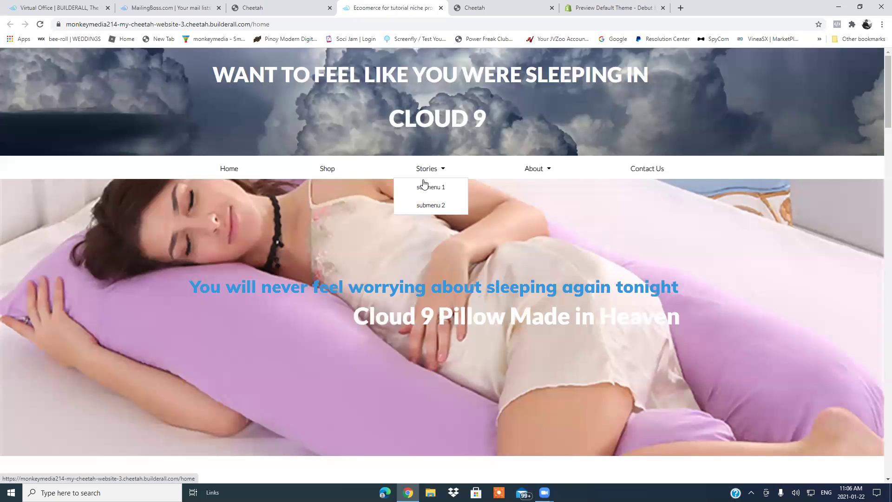
# Step: Return to the Pregnancy Pillow page in the editor, save it, and publish the site again
pyautogui.click(500, 7)
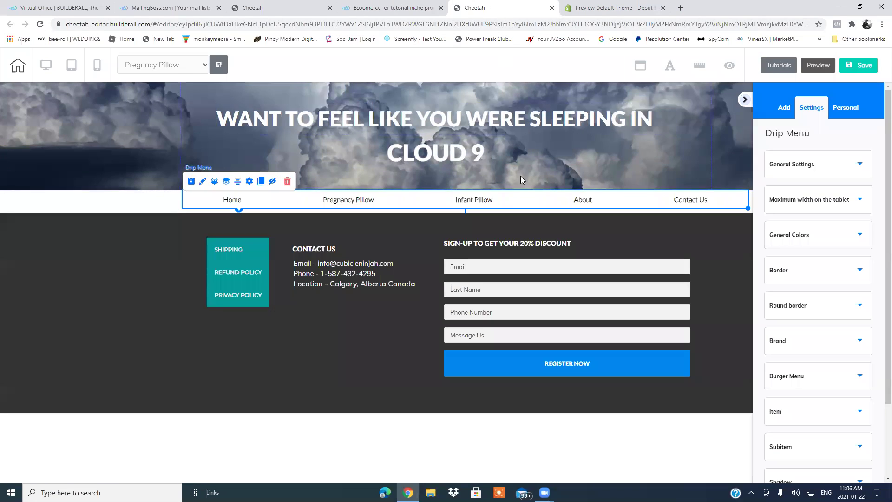
pyautogui.click(865, 67)
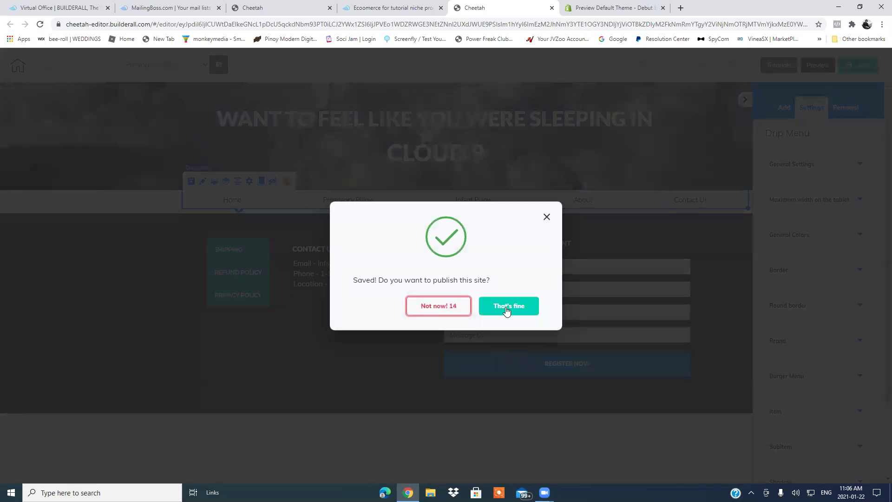
pyautogui.click(506, 310)
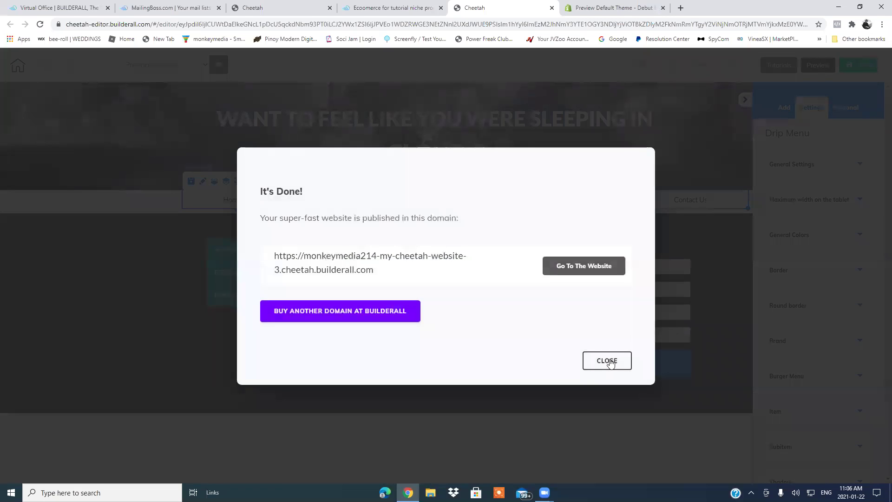
pyautogui.click(609, 359)
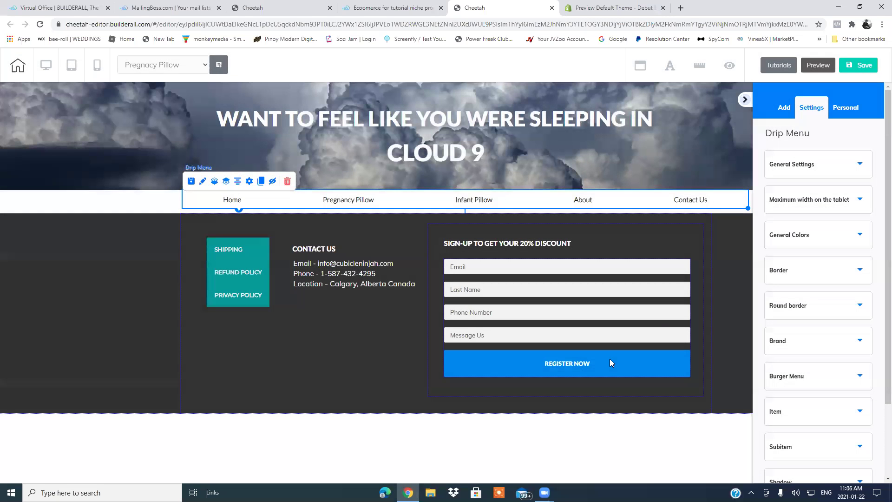
# Step: Close the old live page, reopen the Home page's live version, and refresh it to check the published menu's labels and submenus
pyautogui.click(260, 9)
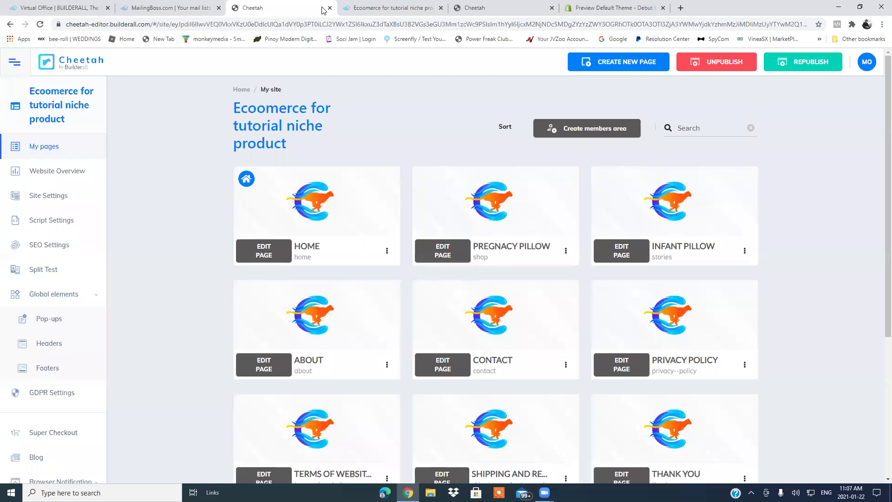
pyautogui.click(378, 9)
pyautogui.click(441, 8)
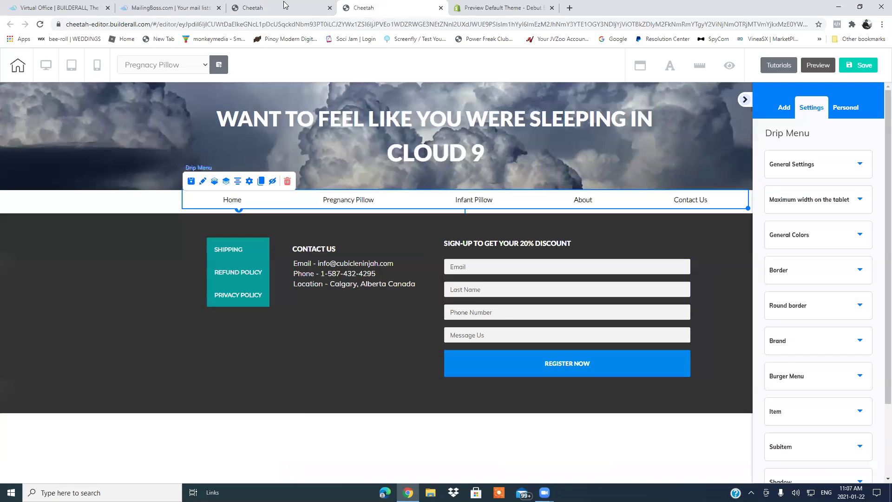
pyautogui.click(285, 7)
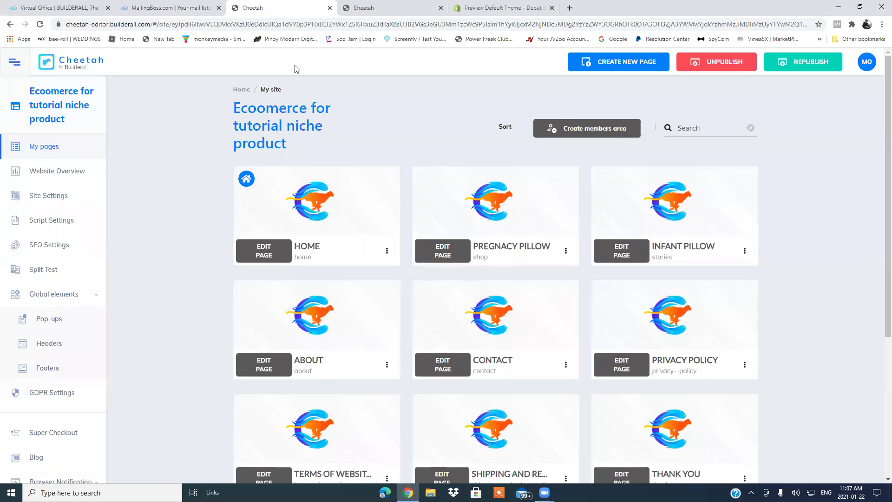
pyautogui.click(386, 255)
pyautogui.click(350, 296)
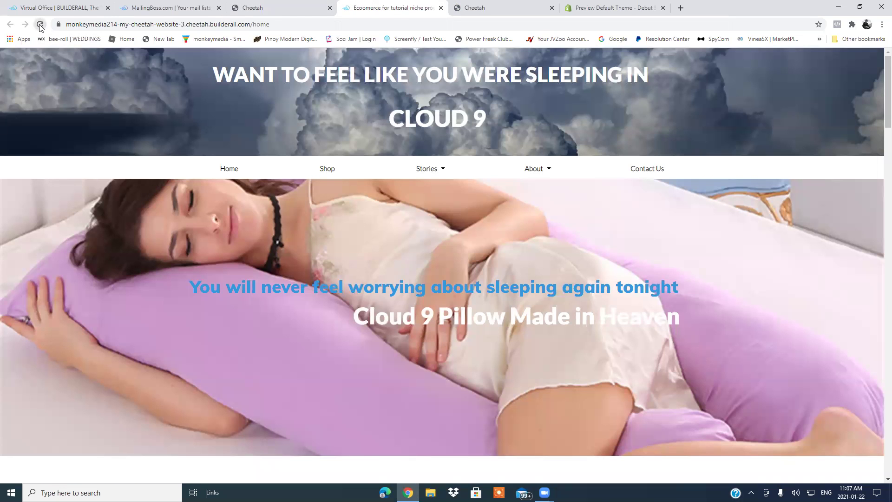
pyautogui.click(40, 25)
pyautogui.click(40, 25)
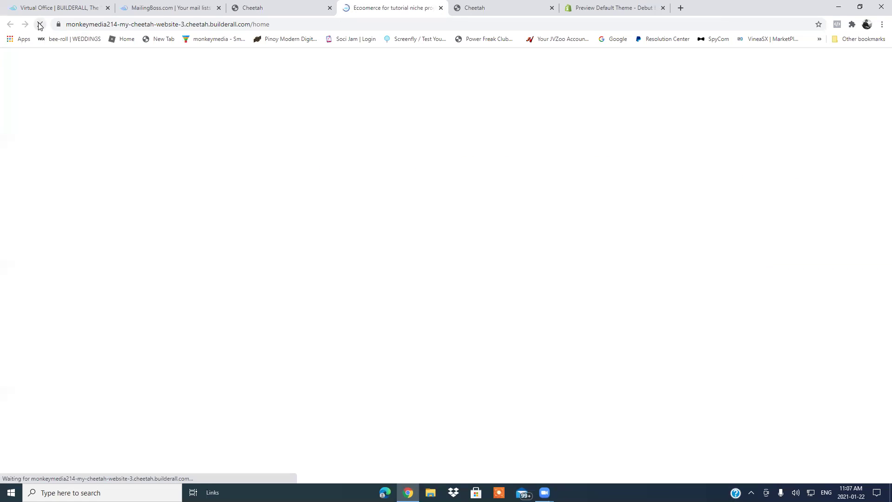
pyautogui.moveTo(457, 173)
pyautogui.click(427, 205)
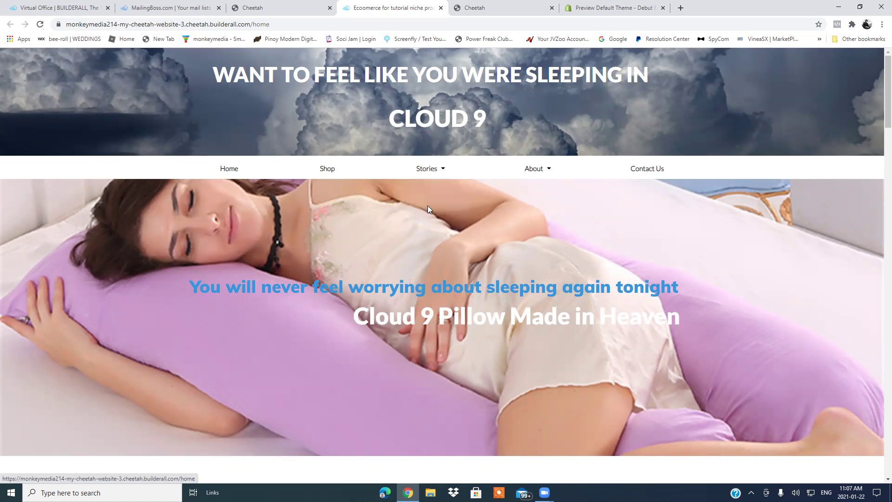
pyautogui.click(485, 13)
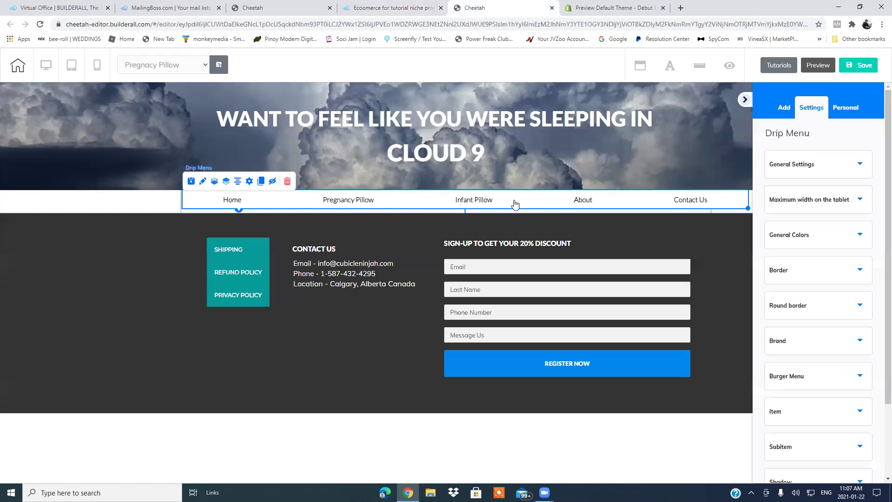
pyautogui.click(596, 7)
pyautogui.click(509, 6)
pyautogui.click(386, 11)
pyautogui.click(288, 4)
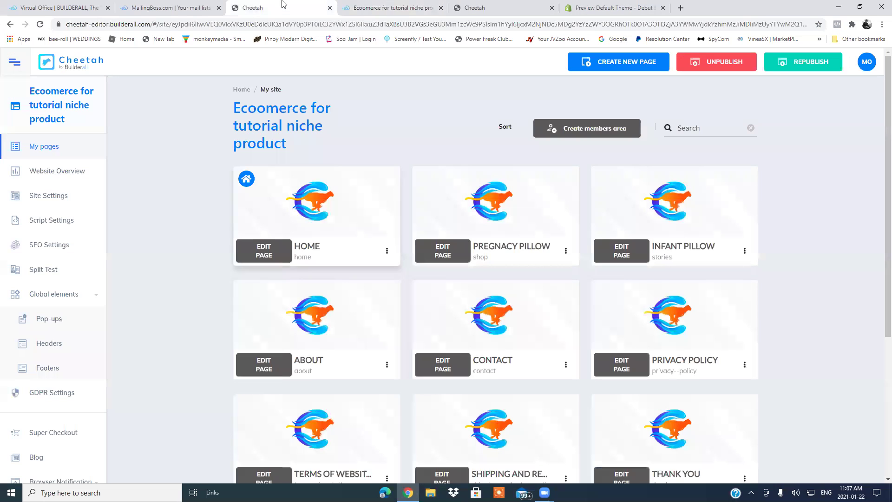
pyautogui.click(170, 13)
pyautogui.click(279, 7)
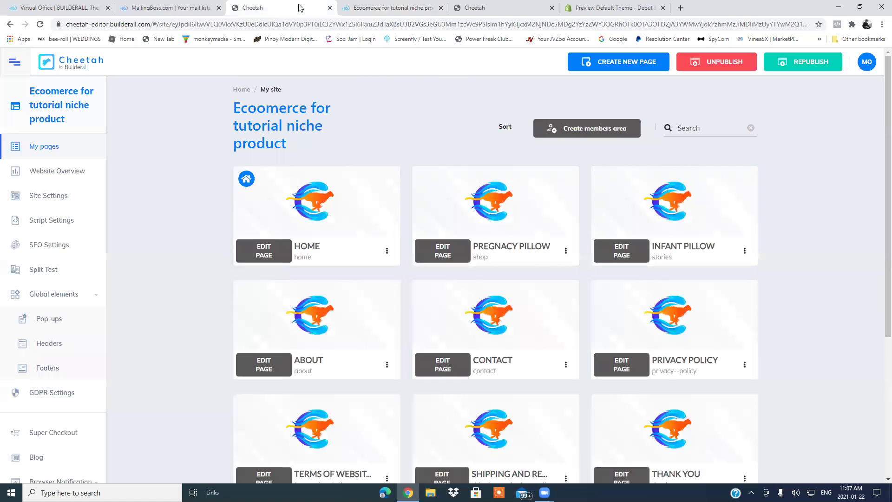
pyautogui.click(391, 10)
# Step: Save the Pregnancy Pillow page with its updated navigation menu once more and publish the site
pyautogui.click(504, 7)
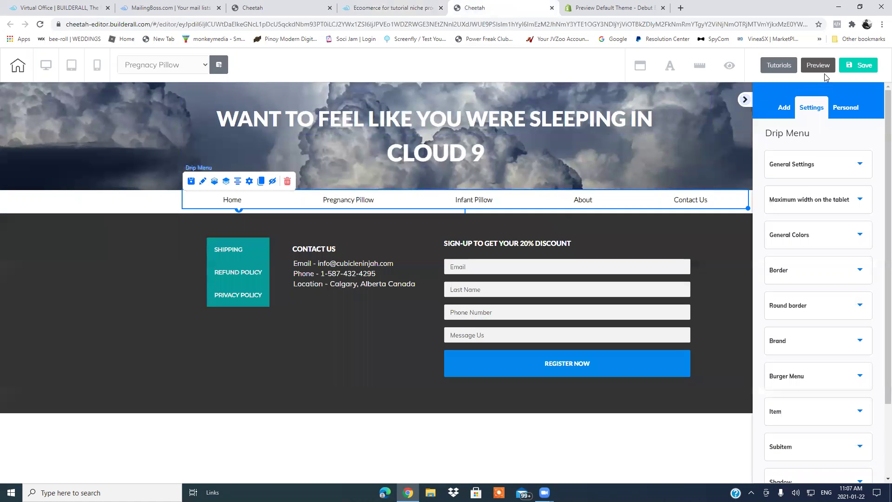
pyautogui.click(865, 66)
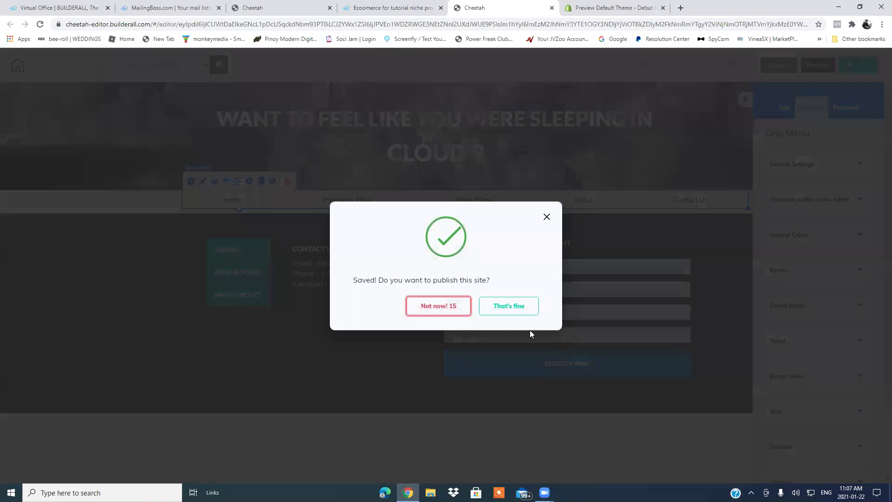
pyautogui.click(504, 308)
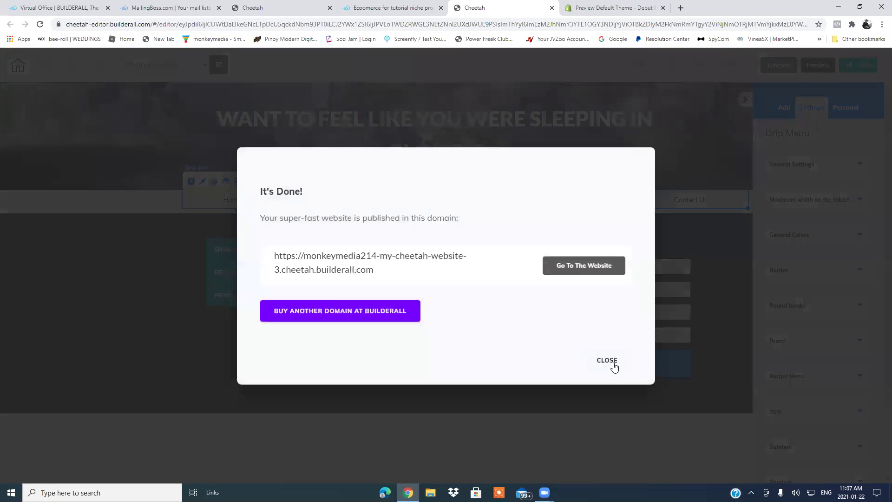
pyautogui.click(612, 365)
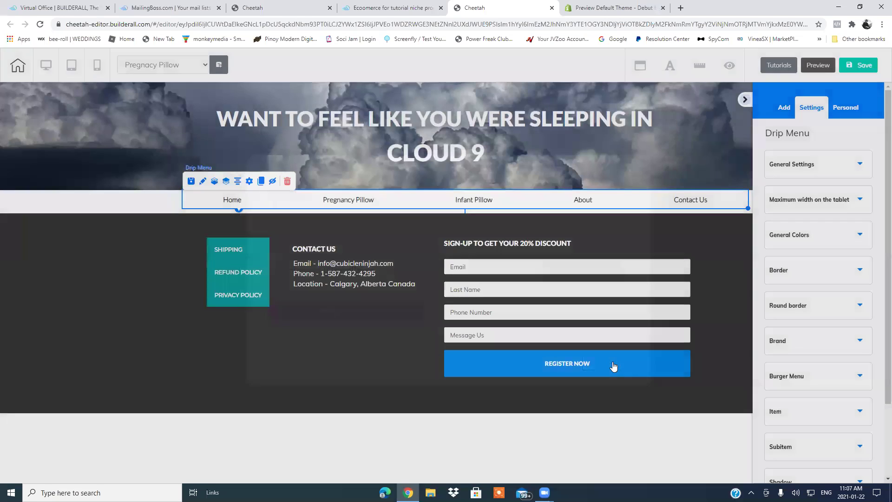
# Step: Reload the Pregnacy Pillow page in the editor, save it again, and publish the site
pyautogui.click(40, 25)
pyautogui.click(490, 77)
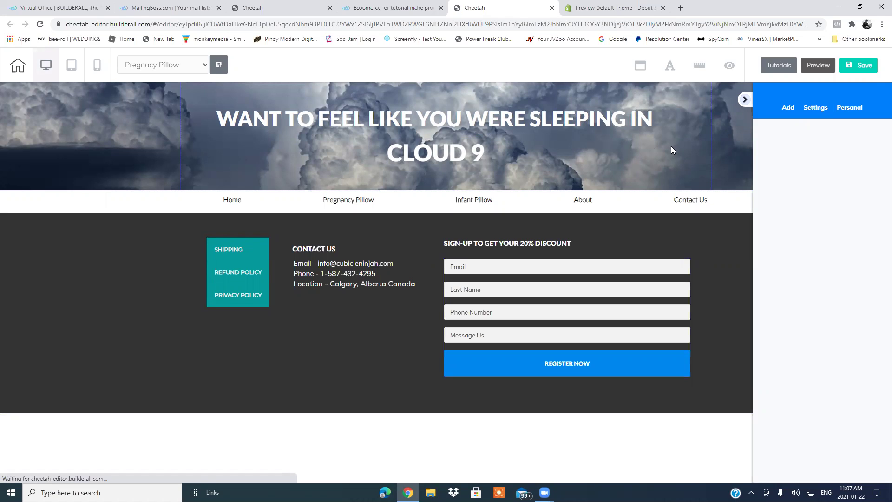
pyautogui.click(864, 66)
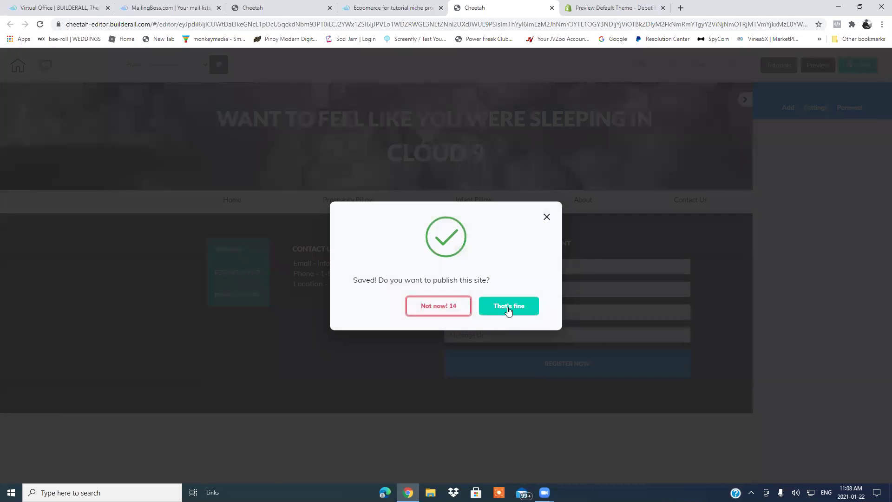
pyautogui.click(509, 307)
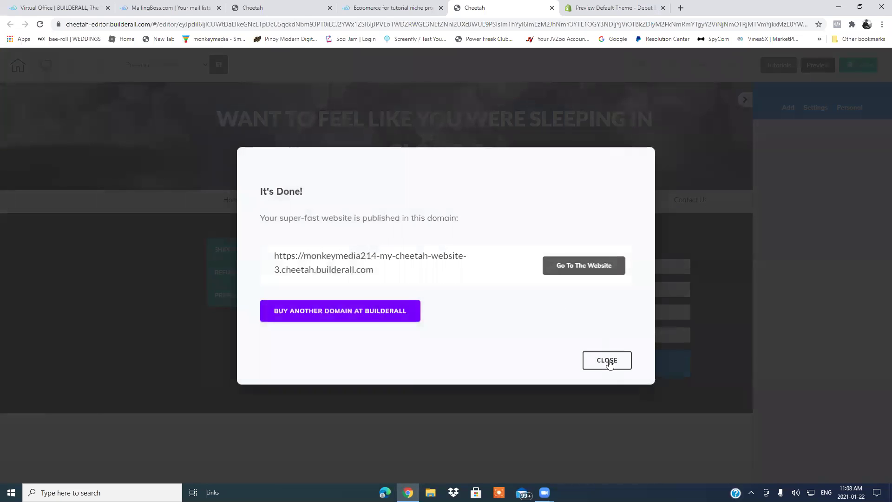
pyautogui.click(608, 361)
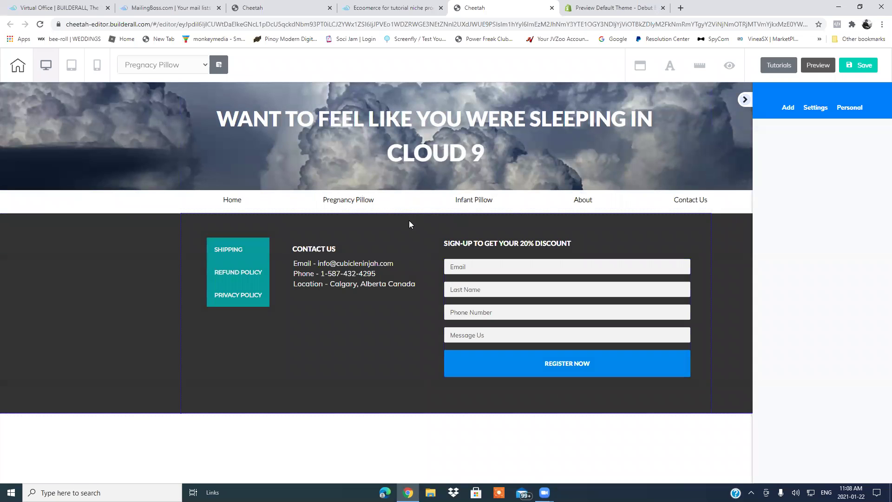
# Step: Open the live Home page from the site's page list and reload it to check the menu labels
pyautogui.click(268, 6)
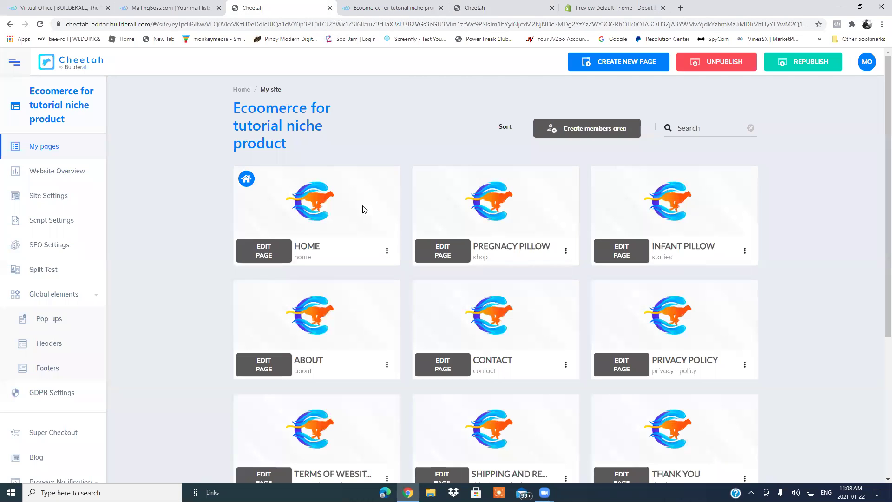
pyautogui.click(387, 250)
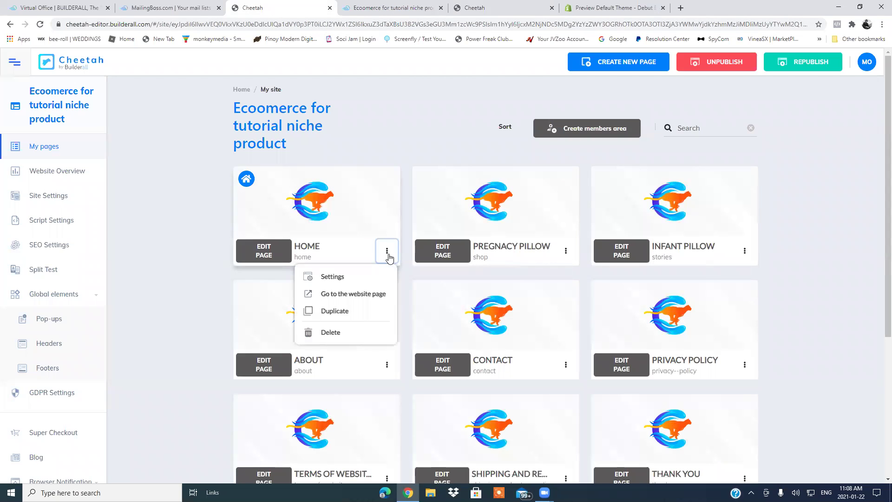
pyautogui.click(353, 293)
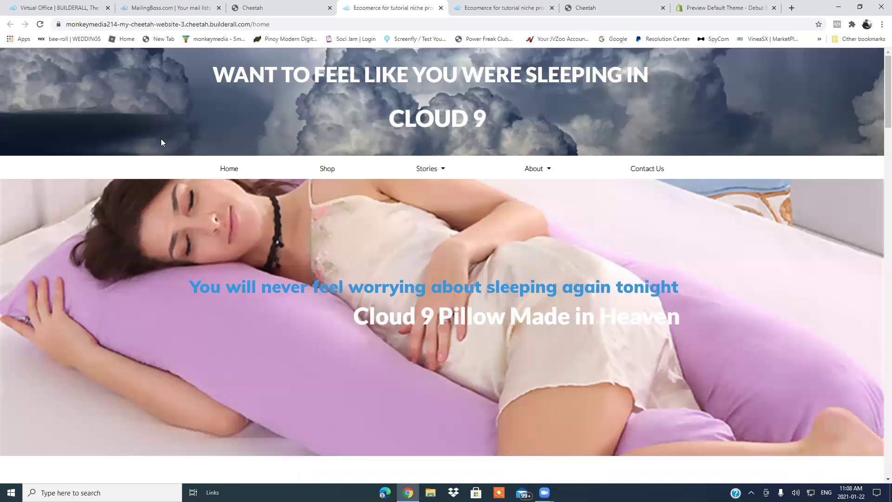
pyautogui.click(39, 25)
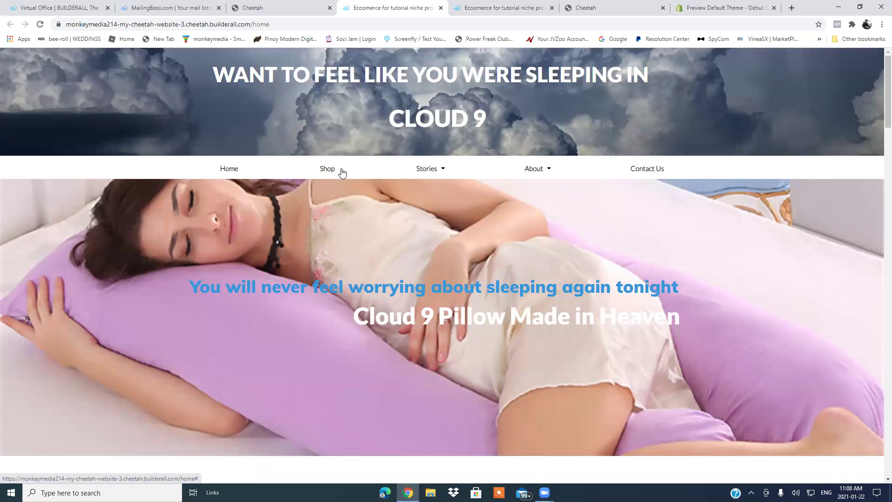
# Step: Open the Home page in the editor and close both live Home pages and the Pregnacy Pillow editor
pyautogui.click(284, 8)
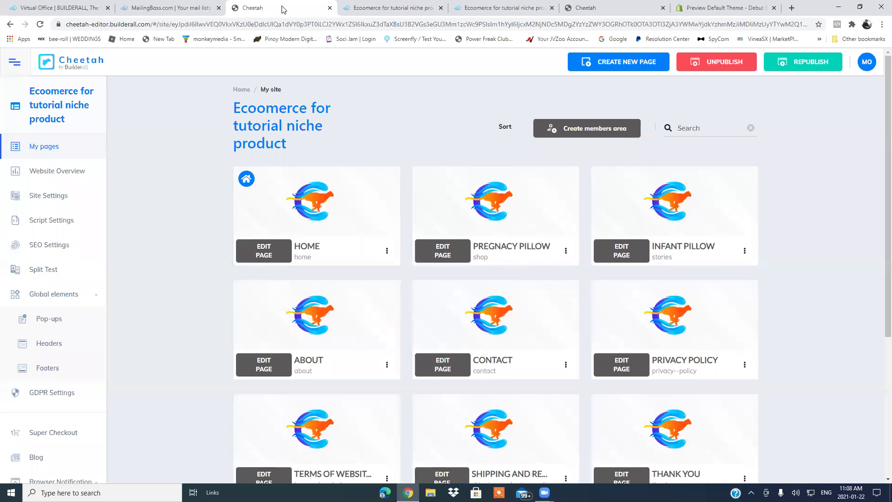
pyautogui.click(263, 254)
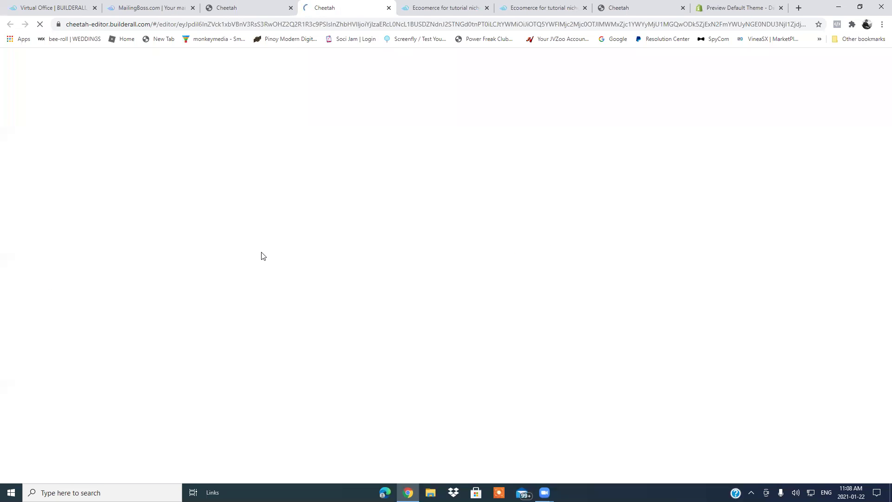
pyautogui.click(525, 10)
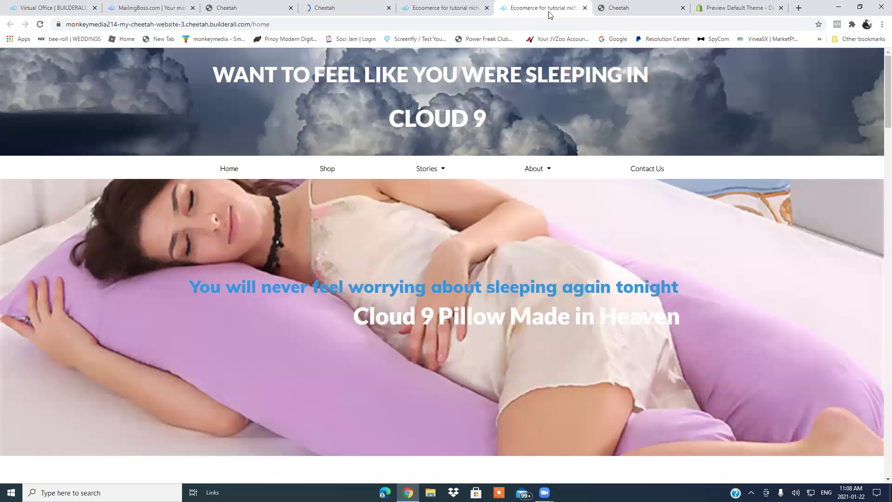
pyautogui.click(585, 8)
pyautogui.click(475, 8)
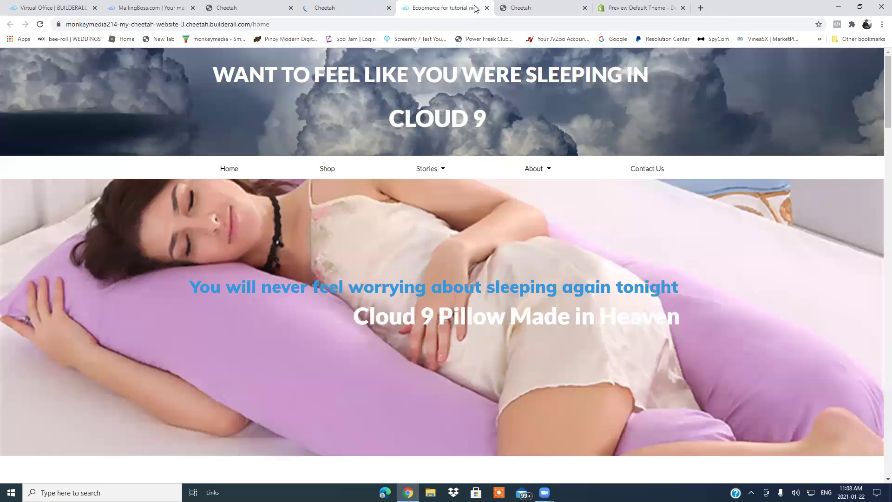
pyautogui.click(486, 8)
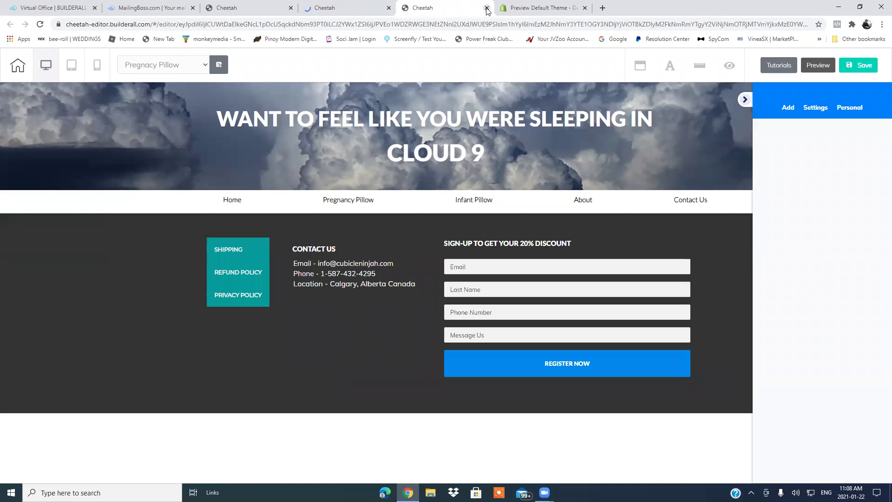
pyautogui.click(486, 8)
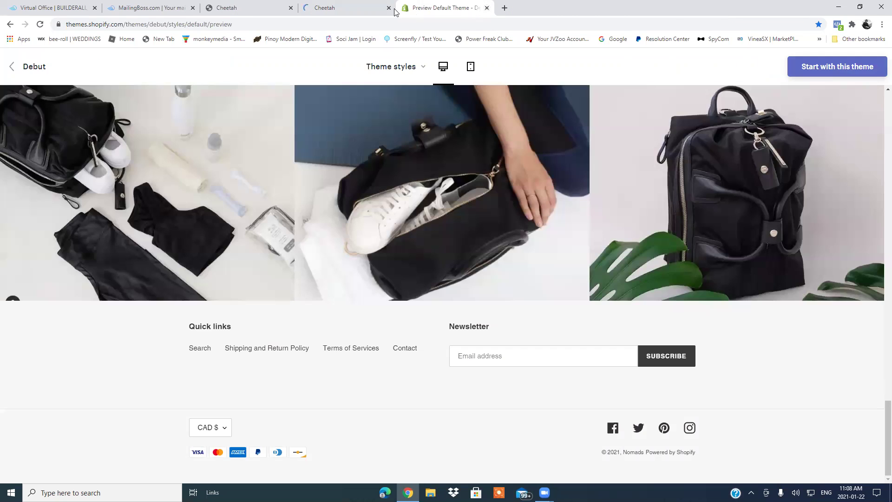
pyautogui.click(330, 8)
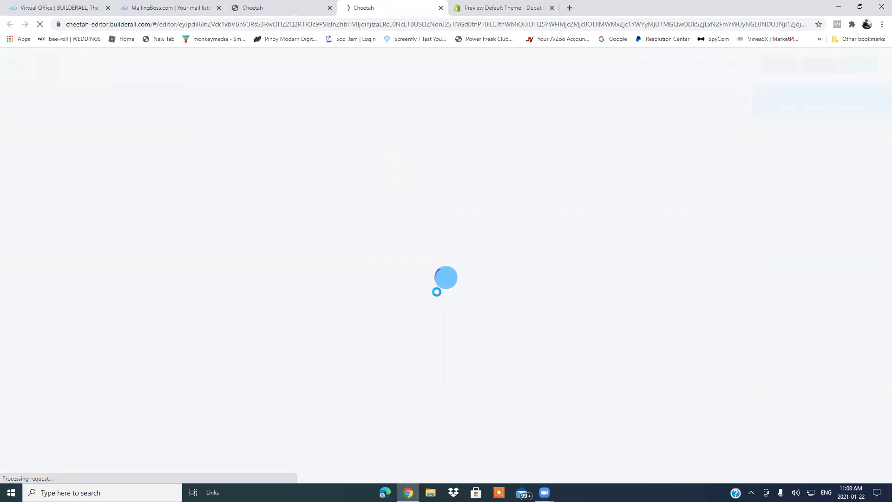
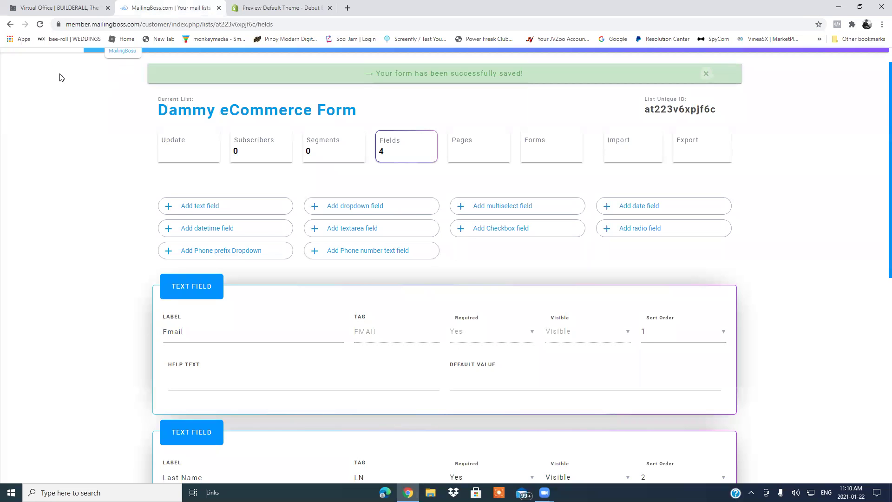
pyautogui.click(220, 9)
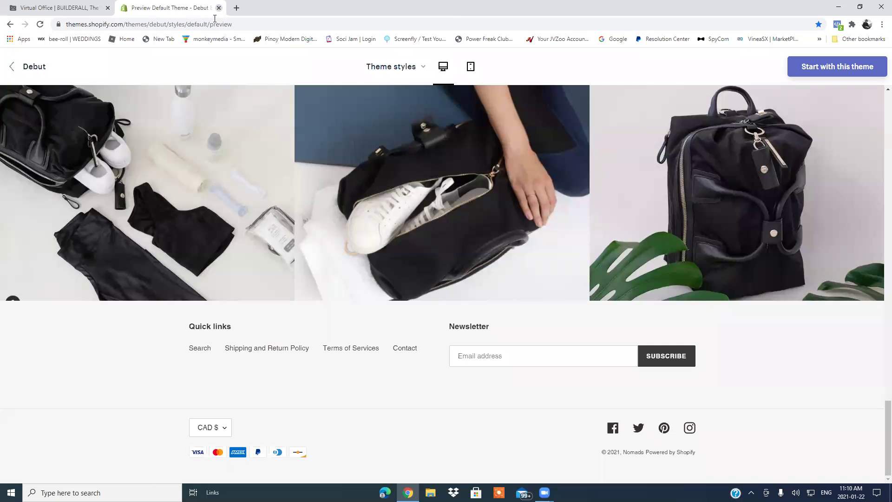
pyautogui.click(74, 11)
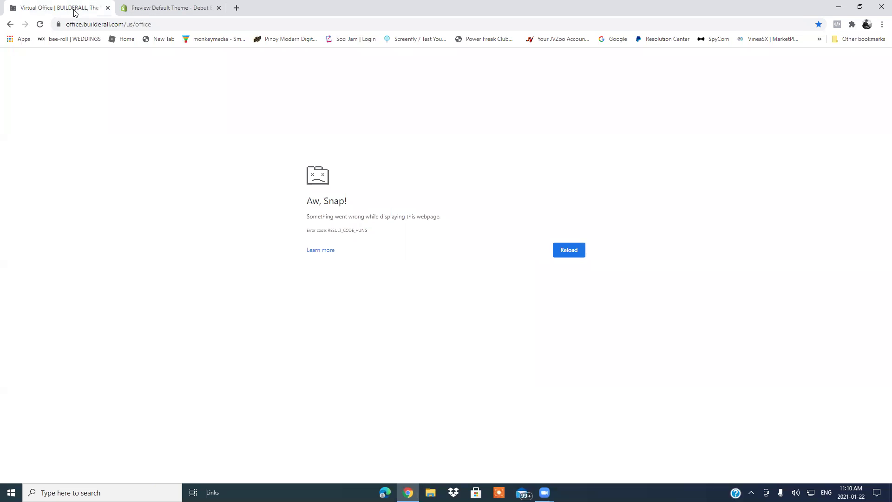
pyautogui.click(107, 8)
pyautogui.click(125, 8)
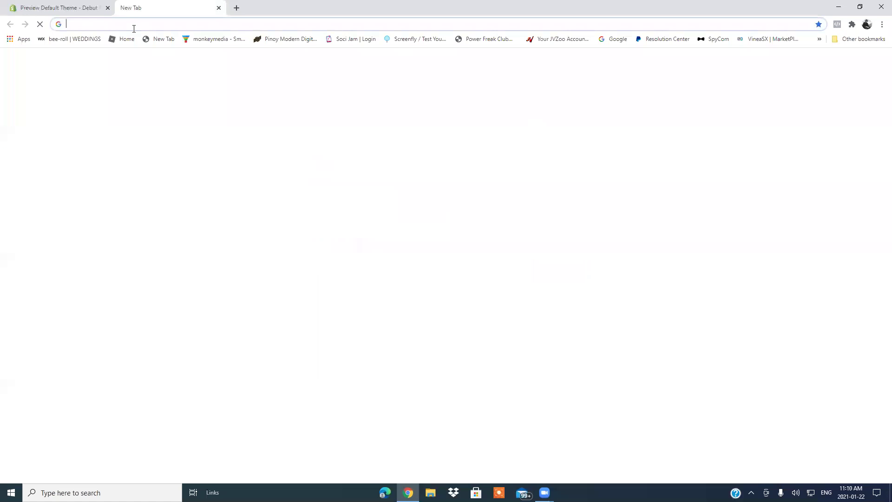
pyautogui.click(133, 25)
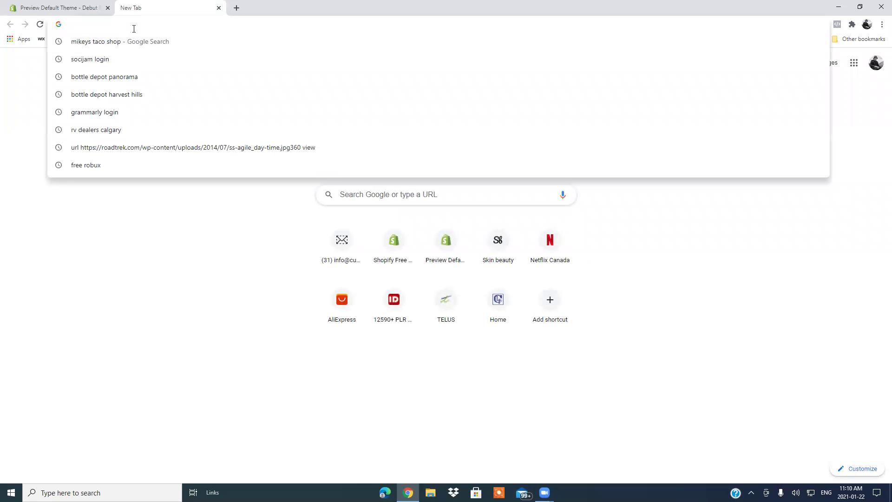
pyautogui.write('www.builderal')
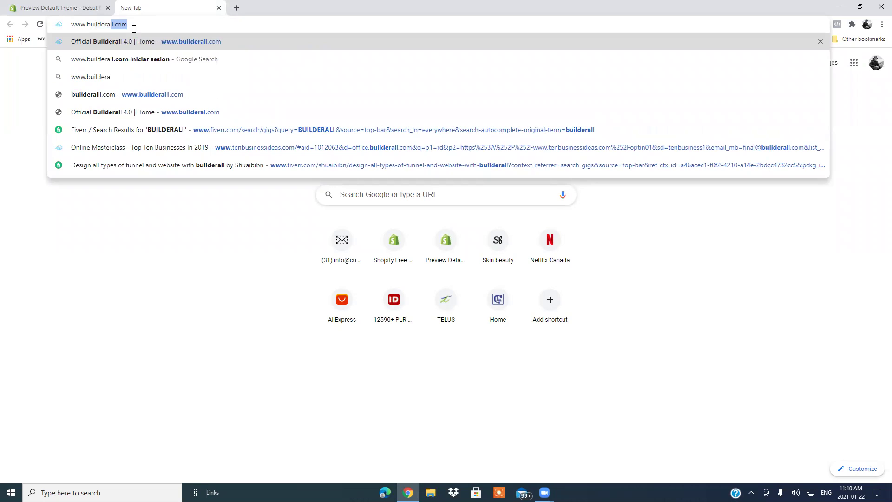
pyautogui.press('Return')
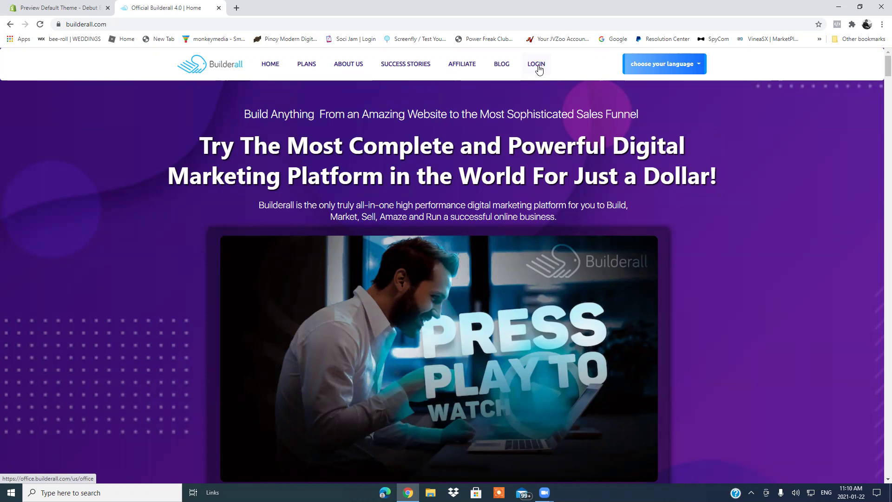
pyautogui.click(537, 66)
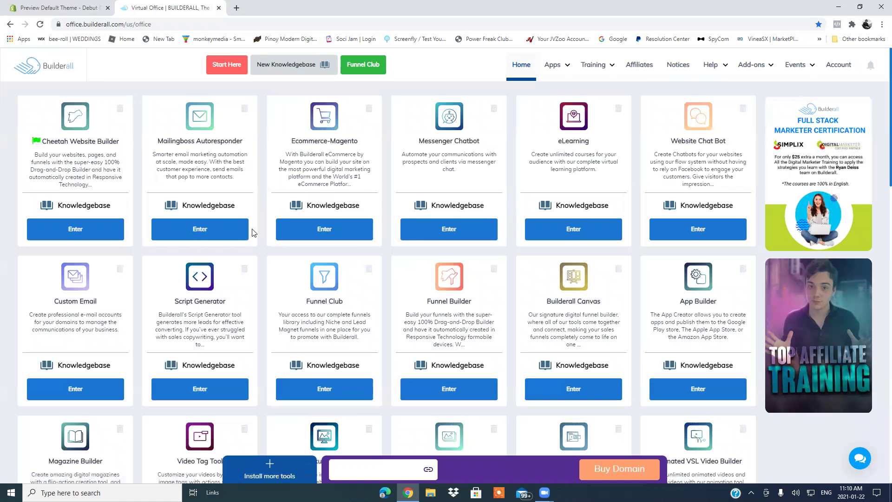
pyautogui.click(96, 239)
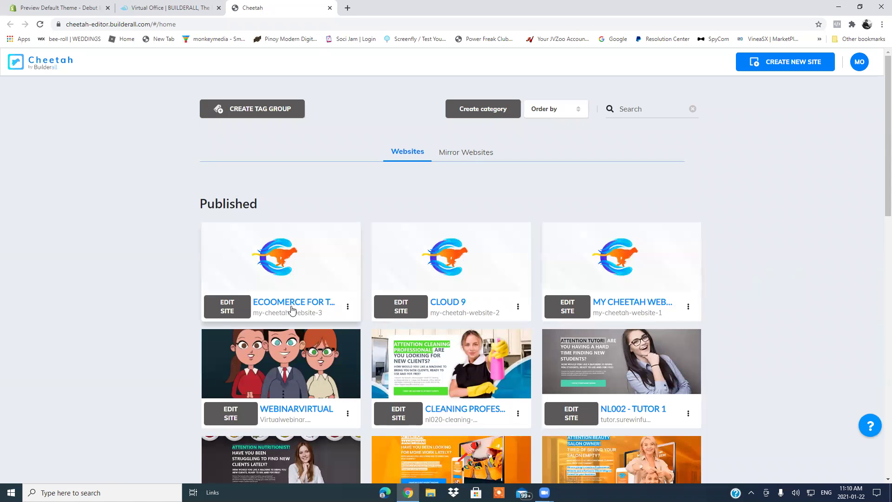
pyautogui.click(238, 306)
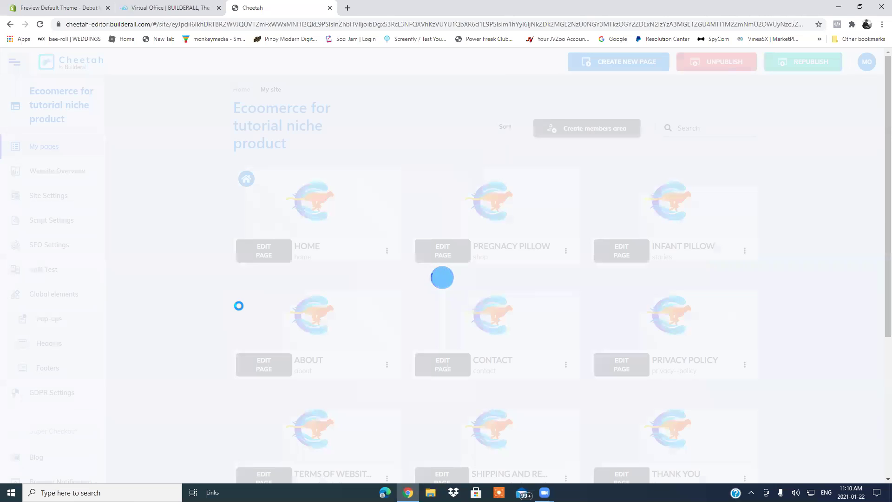
# Step: Open the Home page's live version, refresh it, and check the Stories item's submenu
pyautogui.click(386, 251)
pyautogui.click(349, 296)
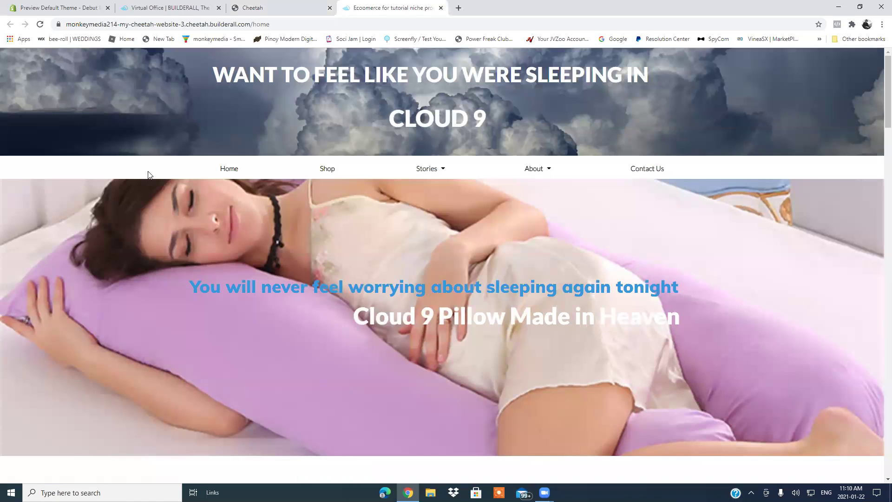
pyautogui.click(40, 24)
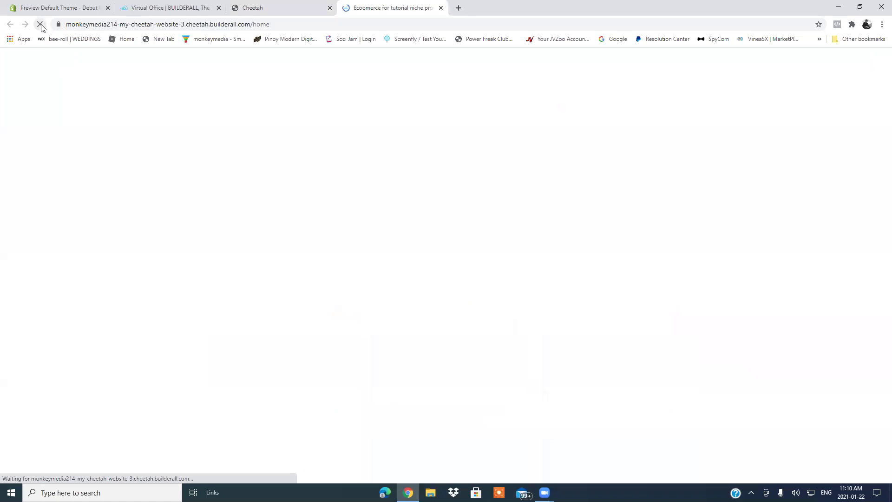
pyautogui.click(422, 168)
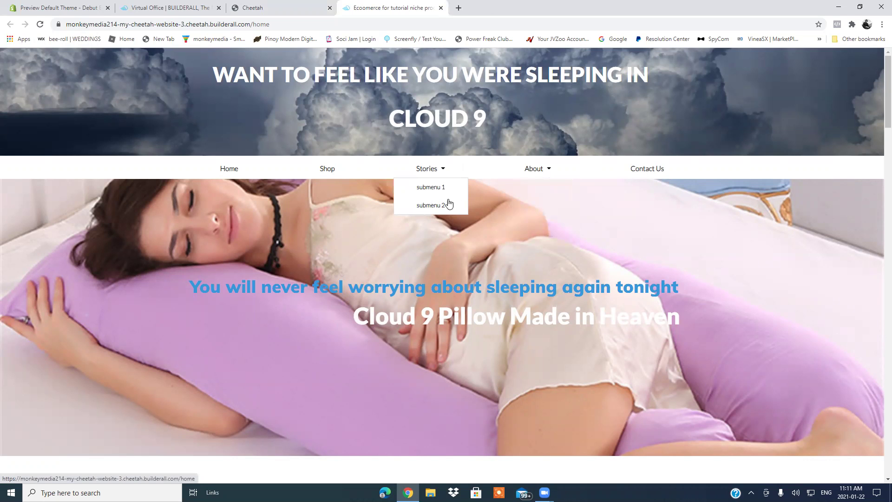
# Step: Open the Home page in the editor to inspect its menu, and republish the site from the page list
pyautogui.click(253, 8)
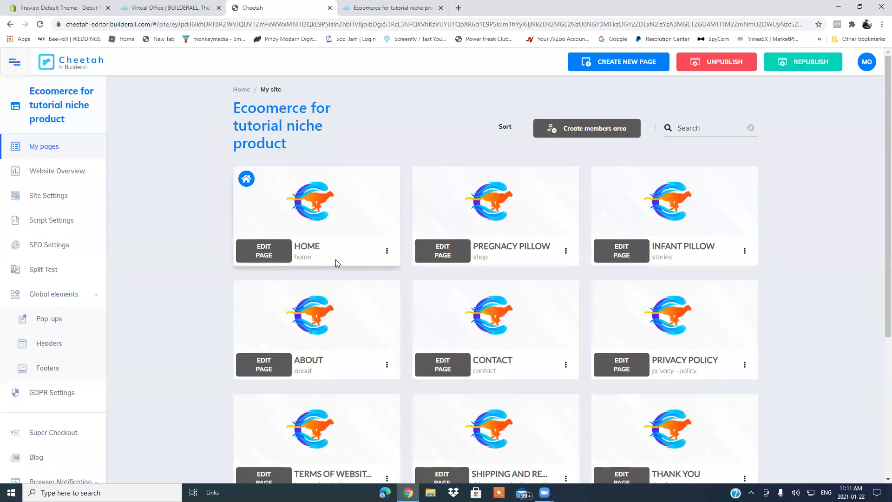
pyautogui.click(264, 255)
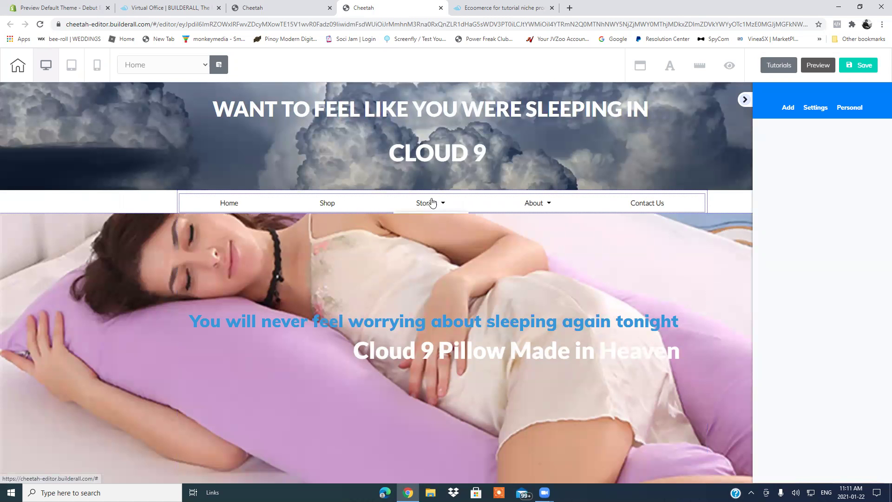
pyautogui.click(285, 8)
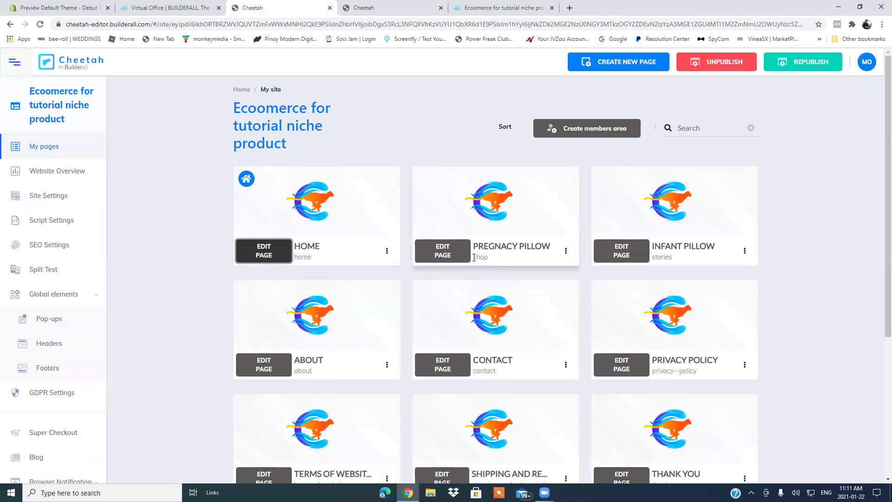
pyautogui.click(814, 67)
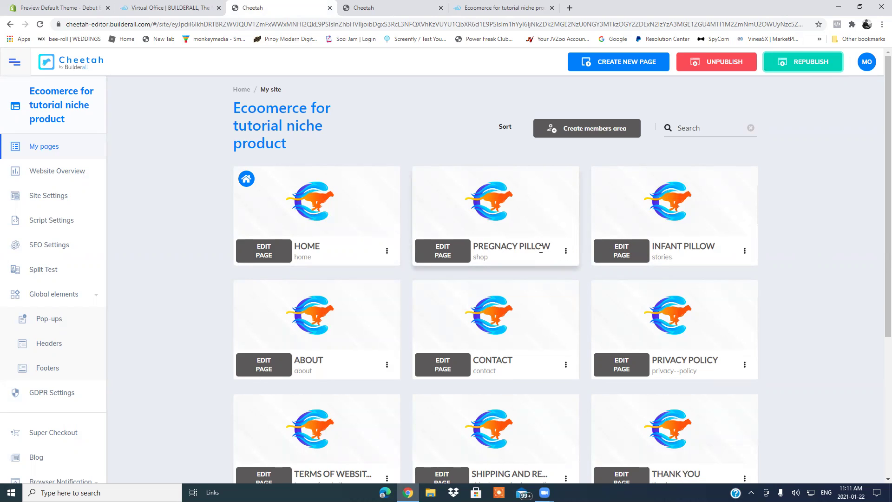
# Step: Try to change the Pregnacy Pillow page's address url from its settings to Pregnacy Pillow, and return to the page list
pyautogui.click(566, 251)
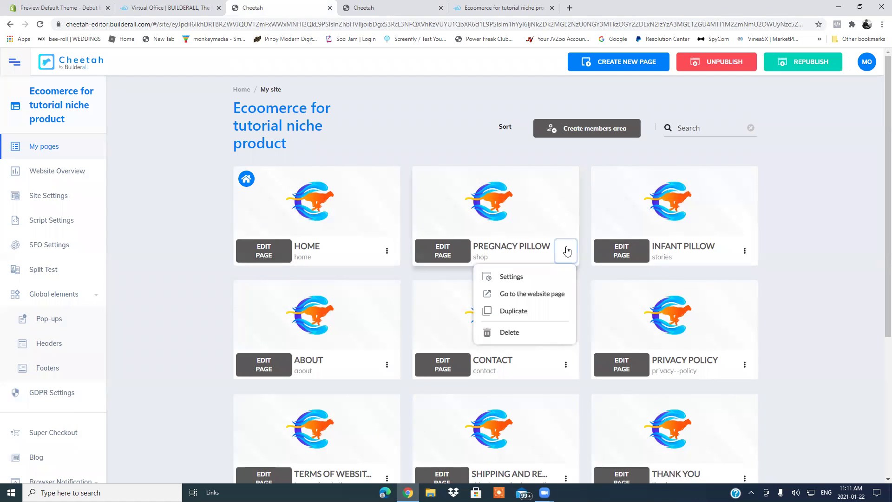
pyautogui.click(516, 275)
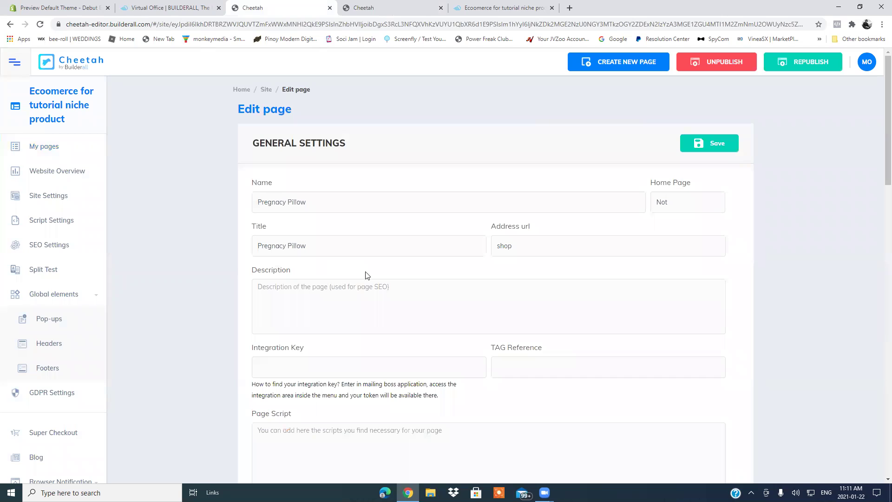
pyautogui.click(526, 251)
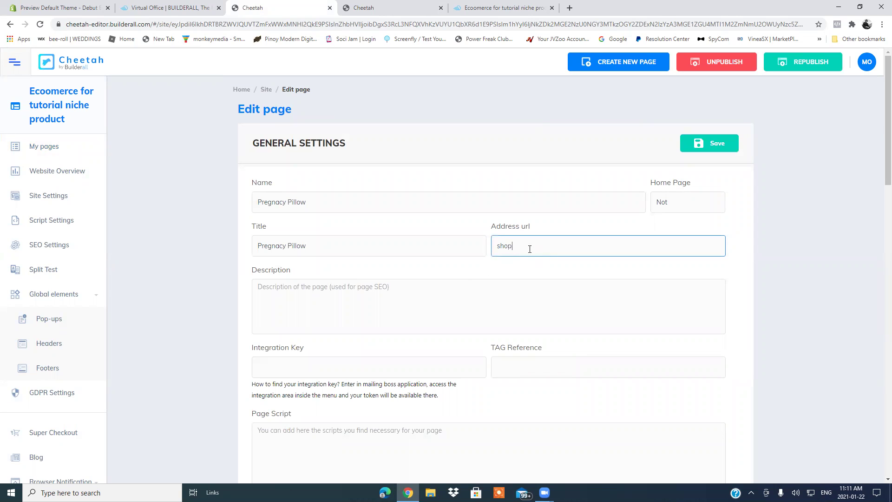
pyautogui.moveTo(331, 247); pyautogui.dragTo(276, 246)
pyautogui.rightClick(275, 246)
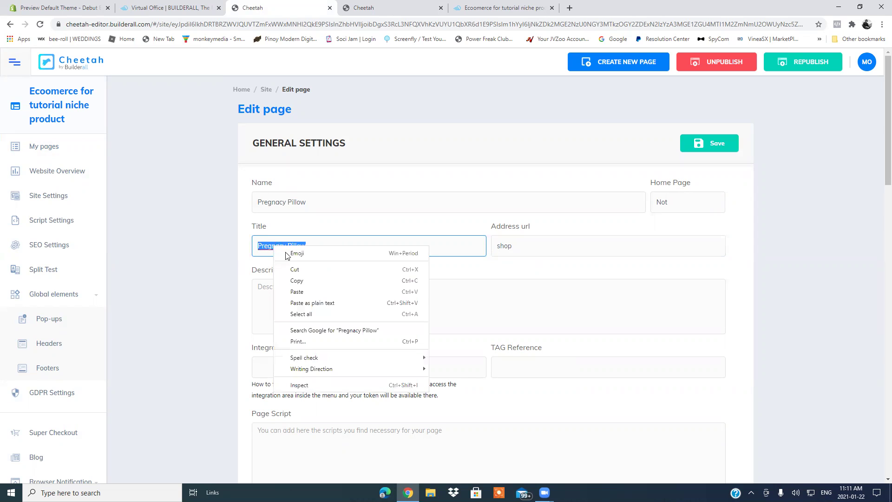
pyautogui.click(302, 281)
pyautogui.click(520, 243)
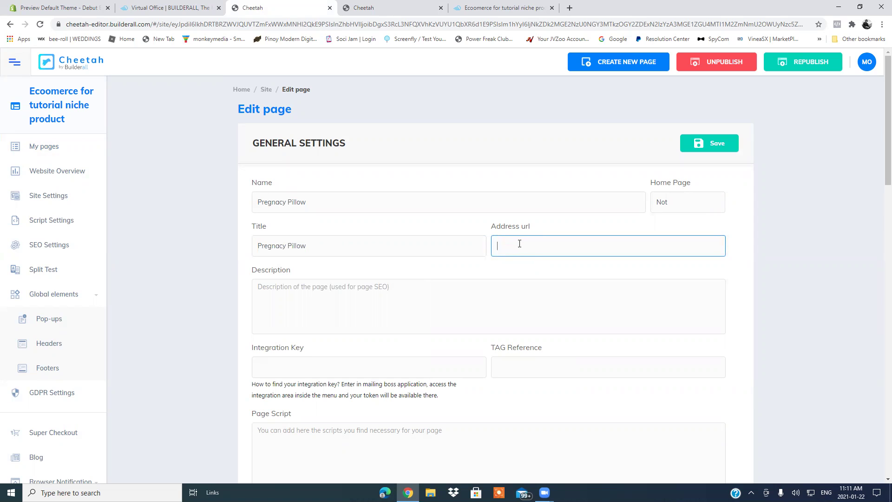
pyautogui.rightClick(521, 244)
pyautogui.click(548, 318)
pyautogui.click(718, 143)
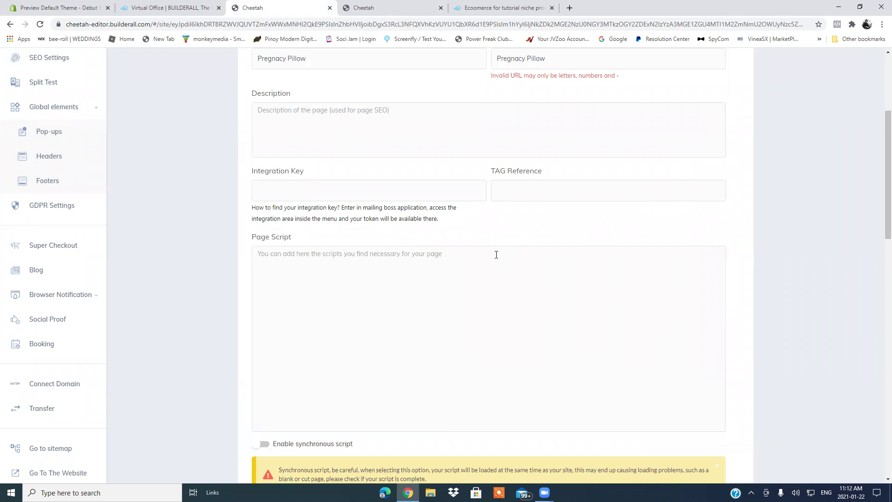
pyautogui.scroll(4, 490, 256)
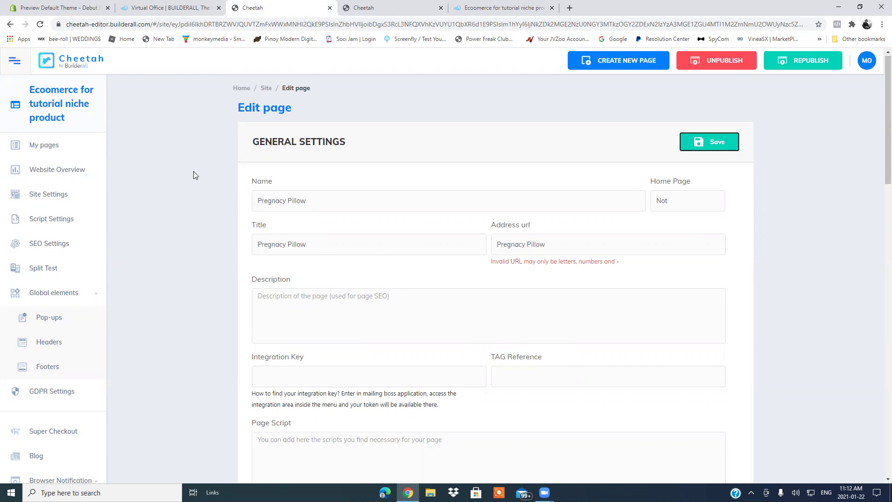
pyautogui.click(9, 24)
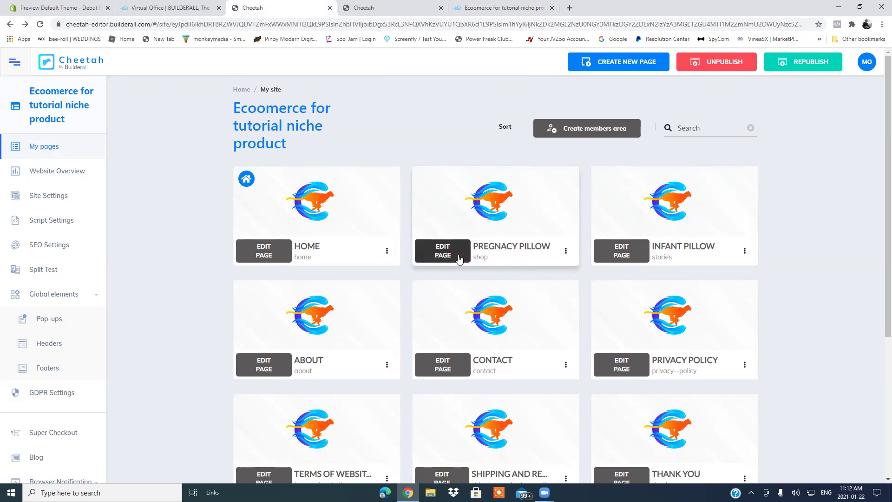
# Step: Start a new page in the site and name it PREGNANCY PILLOW
pyautogui.scroll(-2, 498, 260)
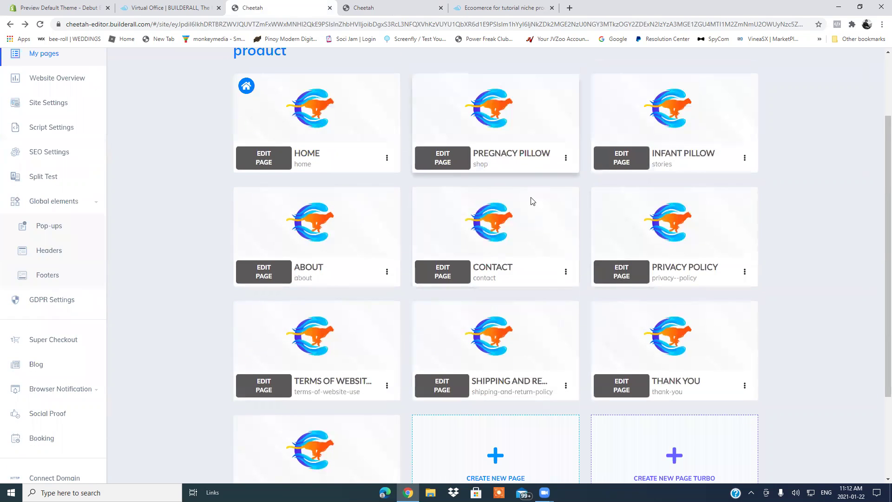
pyautogui.scroll(-3, 530, 209)
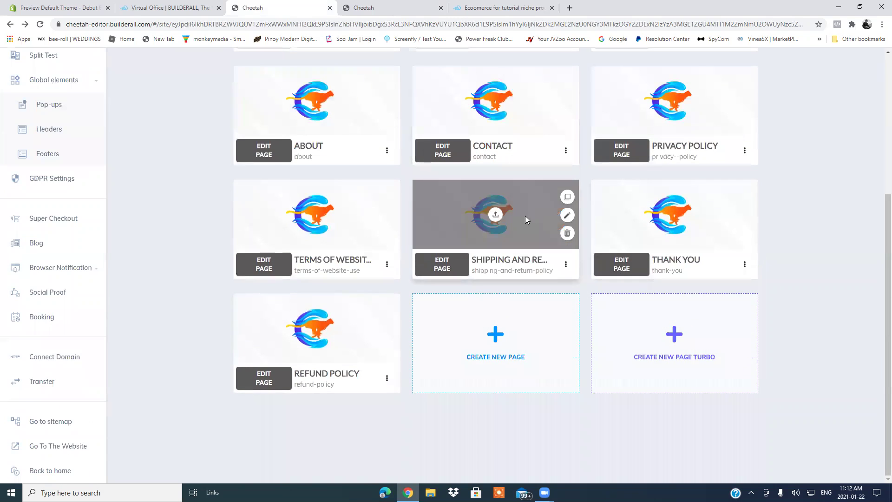
pyautogui.click(495, 339)
pyautogui.click(330, 207)
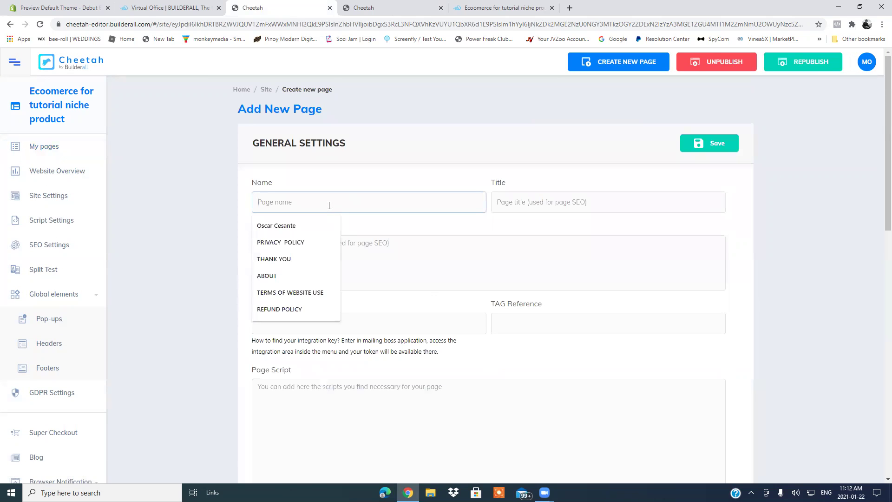
pyautogui.write('Pre')
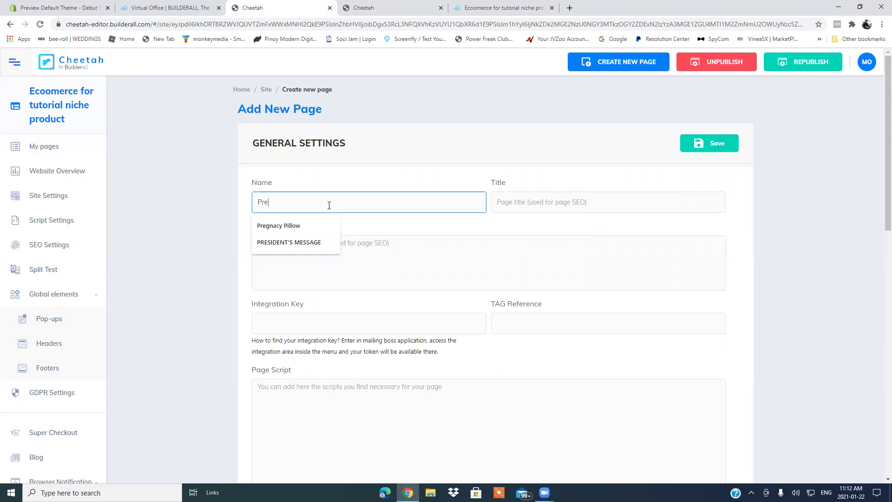
pyautogui.write('gnancy')
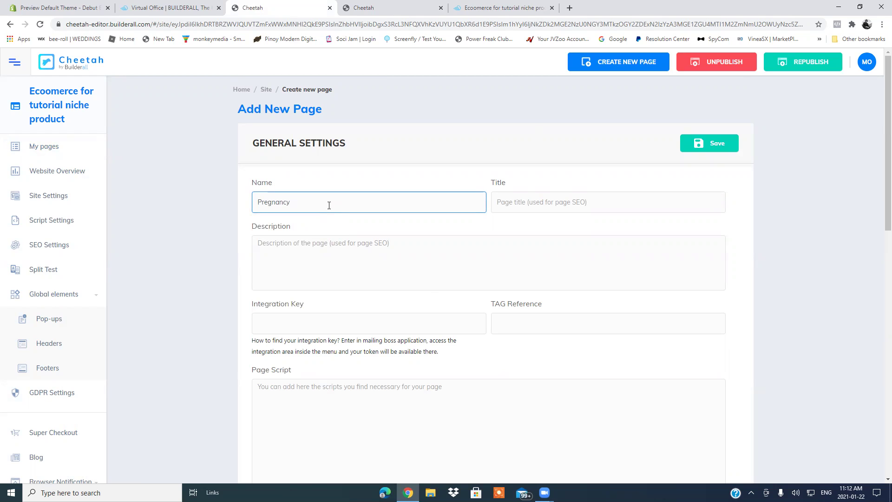
pyautogui.press('BackSpace')
pyautogui.press('BackSpace')
pyautogui.press('BackSpace')
pyautogui.press('BackSpace')
pyautogui.press('BackSpace')
pyautogui.press('BackSpace')
pyautogui.write('REG')
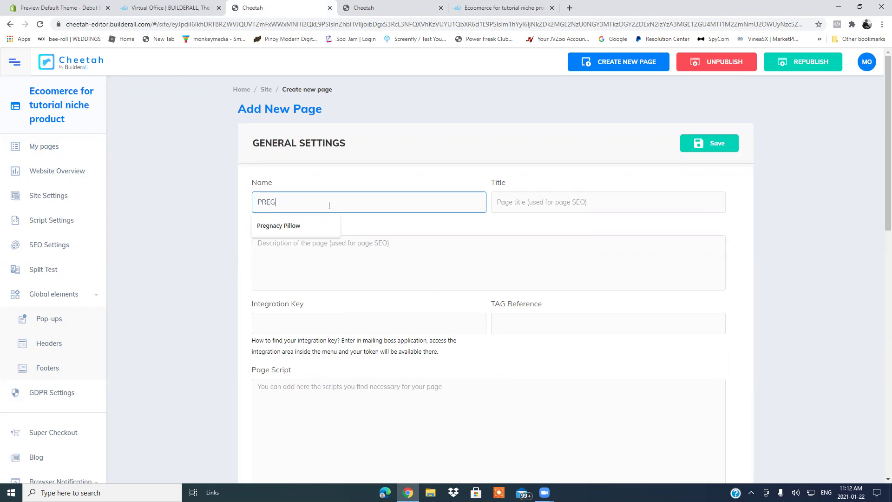
pyautogui.write('NANCY FILLOW')
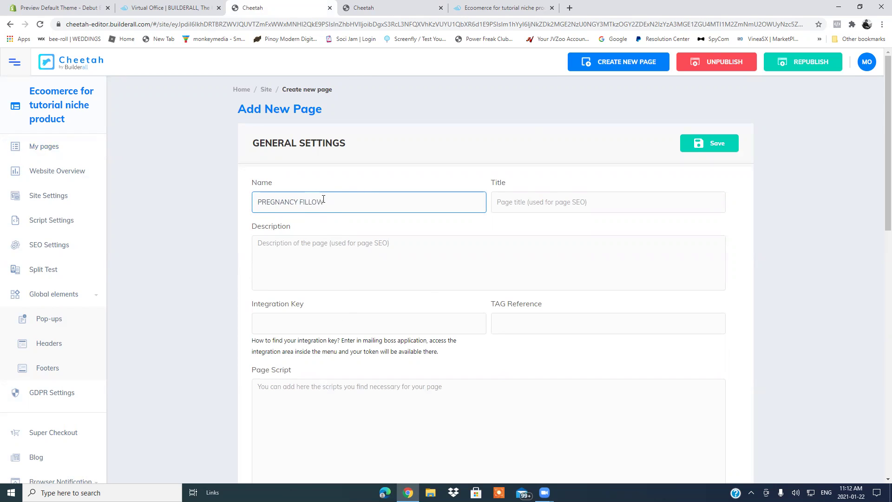
pyautogui.press('BackSpace')
pyautogui.press('BackSpace')
# Step: Copy the name PREGNANCY PILLOW into the new page's title and save the page
pyautogui.moveTo(324, 202); pyautogui.dragTo(258, 204)
pyautogui.rightClick(281, 204)
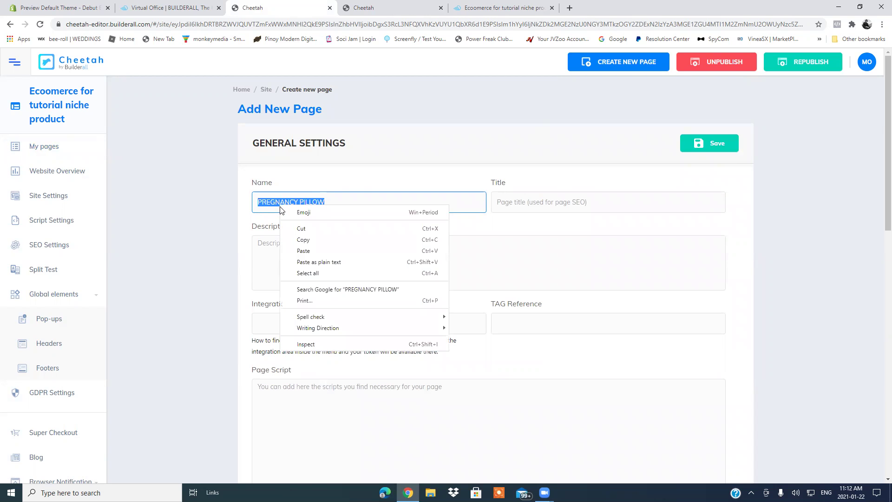
pyautogui.click(312, 238)
pyautogui.click(513, 205)
pyautogui.rightClick(512, 204)
pyautogui.click(552, 276)
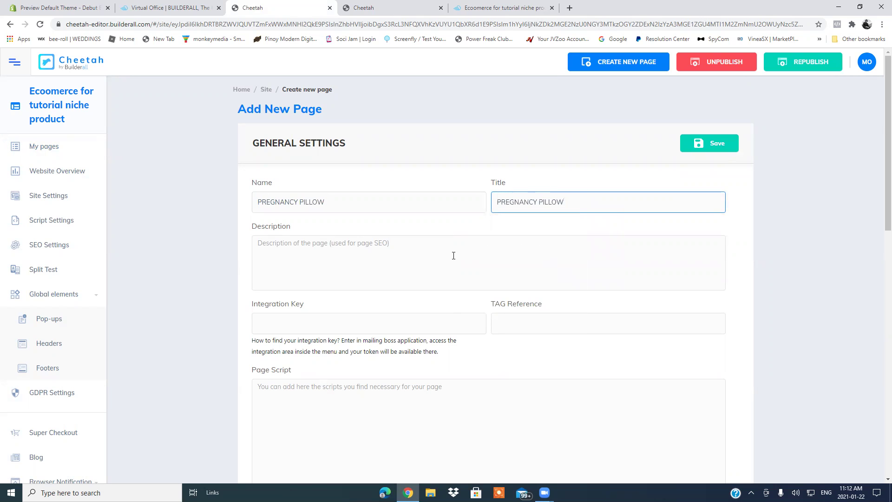
pyautogui.click(716, 144)
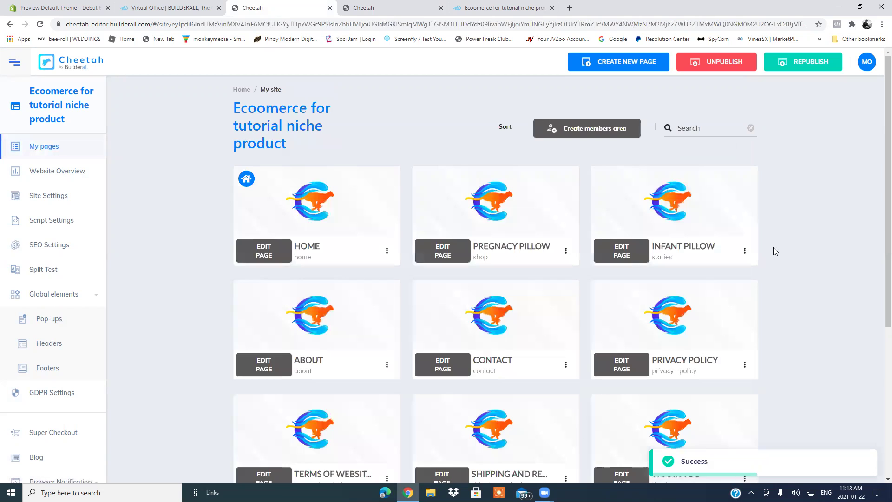
# Step: Start another new page in the site and name it INFANT PILLOW
pyautogui.scroll(-3, 793, 279)
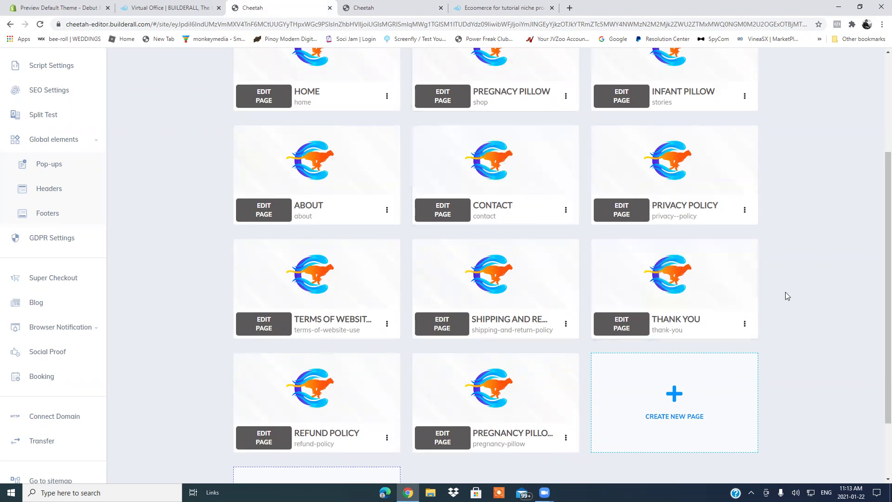
pyautogui.scroll(-1, 802, 307)
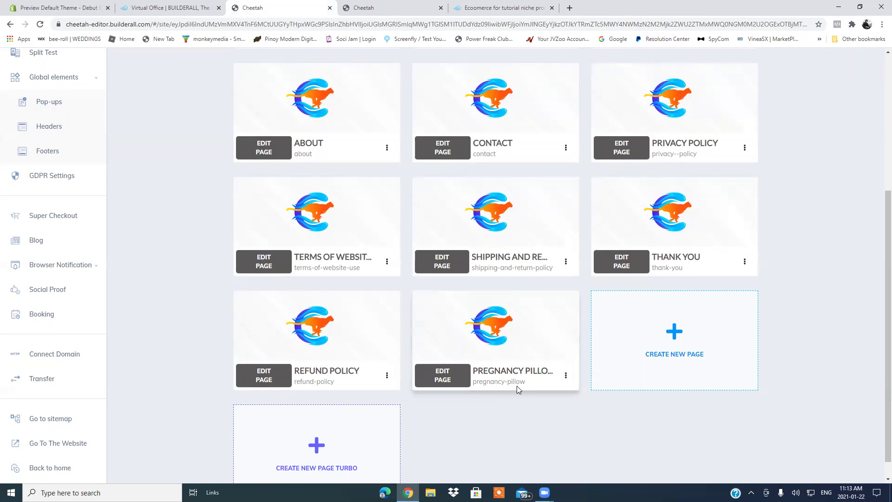
pyautogui.click(672, 337)
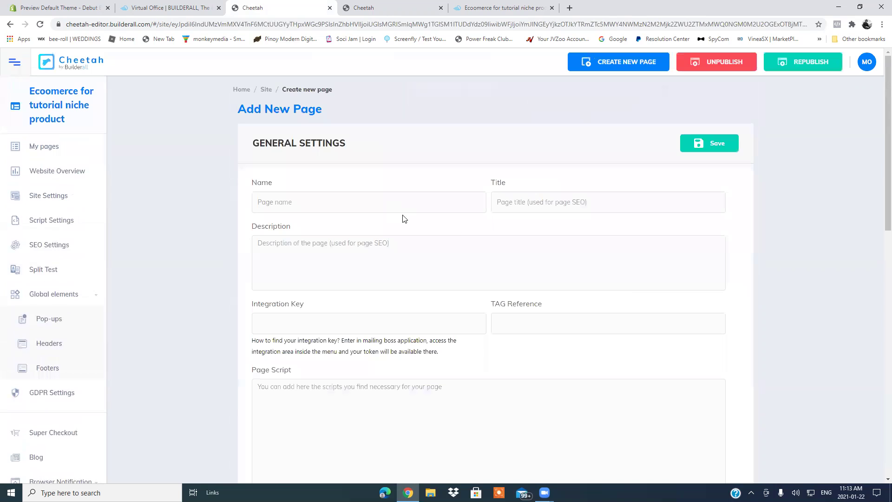
pyautogui.click(365, 206)
pyautogui.write('INFANT PILLOW')
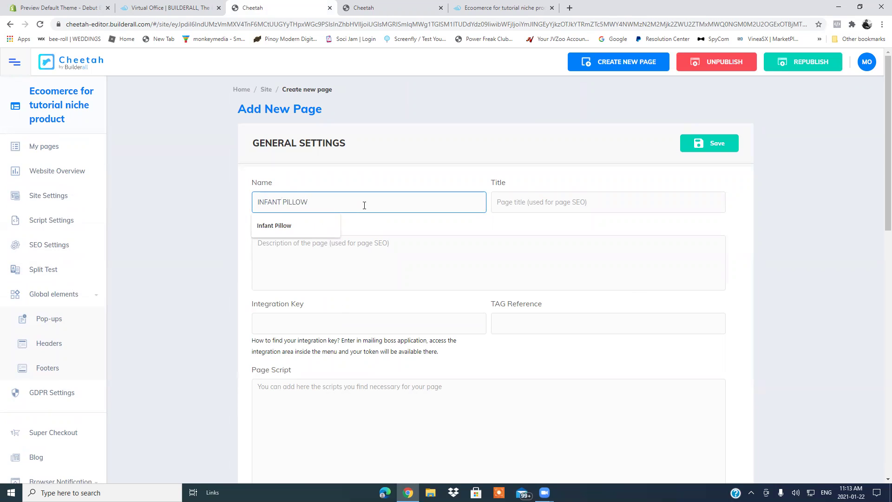
# Step: Copy the name INFANT PILLOW into the new page's title and save the page
pyautogui.moveTo(315, 207); pyautogui.dragTo(250, 205)
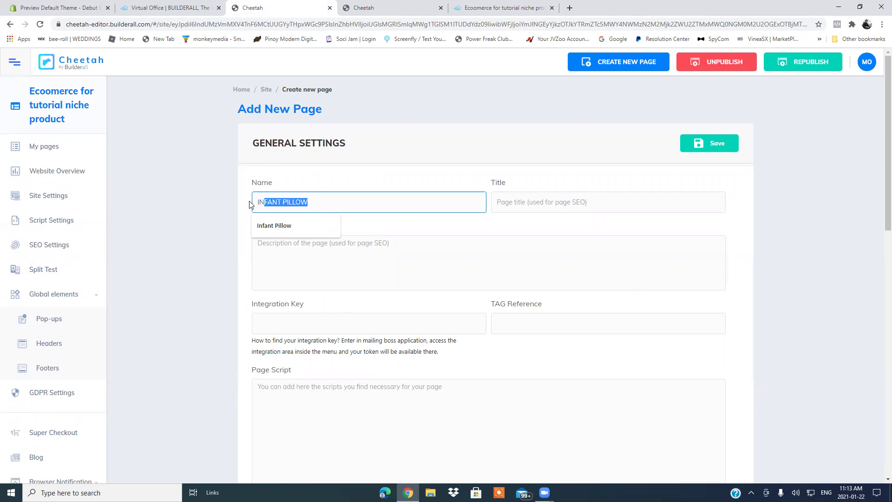
pyautogui.rightClick(287, 202)
pyautogui.click(322, 237)
pyautogui.click(513, 201)
pyautogui.rightClick(514, 201)
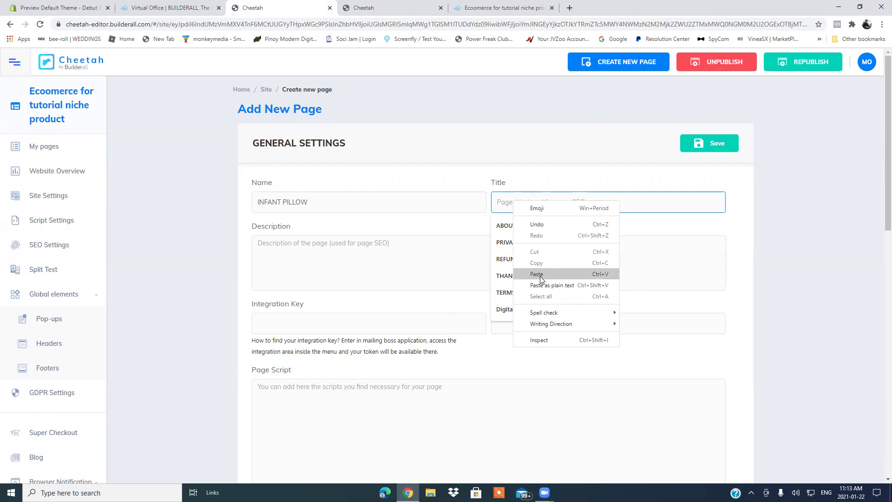
pyautogui.click(540, 277)
pyautogui.click(549, 229)
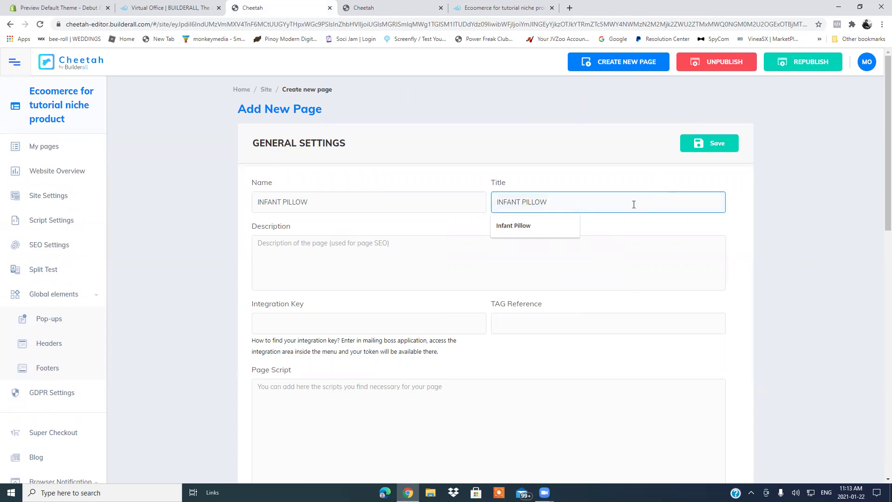
pyautogui.click(666, 234)
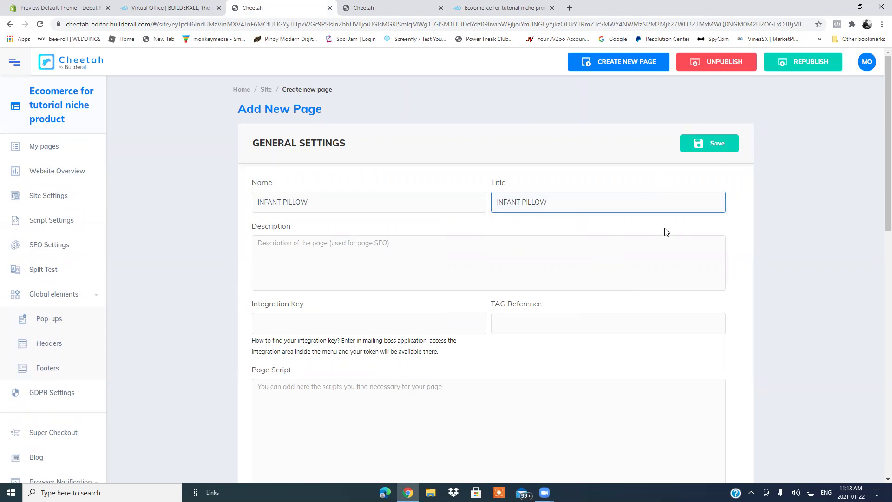
pyautogui.click(715, 147)
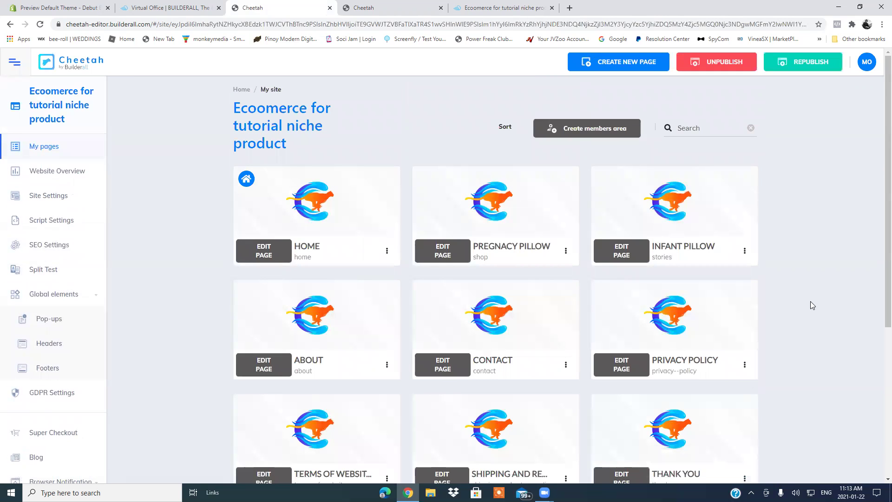
# Step: Republish the site and delete the old Pregnacy Pillow page that uses the shop address
pyautogui.moveTo(879, 204); pyautogui.dragTo(879, 128)
pyautogui.click(798, 65)
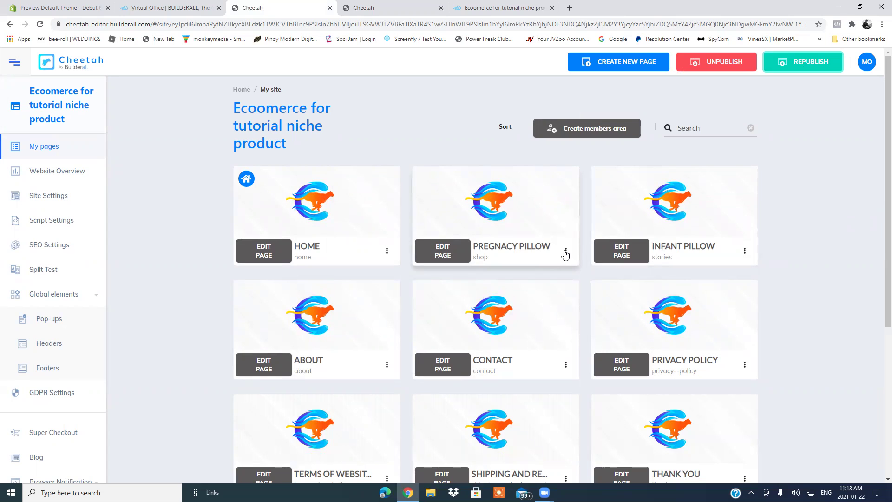
pyautogui.click(565, 251)
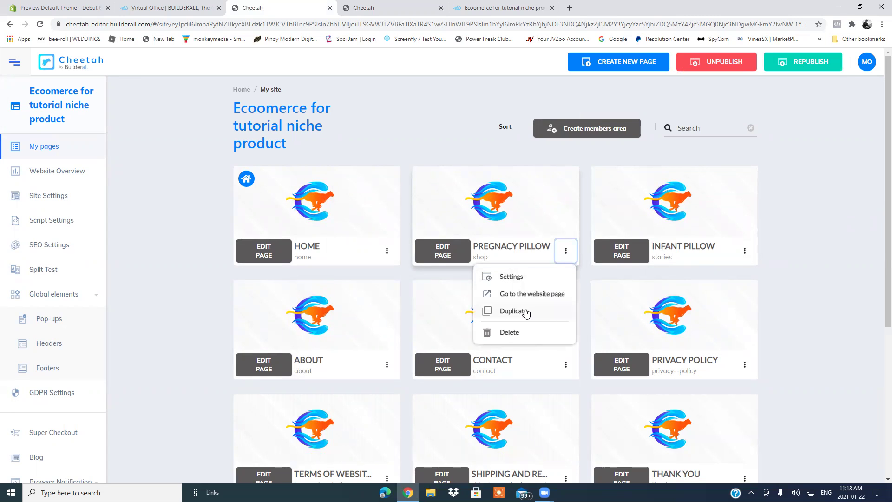
pyautogui.click(528, 337)
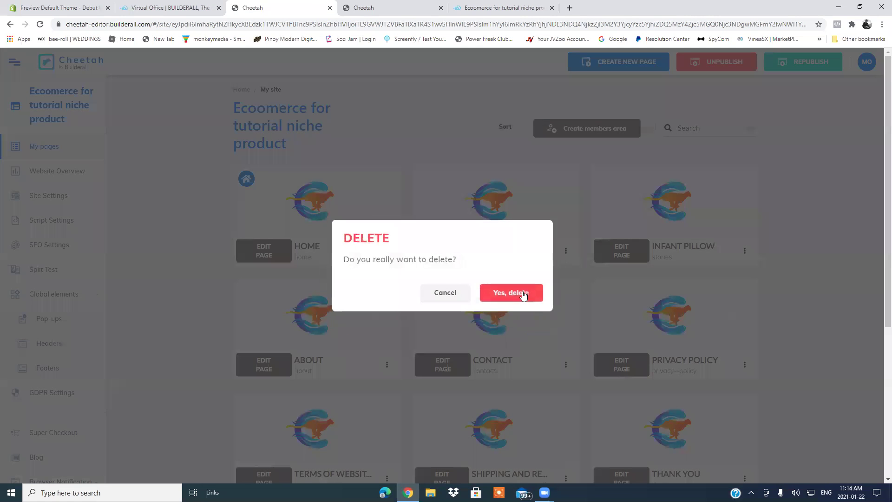
pyautogui.click(525, 291)
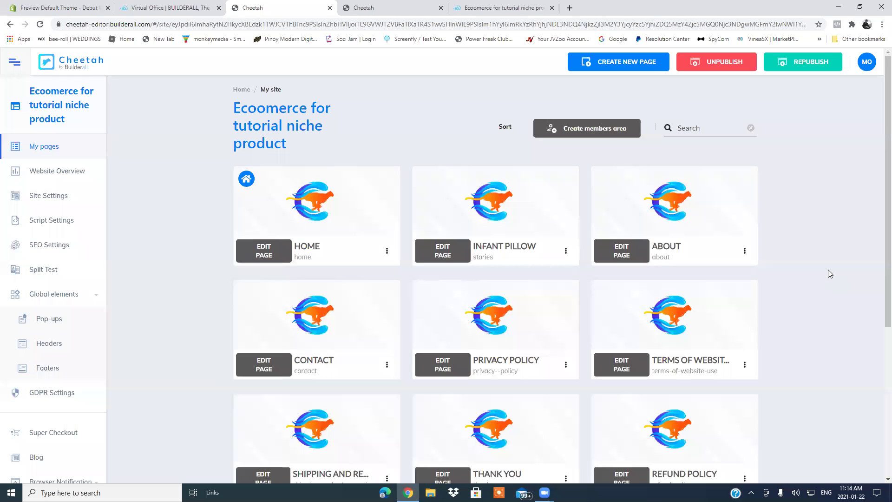
# Step: Delete the old Infant Pillow page that uses the stories address and check the remaining pages in the list
pyautogui.click(565, 250)
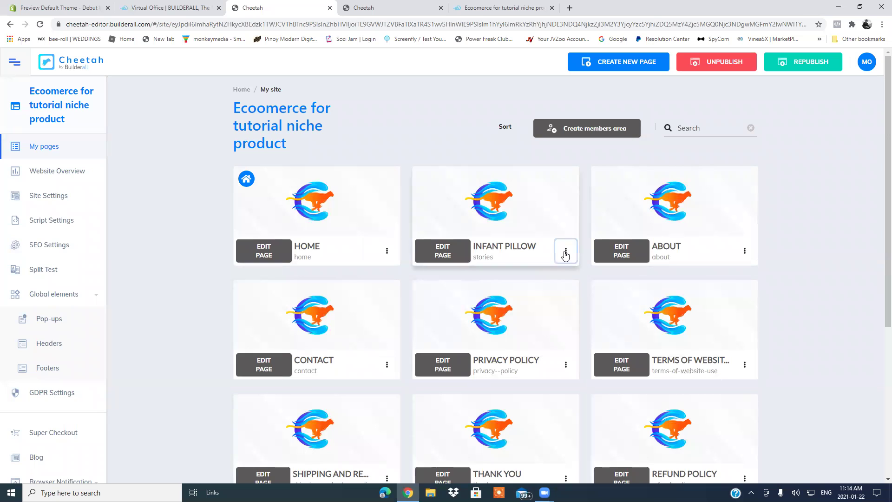
pyautogui.click(531, 333)
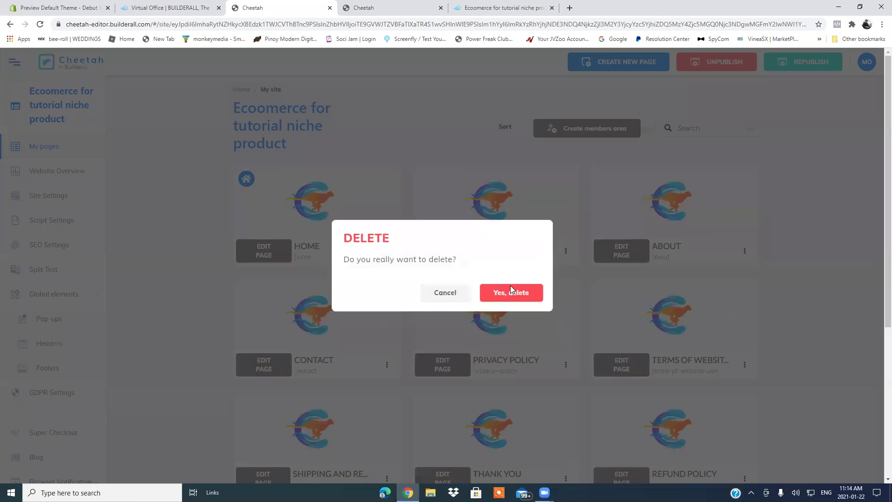
pyautogui.click(510, 293)
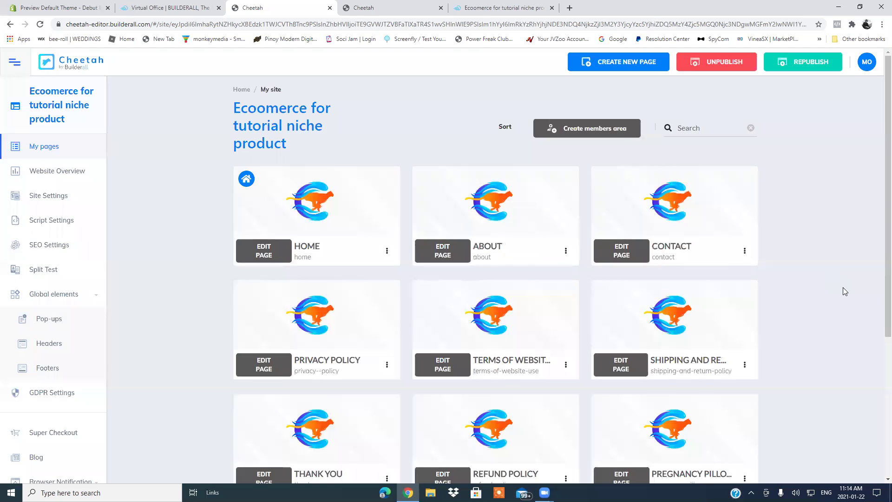
pyautogui.scroll(-5, 841, 287)
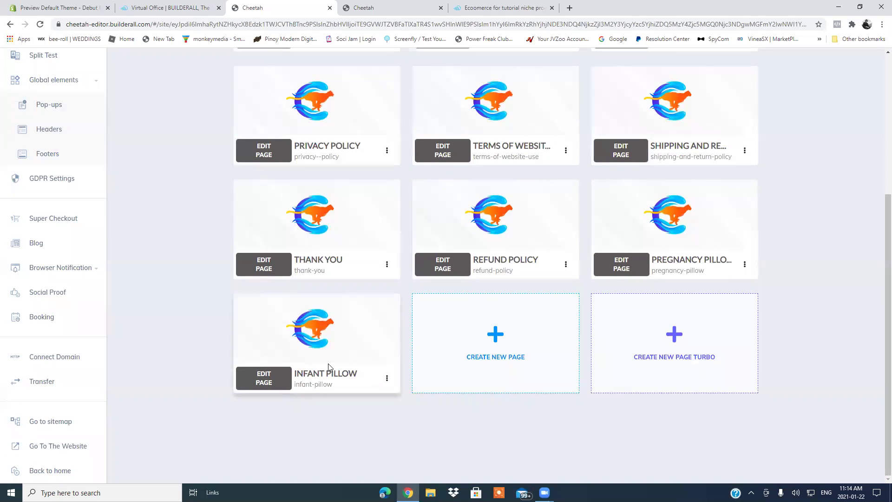
# Step: Close the previously opened page editor and open the HOME page from the site's page list for editing
pyautogui.moveTo(887, 276); pyautogui.dragTo(870, 132)
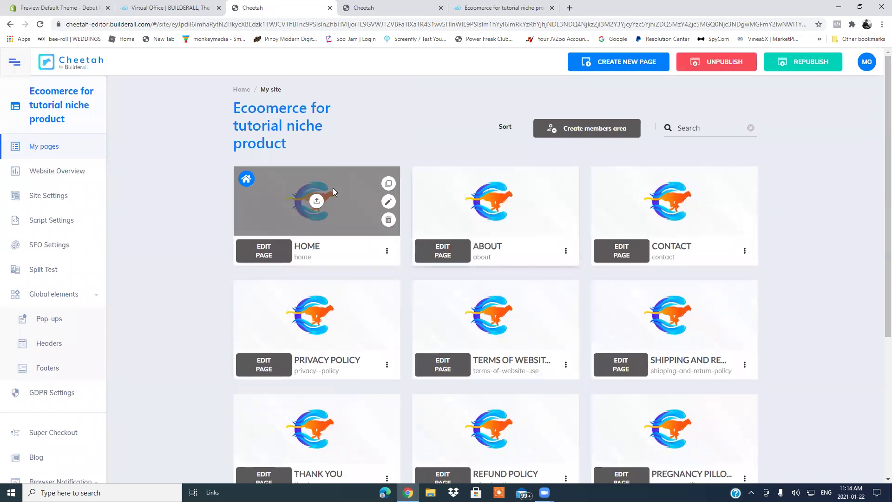
pyautogui.click(366, 5)
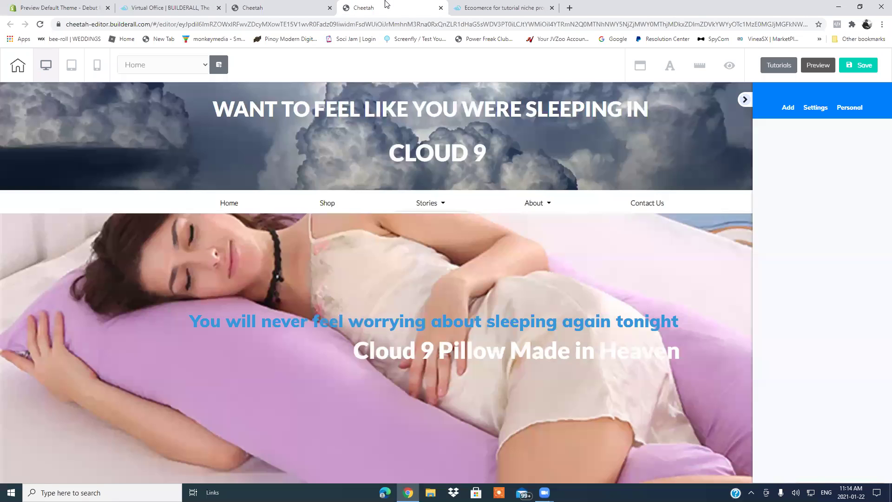
pyautogui.click(440, 8)
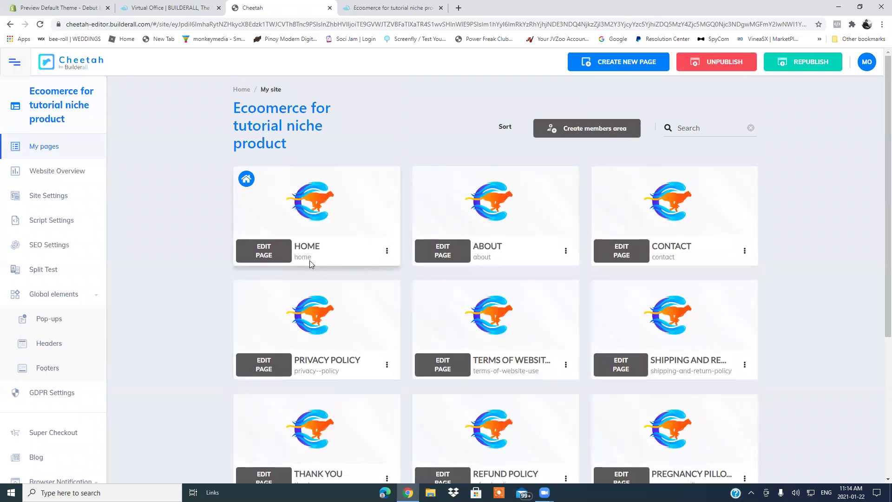
pyautogui.click(263, 251)
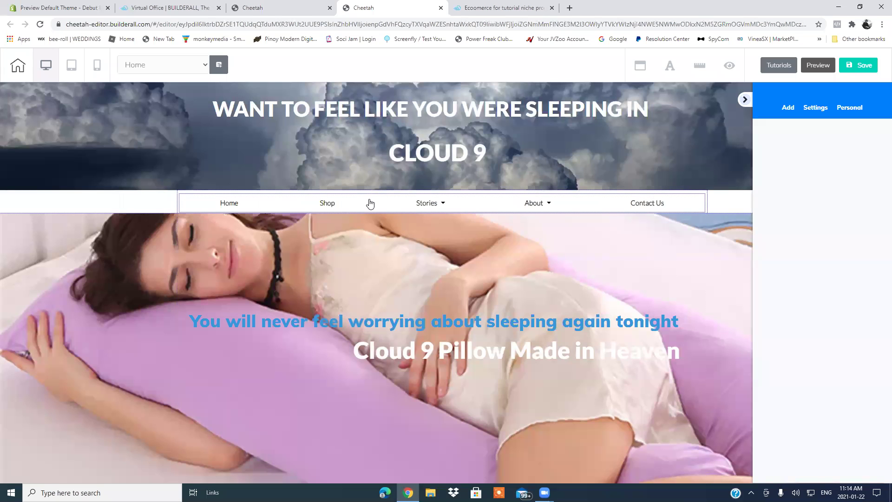
# Step: Open the item settings of the Home page's navigation menu and delete the Stories item
pyautogui.click(364, 203)
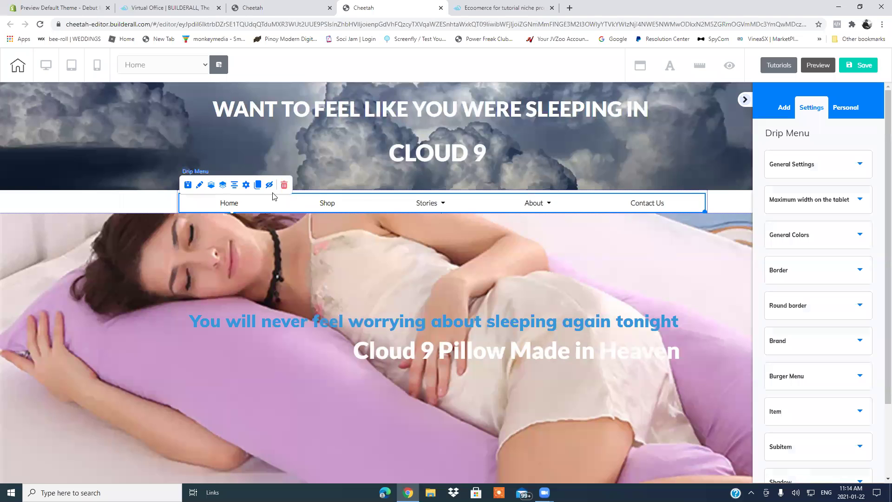
pyautogui.click(246, 185)
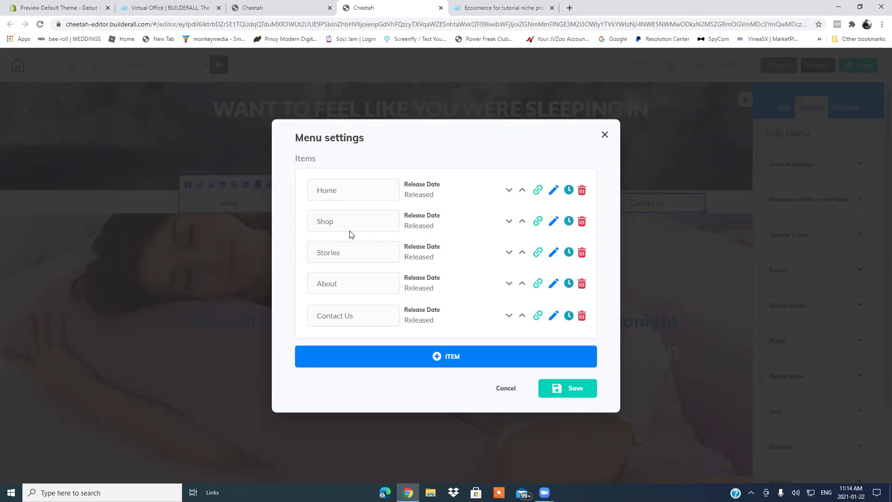
pyautogui.click(582, 253)
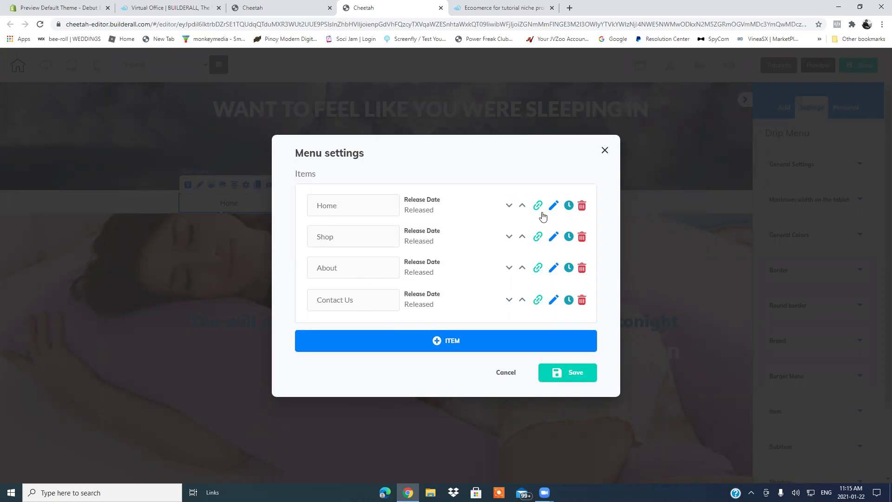
# Step: Add two menu items labelled Pregnancy Pillow and Infant Pillow, without submenus
pyautogui.click(460, 343)
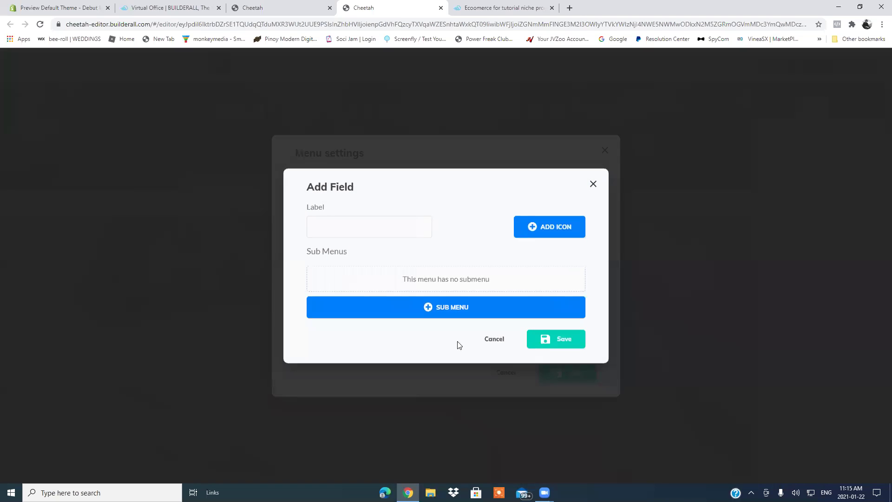
pyautogui.click(334, 218)
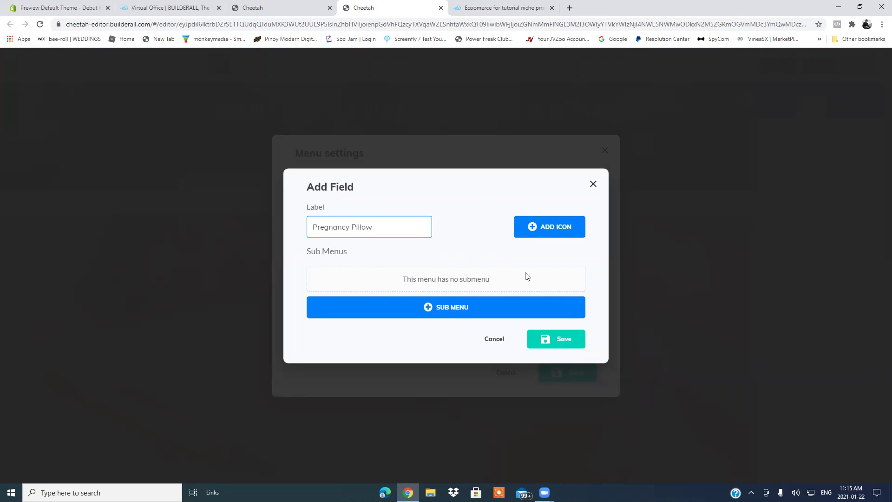
pyautogui.click(564, 340)
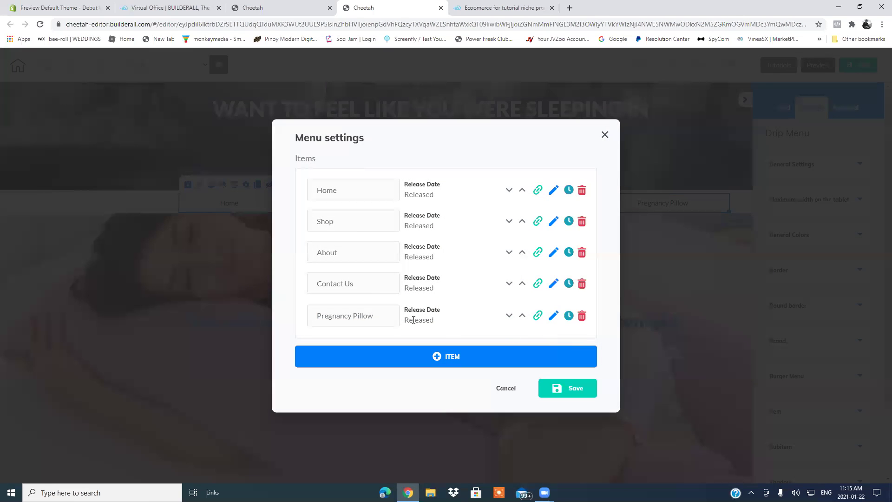
pyautogui.click(446, 364)
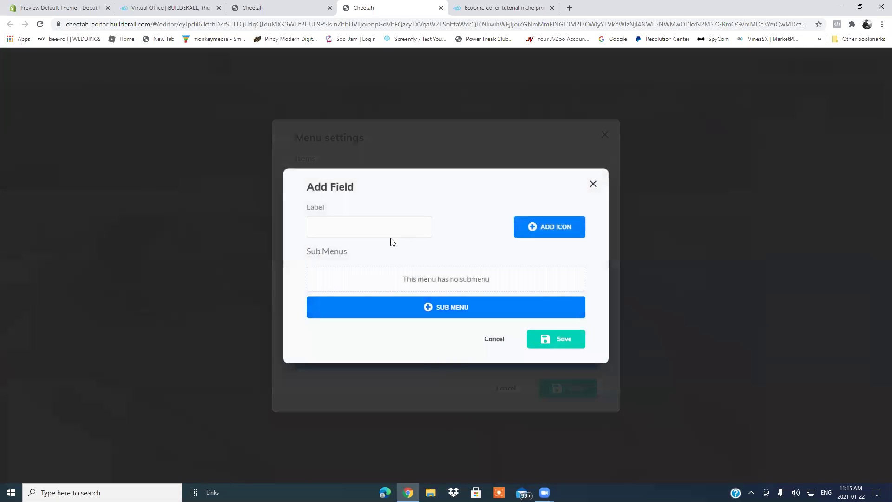
pyautogui.click(372, 225)
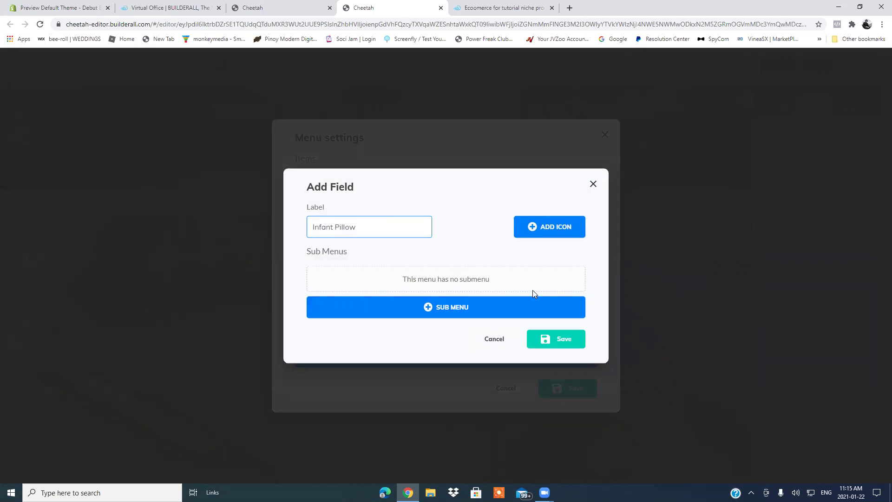
pyautogui.click(563, 342)
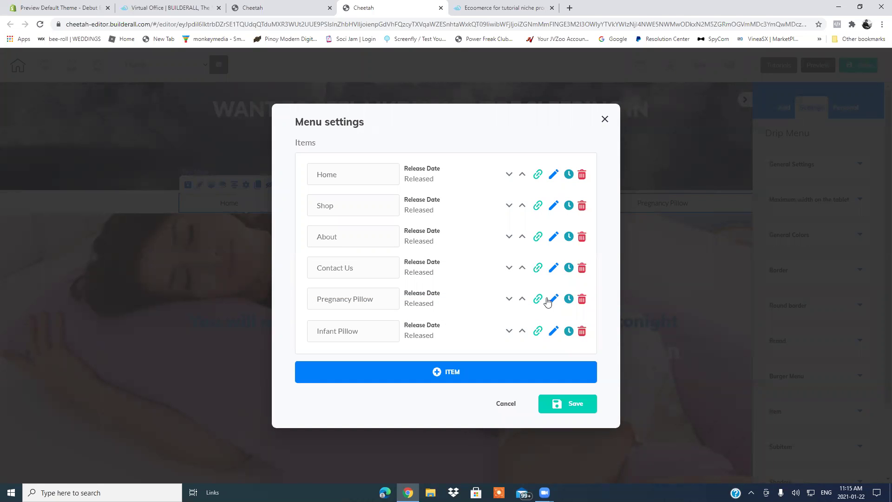
# Step: Move the Pregnancy Pillow item up above About and delete the Shop item from the menu
pyautogui.click(521, 300)
pyautogui.click(522, 268)
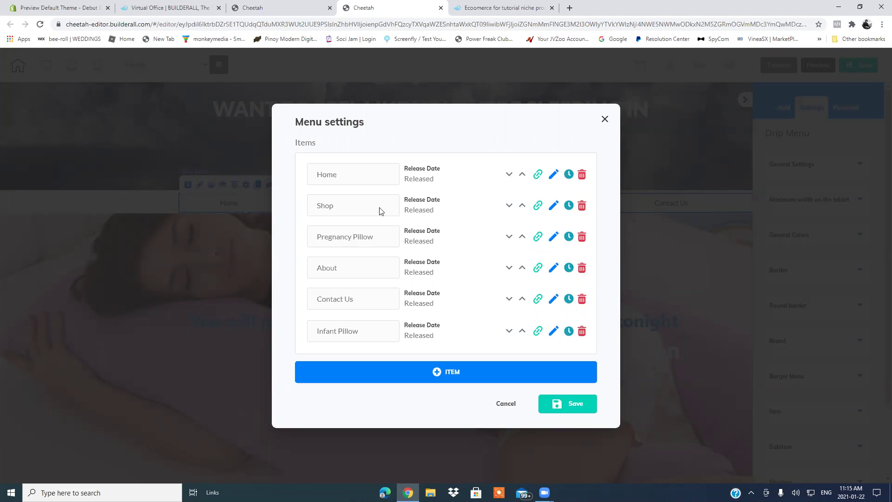
pyautogui.click(581, 206)
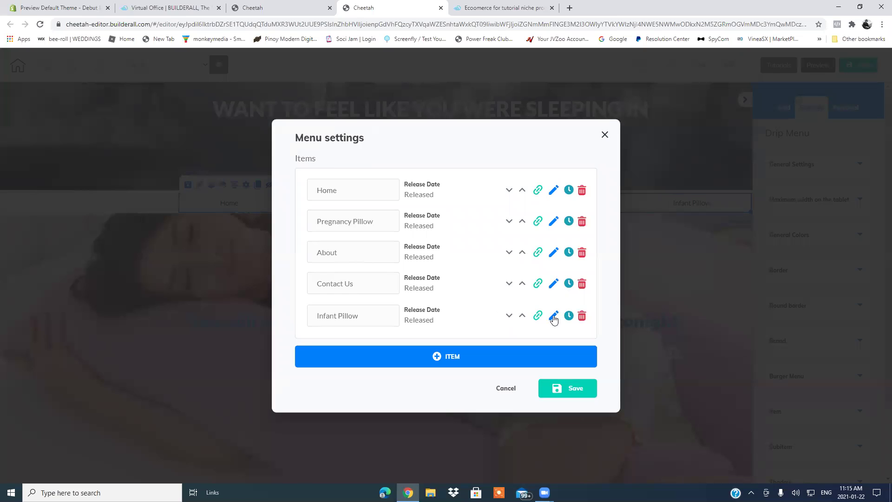
# Step: Move the Infant Pillow item up above About, save the menu, and shift it slightly left to centre it on the page
pyautogui.click(522, 317)
pyautogui.click(522, 283)
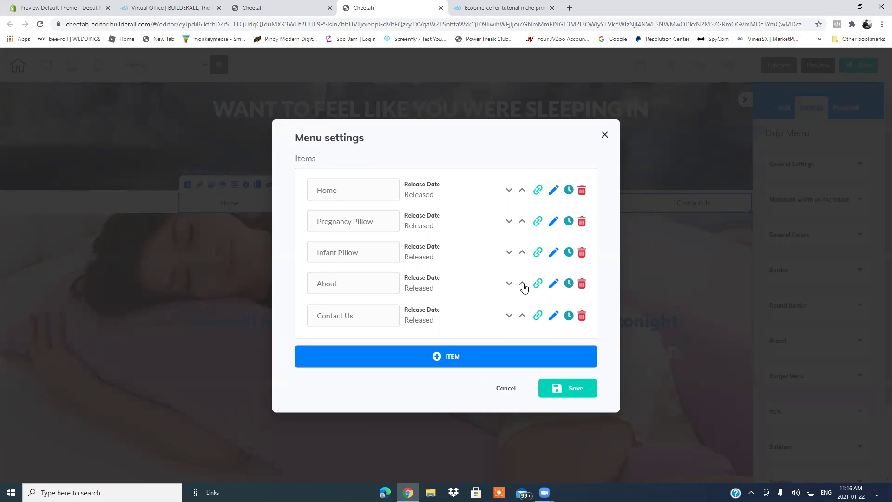
pyautogui.click(576, 390)
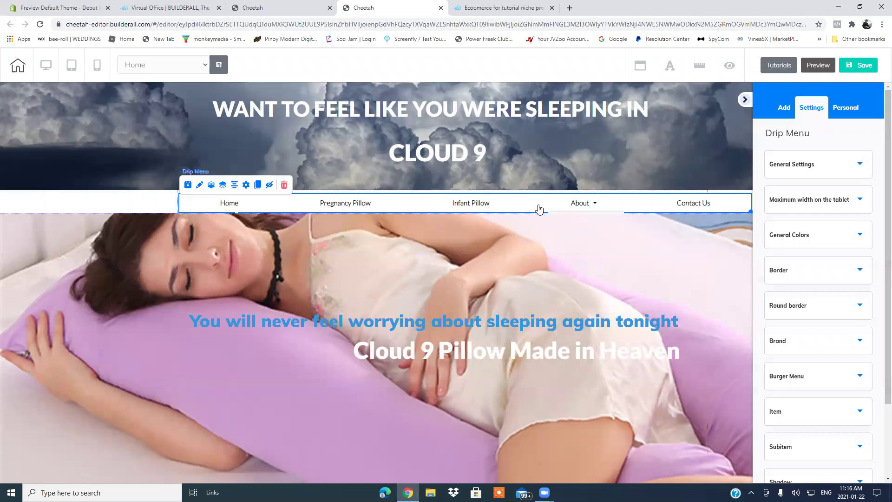
pyautogui.moveTo(538, 208)
pyautogui.mouseDown()
pyautogui.moveTo(510, 205)
pyautogui.moveTo(522, 192)
pyautogui.moveTo(520, 208)
pyautogui.mouseUp()
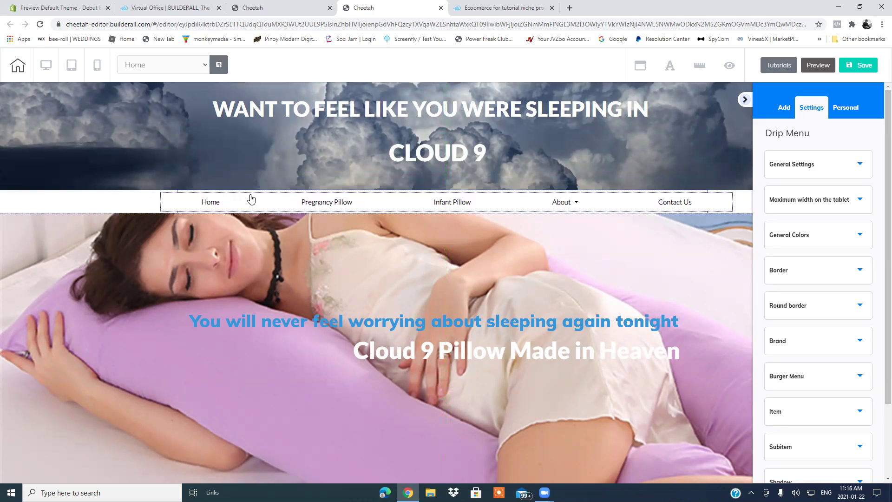
# Step: Reopen the menu's item settings, delete all four submenus of the About item, and save that item
pyautogui.click(216, 207)
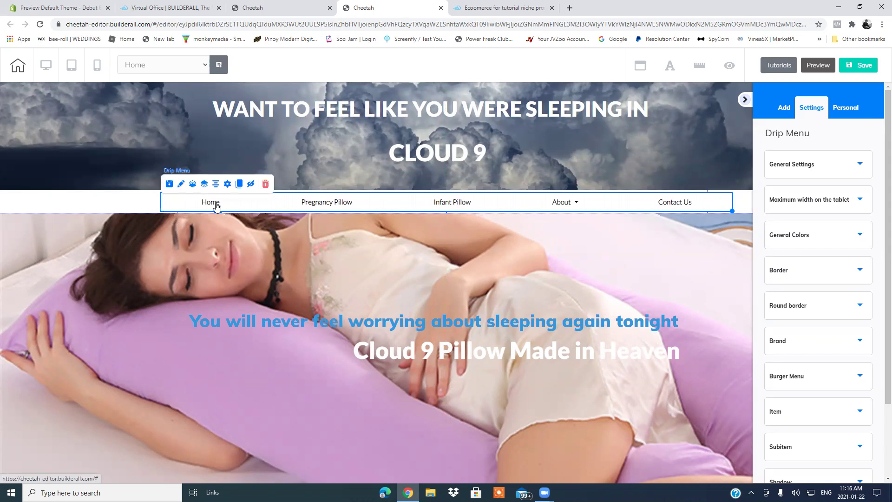
pyautogui.click(227, 185)
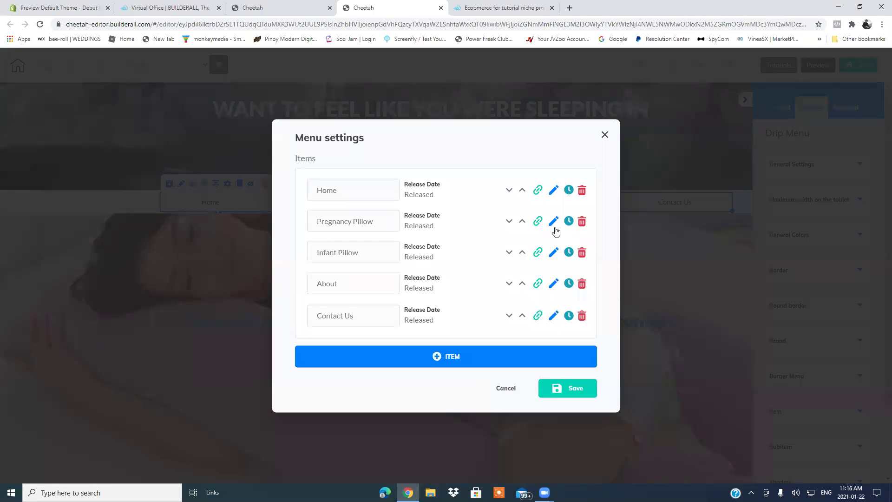
pyautogui.click(552, 221)
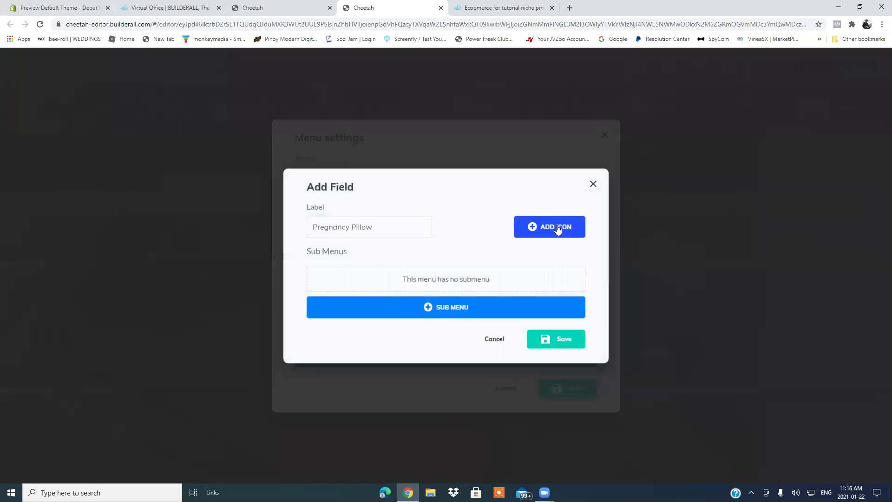
pyautogui.click(568, 340)
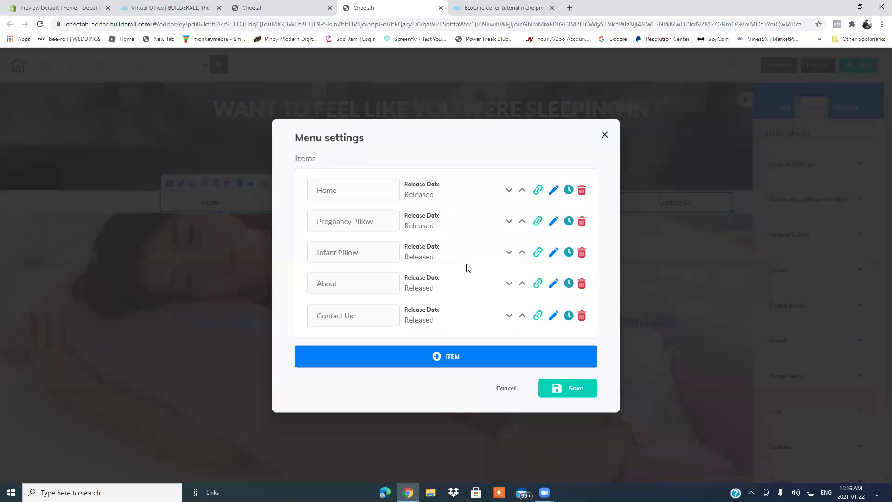
pyautogui.click(553, 283)
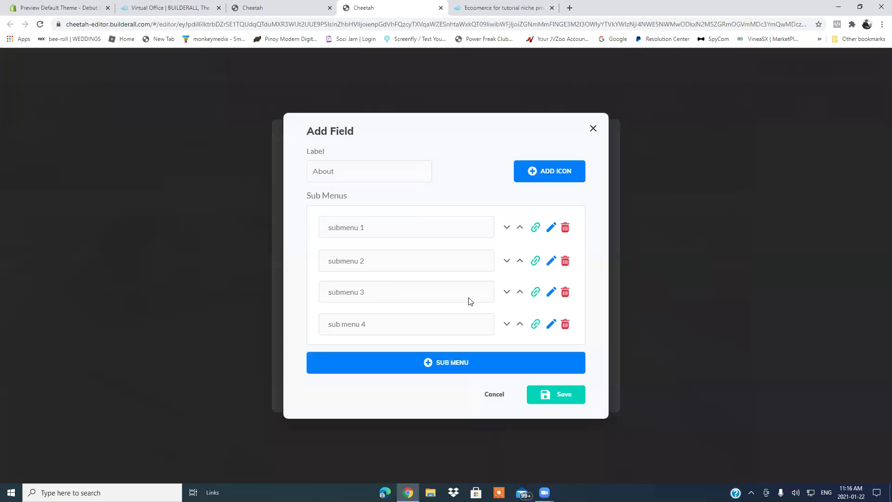
pyautogui.click(565, 324)
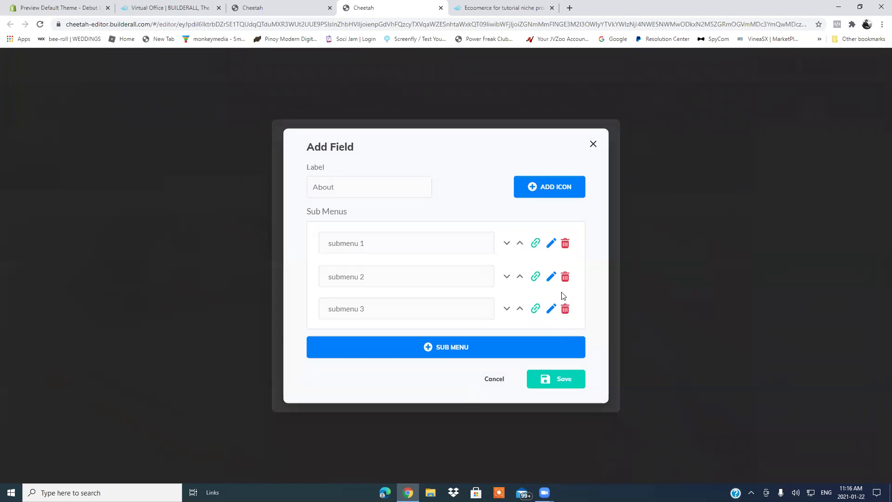
pyautogui.click(564, 308)
pyautogui.click(564, 296)
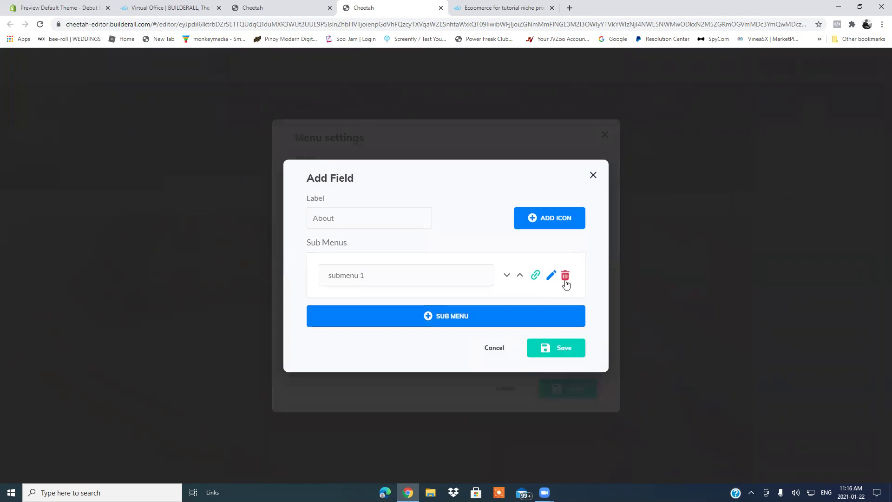
pyautogui.click(565, 276)
pyautogui.click(557, 346)
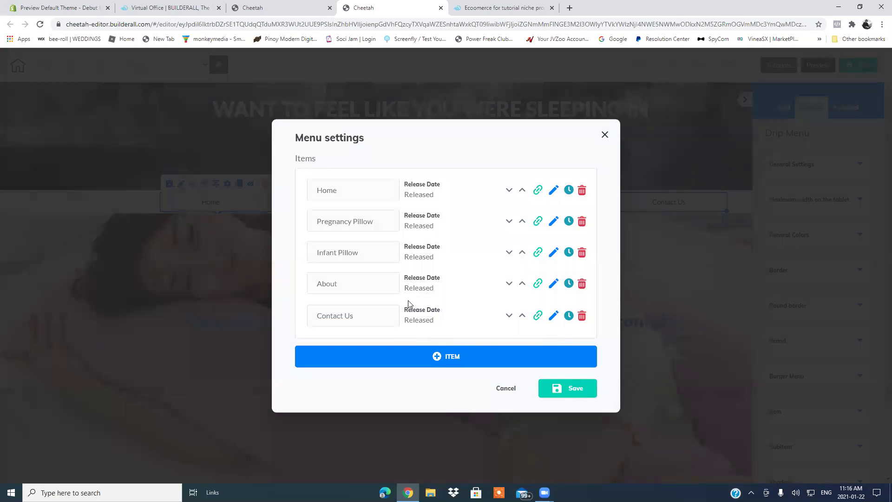
# Step: Check the Contact Us, Infant Pillow, Pregnancy Pillow and Home menu items for leftover submenus
pyautogui.click(553, 317)
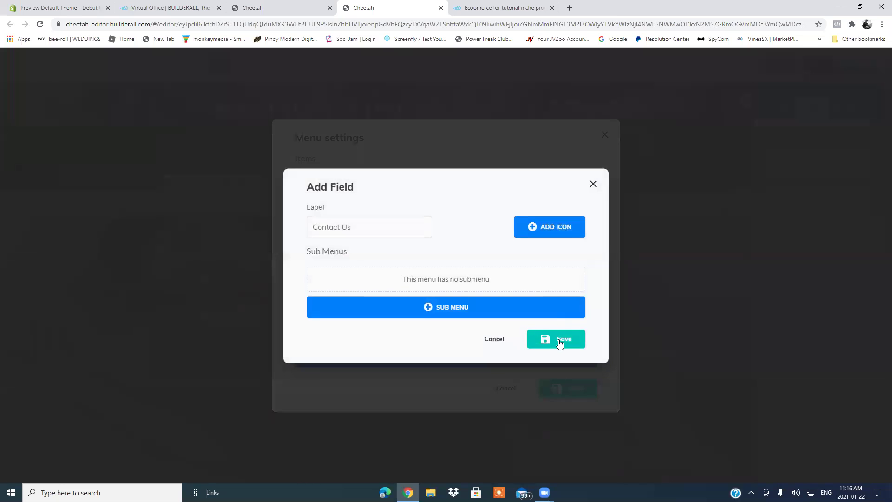
pyautogui.click(559, 344)
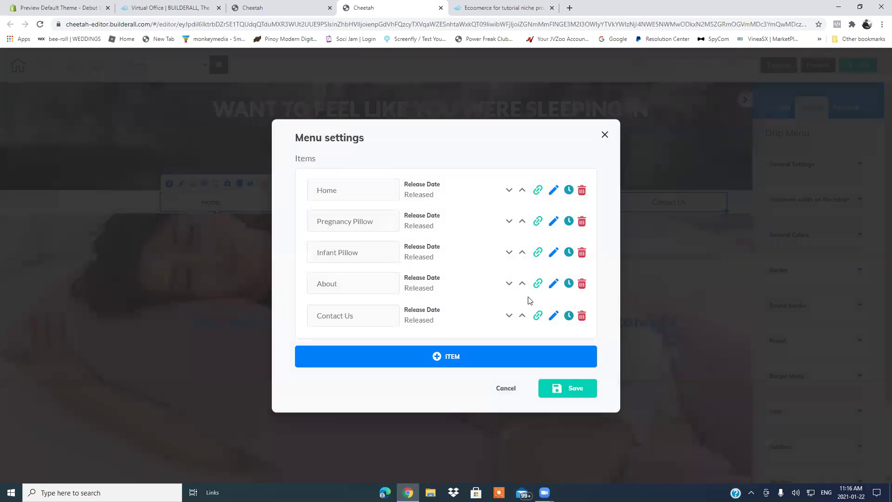
pyautogui.click(554, 259)
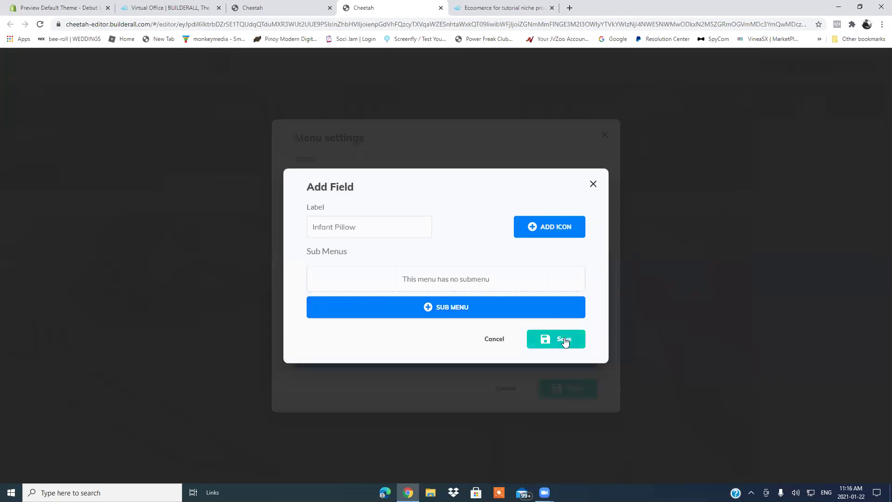
pyautogui.click(563, 342)
pyautogui.click(552, 222)
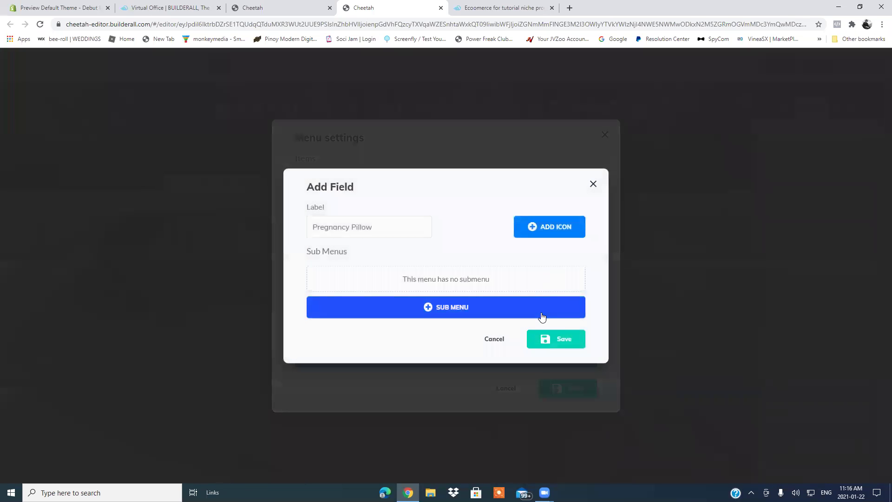
pyautogui.click(556, 344)
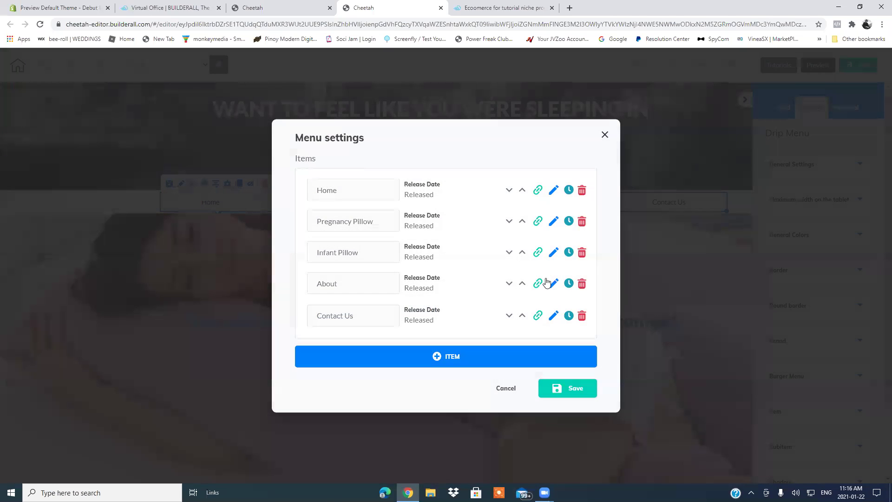
pyautogui.click(551, 192)
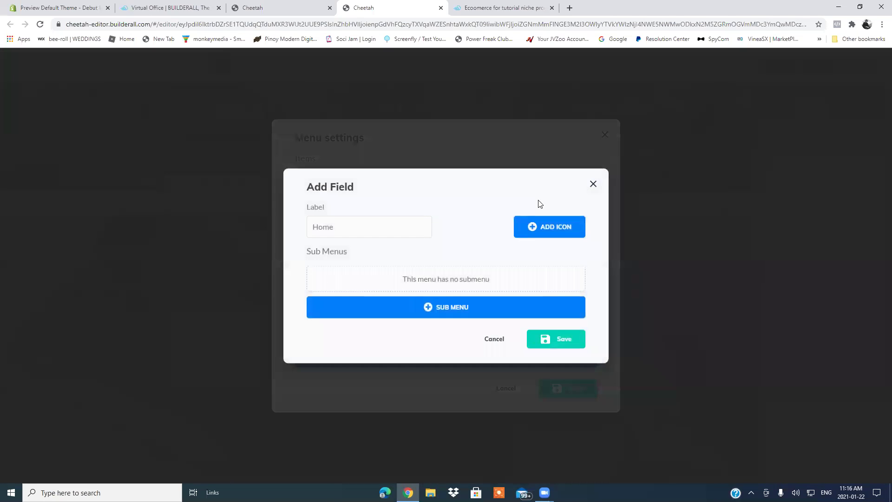
pyautogui.click(563, 341)
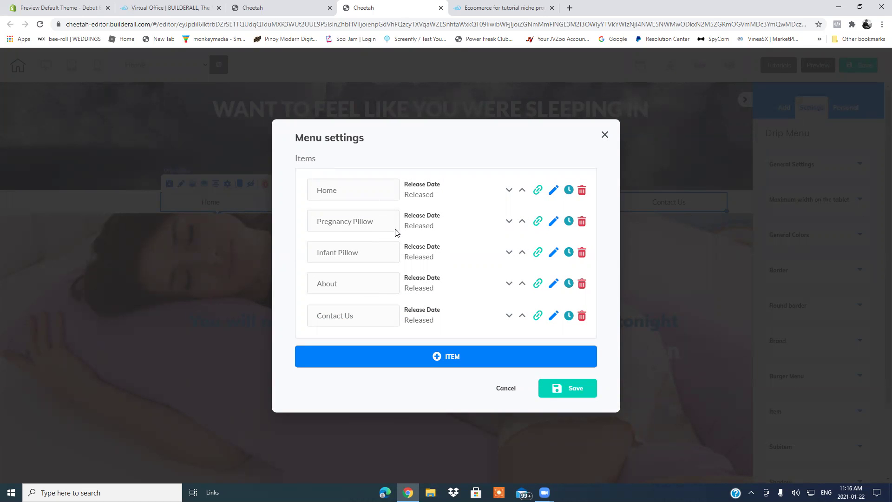
# Step: Link the Pregnancy Pillow menu item to the PREGNANCY PILLOW page, keeping the new-tab target
pyautogui.click(537, 223)
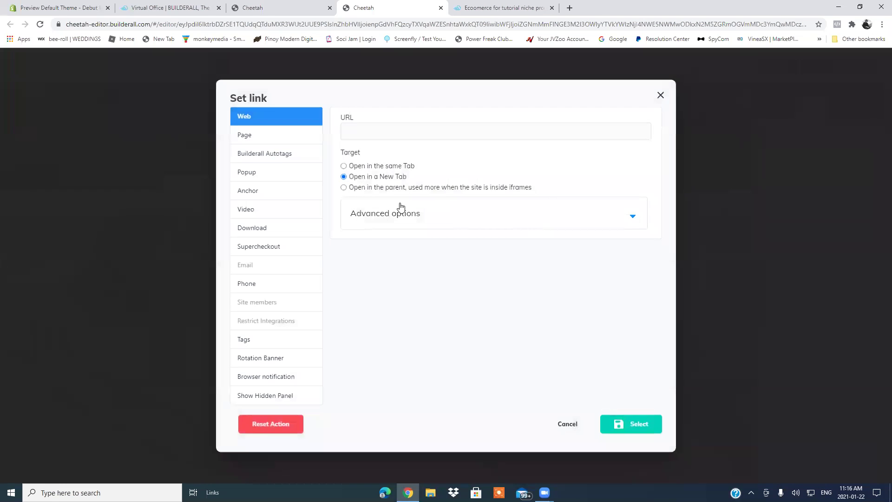
pyautogui.click(262, 138)
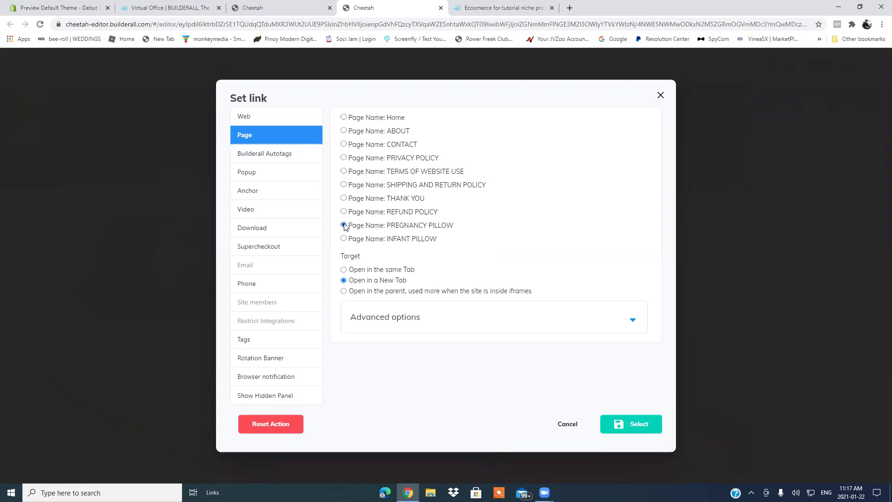
pyautogui.click(644, 430)
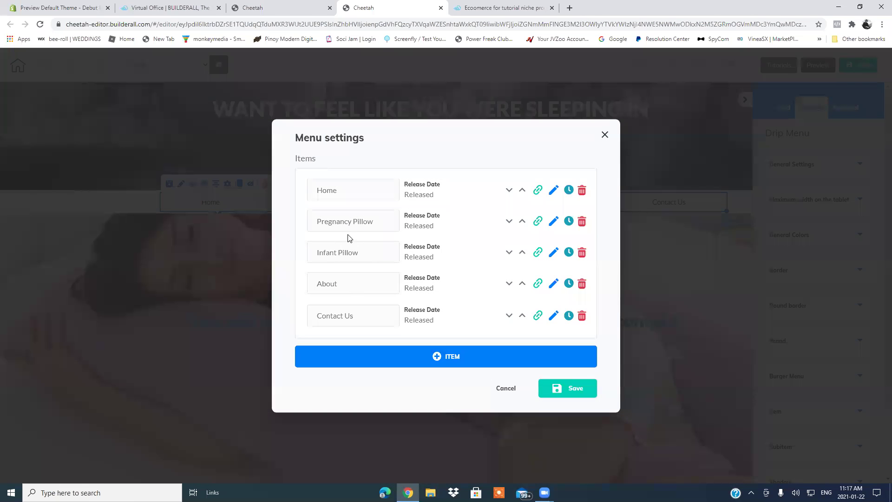
# Step: Link the Infant Pillow menu item to the INFANT PILLOW page, opening in a new tab, and save the menu settings
pyautogui.click(536, 254)
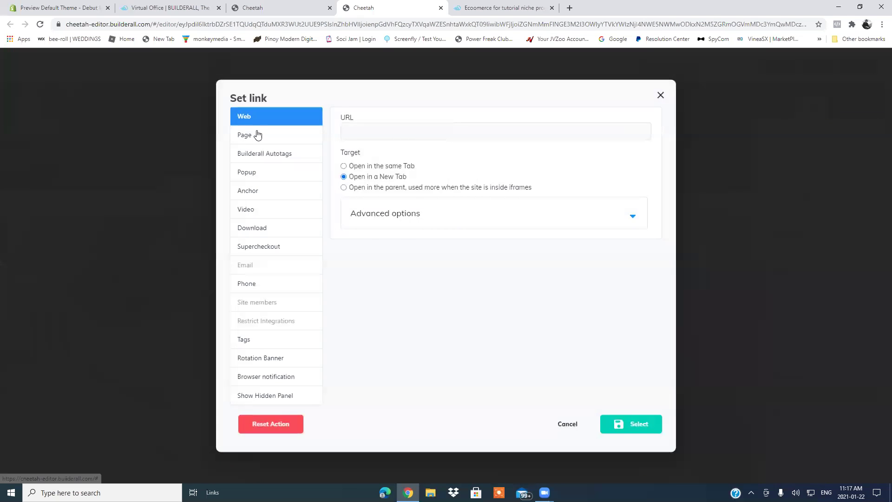
pyautogui.click(257, 134)
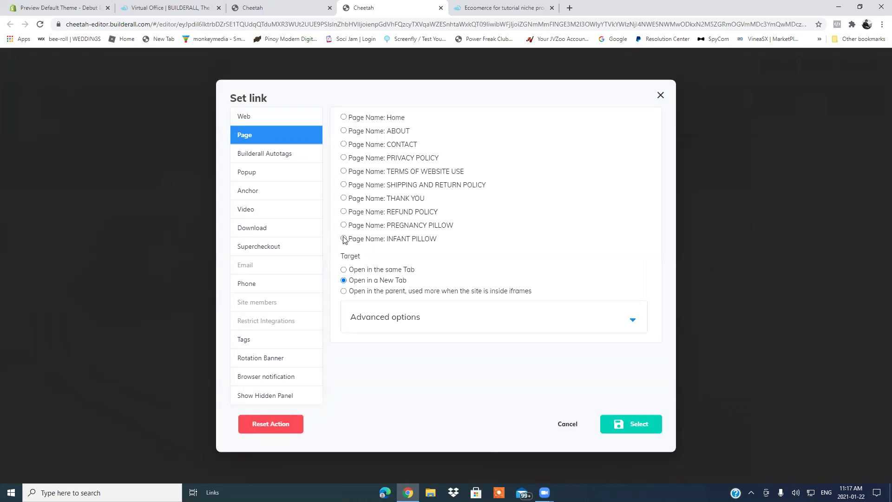
pyautogui.click(634, 423)
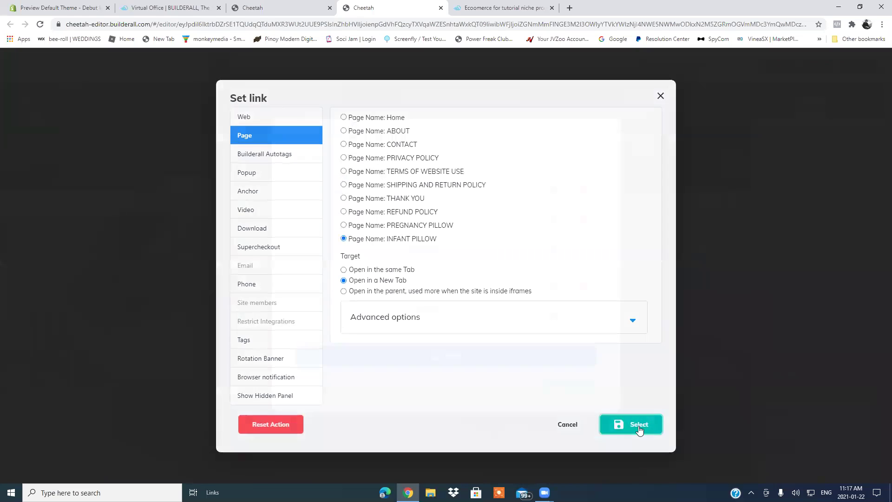
pyautogui.click(566, 394)
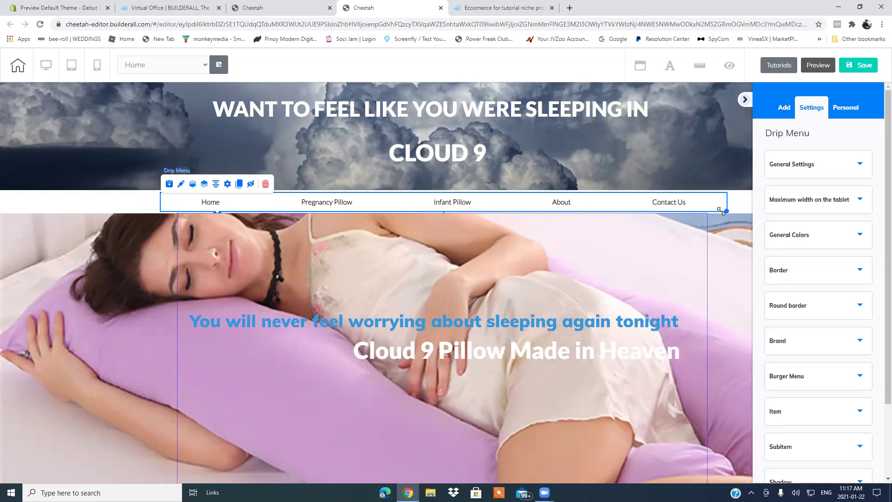
# Step: Nudge the menu slightly on the page, then save and publish the site and dismiss the publishing confirmation
pyautogui.moveTo(703, 207); pyautogui.dragTo(705, 206)
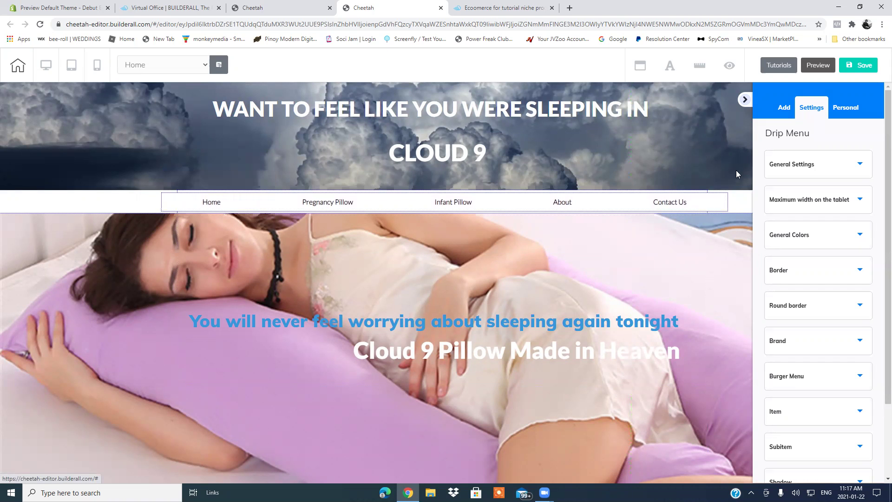
pyautogui.click(865, 66)
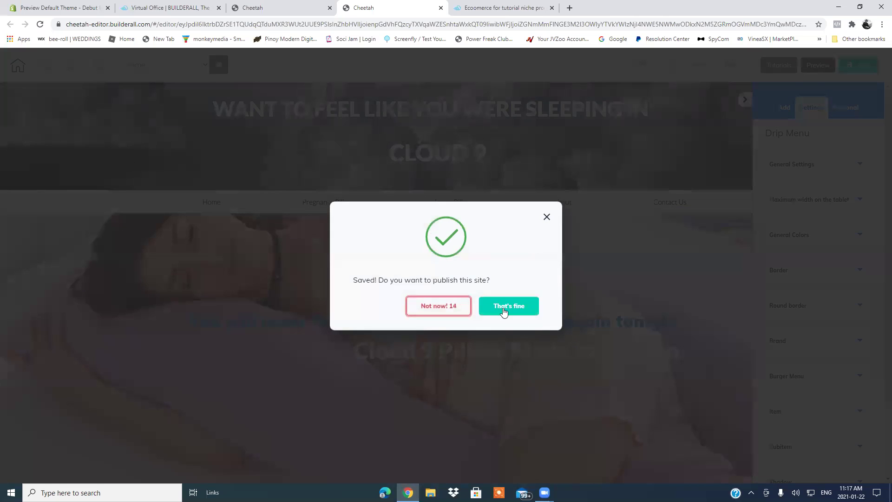
pyautogui.click(503, 307)
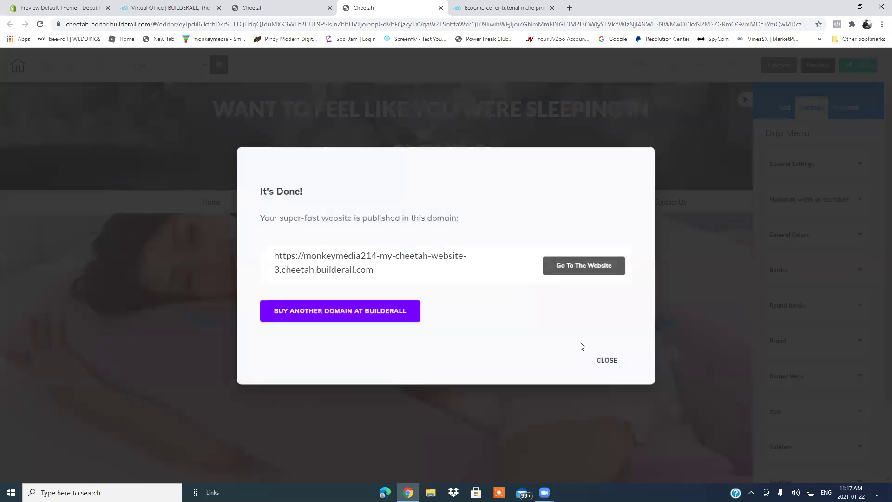
pyautogui.click(611, 362)
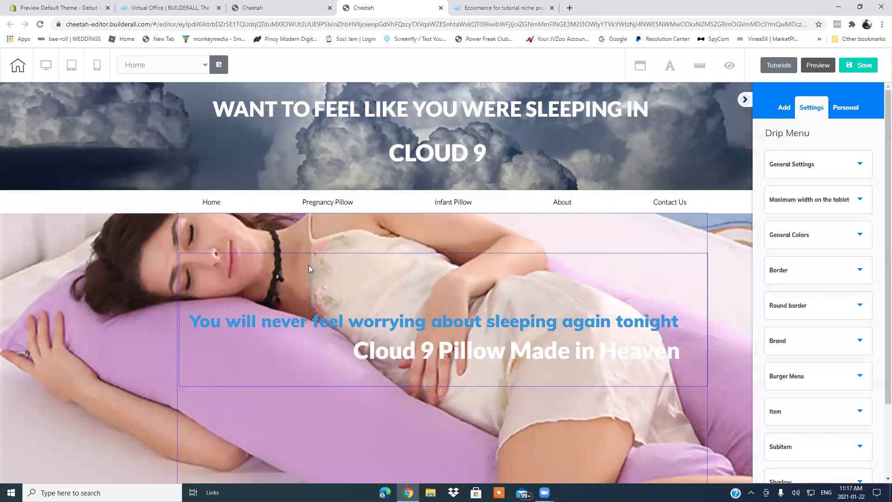
# Step: View the live Home page and test the Infant Pillow, Pregnancy Pillow and About links, including the About page's own menu
pyautogui.click(282, 6)
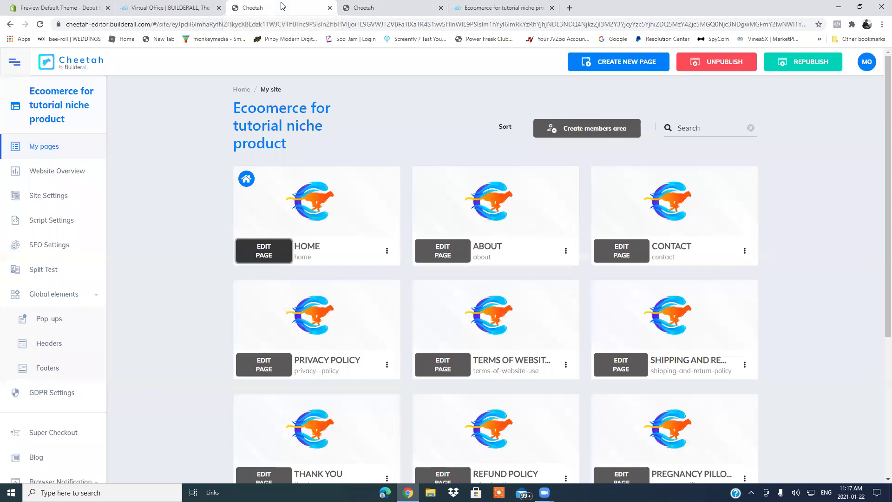
pyautogui.click(387, 253)
pyautogui.click(358, 294)
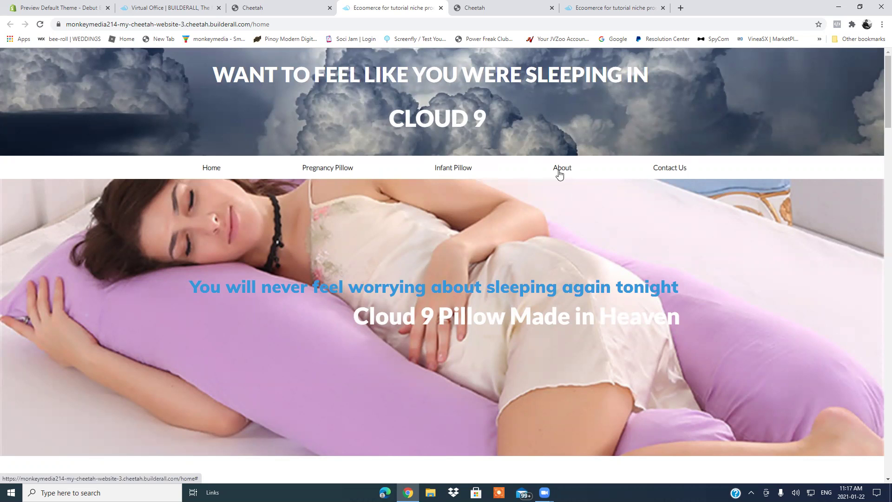
pyautogui.click(454, 168)
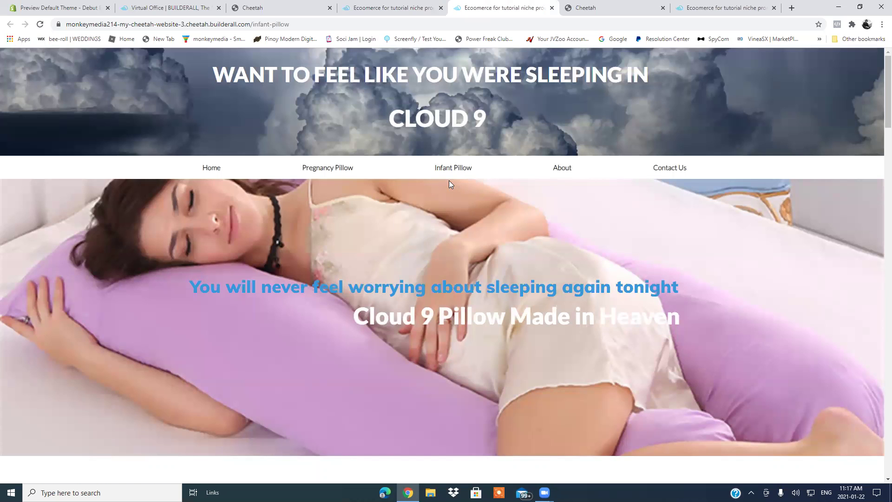
pyautogui.click(319, 169)
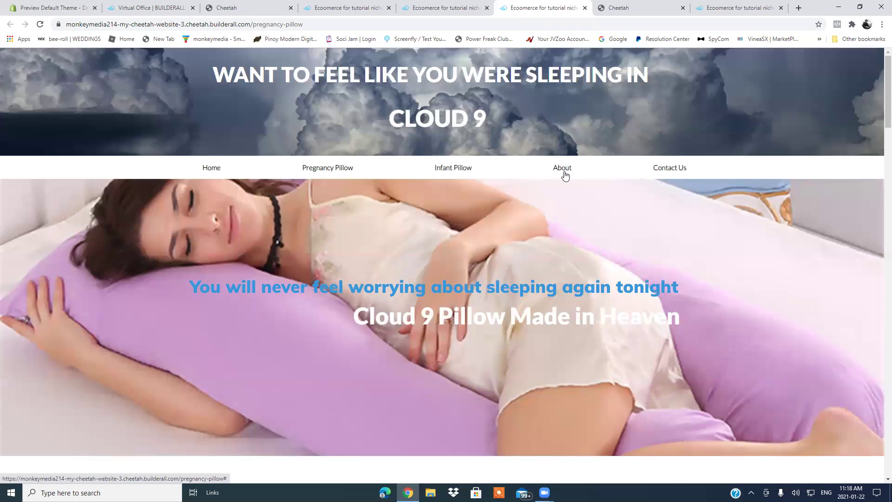
pyautogui.click(564, 175)
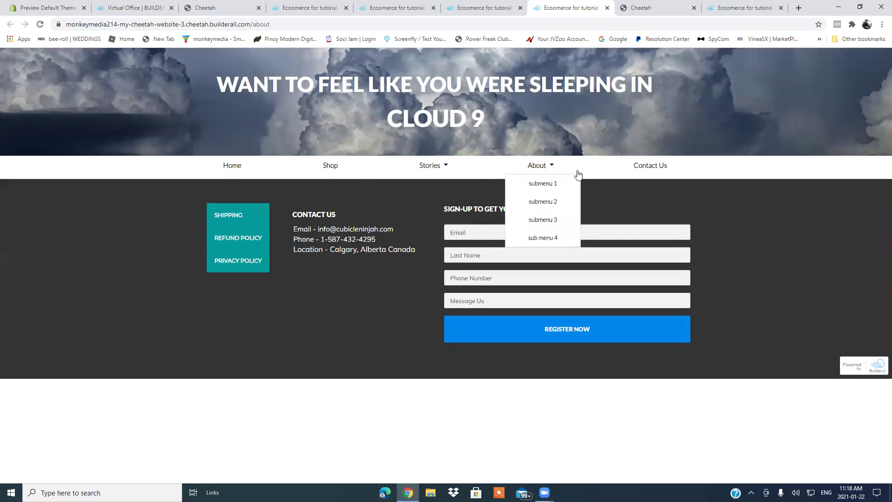
pyautogui.moveTo(396, 168)
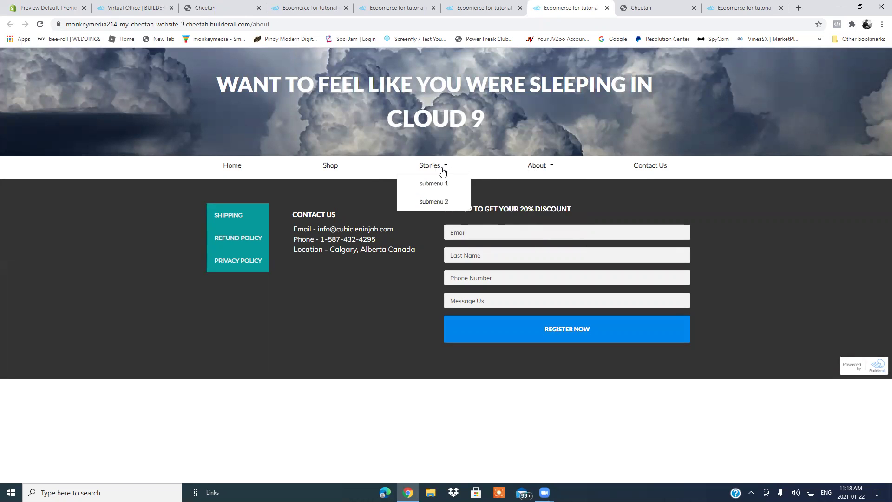
# Step: Close the live About, Pregnancy Pillow, Home and Infant Pillow pages and return to the Home page editor
pyautogui.click(607, 8)
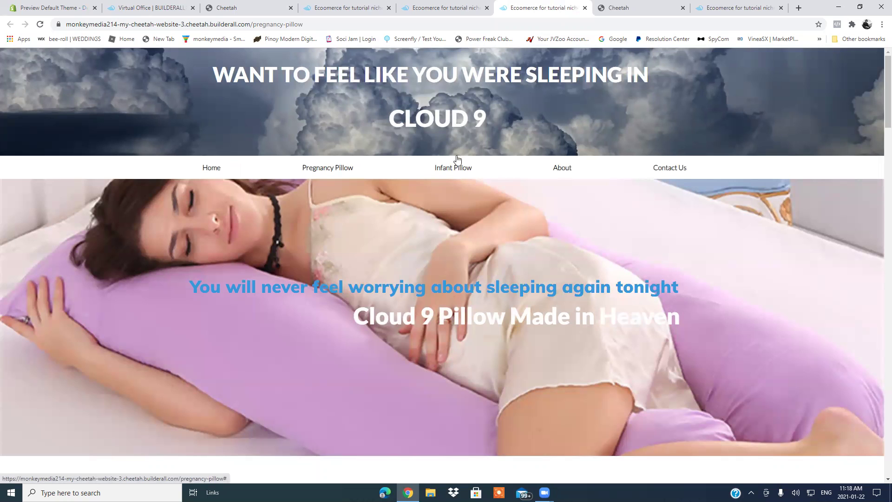
pyautogui.click(584, 8)
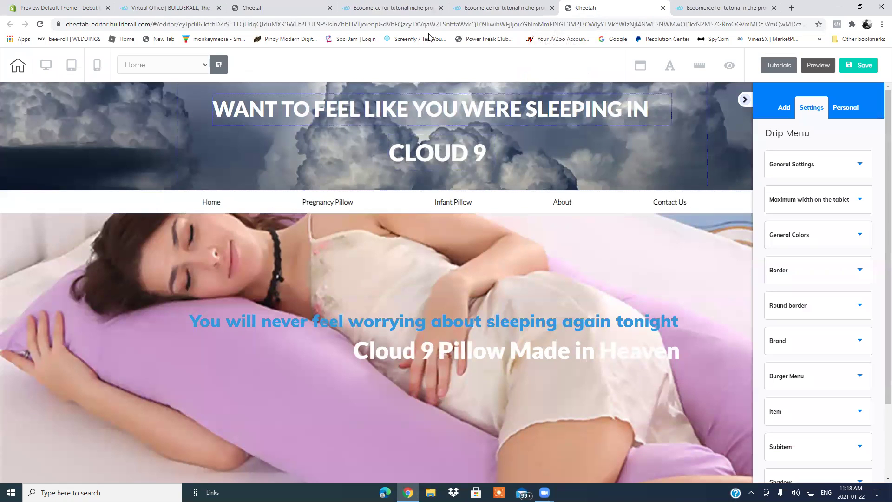
pyautogui.click(380, 9)
pyautogui.click(441, 8)
pyautogui.click(284, 9)
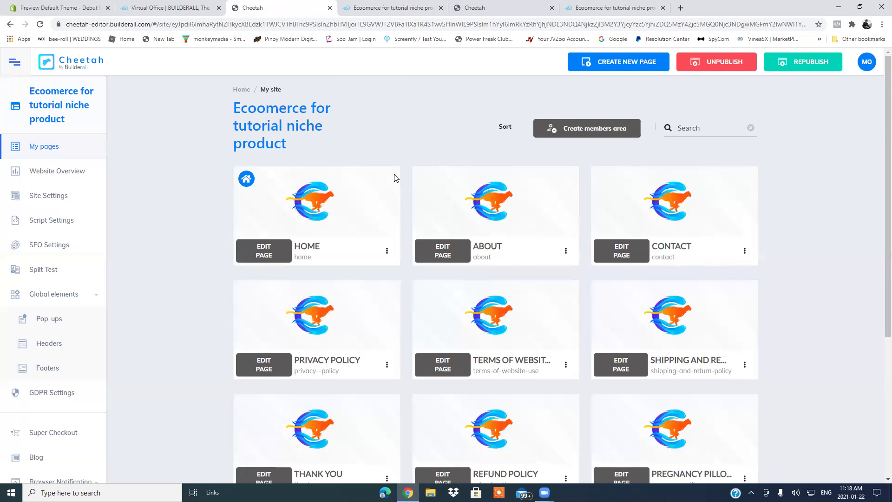
pyautogui.click(393, 8)
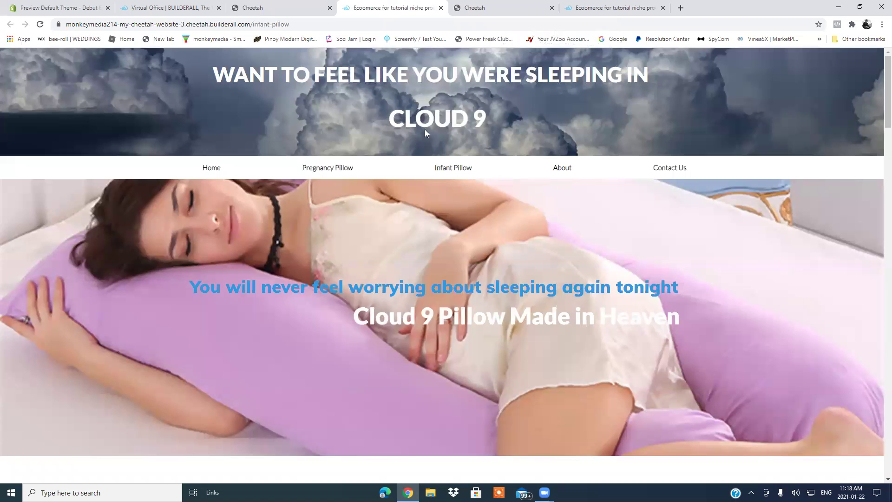
pyautogui.click(441, 7)
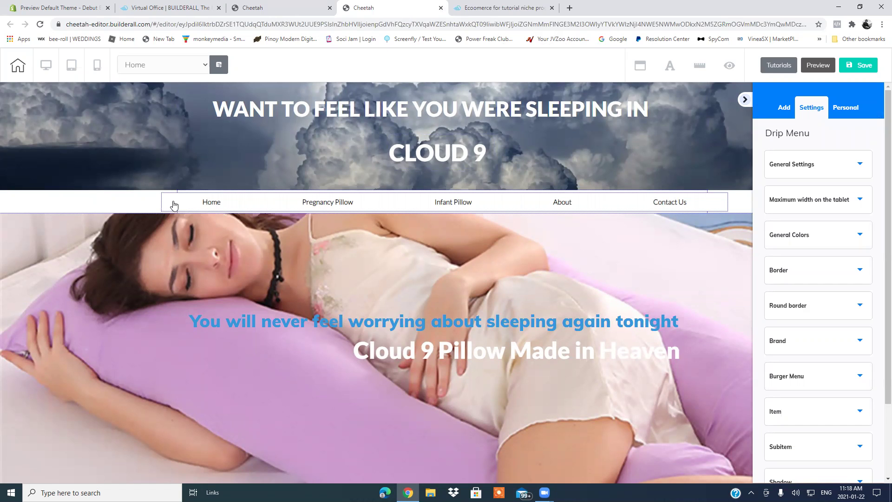
# Step: Look through the saved personal panels and personal elements for a place to store the reusable menu
pyautogui.click(848, 108)
pyautogui.click(795, 135)
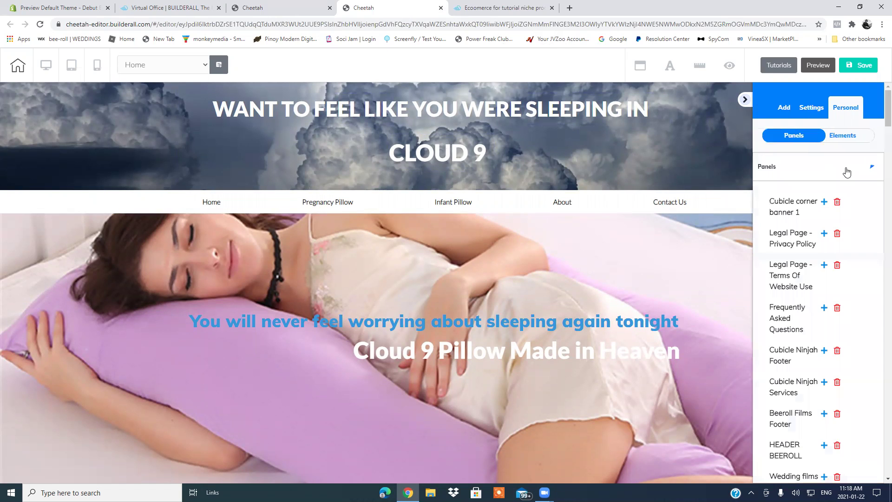
pyautogui.moveTo(886, 117); pyautogui.dragTo(873, 476)
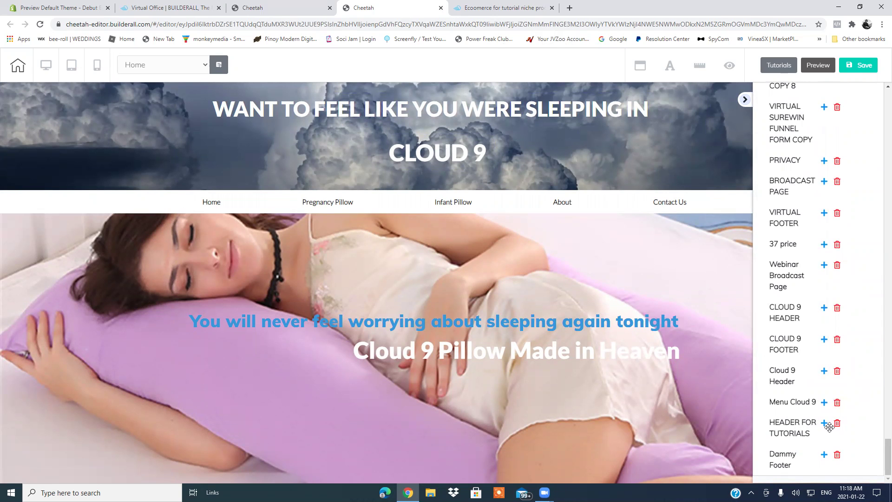
pyautogui.moveTo(885, 444); pyautogui.dragTo(872, 86)
pyautogui.click(843, 135)
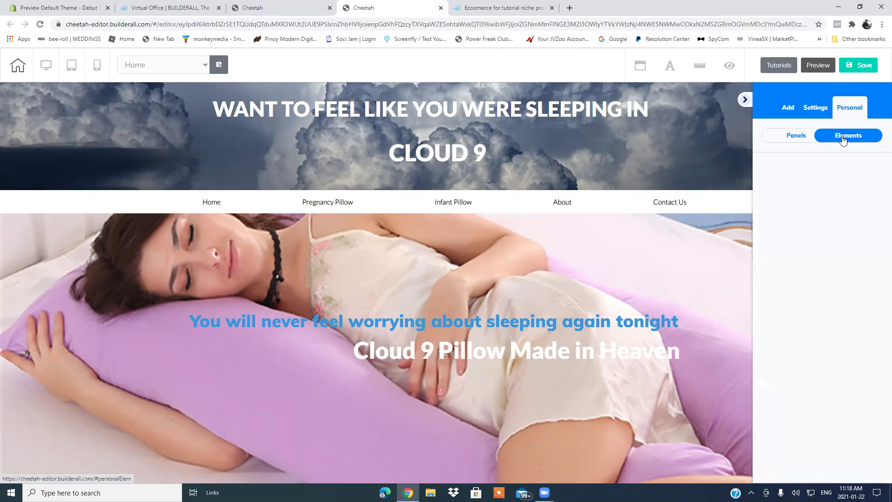
pyautogui.click(788, 144)
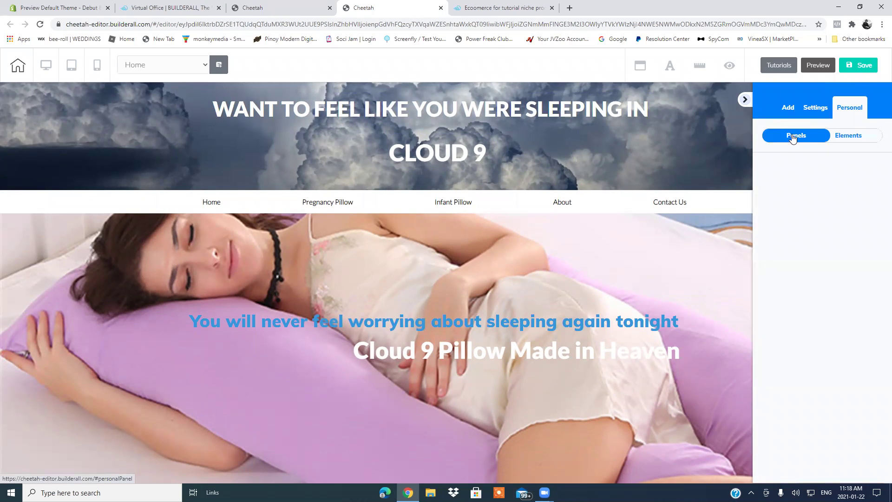
pyautogui.click(785, 174)
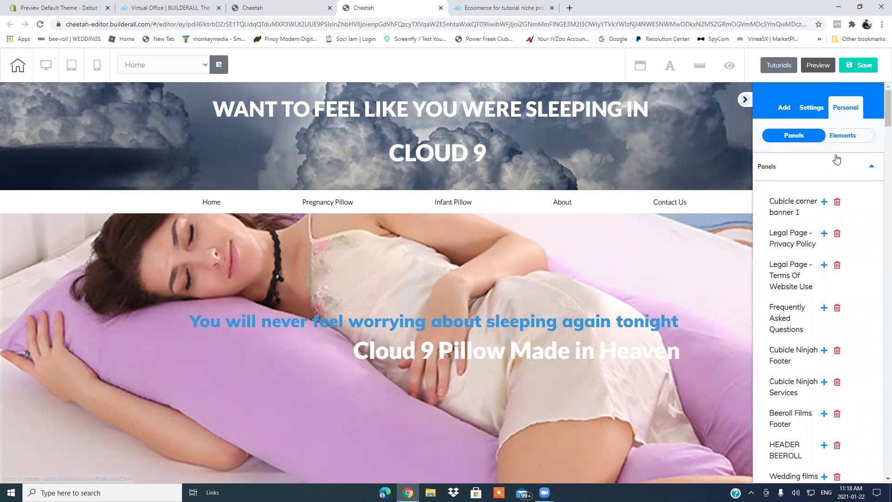
pyautogui.click(840, 139)
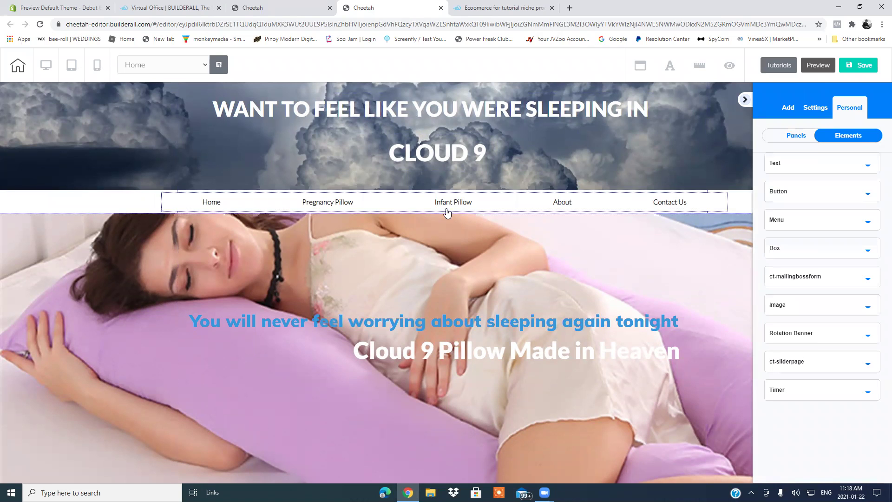
# Step: Save the navigation menu as a personal element described as UPDATED MENU FOR ECOMMERCE TUTORIALS, and save the page
pyautogui.click(170, 200)
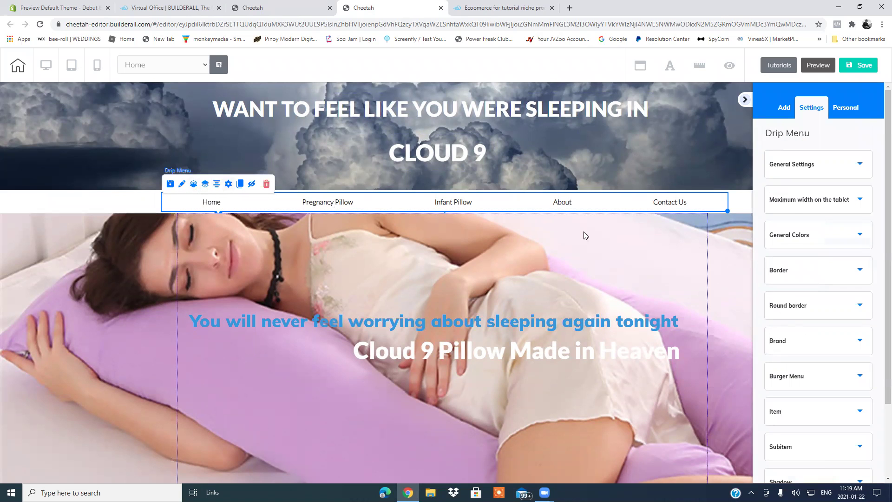
pyautogui.scroll(-2, 878, 207)
pyautogui.click(817, 464)
pyautogui.scroll(-4, 880, 355)
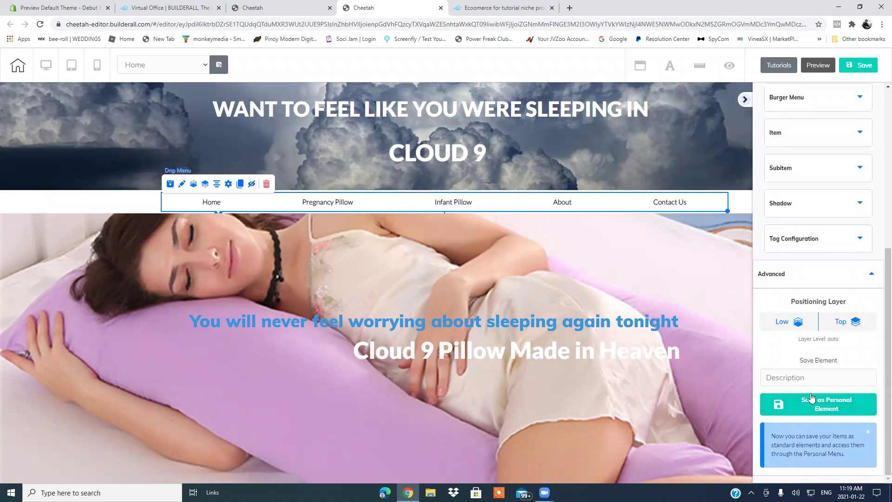
pyautogui.click(796, 373)
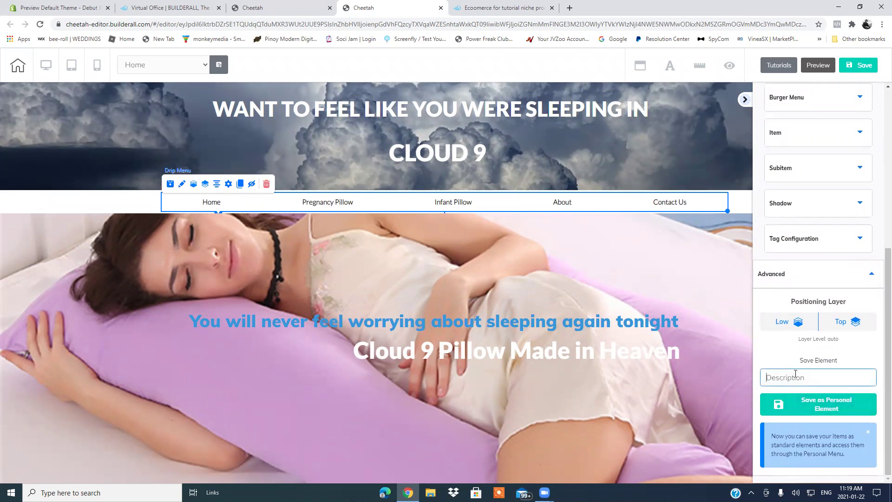
pyautogui.write('U')
pyautogui.write('ECR')
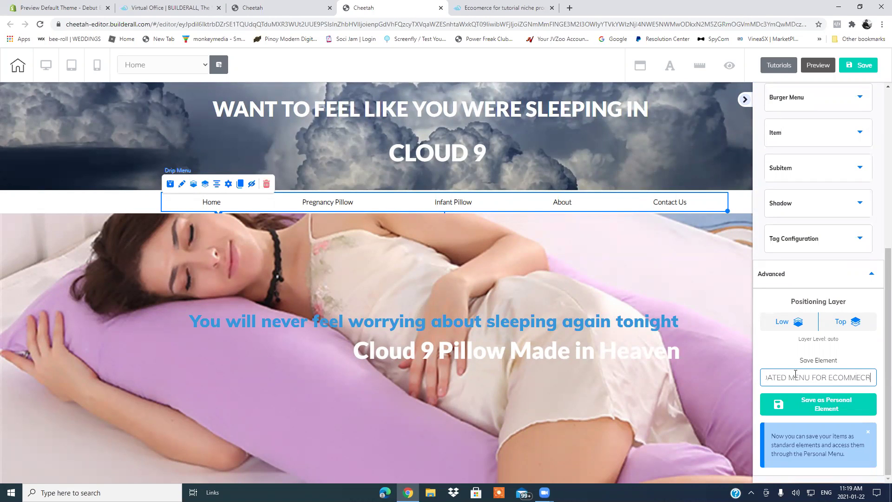
pyautogui.press('BackSpace')
pyautogui.press('BackSpace')
pyautogui.write('RCE TUTORIALS')
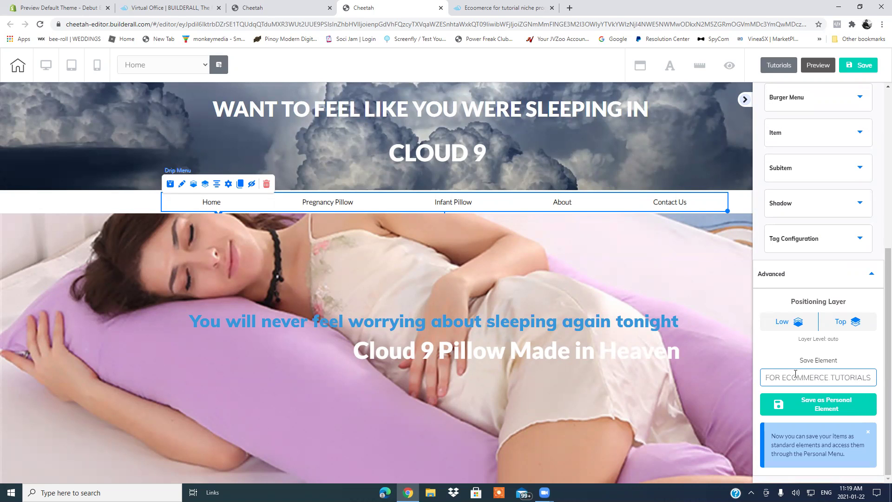
pyautogui.click(826, 411)
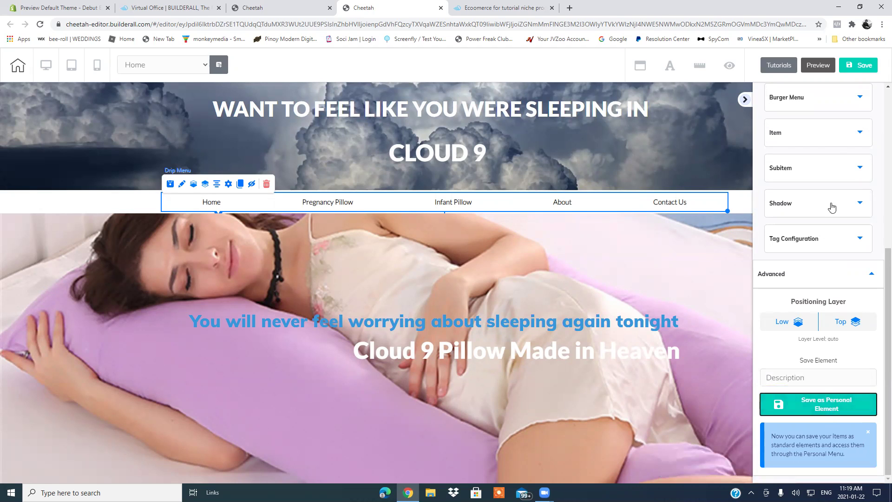
pyautogui.click(869, 70)
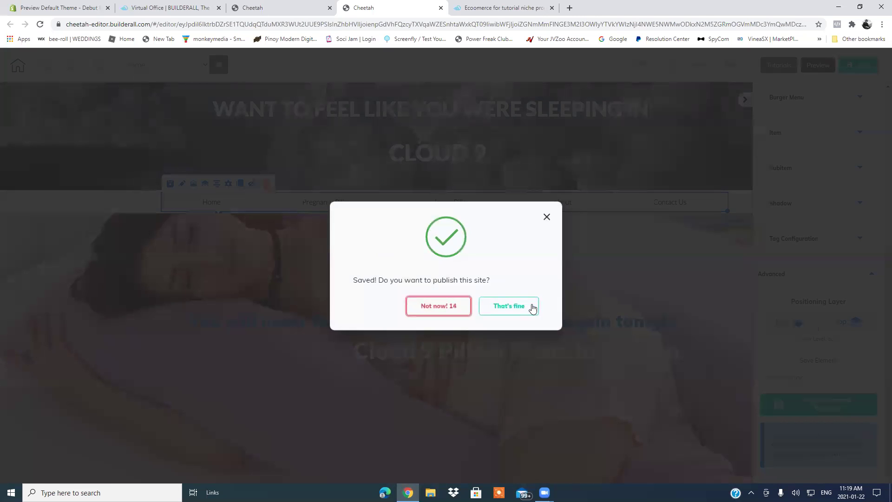
# Step: Publish the saved site and reload the Home page editor
pyautogui.click(533, 308)
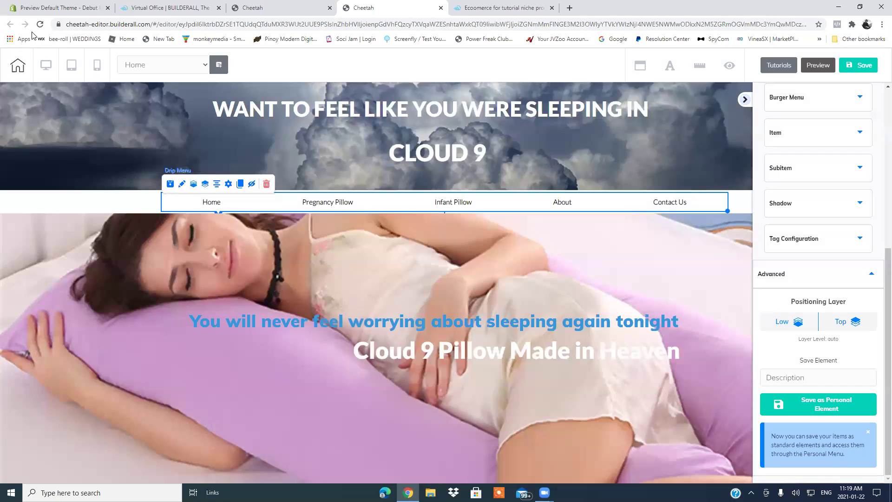
pyautogui.click(40, 24)
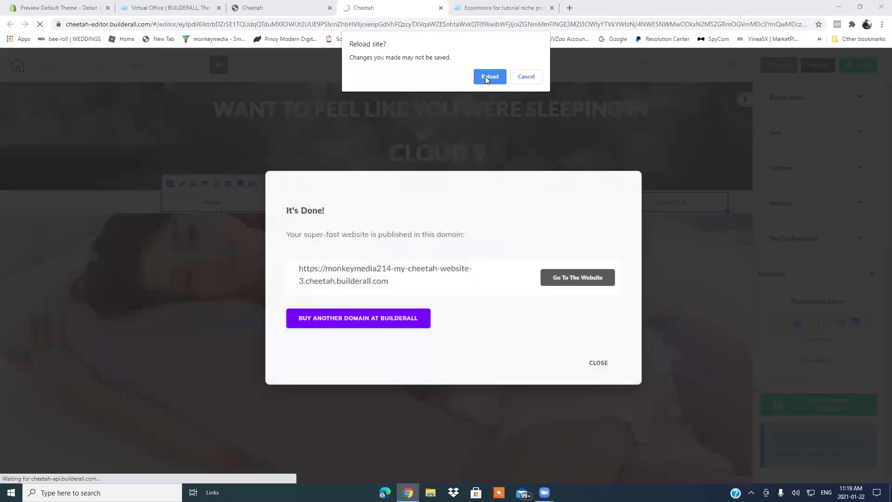
pyautogui.click(489, 76)
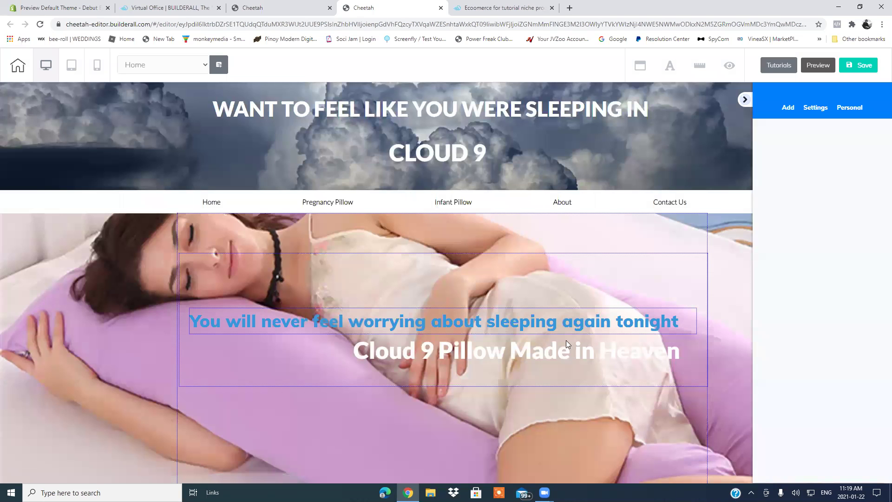
# Step: Look through the personal panels and the personal menu elements for the saved UPDATED MENU FOR ECOMMERCE TUTORIALS
pyautogui.click(849, 108)
pyautogui.click(796, 134)
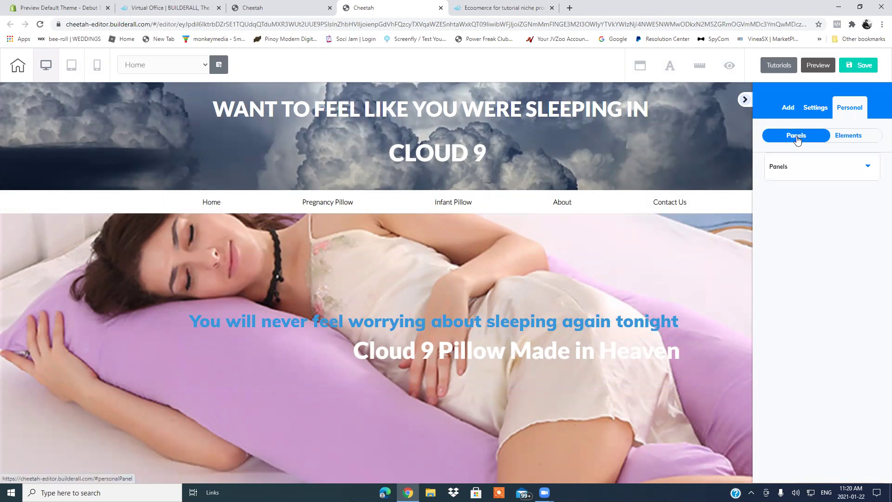
pyautogui.click(787, 176)
pyautogui.moveTo(886, 120); pyautogui.dragTo(886, 477)
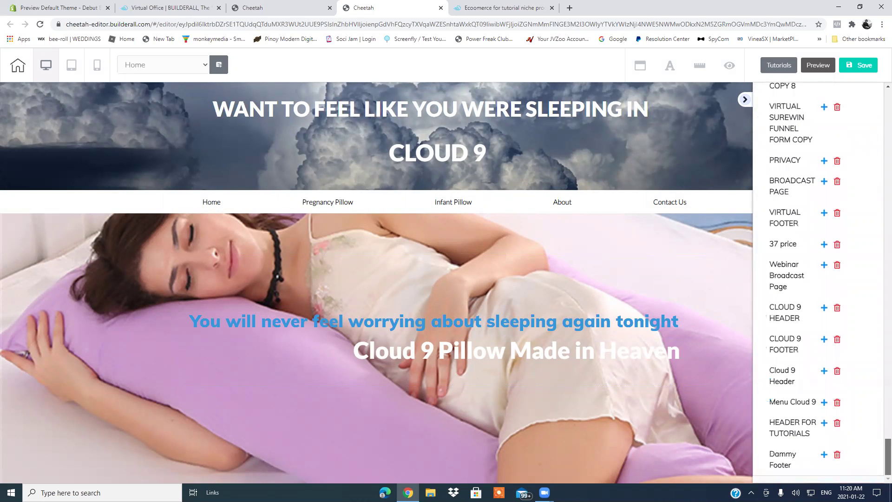
pyautogui.scroll(15, 878, 460)
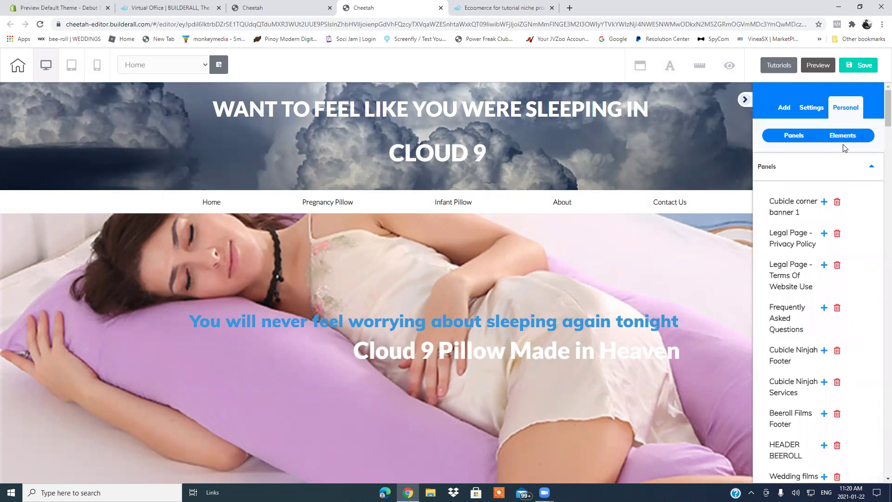
pyautogui.click(843, 136)
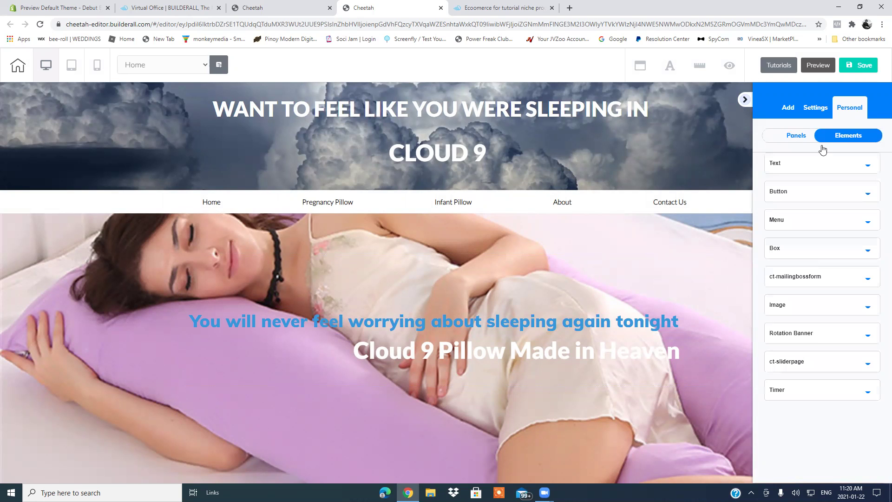
pyautogui.click(797, 225)
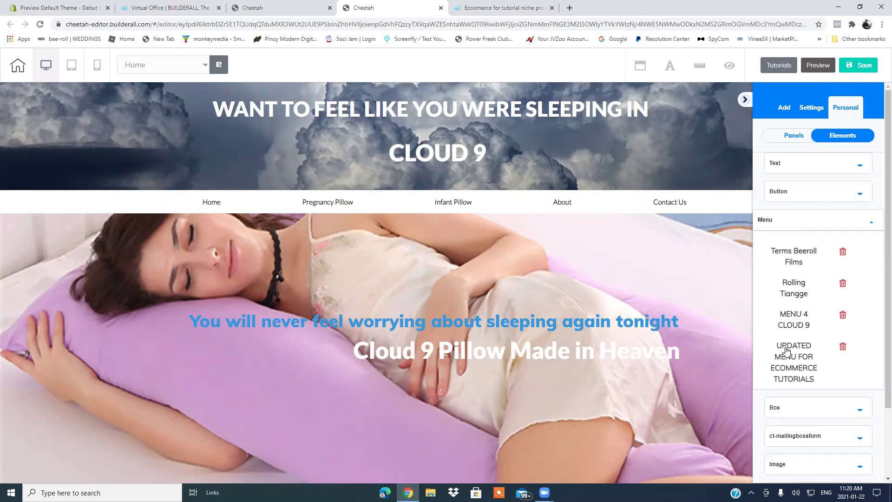
# Step: Close the Home page editor and open the ABOUT page for editing from the site's page list
pyautogui.click(440, 9)
pyautogui.click(498, 83)
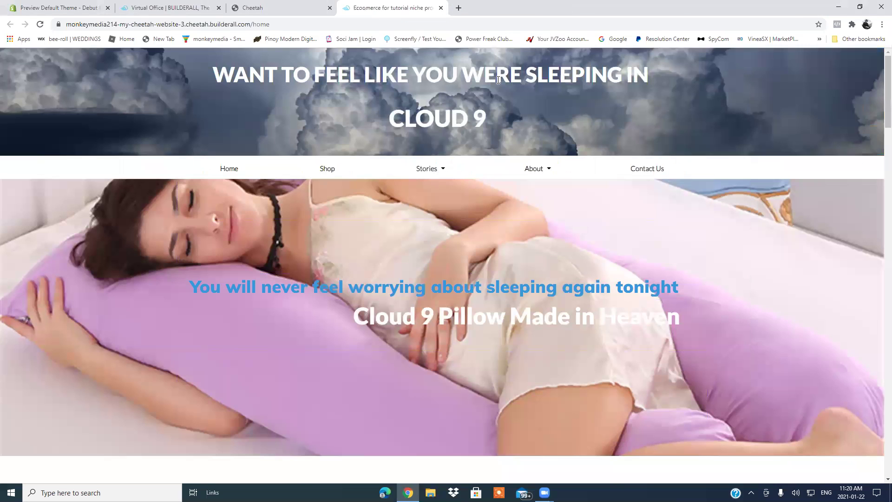
pyautogui.click(281, 7)
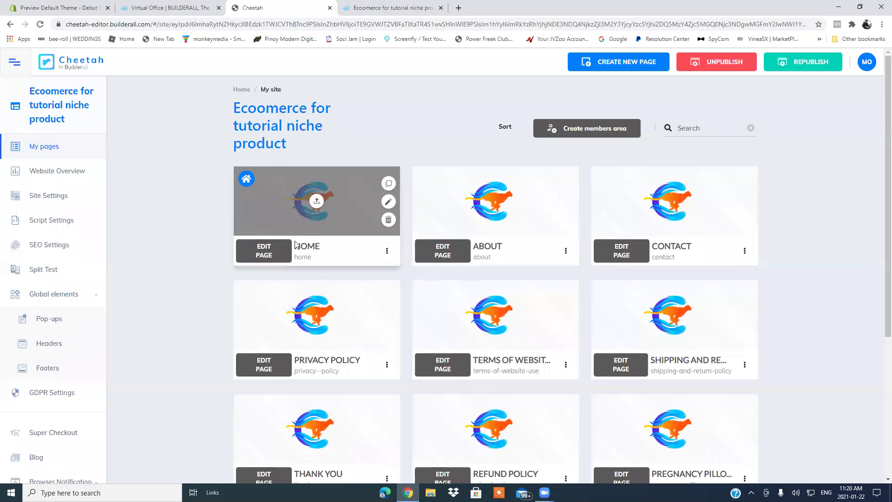
pyautogui.click(443, 257)
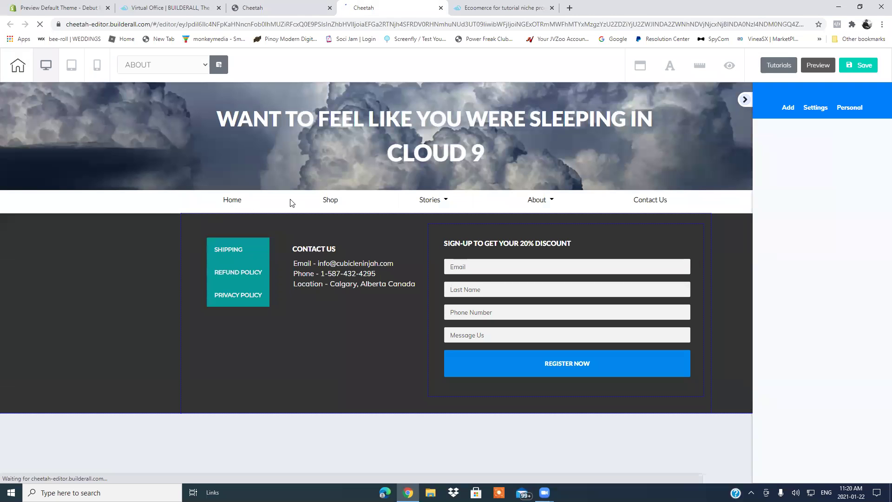
# Step: Insert the personal menu element UPDATED MENU FOR ECOMMERCE TUTORIALS into the About page
pyautogui.click(846, 110)
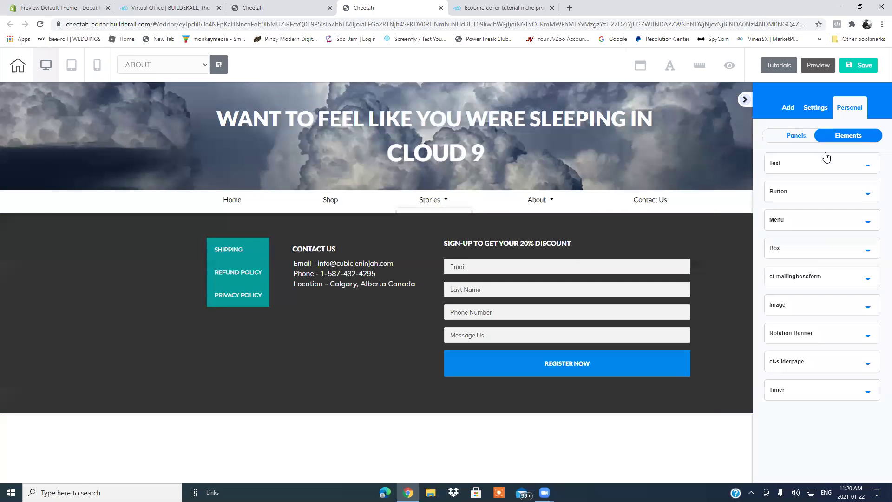
pyautogui.click(795, 223)
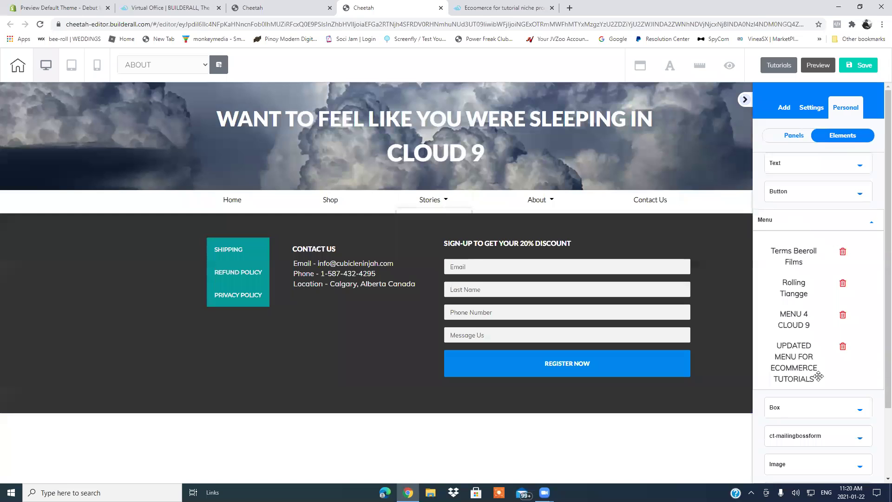
pyautogui.click(803, 363)
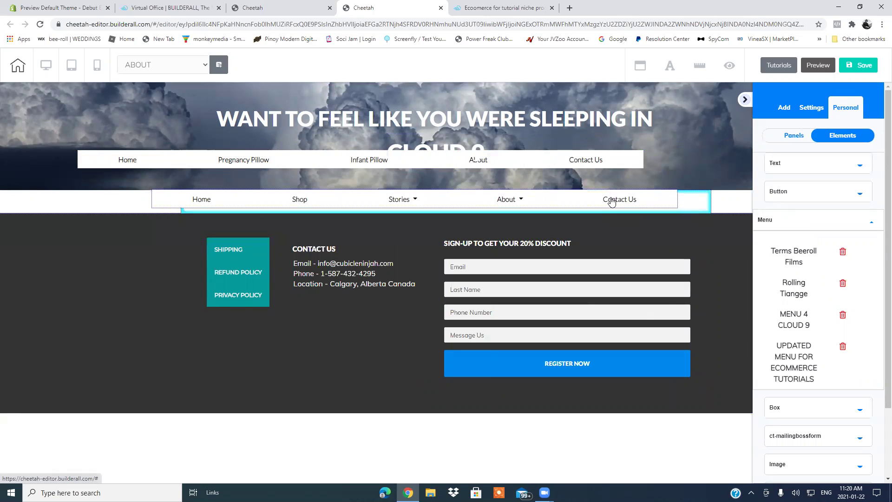
# Step: Delete the old menu with Shop and Stories and move the new menu into the white strip below the header banner
pyautogui.click(532, 209)
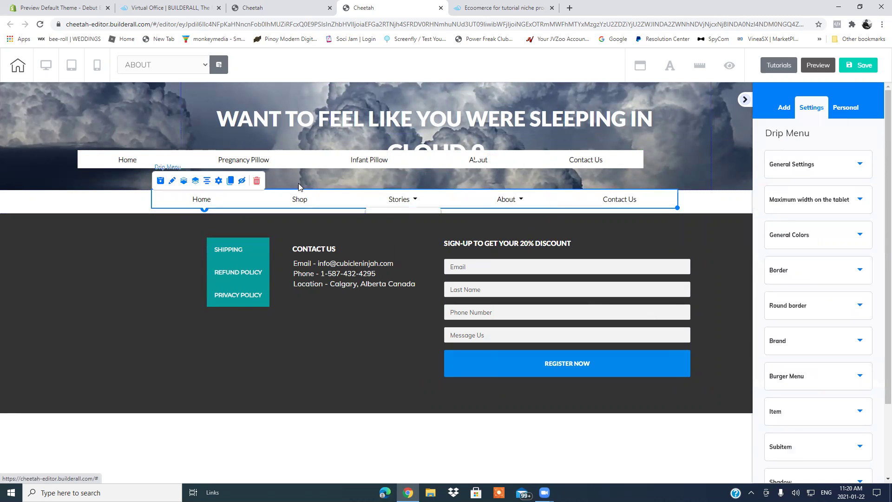
pyautogui.click(257, 184)
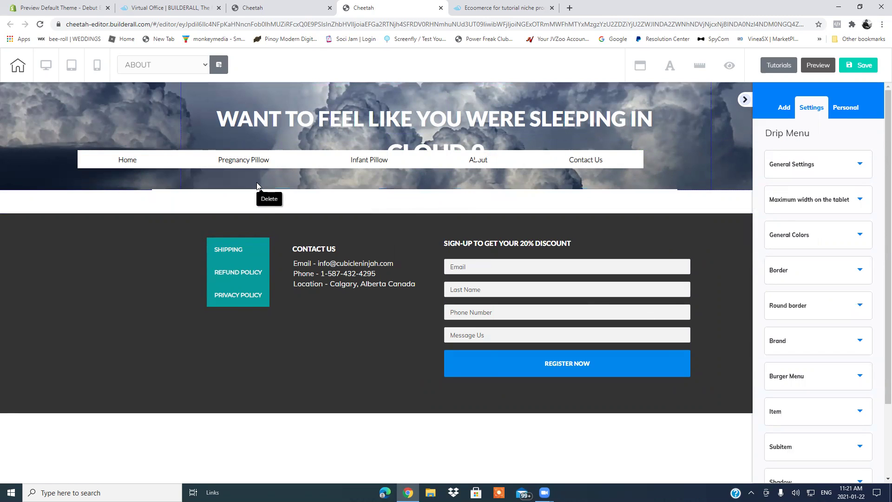
pyautogui.moveTo(487, 156); pyautogui.dragTo(510, 157)
pyautogui.moveTo(114, 164); pyautogui.dragTo(183, 196)
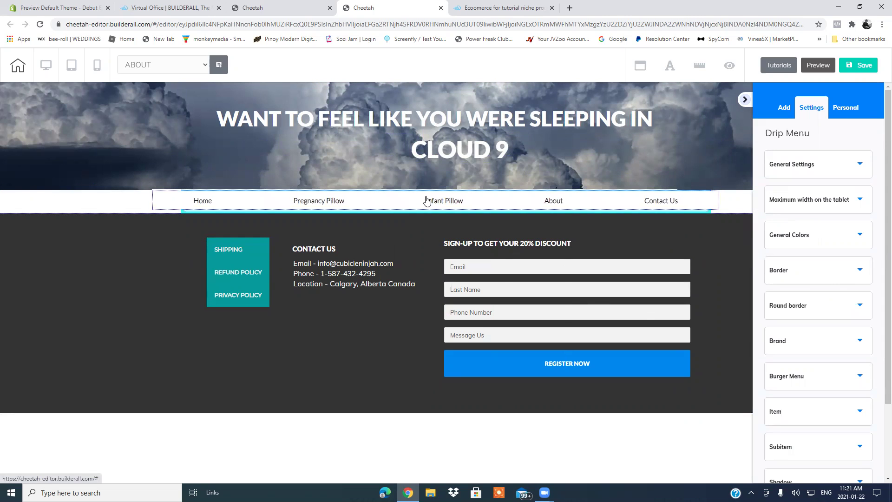
pyautogui.moveTo(384, 202); pyautogui.dragTo(383, 203)
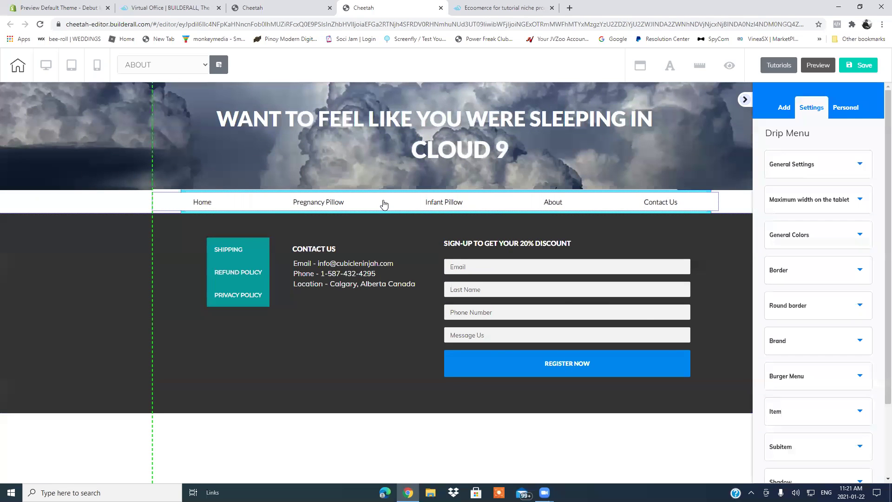
pyautogui.moveTo(381, 204); pyautogui.dragTo(372, 201)
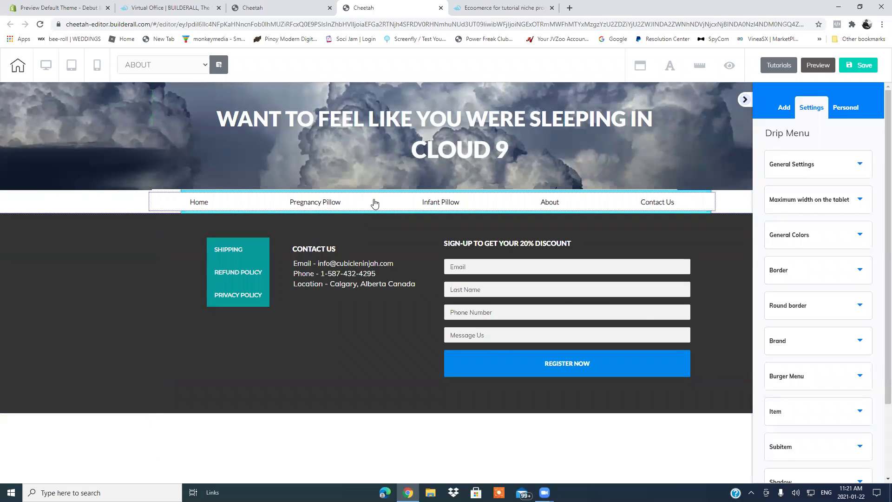
# Step: Move the CLOUD 9 heading slightly lower in the About page's banner and center it under the first line
pyautogui.moveTo(486, 148); pyautogui.dragTo(474, 157)
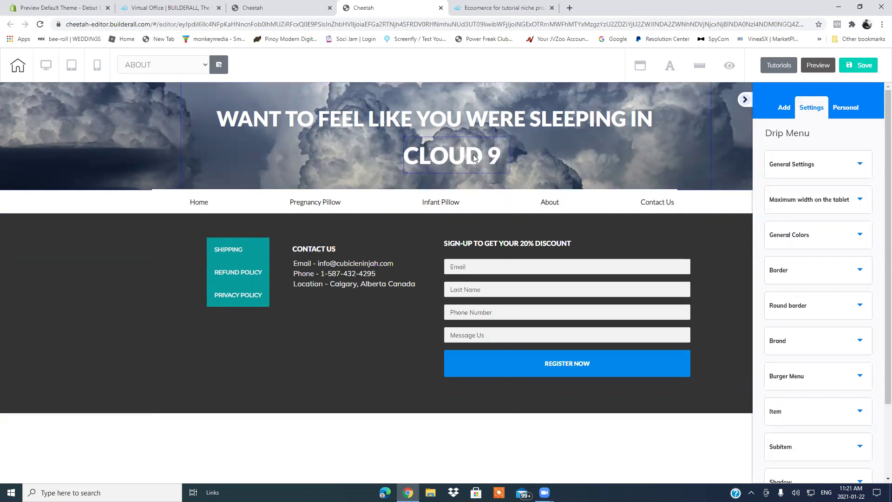
pyautogui.click(419, 157)
pyautogui.moveTo(449, 171); pyautogui.dragTo(430, 180)
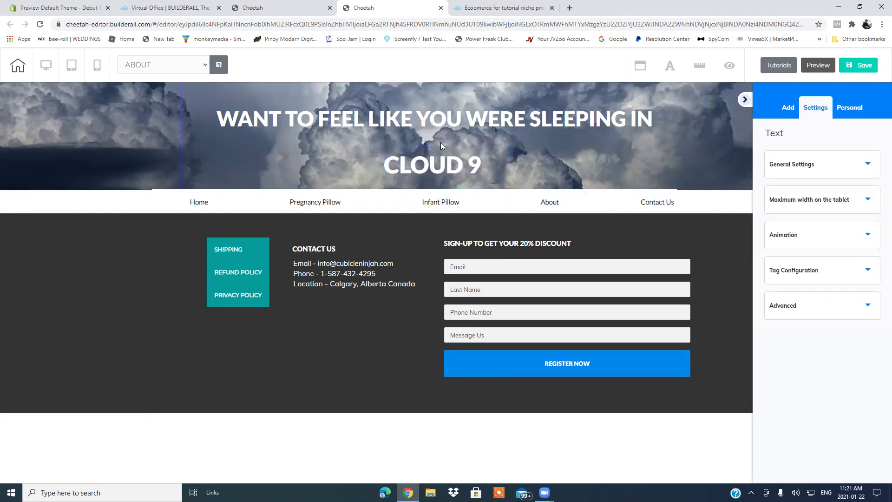
pyautogui.click(442, 150)
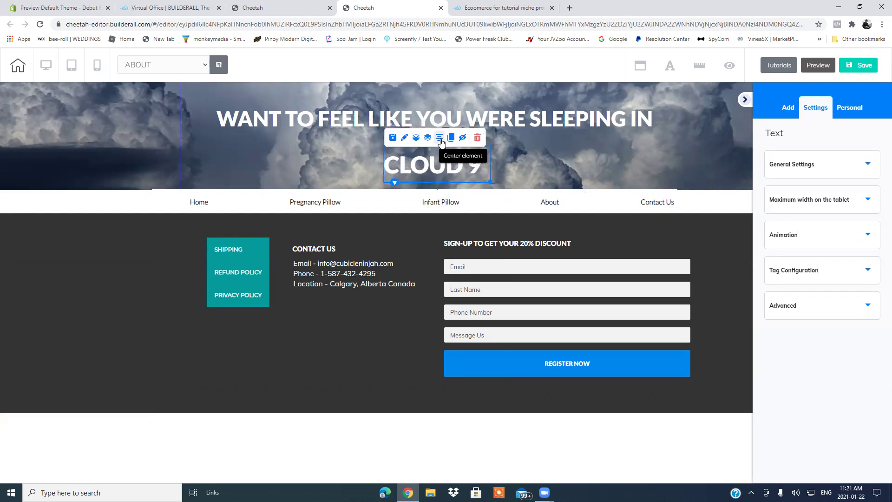
pyautogui.click(440, 139)
pyautogui.moveTo(487, 170); pyautogui.dragTo(483, 166)
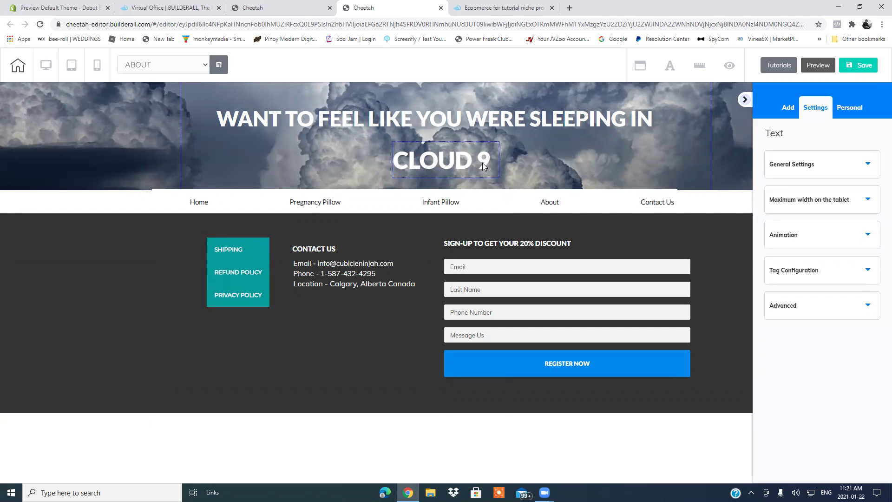
# Step: Save the About page, publish the site and dismiss the publishing confirmation
pyautogui.click(862, 69)
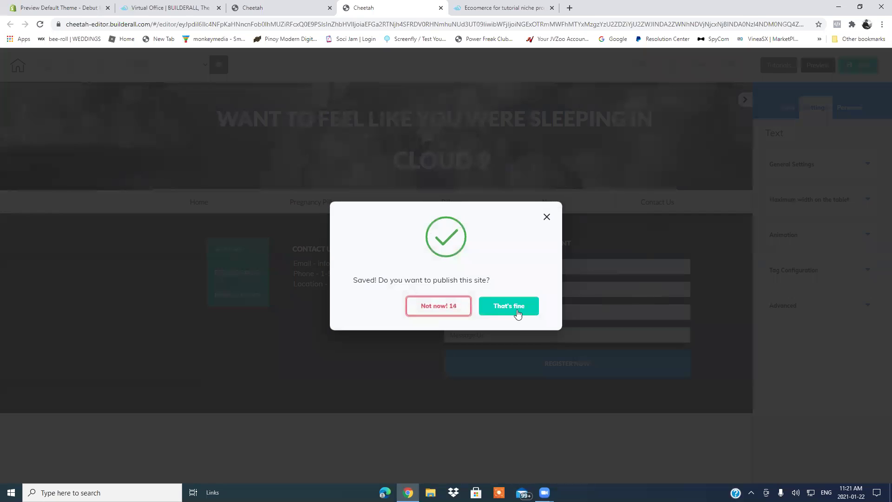
pyautogui.click(509, 306)
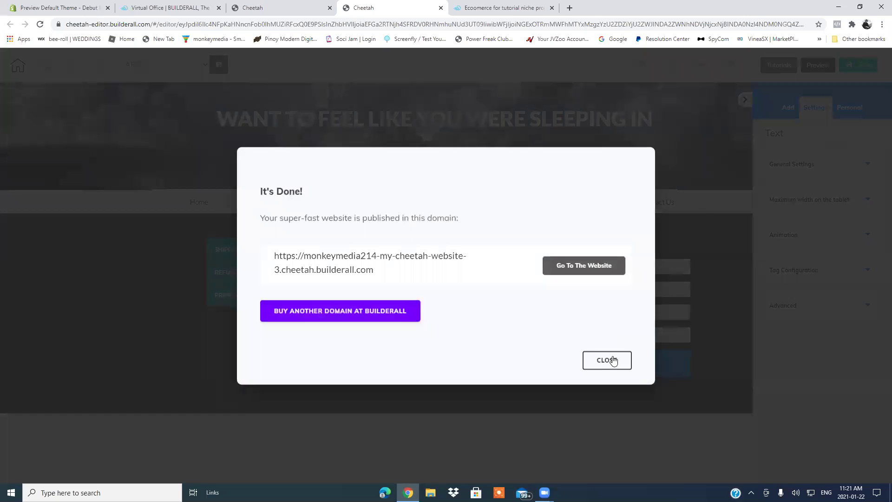
pyautogui.click(613, 360)
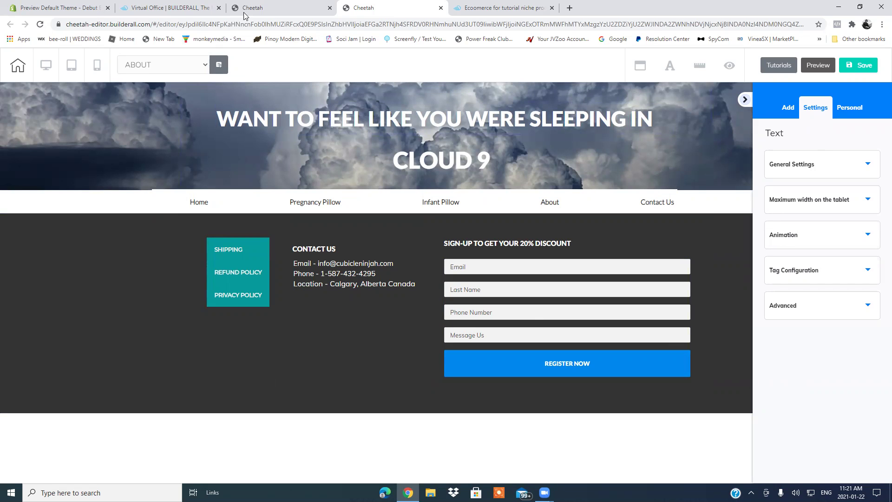
# Step: Open the live About page from the site's page list and refresh it to check the new menu
pyautogui.click(267, 5)
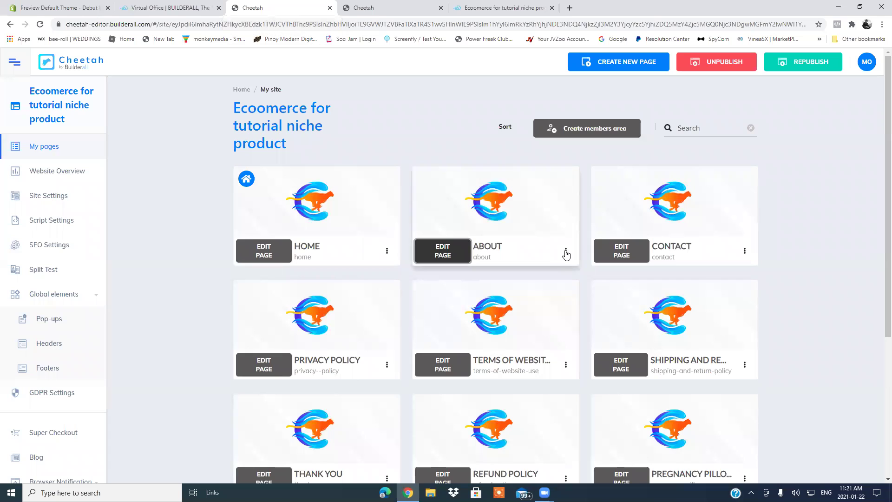
pyautogui.click(566, 252)
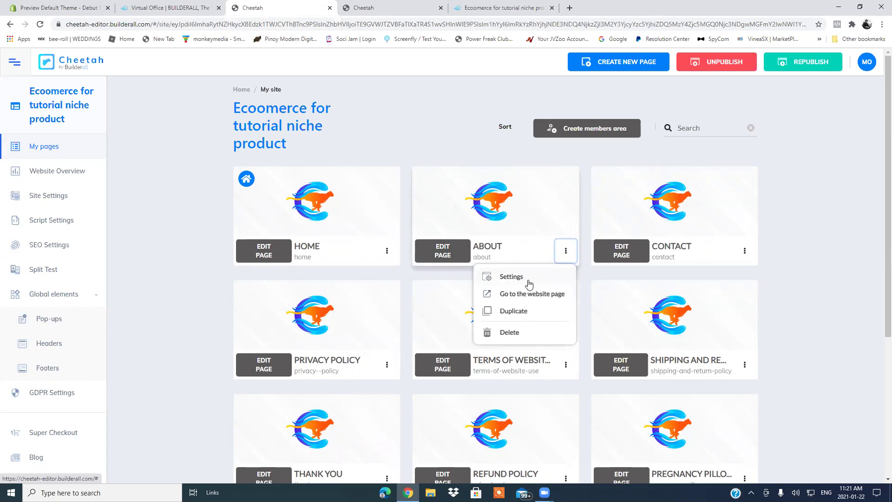
pyautogui.click(525, 293)
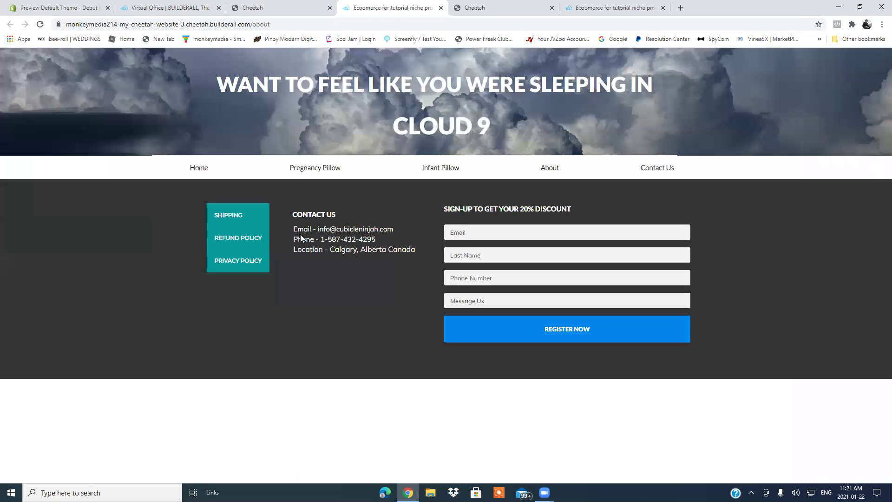
pyautogui.click(40, 24)
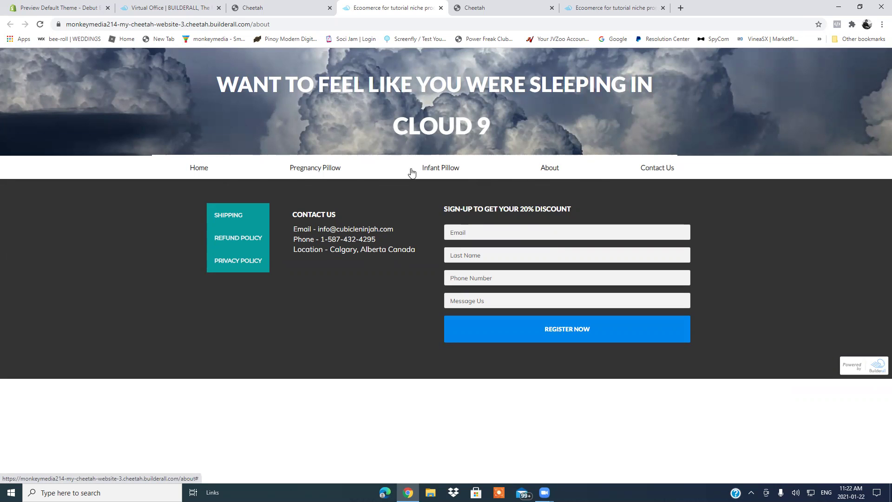
# Step: Test the live menu's Home, Pregnancy Pillow and About links and compare the opened pages
pyautogui.click(196, 171)
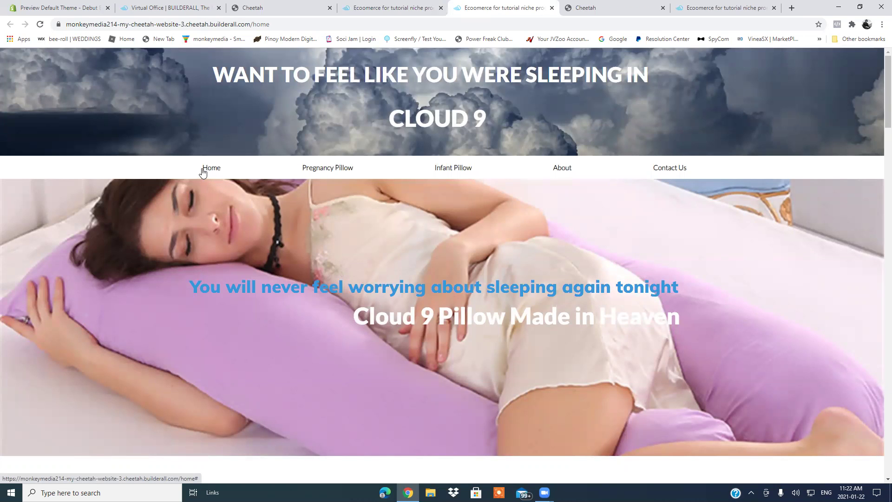
pyautogui.click(324, 171)
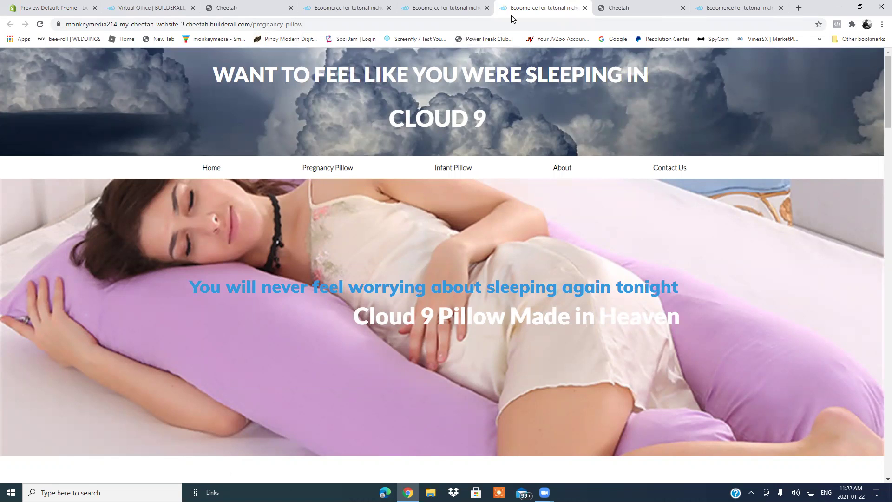
pyautogui.click(562, 169)
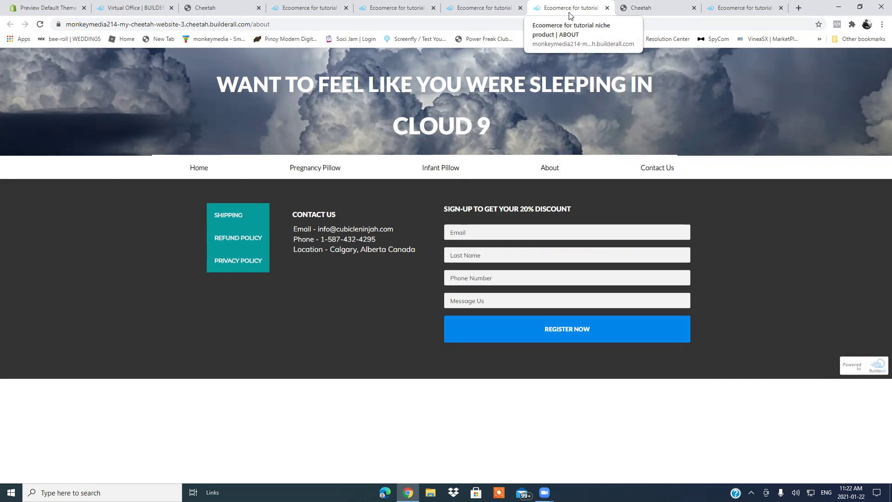
pyautogui.click(479, 8)
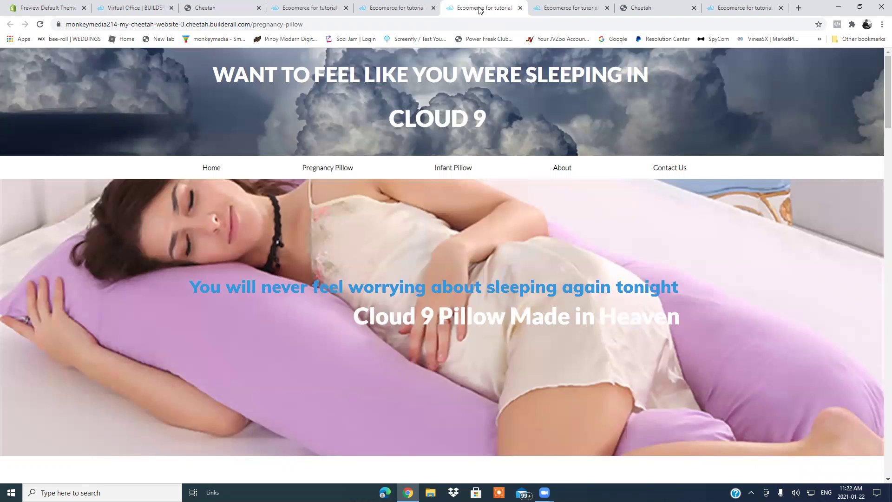
pyautogui.click(396, 10)
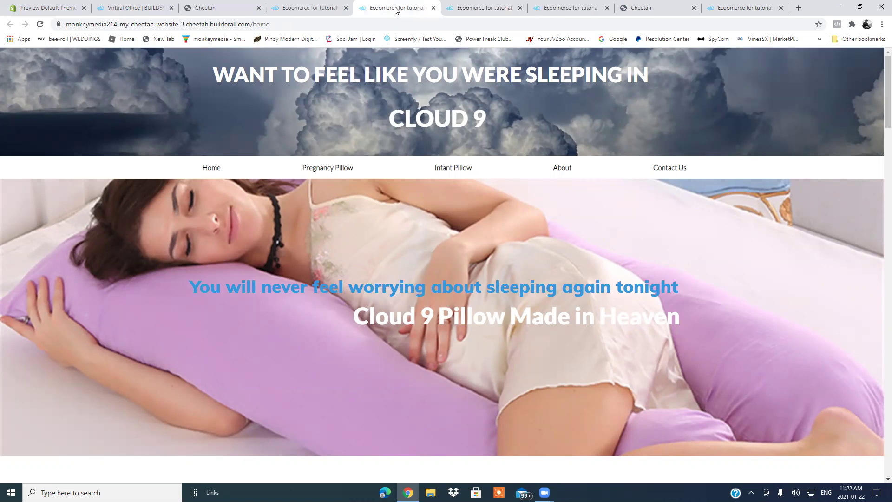
# Step: Close the live-site tabs opened for testing the menu and return to the About page editor
pyautogui.click(573, 6)
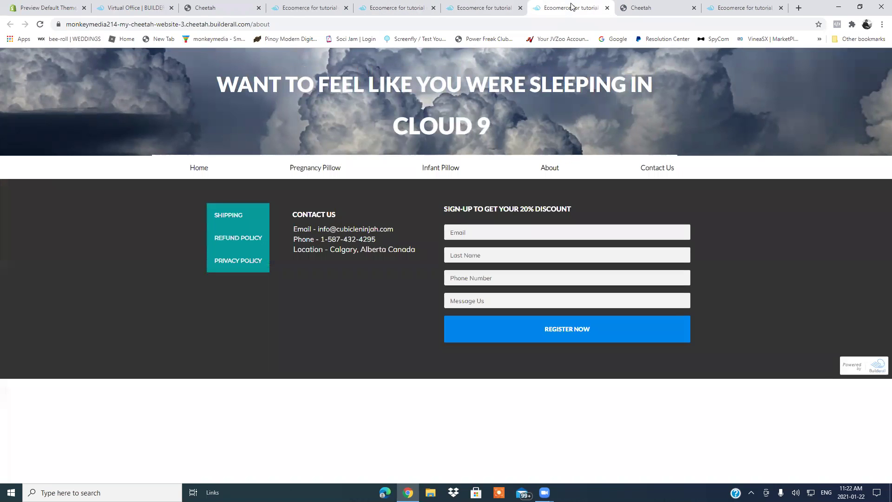
pyautogui.click(607, 8)
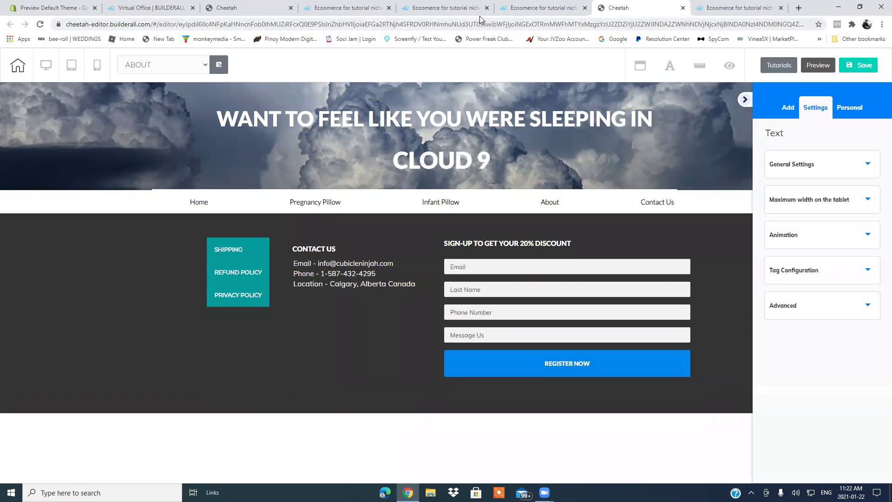
pyautogui.click(464, 12)
pyautogui.click(486, 8)
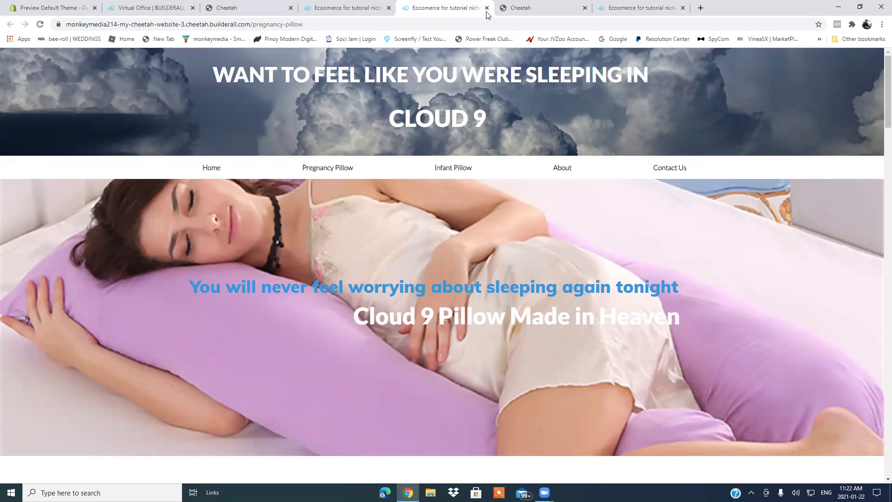
pyautogui.click(486, 9)
pyautogui.click(353, 10)
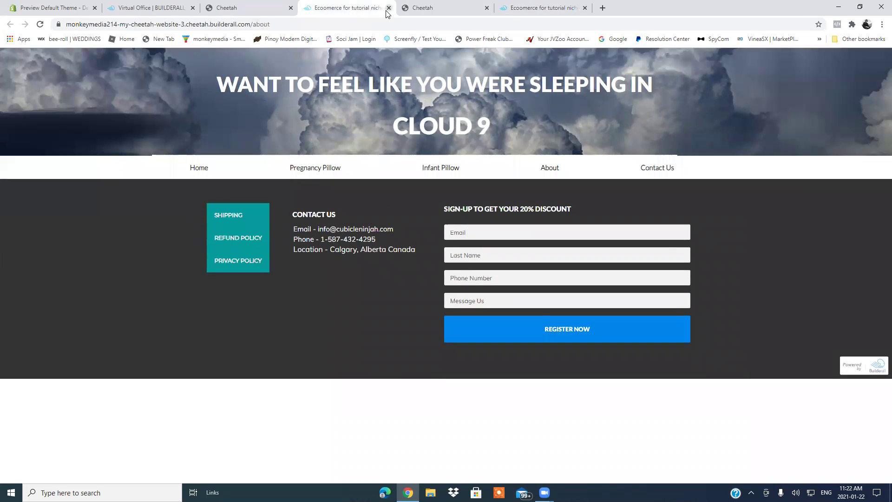
pyautogui.click(389, 9)
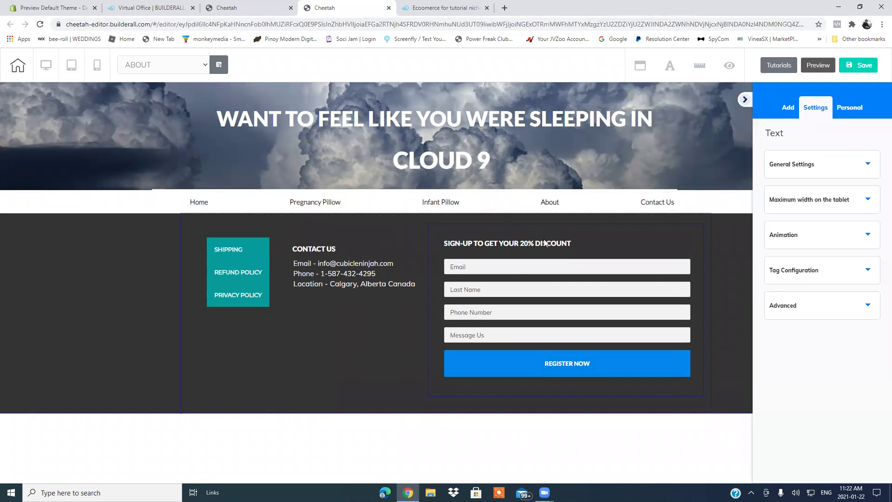
# Step: Open the Contact page for editing from the site's page list and close the About page editor
pyautogui.click(281, 7)
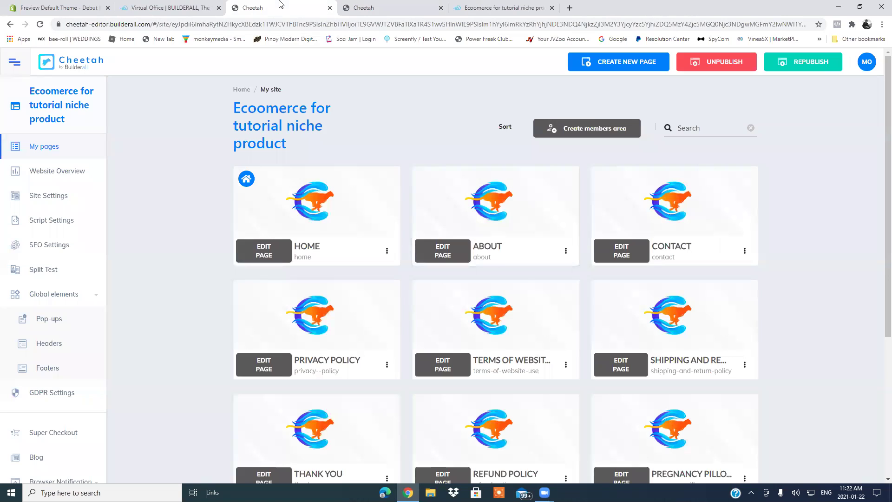
pyautogui.click(622, 253)
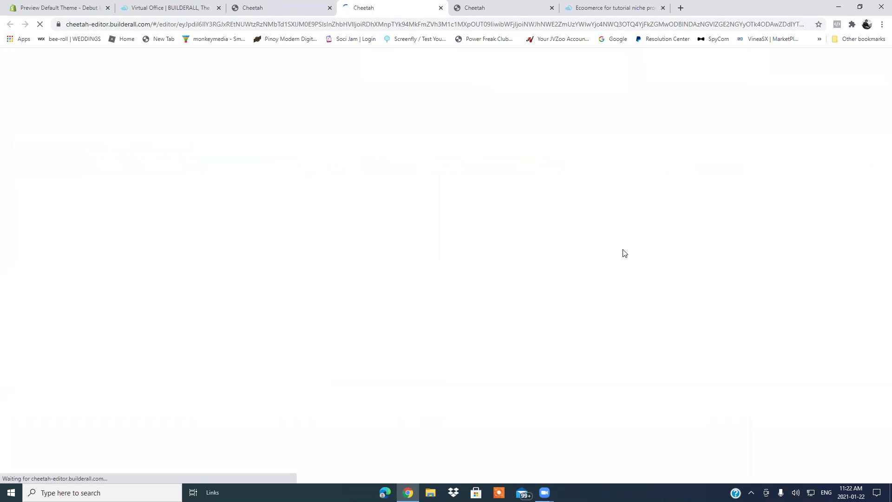
pyautogui.click(510, 5)
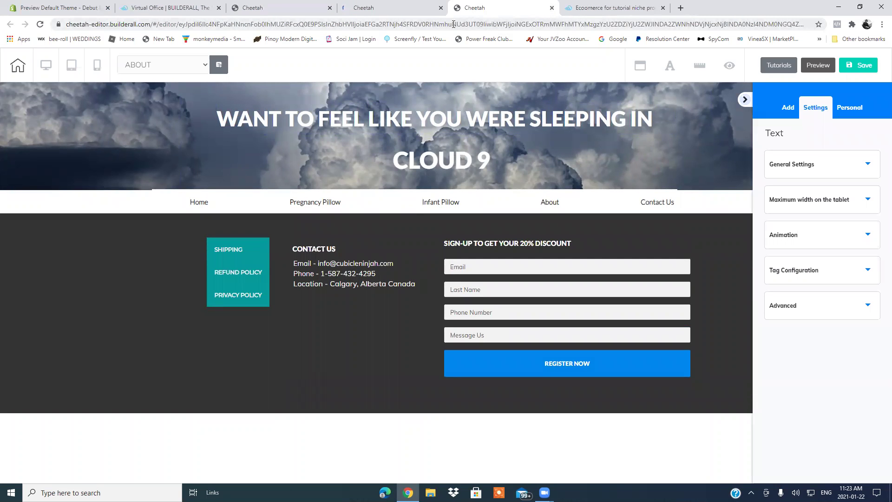
pyautogui.hotkey('ctrl', 'w')
pyautogui.click(386, 8)
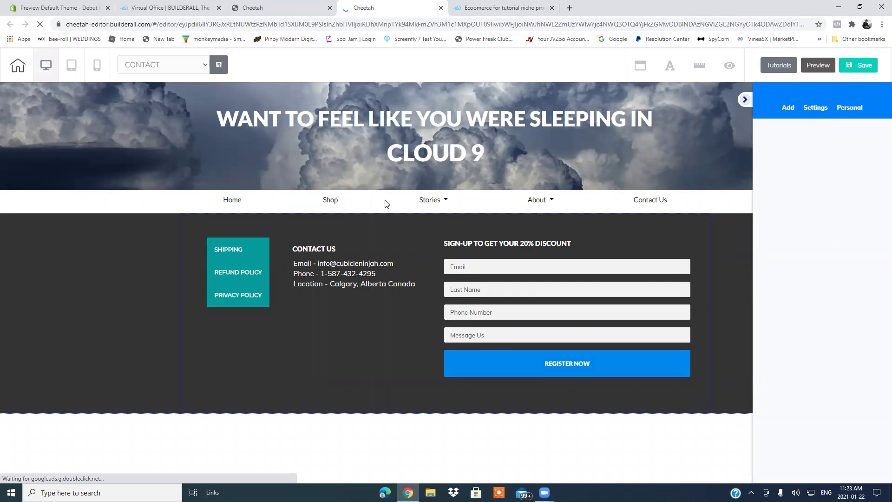
# Step: Delete the old menu with the Shop and Stories items from the Contact page and confirm the deletion
pyautogui.click(310, 208)
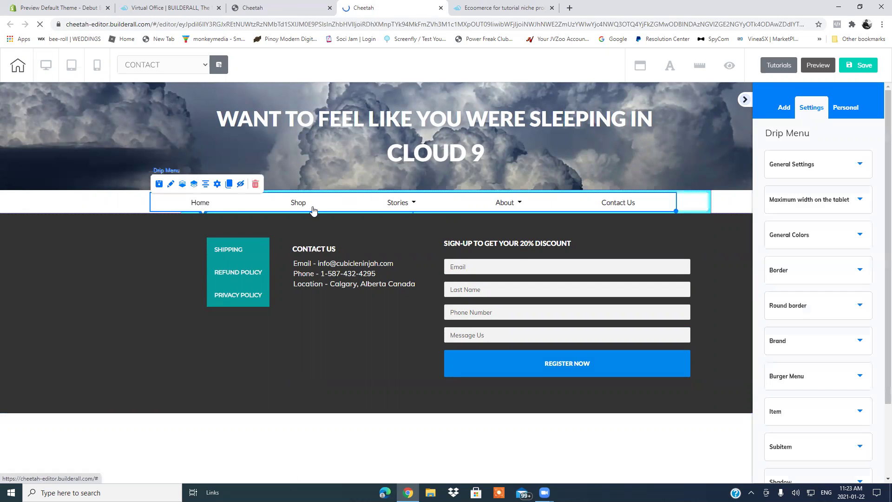
pyautogui.click(239, 200)
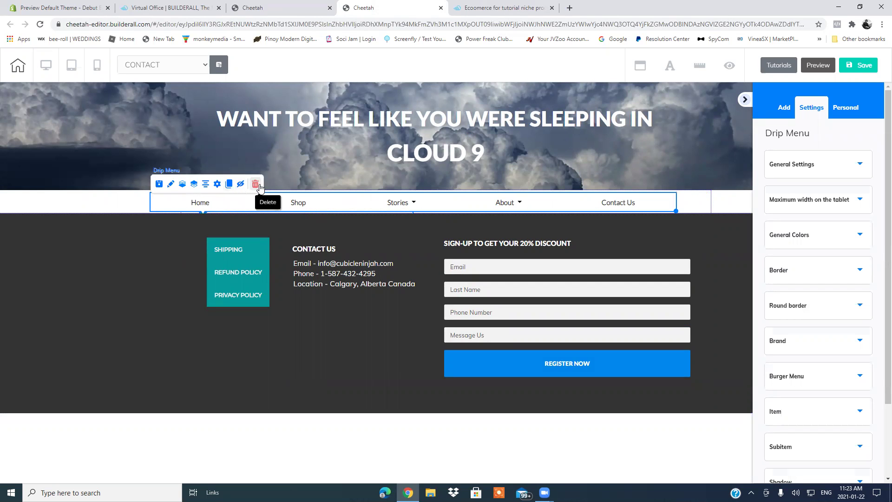
pyautogui.click(256, 185)
pyautogui.click(536, 295)
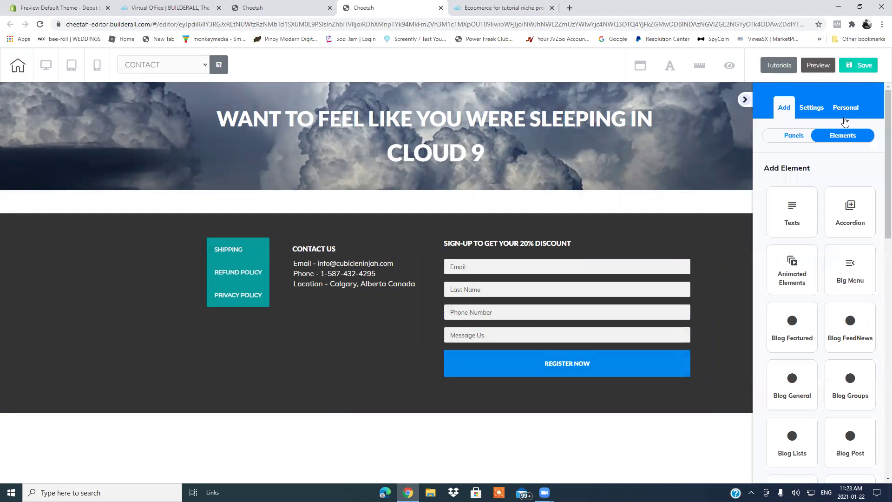
# Step: Insert the saved menu UPDATED MENU FOR ECOMMERCE TUTORIALS and position it in the white strip below the Contact page's banner
pyautogui.click(845, 110)
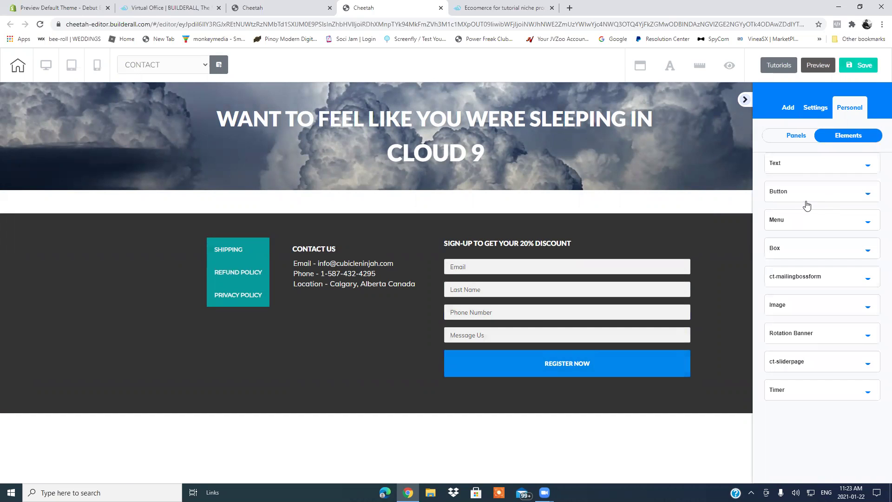
pyautogui.click(812, 226)
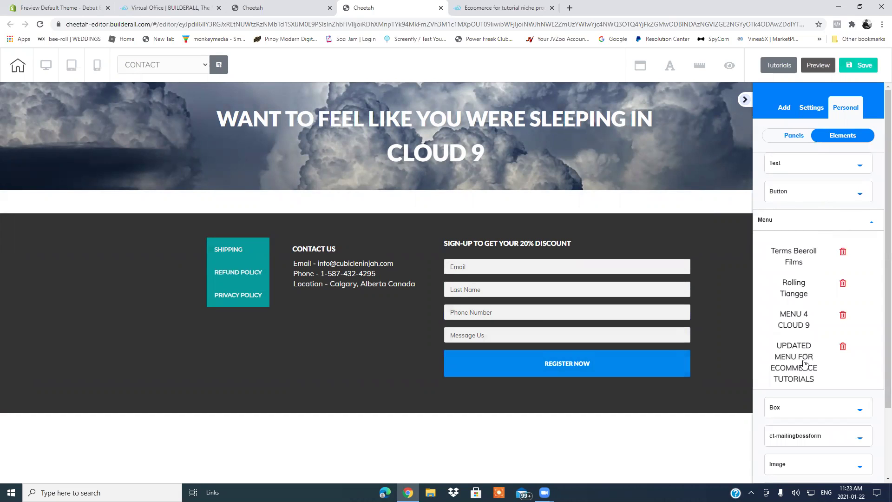
pyautogui.click(804, 363)
pyautogui.click(229, 176)
pyautogui.moveTo(235, 171); pyautogui.dragTo(226, 199)
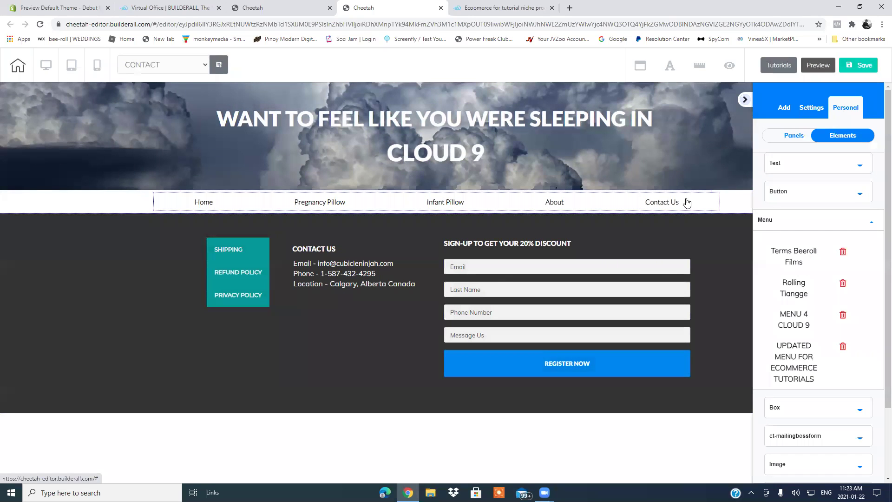
# Step: Save the Contact page, publish the site and dismiss the publishing confirmation
pyautogui.click(864, 73)
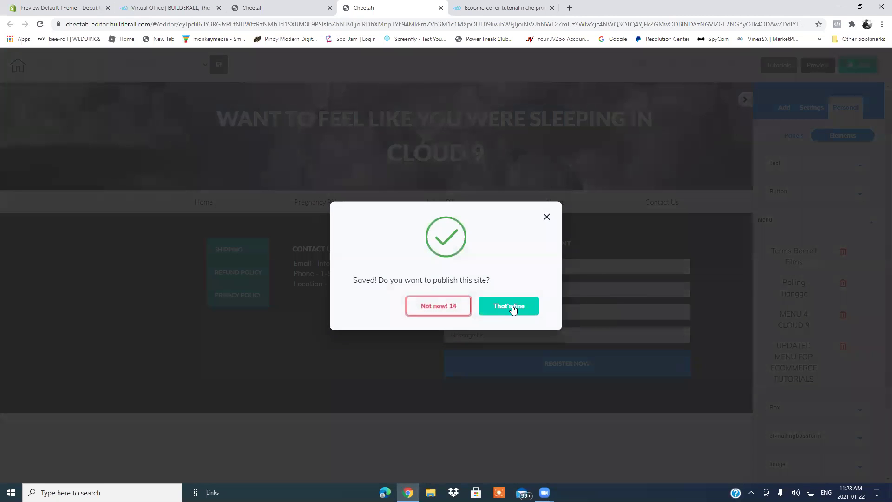
pyautogui.click(509, 304)
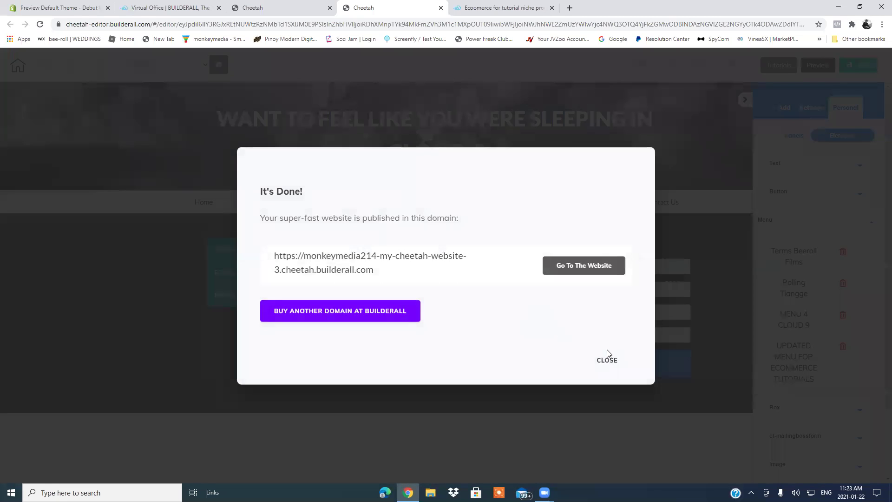
pyautogui.click(605, 360)
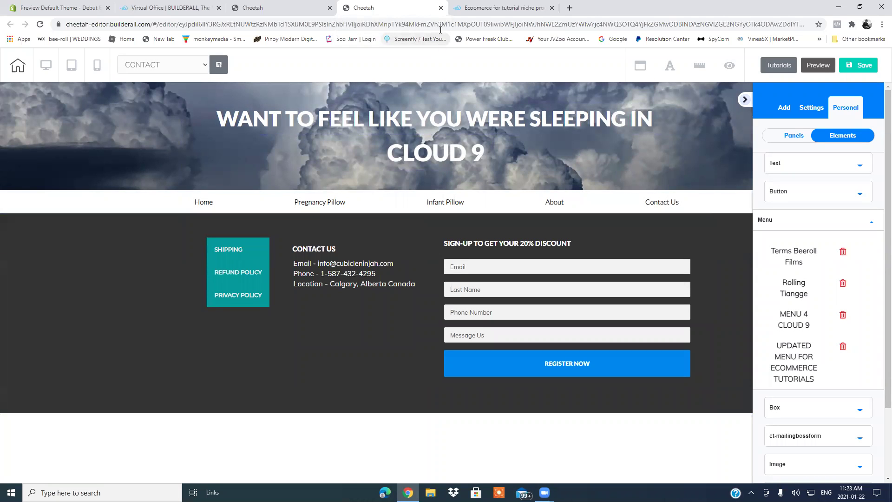
# Step: Leave the Contact page editor and open the live Contact page from the site's page list to check its menu
pyautogui.click(440, 8)
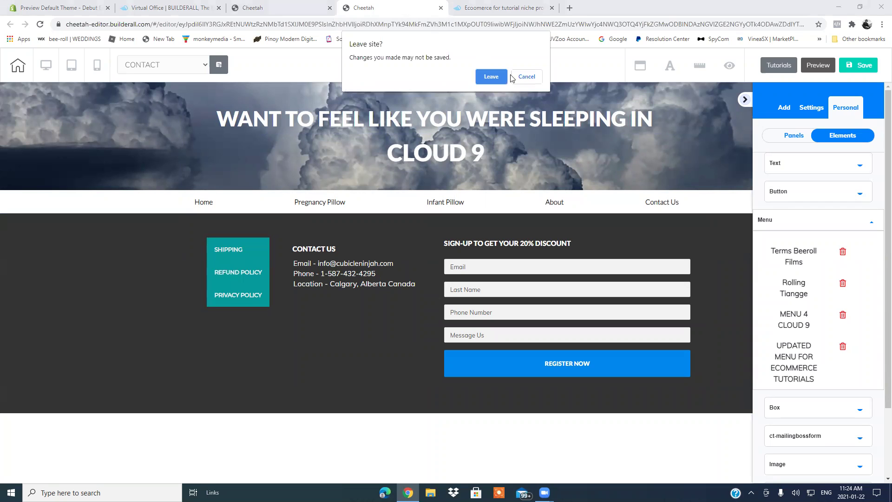
pyautogui.click(491, 77)
pyautogui.click(284, 10)
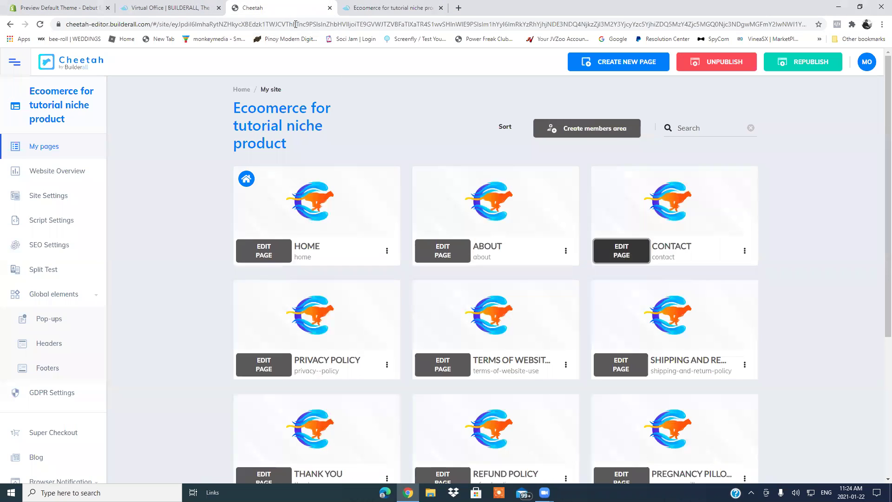
pyautogui.click(745, 250)
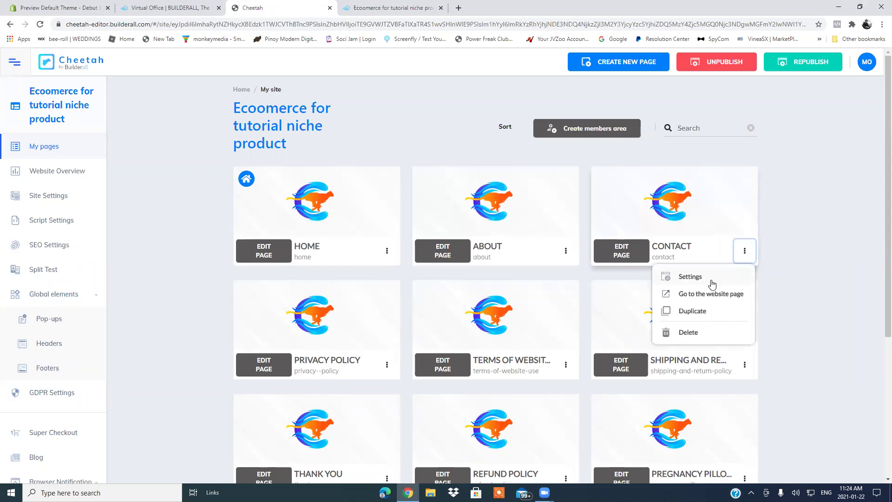
pyautogui.click(708, 295)
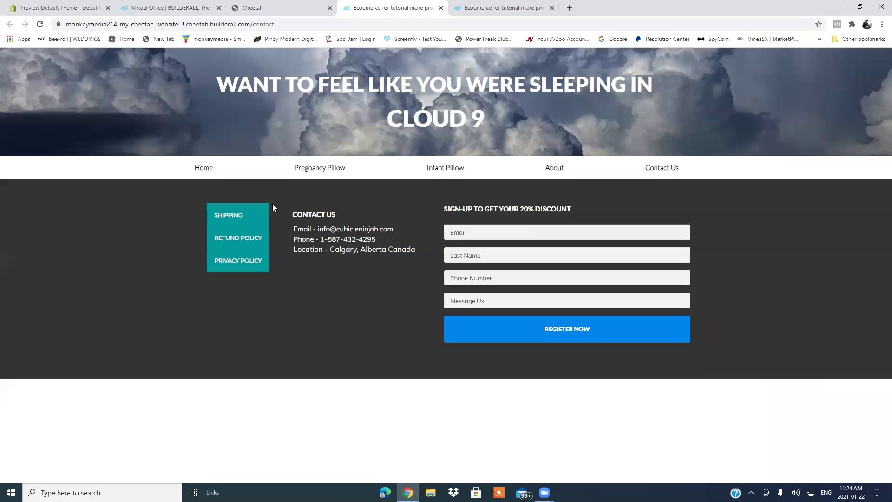